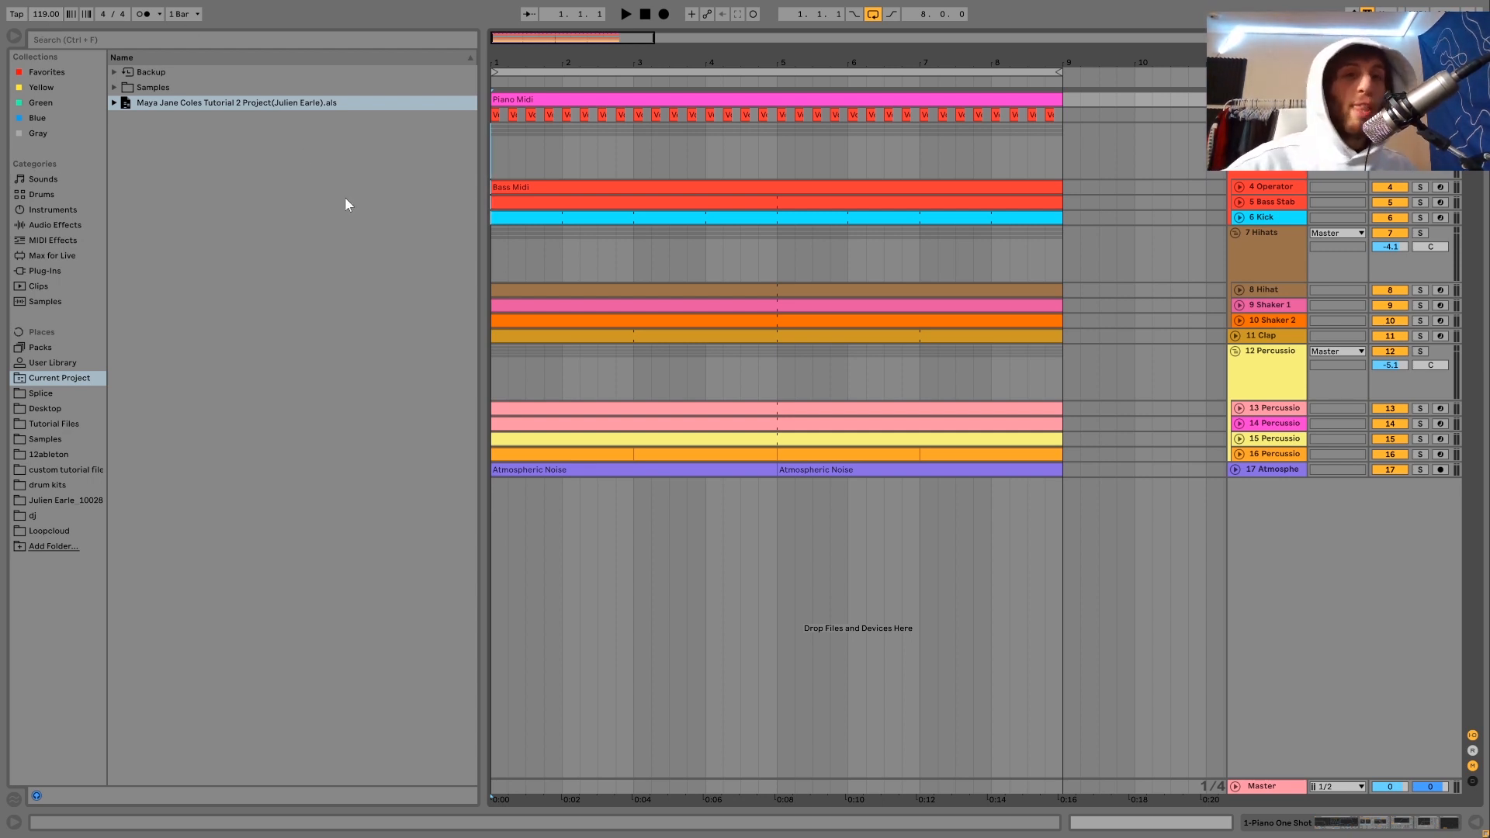
# Play the full arrangement from bar 1 in short passages to hear the groove.
pyautogui.press('space')
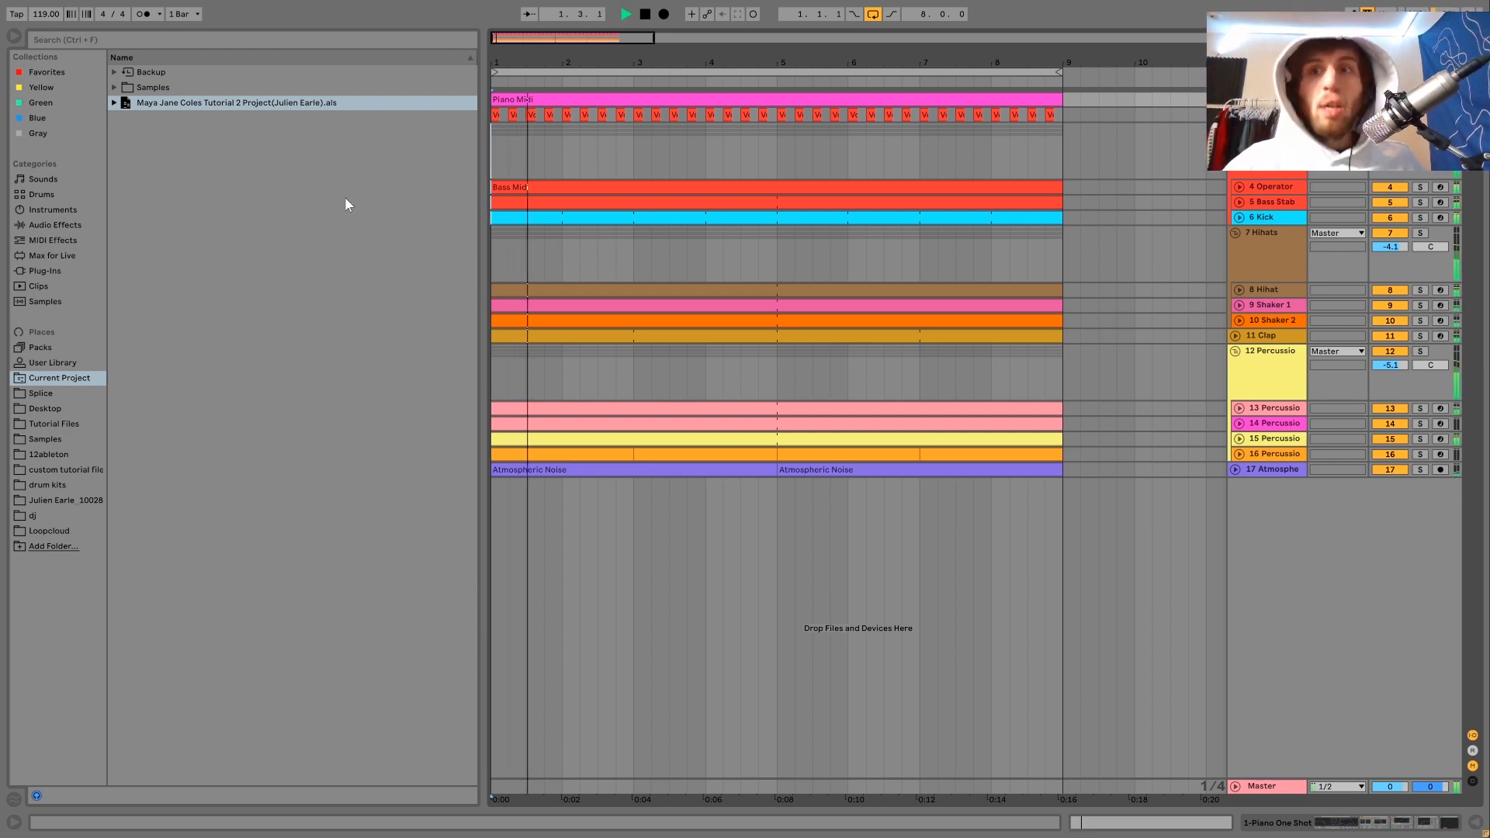
pyautogui.press('space')
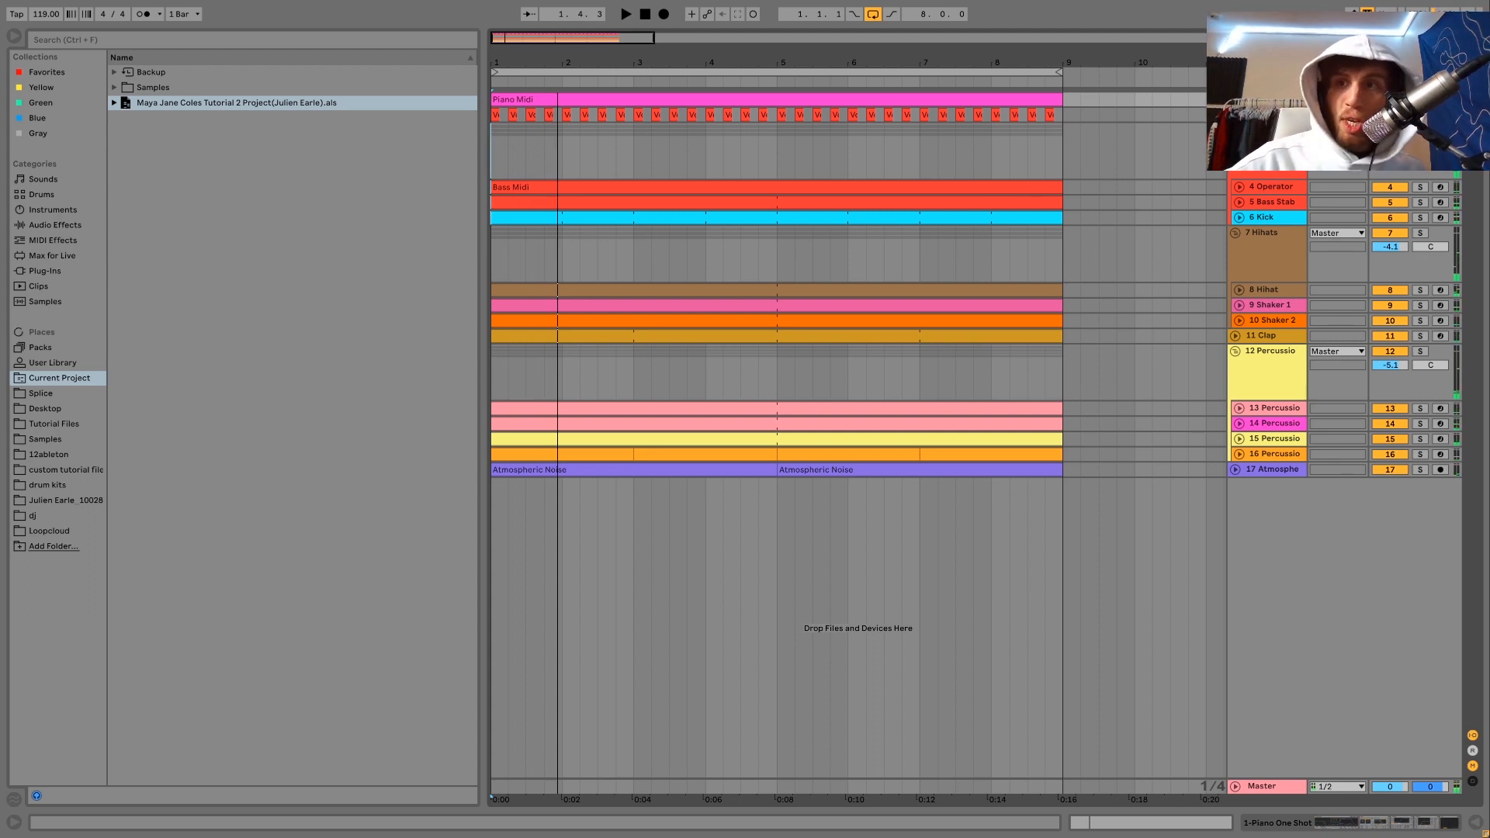
pyautogui.press('space')
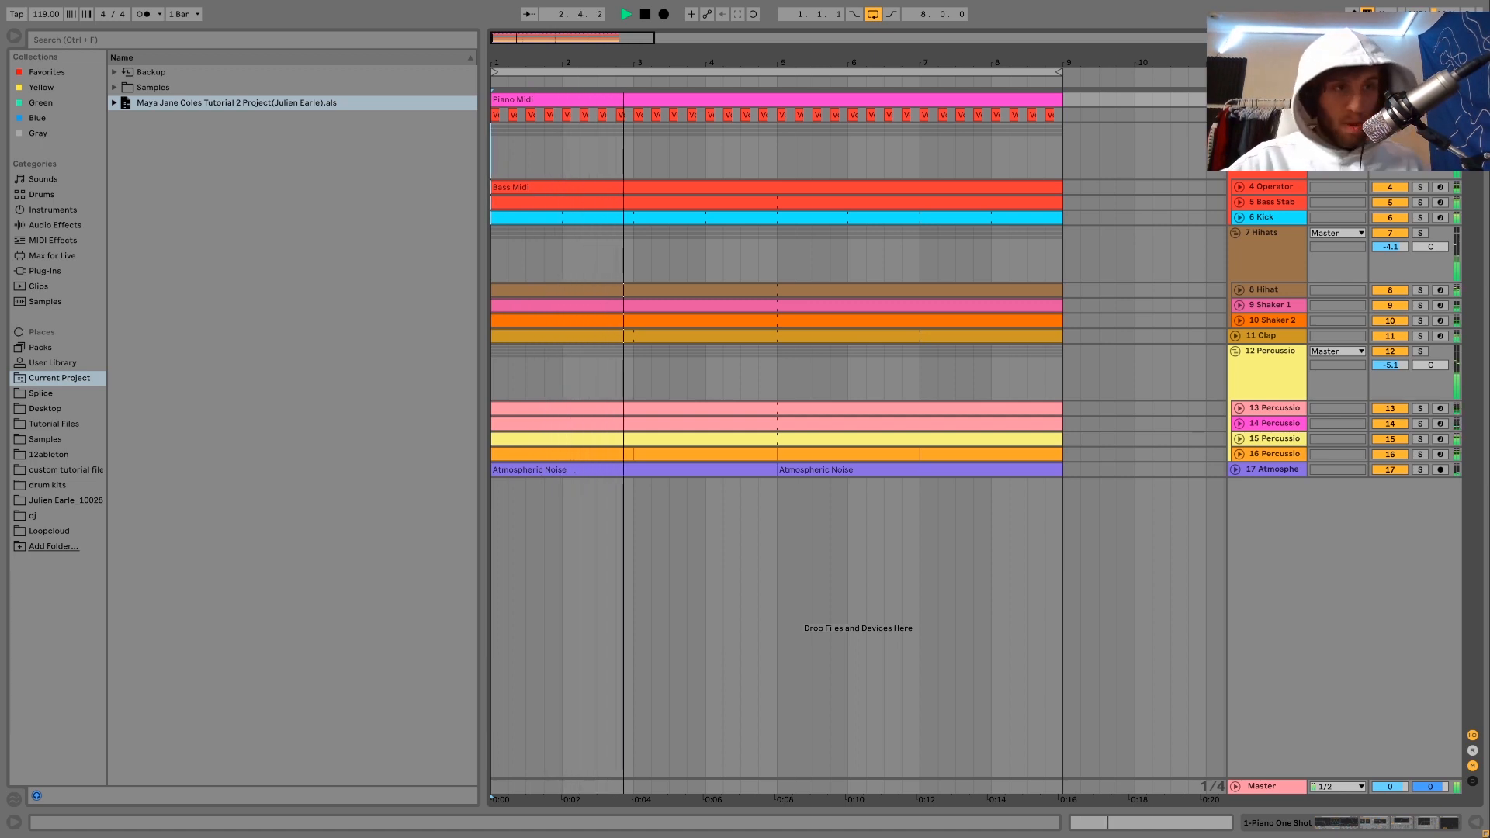
pyautogui.press('space')
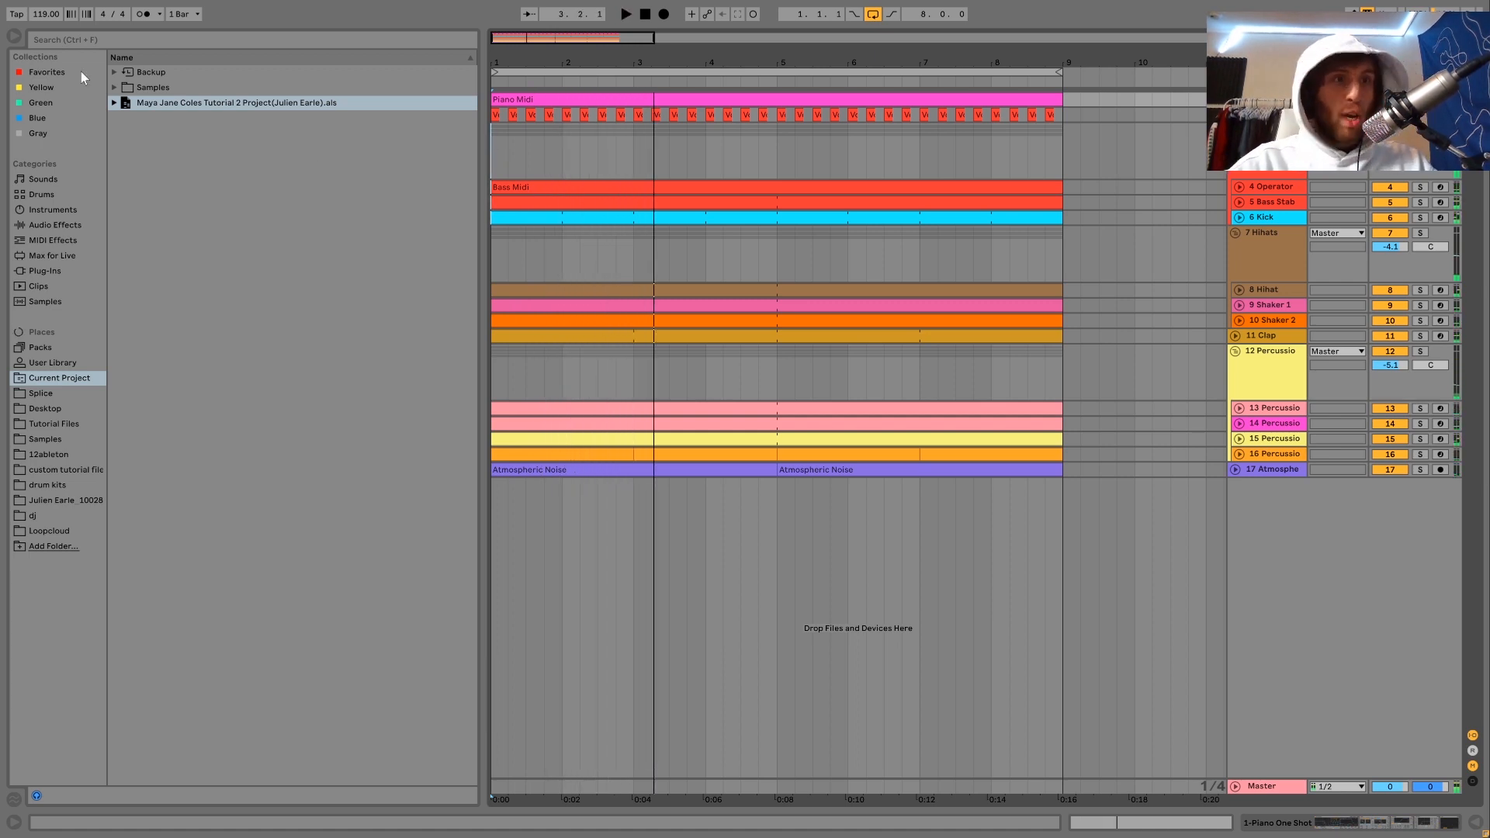
# Try the arrangement at a tempo of 127 BPM, play it briefly, and undo the tempo change.
pyautogui.click(43, 15)
pyautogui.write('127')
pyautogui.press('Return')
pyautogui.press('space')
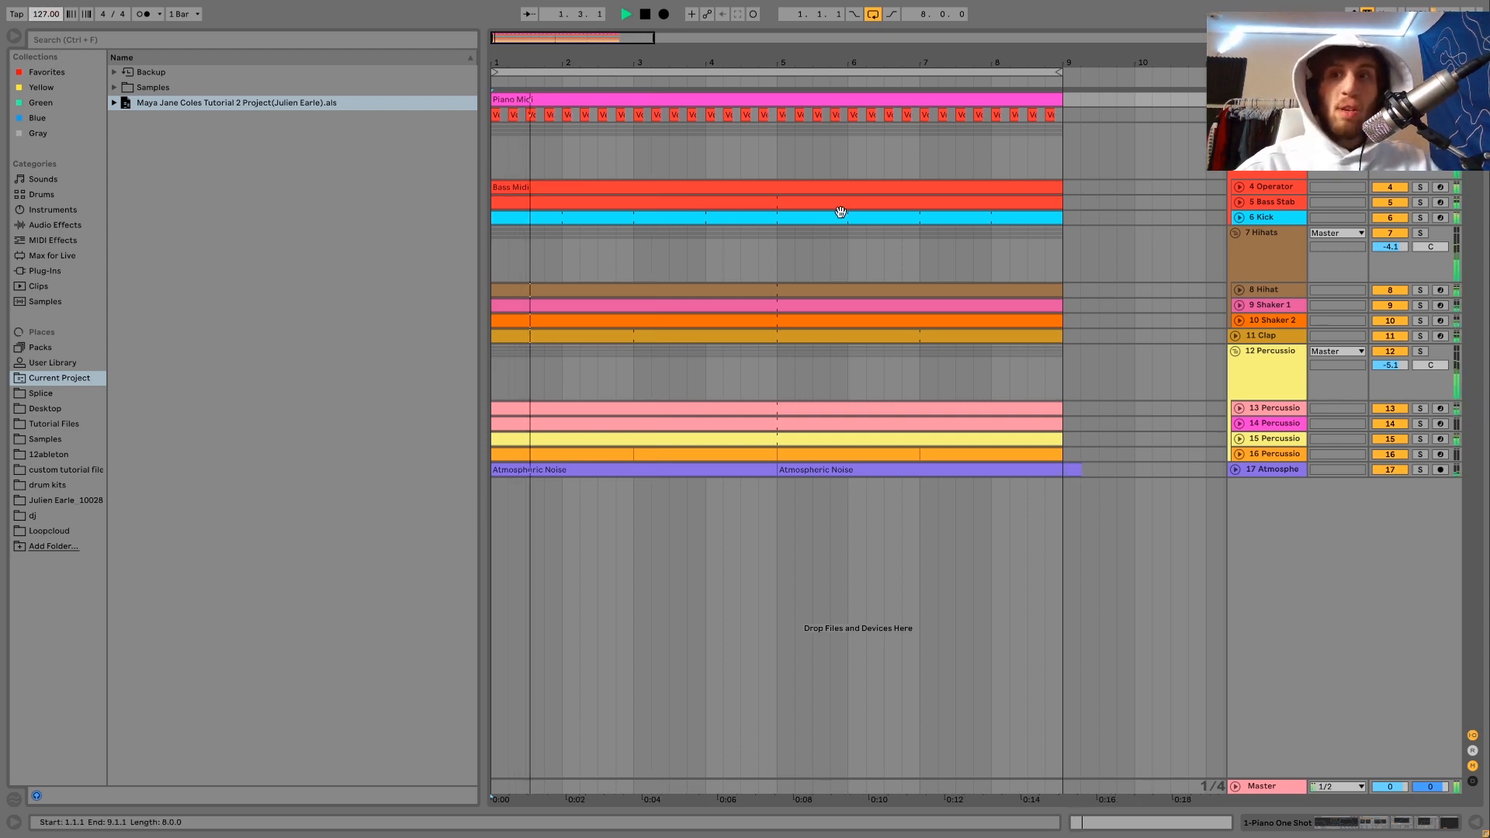
pyautogui.press('space')
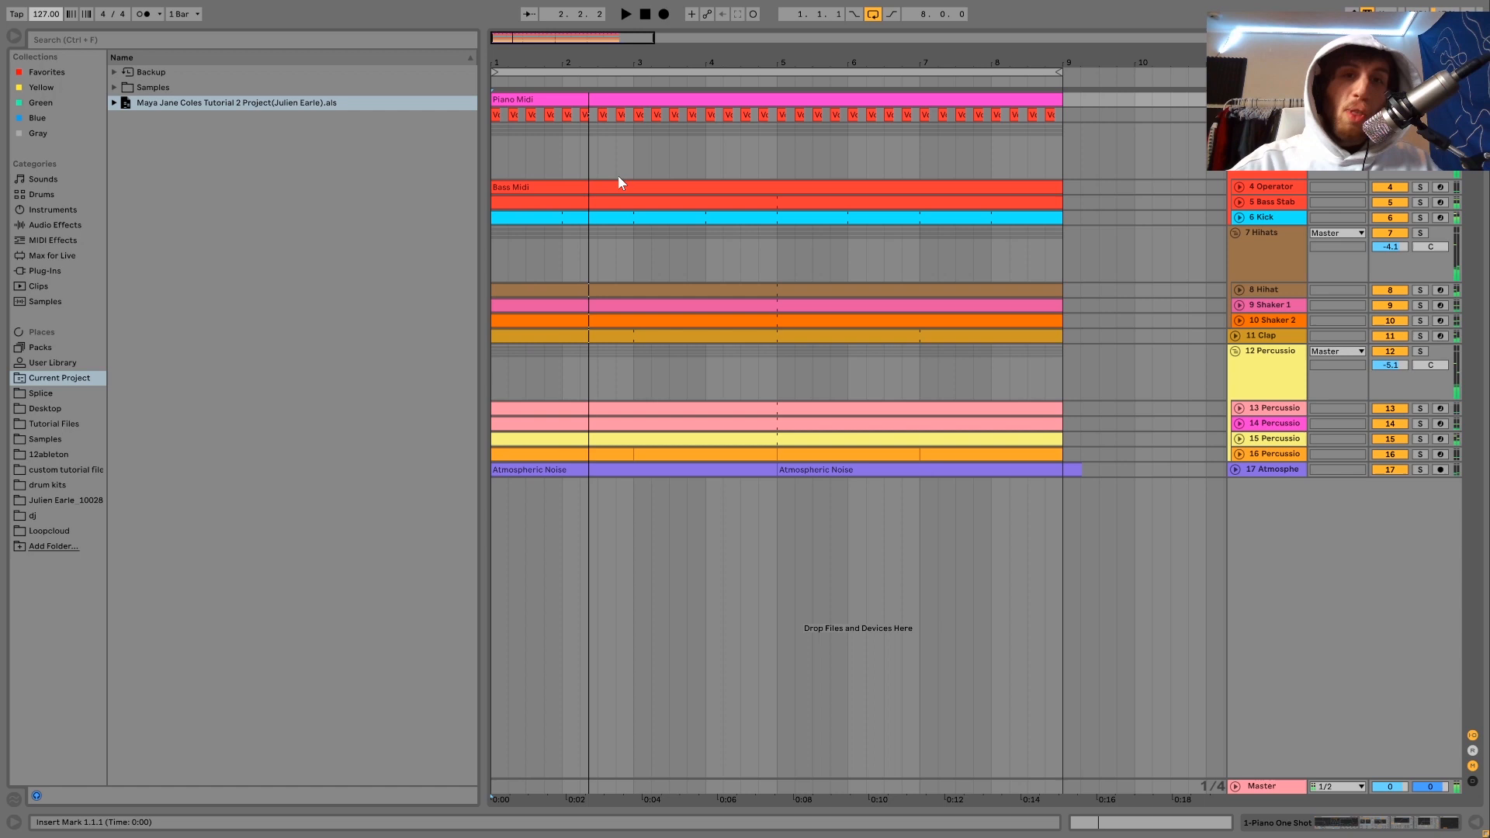
pyautogui.hotkey('ctrl', 'z')
# Play the soloed piano part and open the Piano Midi clip to show its full note range.
pyautogui.press('space')
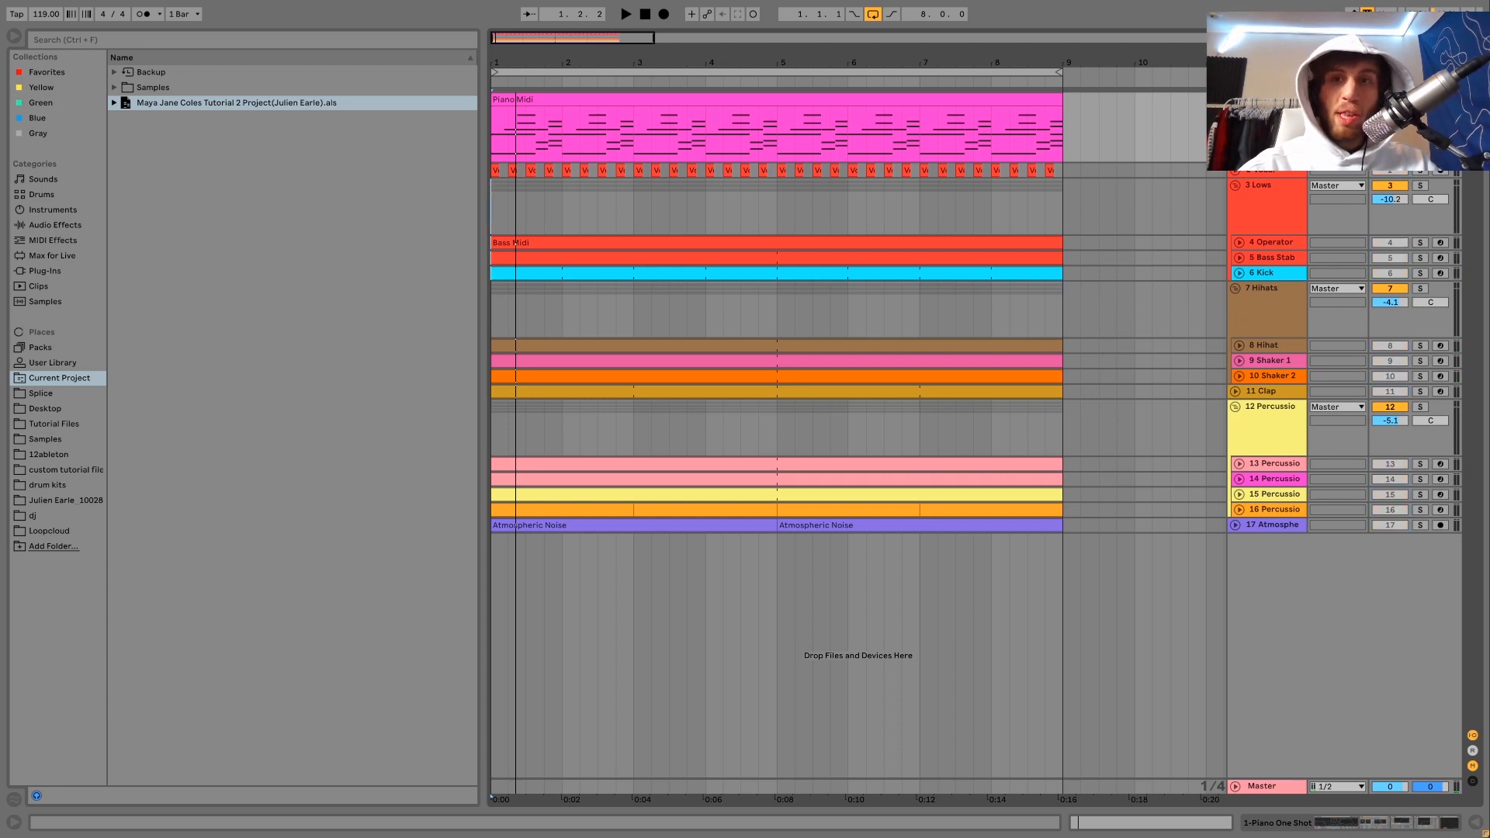
pyautogui.click(910, 100)
pyautogui.press('space')
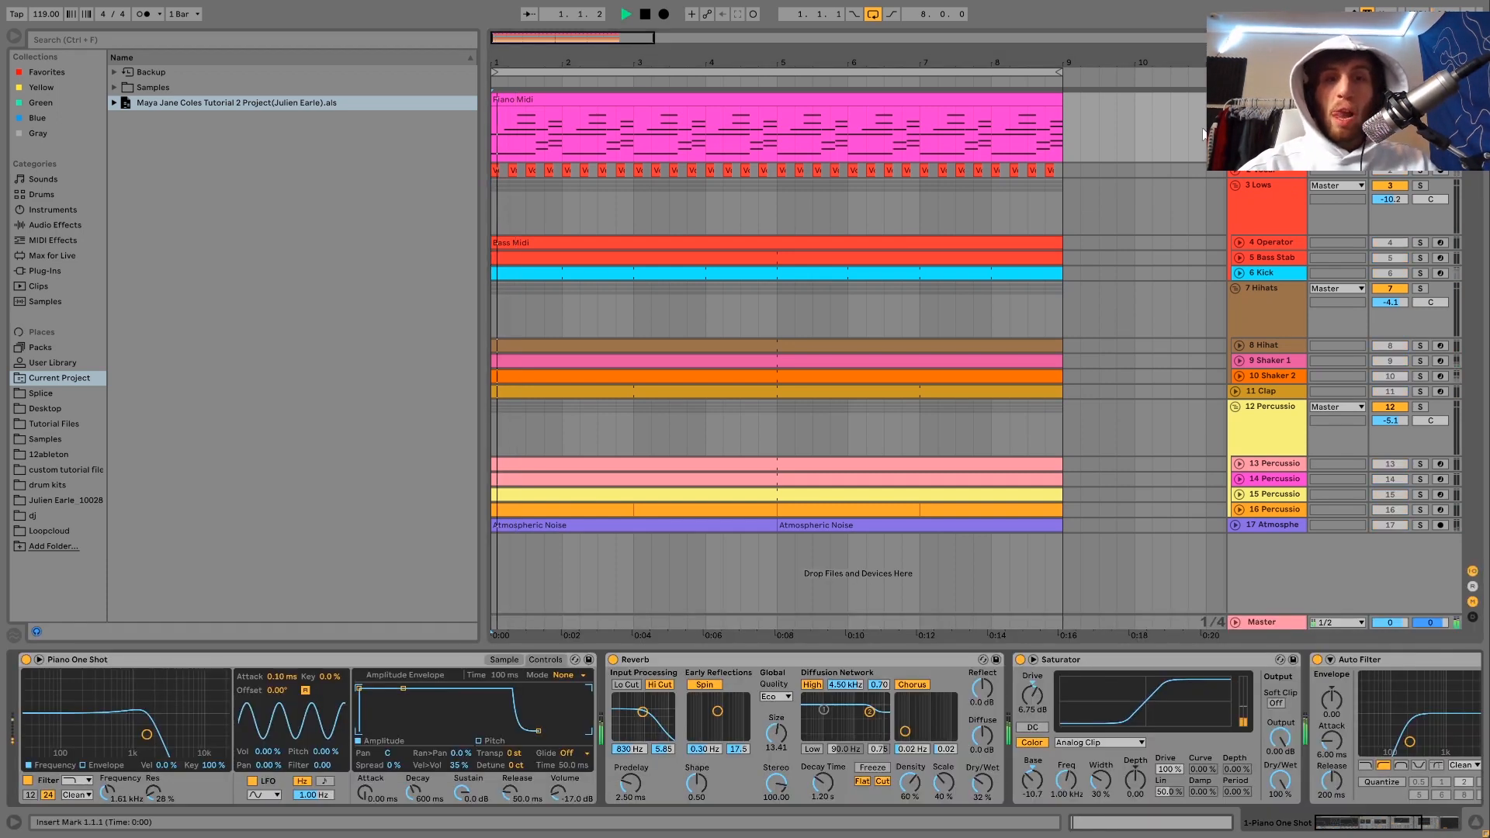
pyautogui.doubleClick(911, 101)
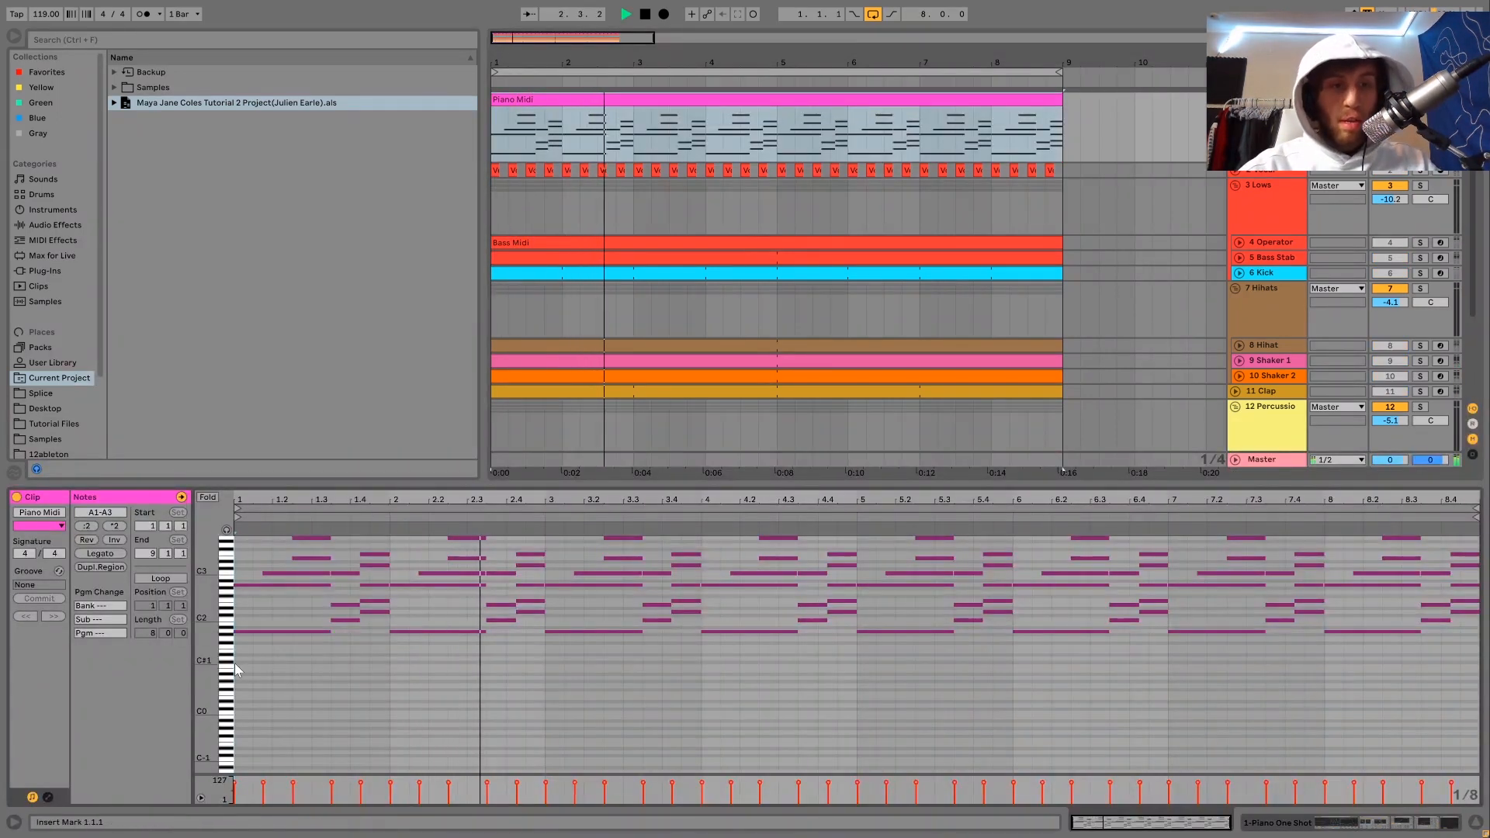
pyautogui.moveTo(206, 662); pyautogui.dragTo(206, 697)
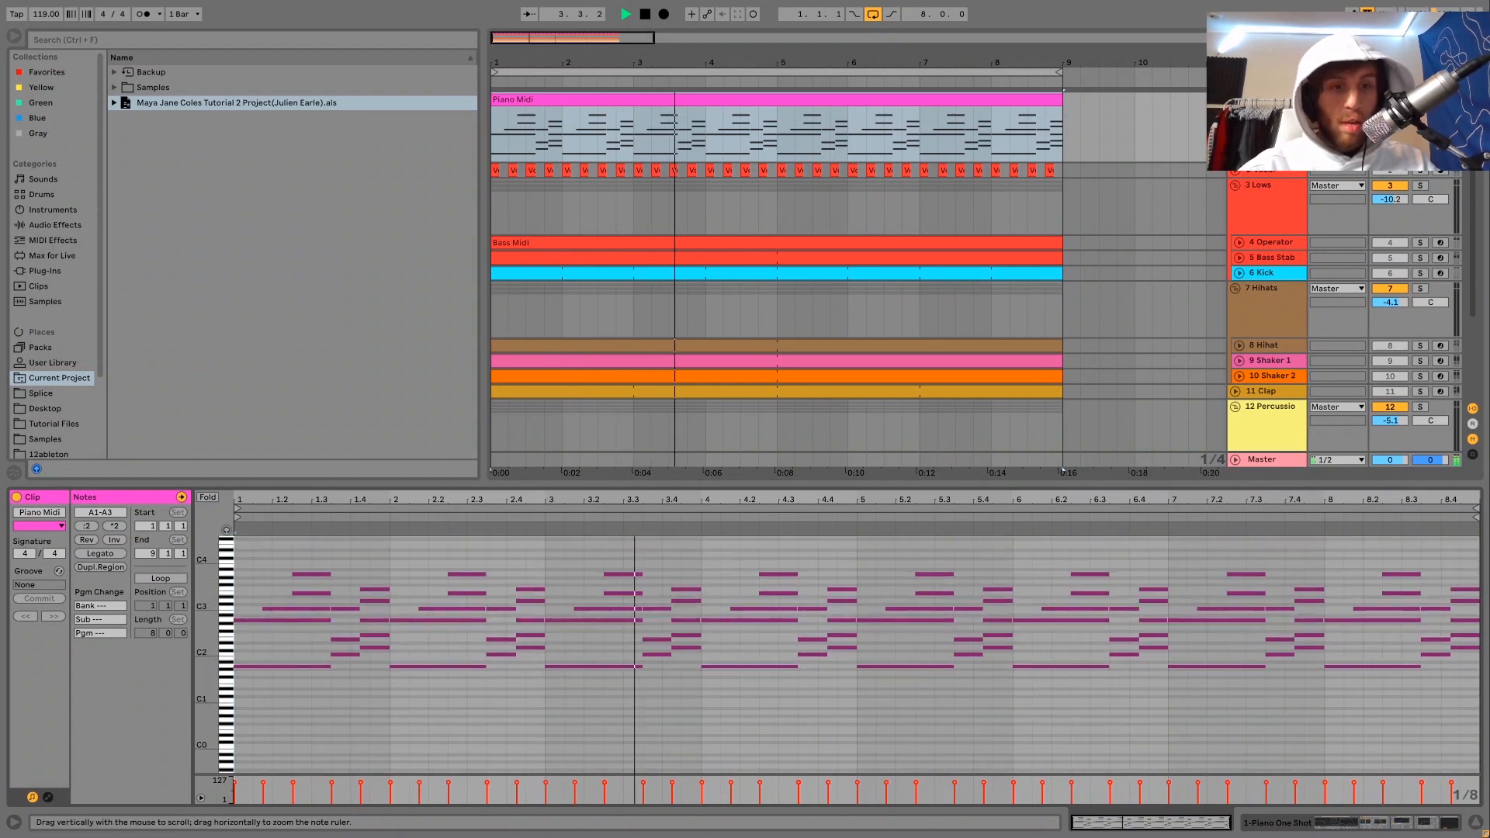
pyautogui.press('space')
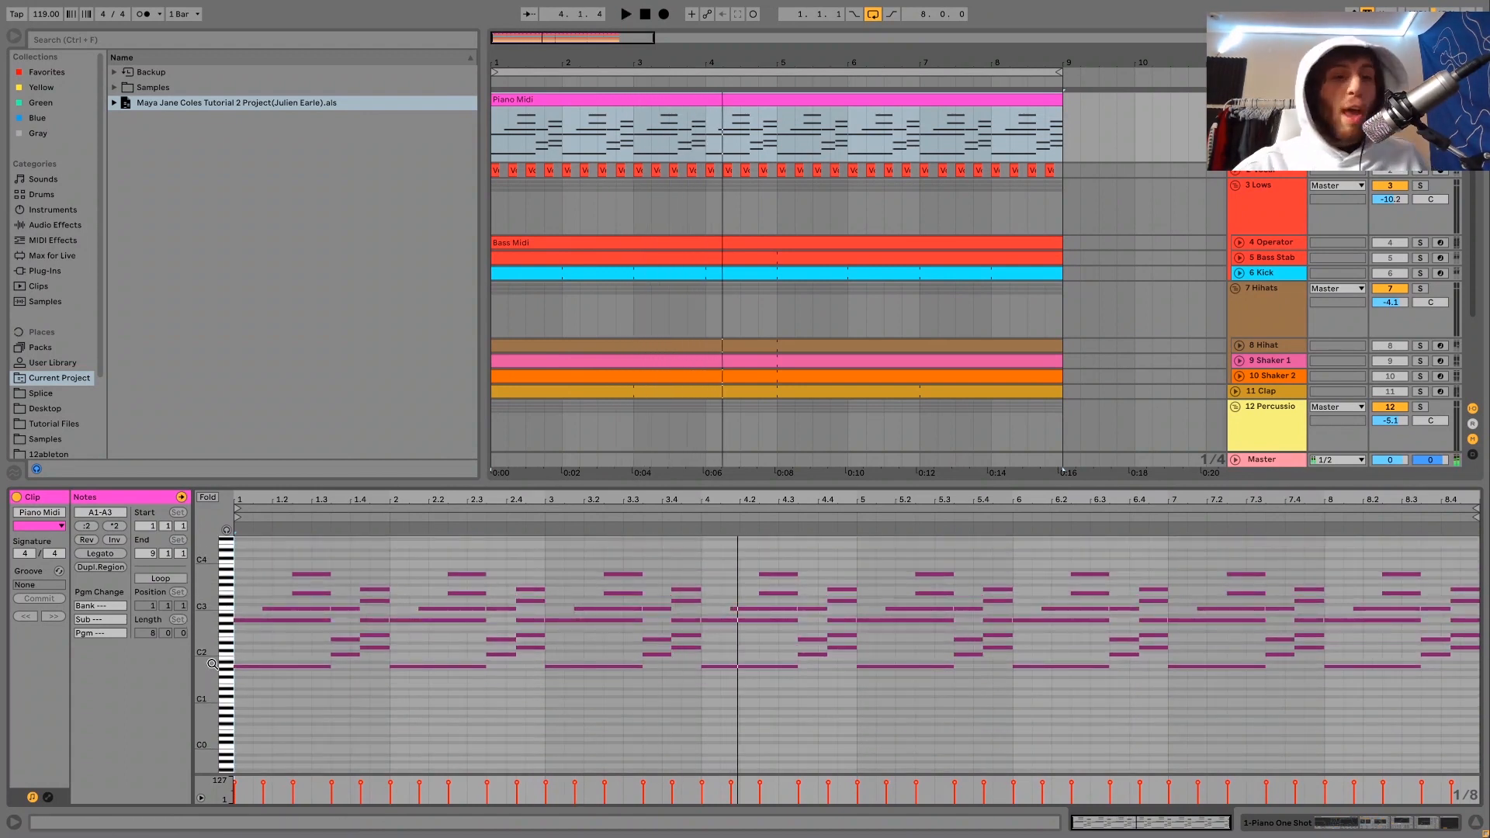
# Examine the low notes of the first bar in the Piano Midi clip, selecting them individually and playing the pattern.
pyautogui.click(272, 665)
pyautogui.click(272, 665)
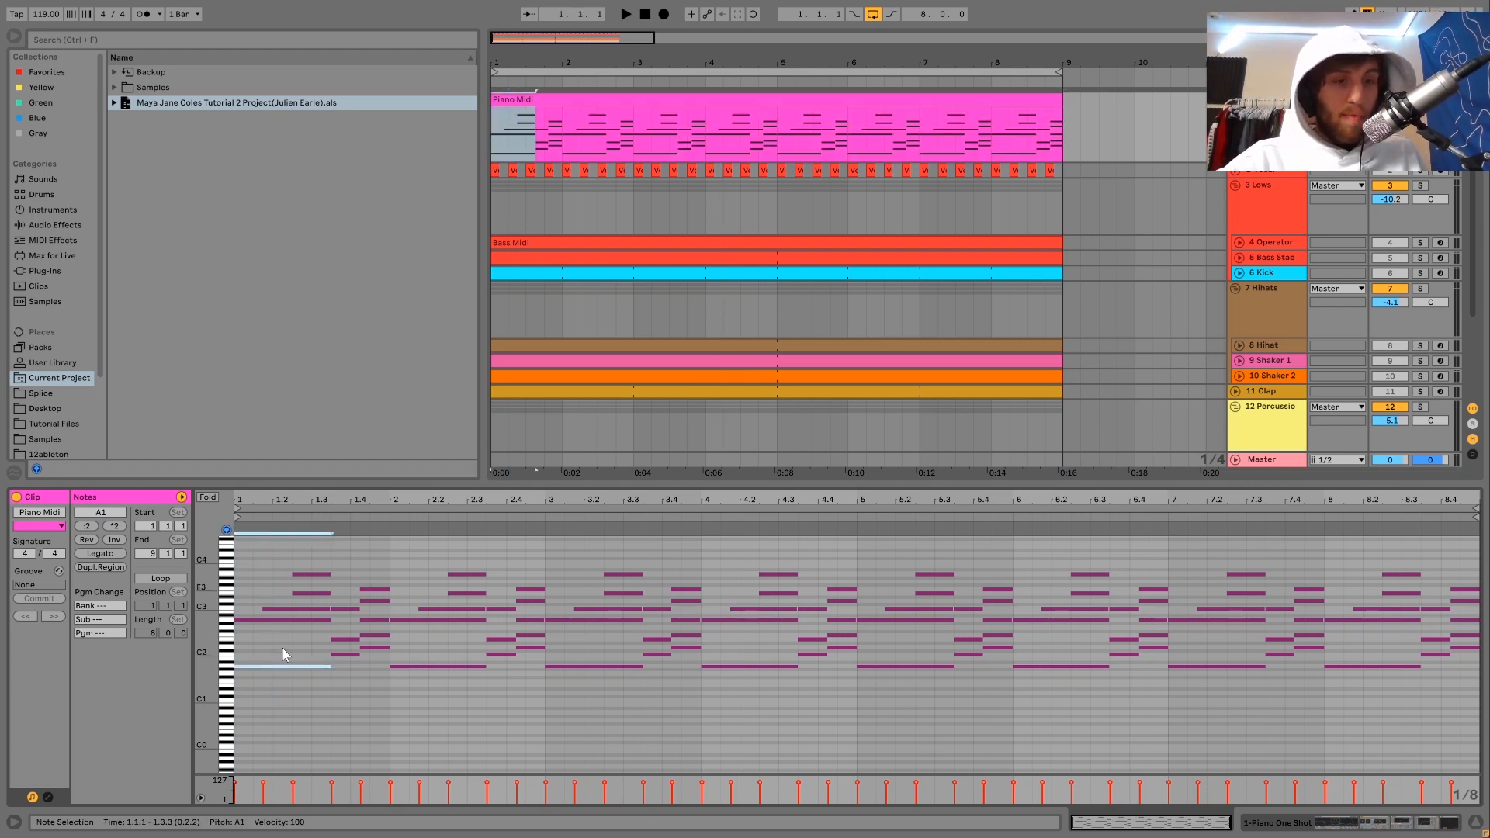
pyautogui.moveTo(306, 692); pyautogui.dragTo(371, 626)
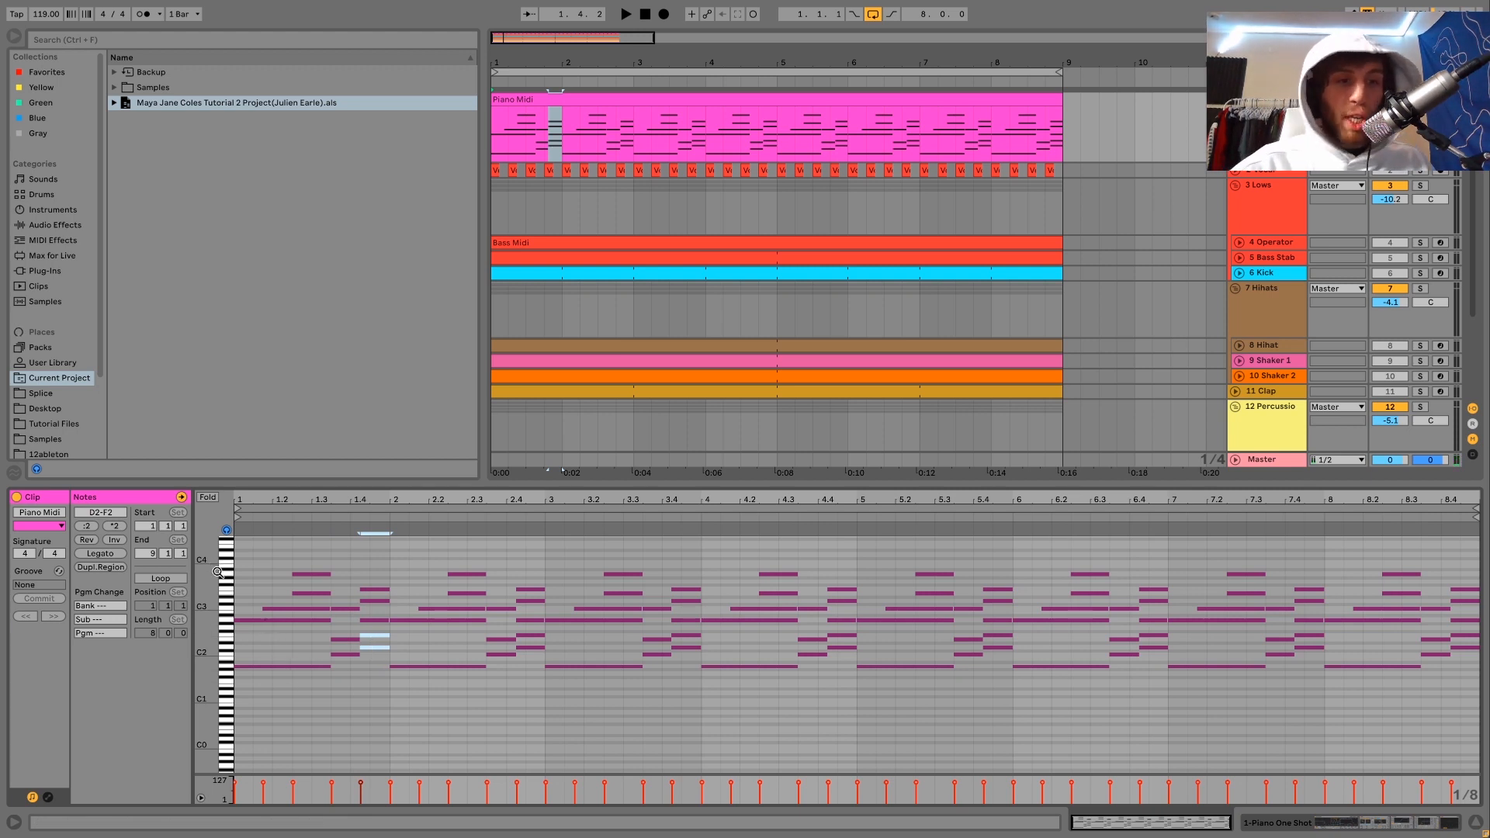
pyautogui.moveTo(211, 574)
pyautogui.mouseDown()
pyautogui.moveTo(229, 582)
pyautogui.moveTo(214, 578)
pyautogui.mouseUp()
pyautogui.press('space')
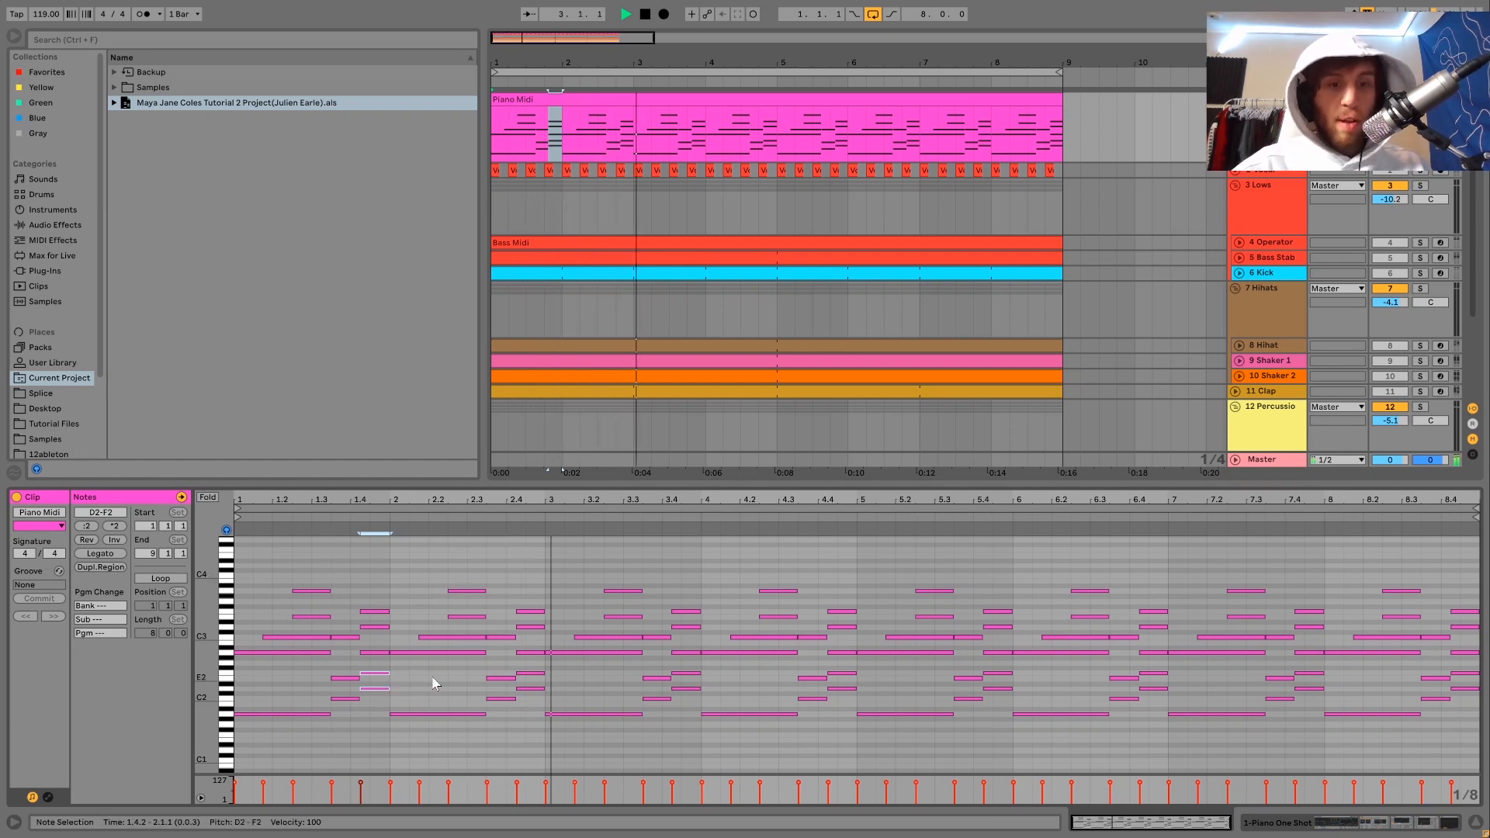
pyautogui.click(320, 715)
pyautogui.click(349, 700)
pyautogui.click(374, 688)
pyautogui.press('space')
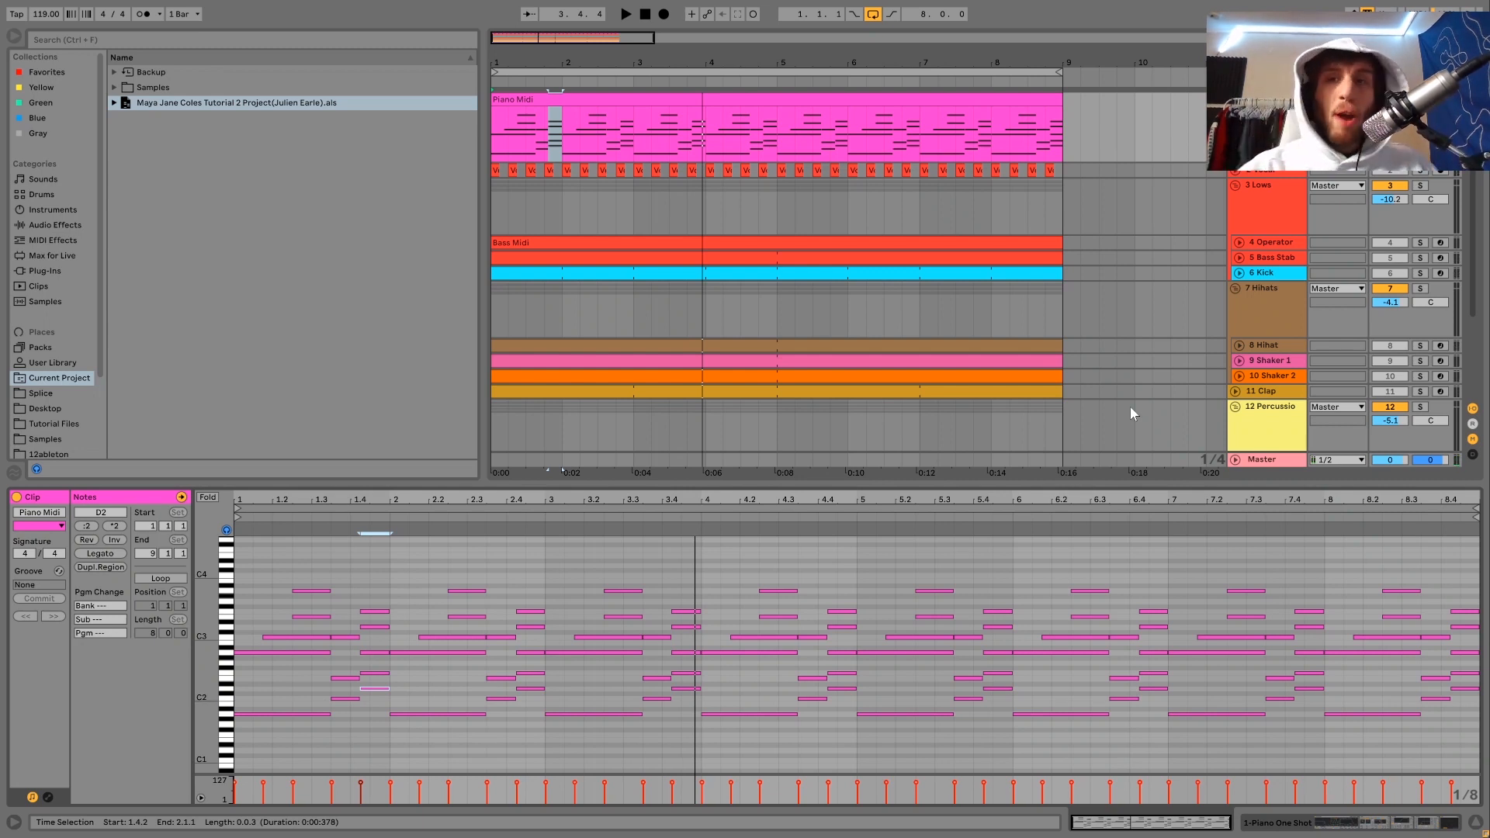
# Show the piano track's devices, play the full mix, and solo the piano track during playback.
pyautogui.hotkey('shift', 'Tab')
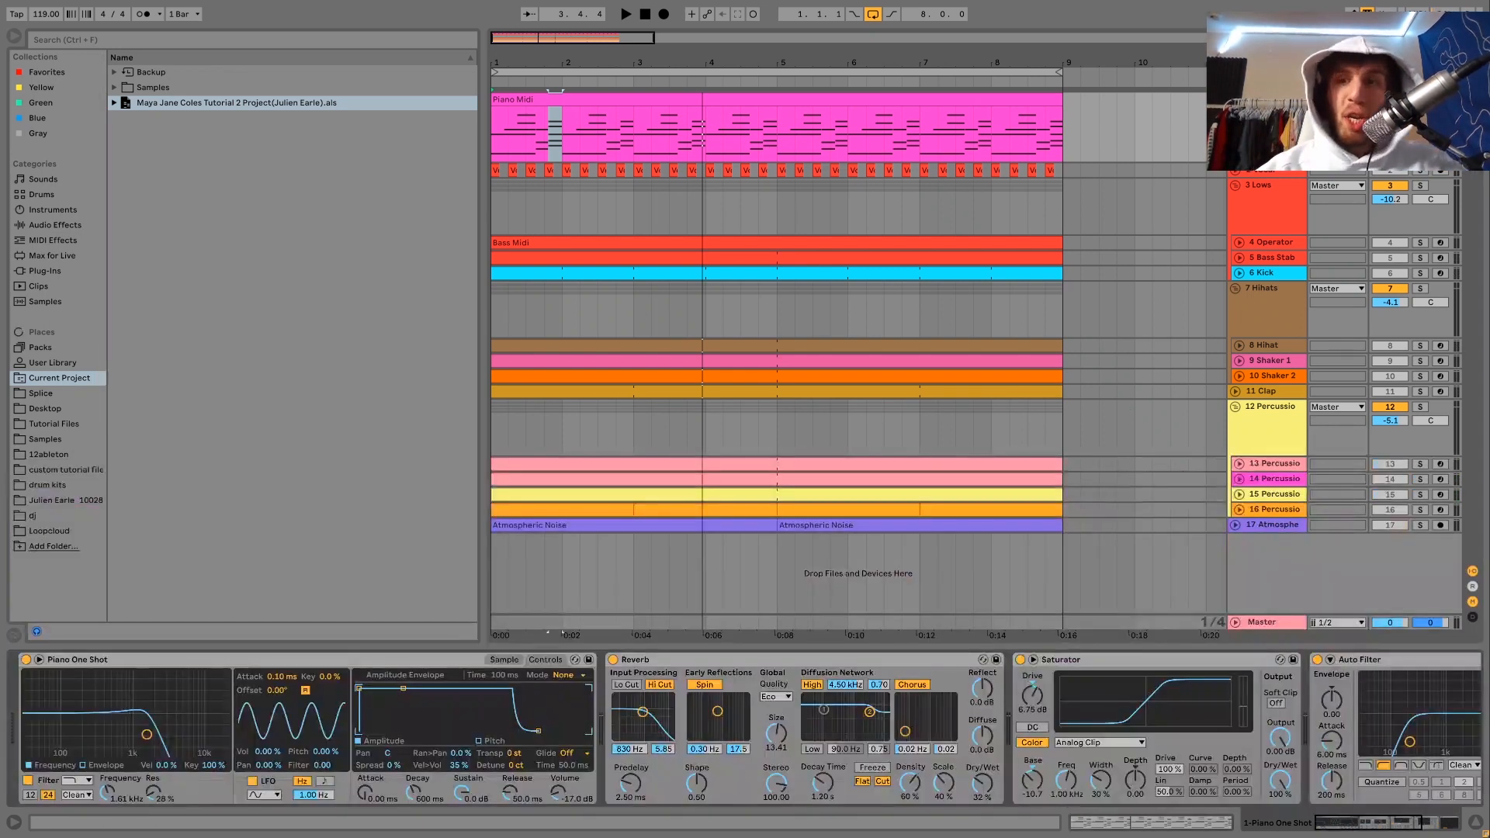
pyautogui.click(794, 102)
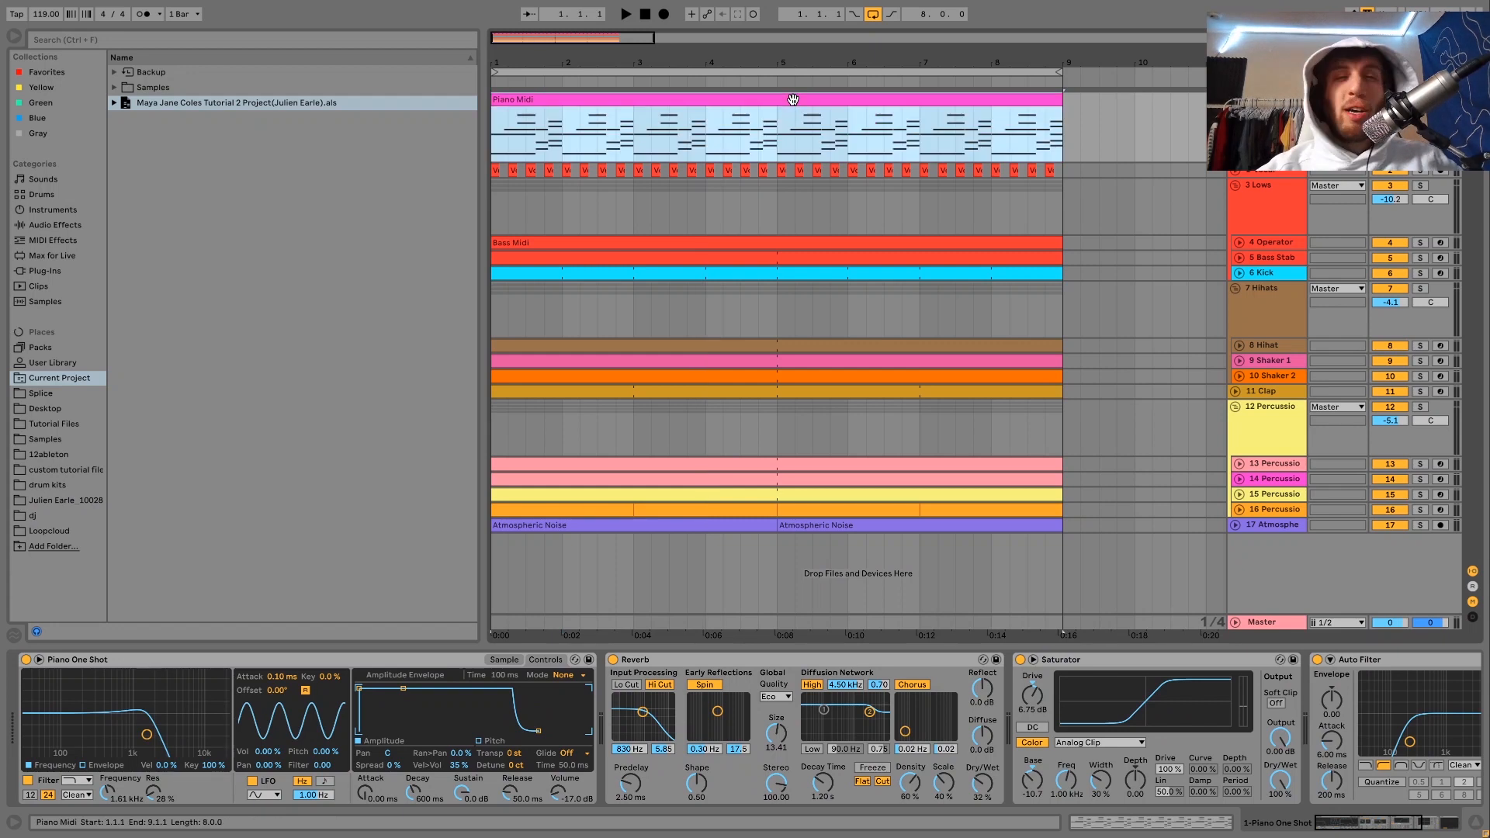
pyautogui.press('space')
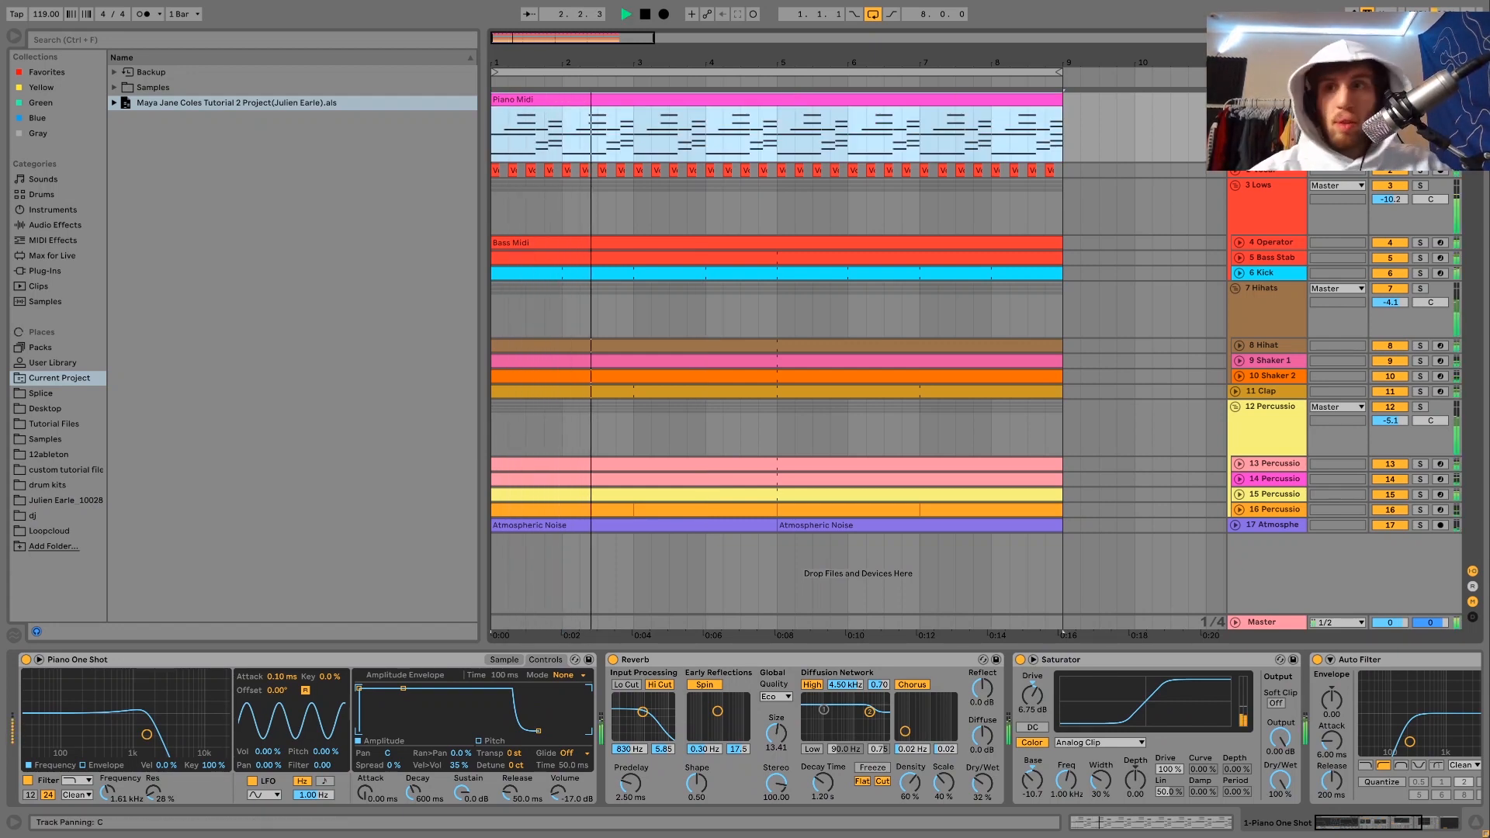
pyautogui.click(1420, 99)
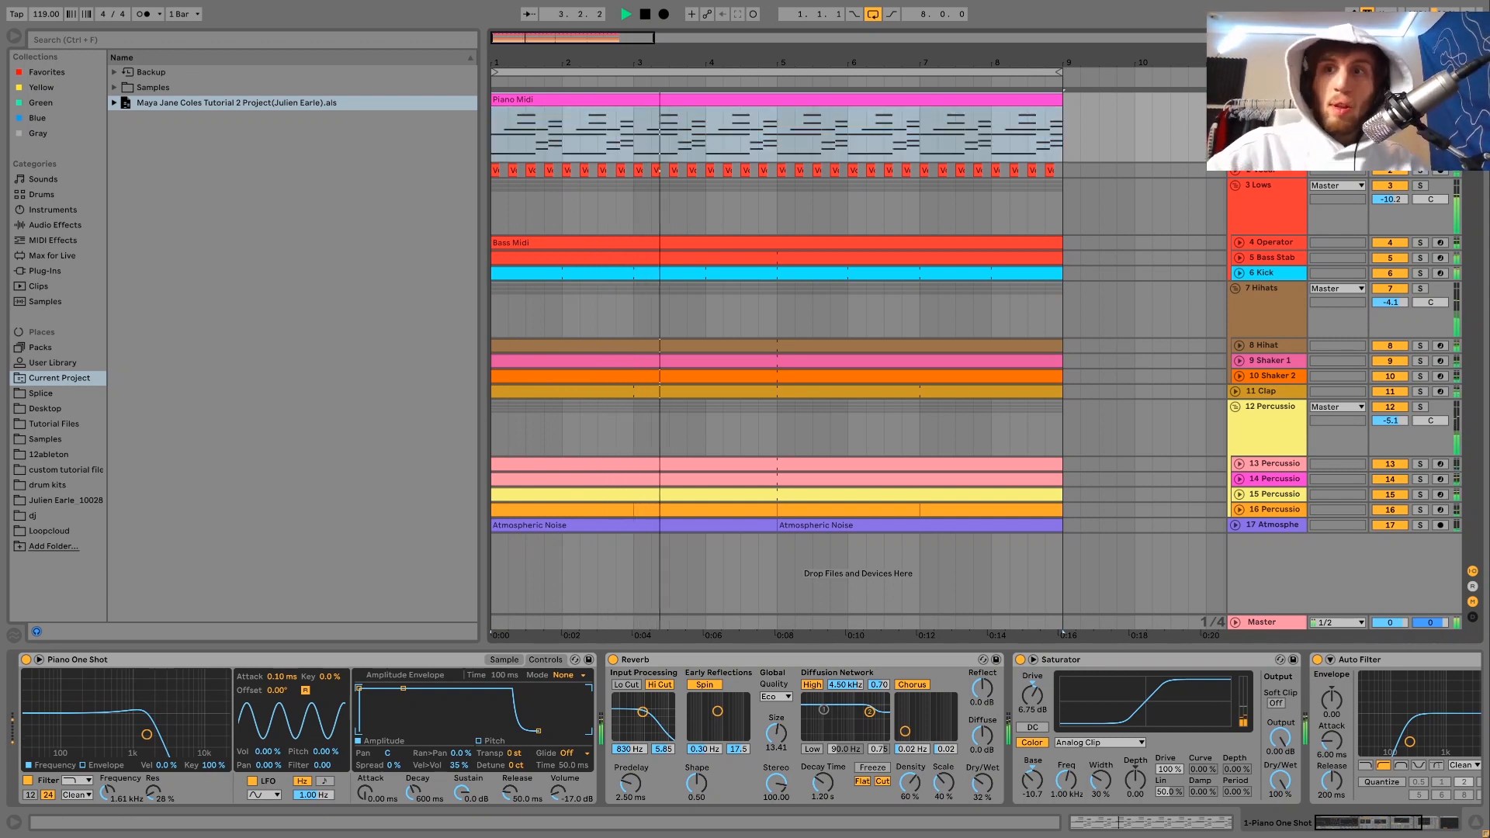
pyautogui.press('space')
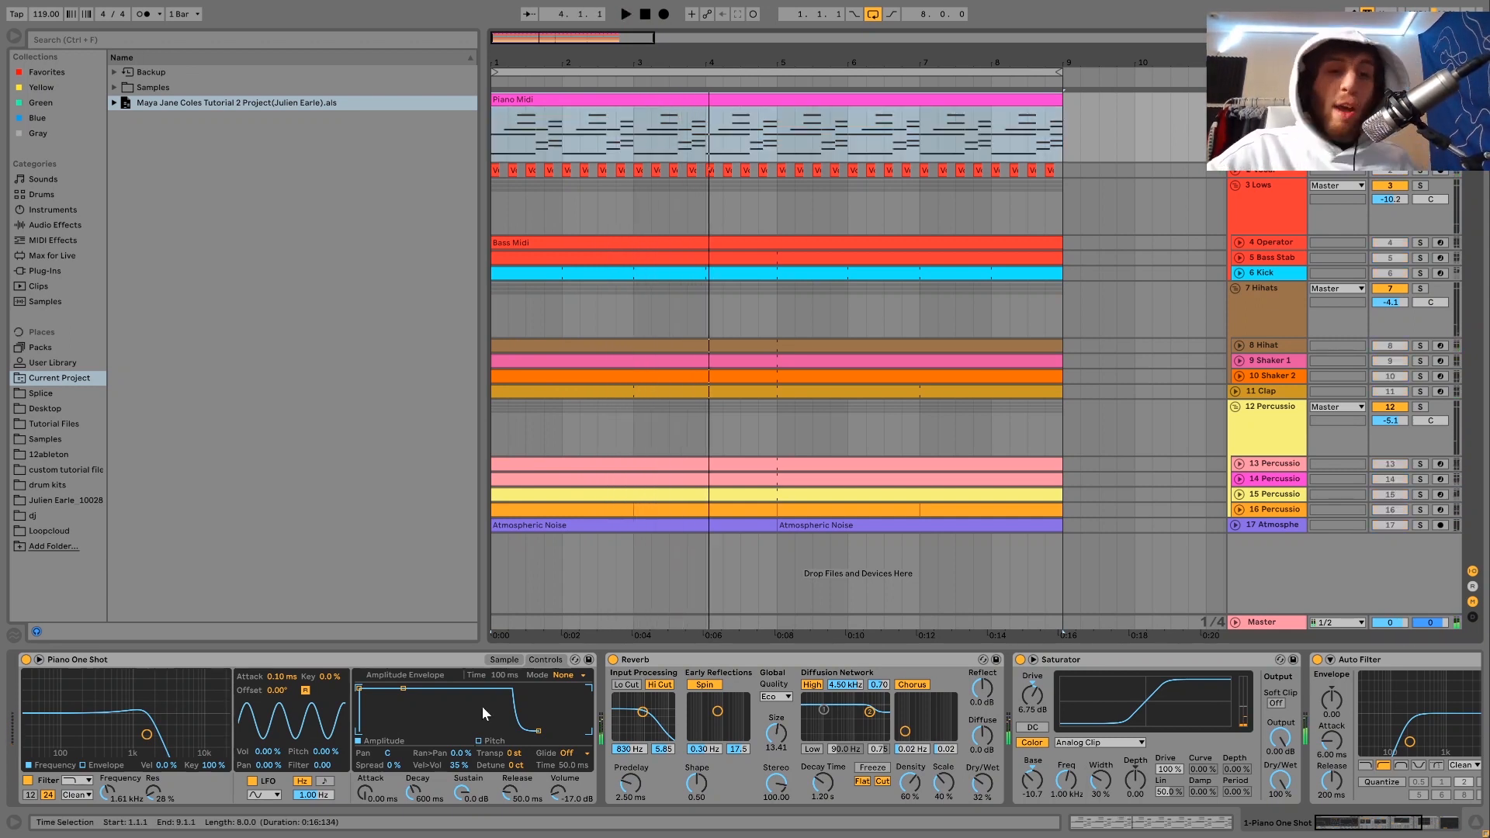
# Display the waveform in the piano sampler and locate its Piano One Shot.wav file in the browser.
pyautogui.click(493, 659)
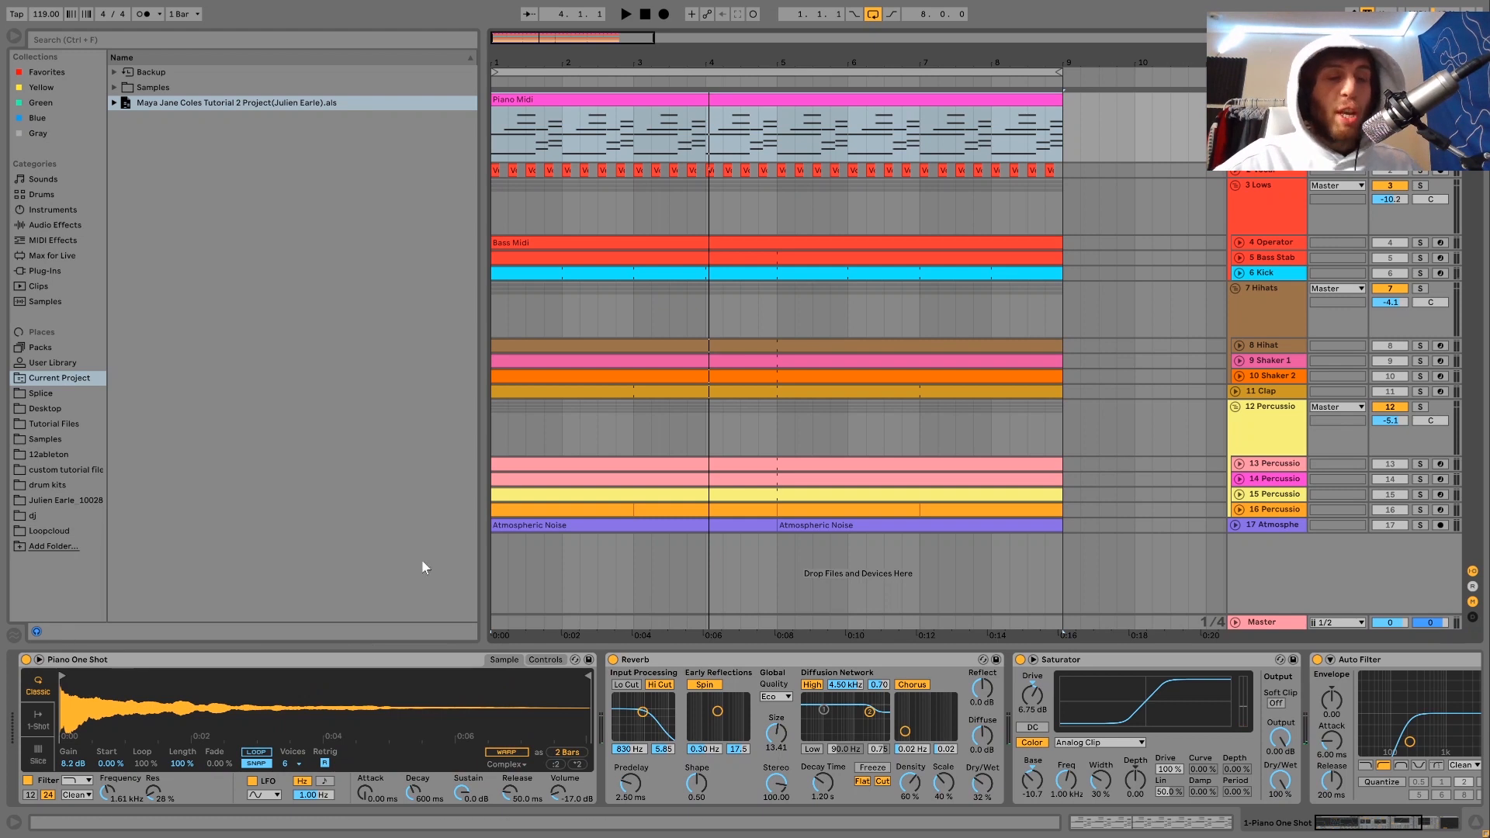
pyautogui.rightClick(233, 698)
pyautogui.click(257, 715)
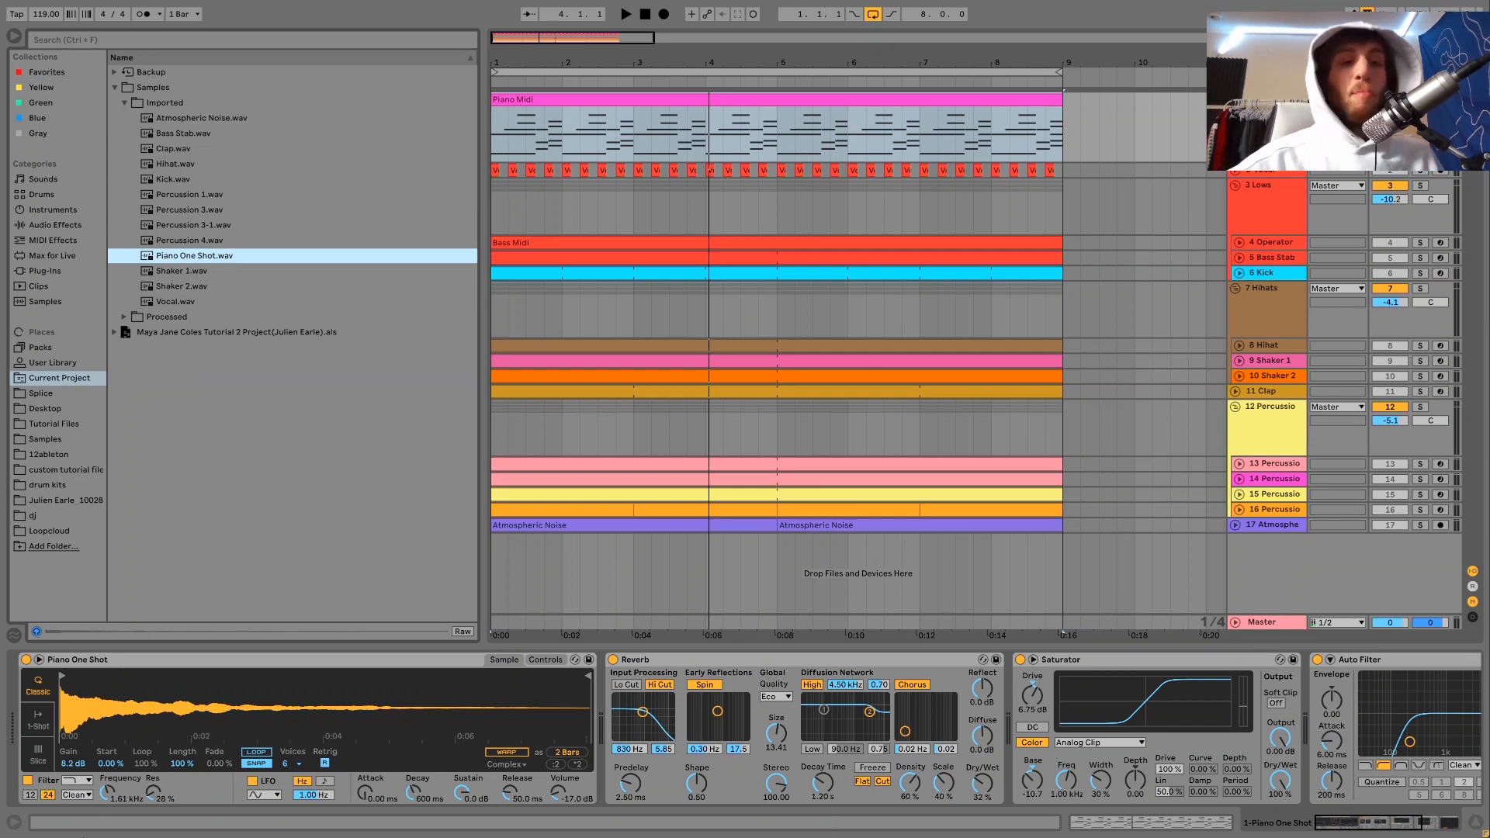
# Show the piano sampler's envelope, filter and LFO settings and listen to the soloed piano from bar 1.
pyautogui.click(545, 659)
pyautogui.press('space')
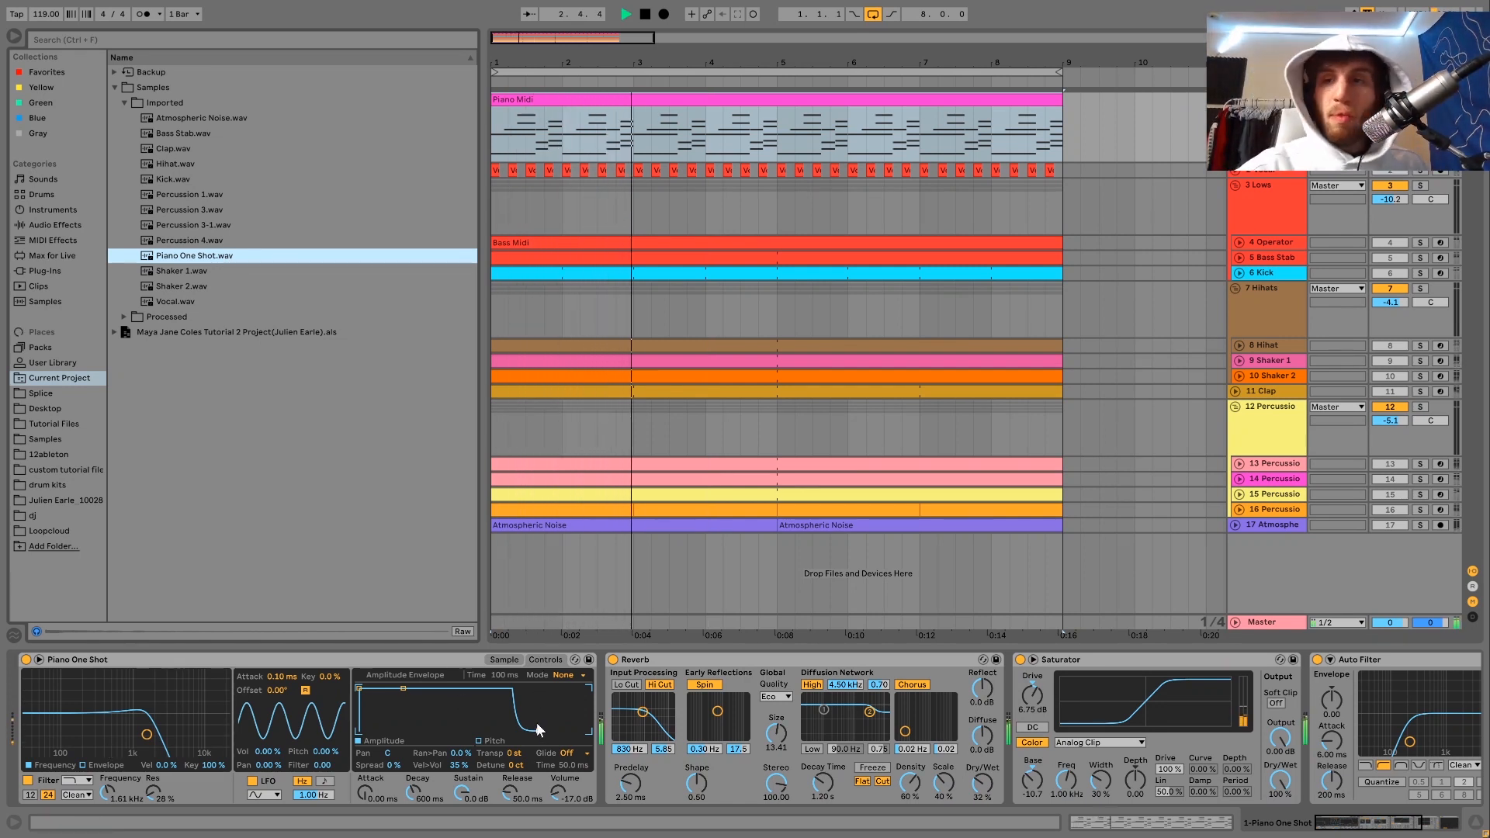
pyautogui.press('space')
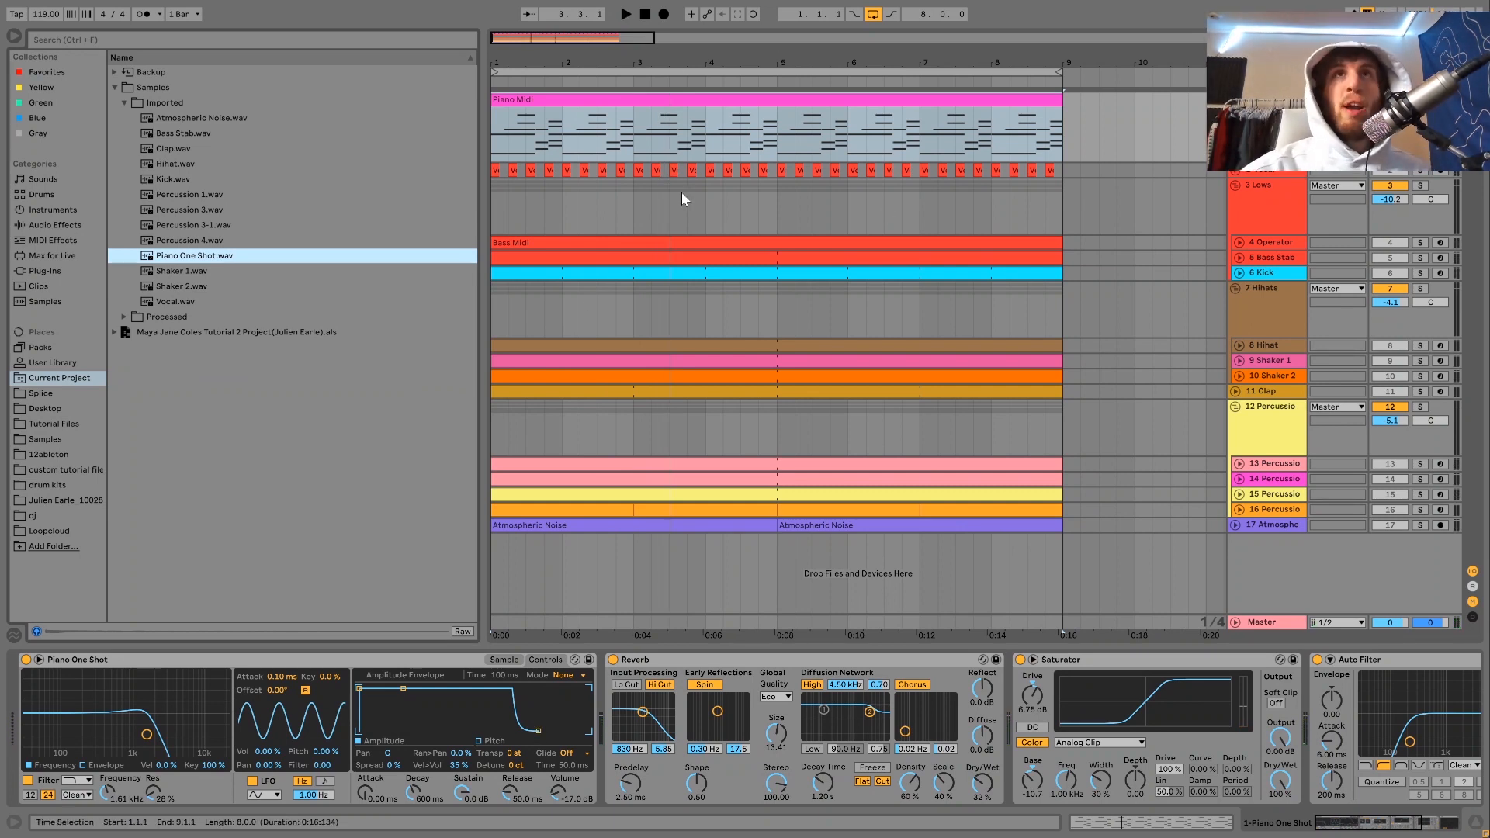
pyautogui.press('space')
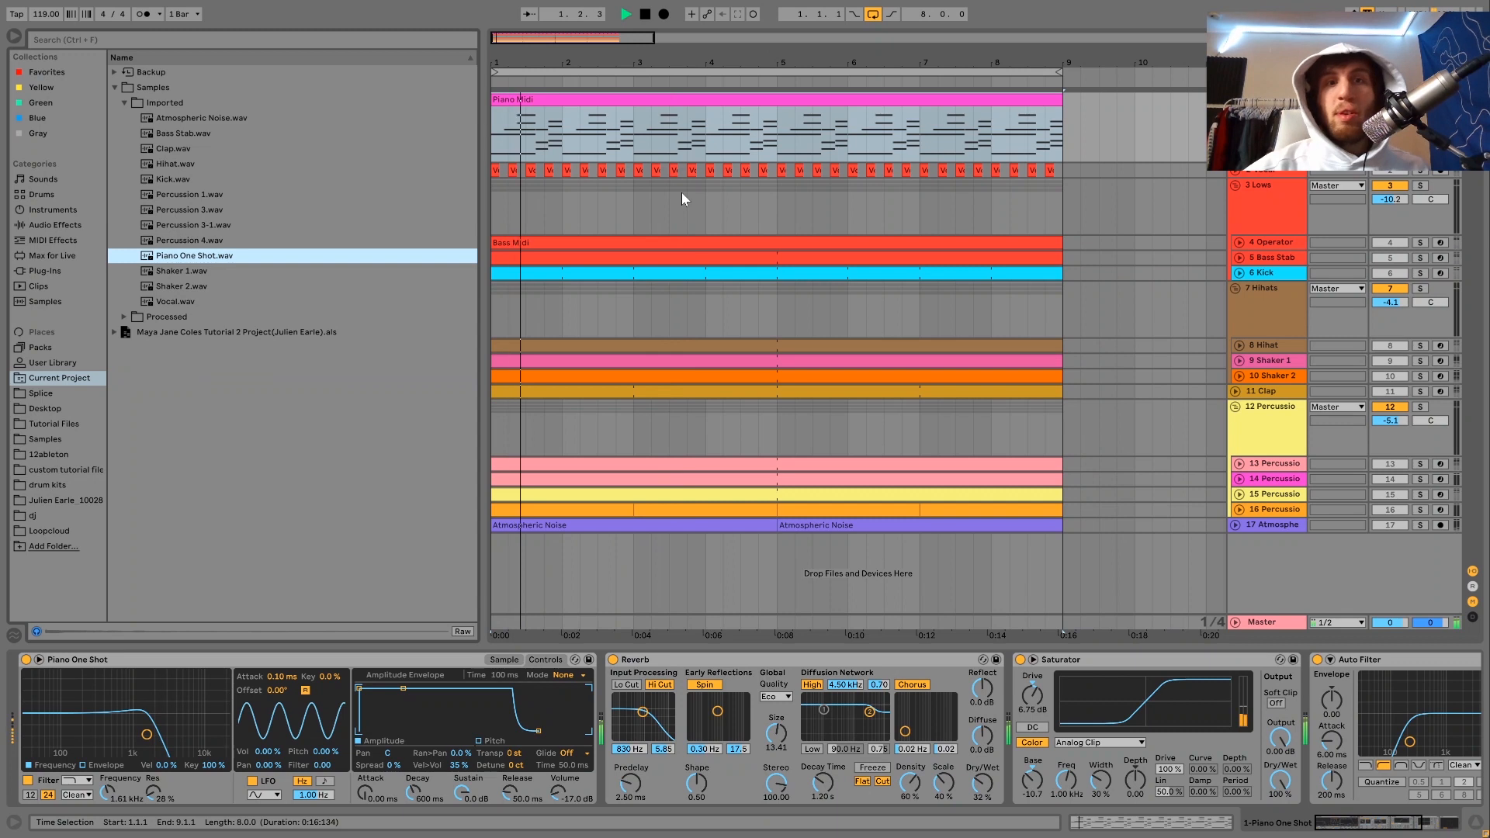
pyautogui.press('space')
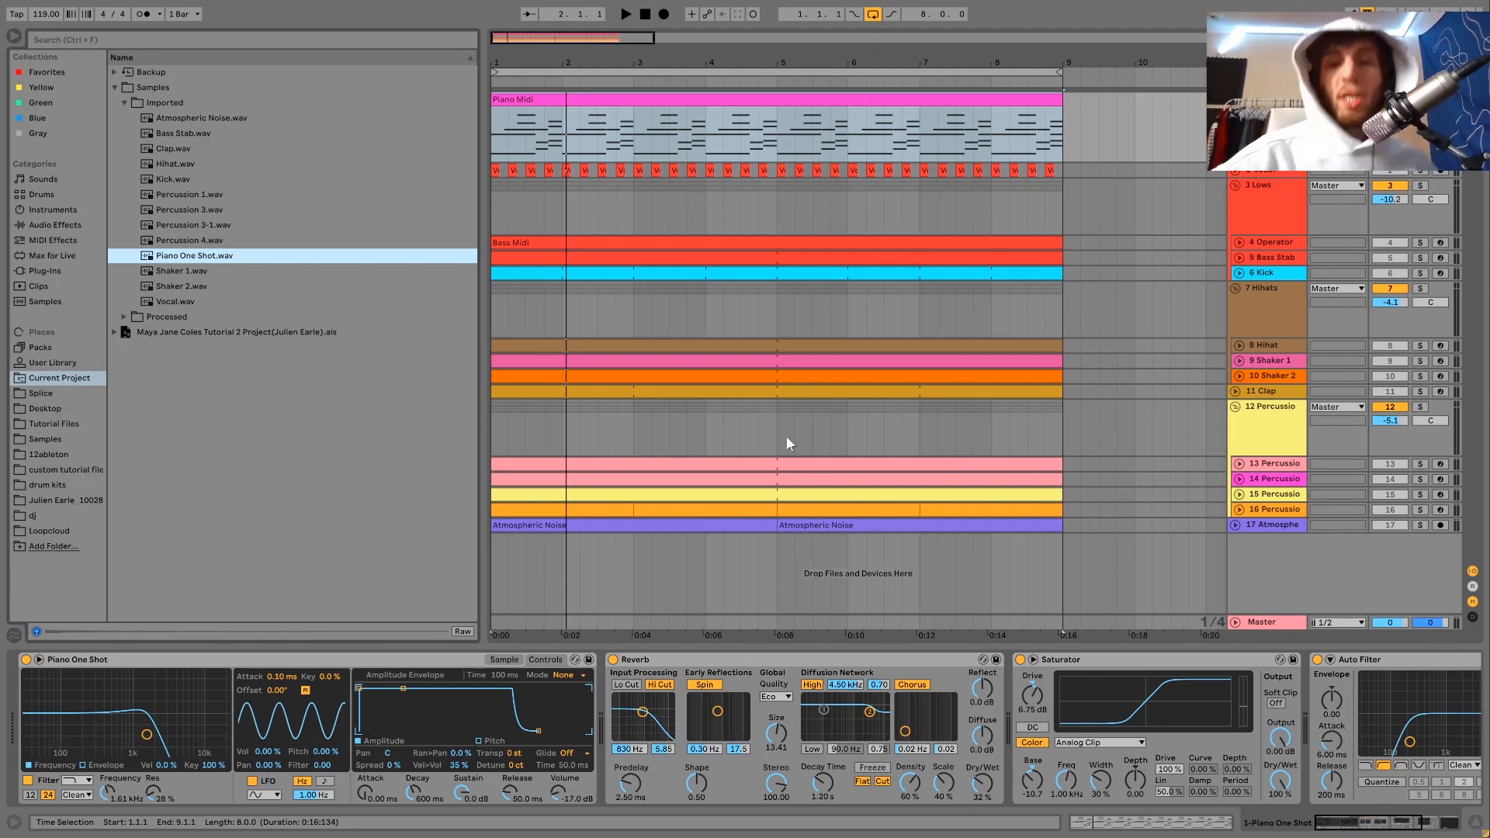
# Examine the piano track's Reverb, Saturator, Auto Filter and Tuner devices while playing the part.
pyautogui.hscroll(5, 795, 712)
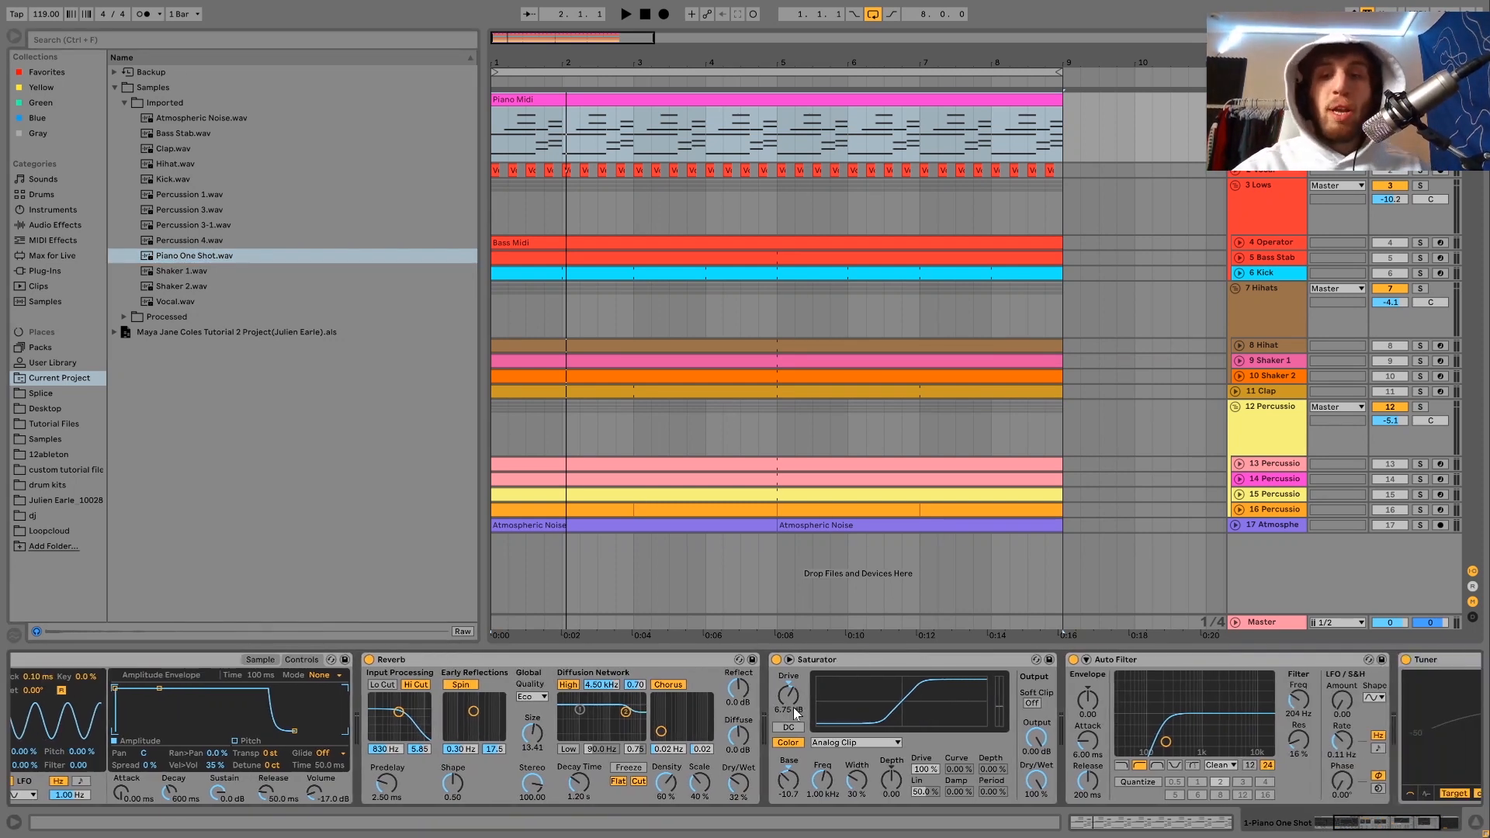
pyautogui.hscroll(4, 791, 710)
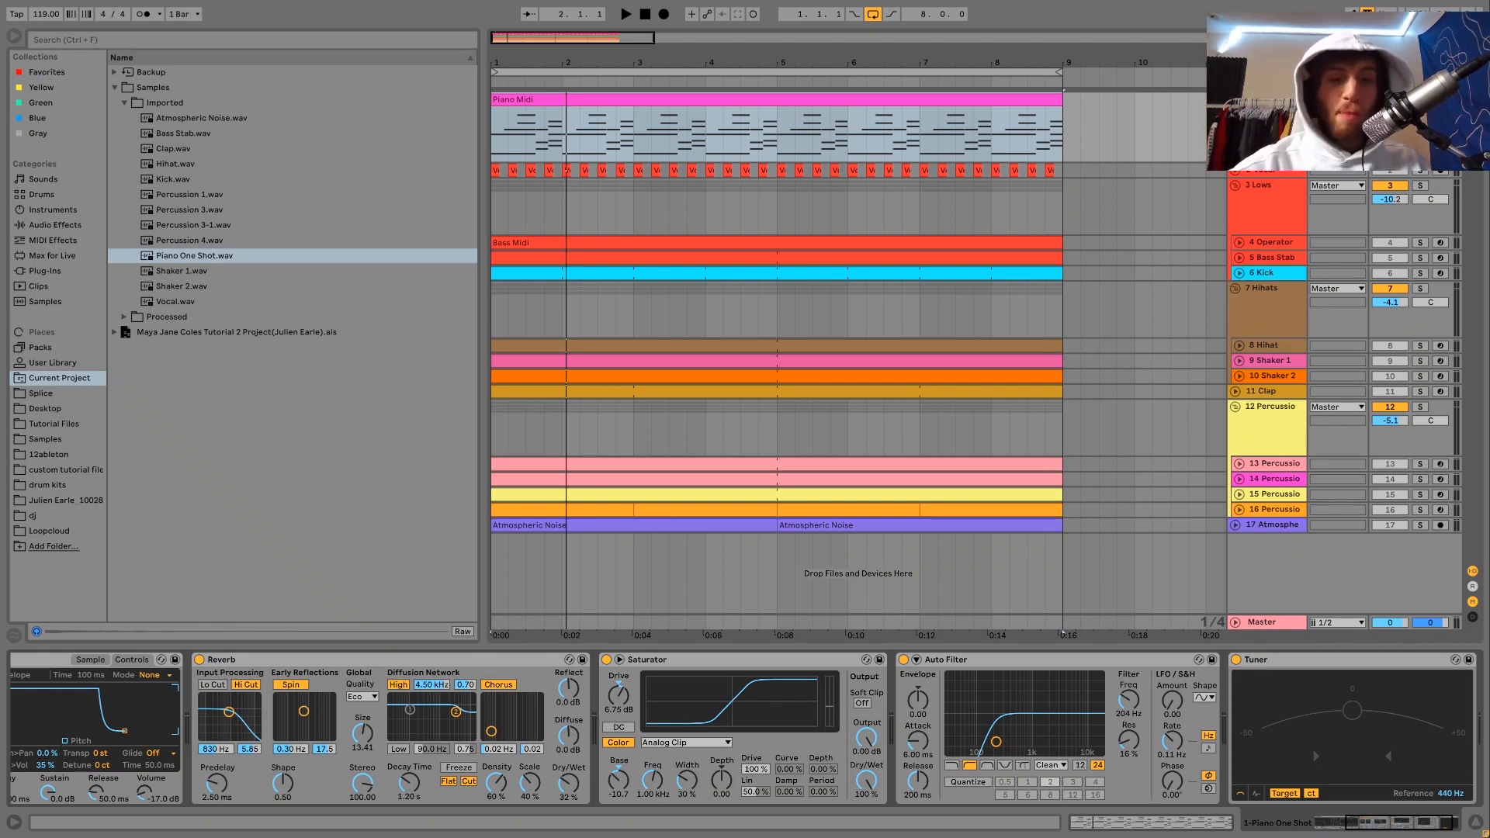
pyautogui.press('space')
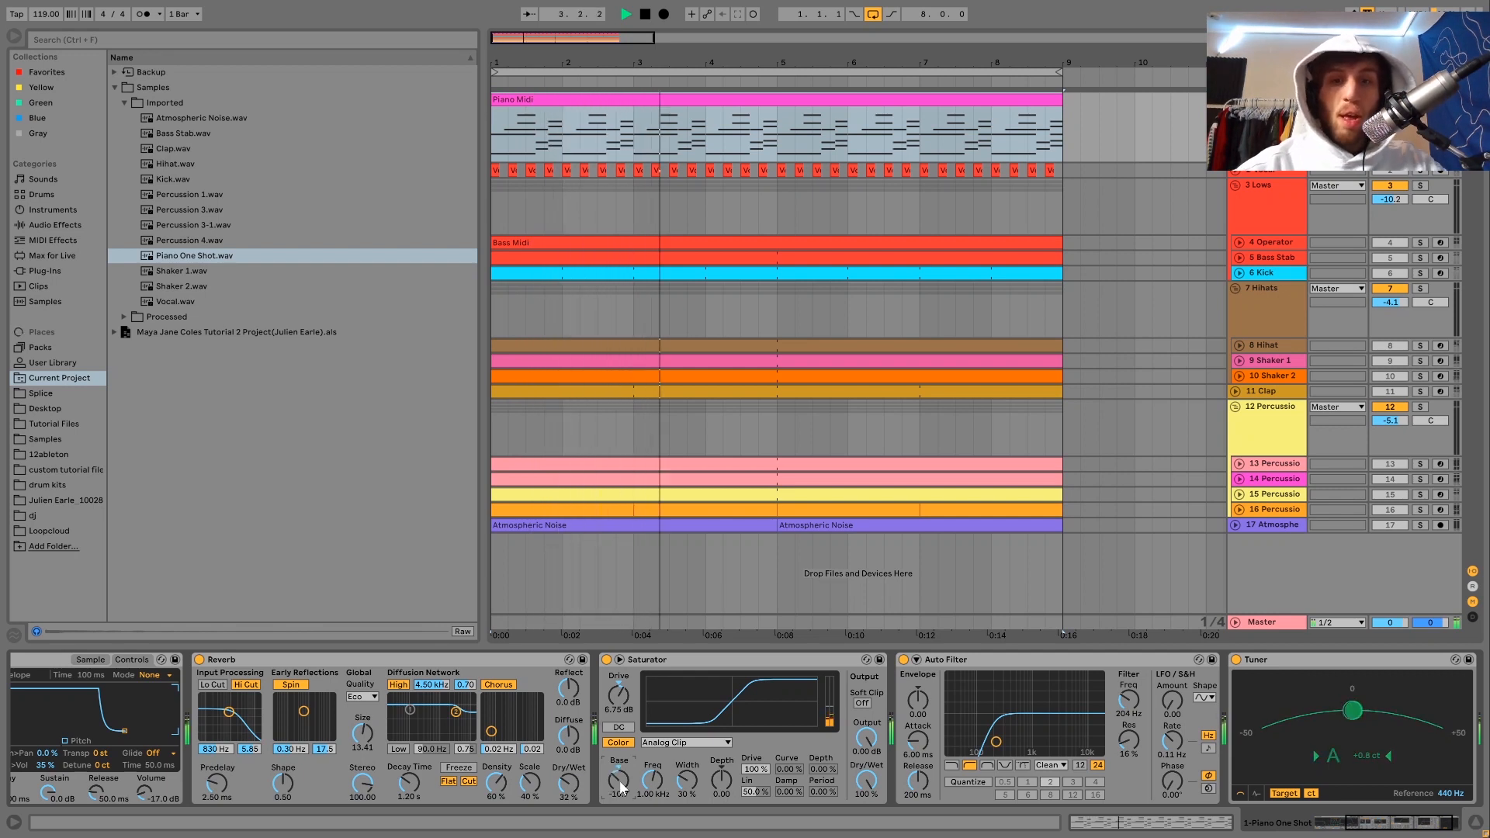
pyautogui.press('space')
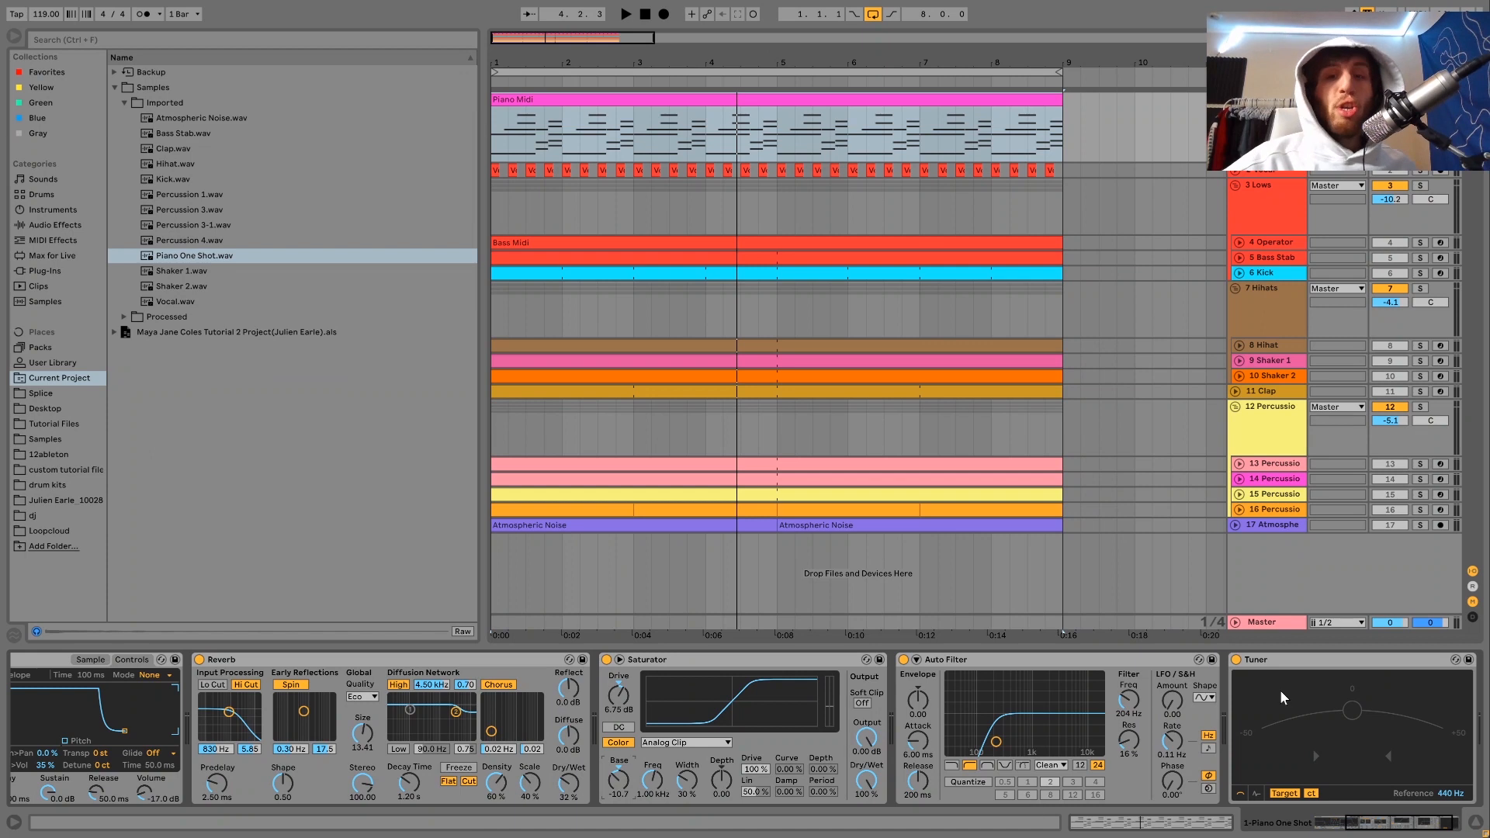
# Delete the Tuner from the end of the piano's effect chain and select the Saturator.
pyautogui.click(1367, 669)
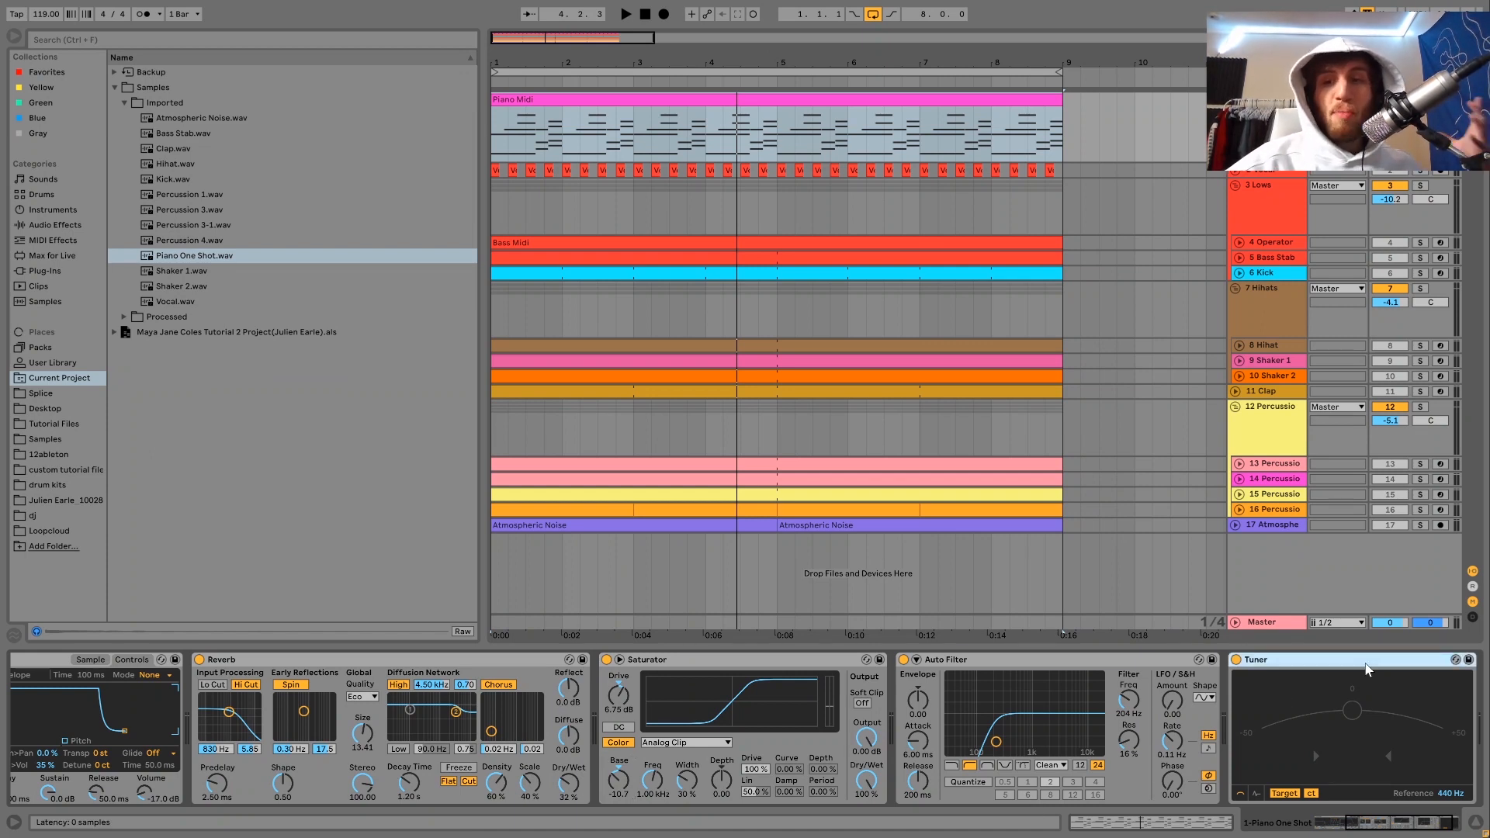
pyautogui.press('Delete')
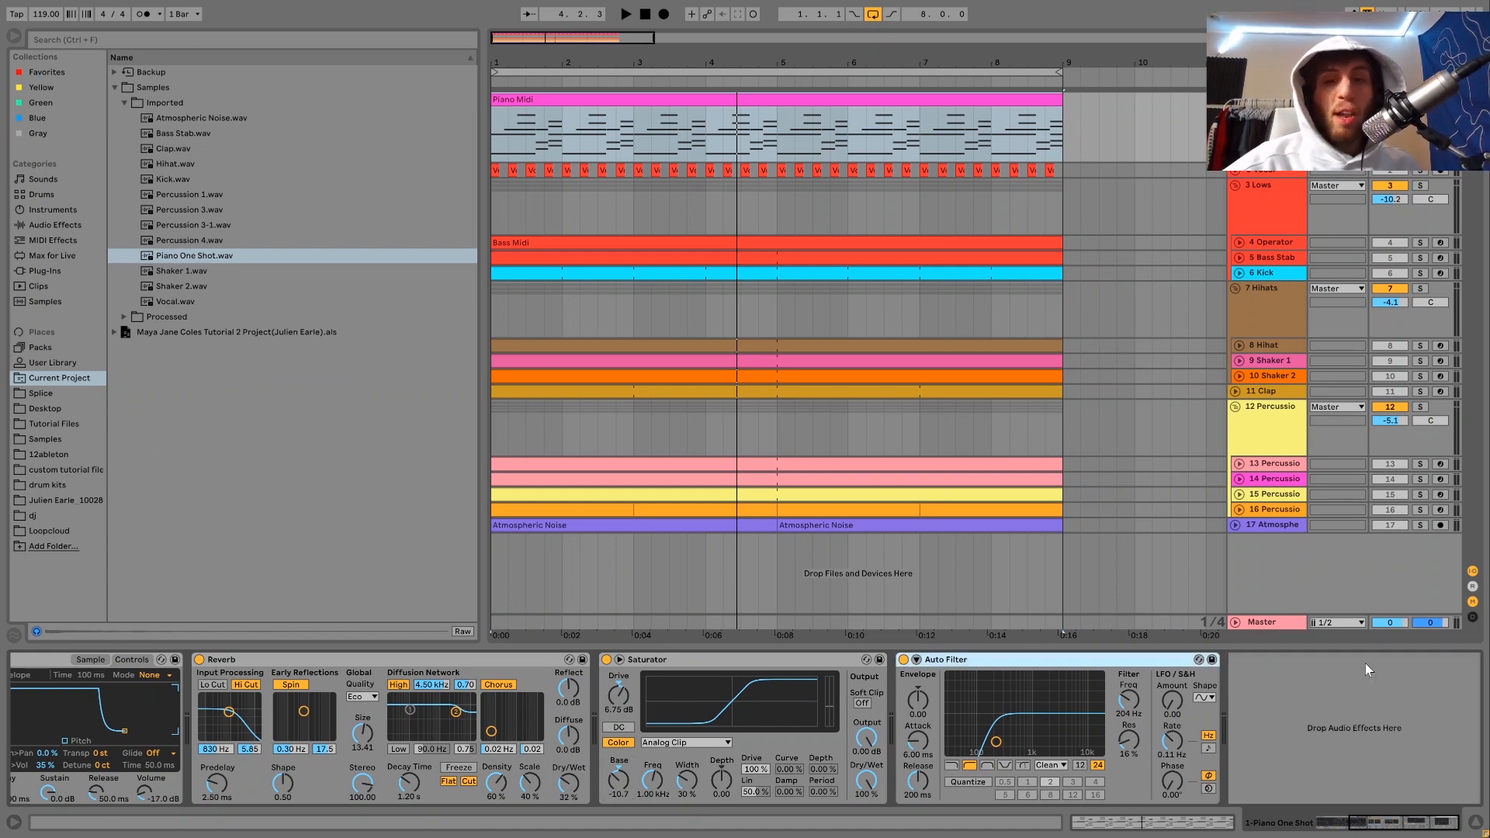
pyautogui.click(645, 661)
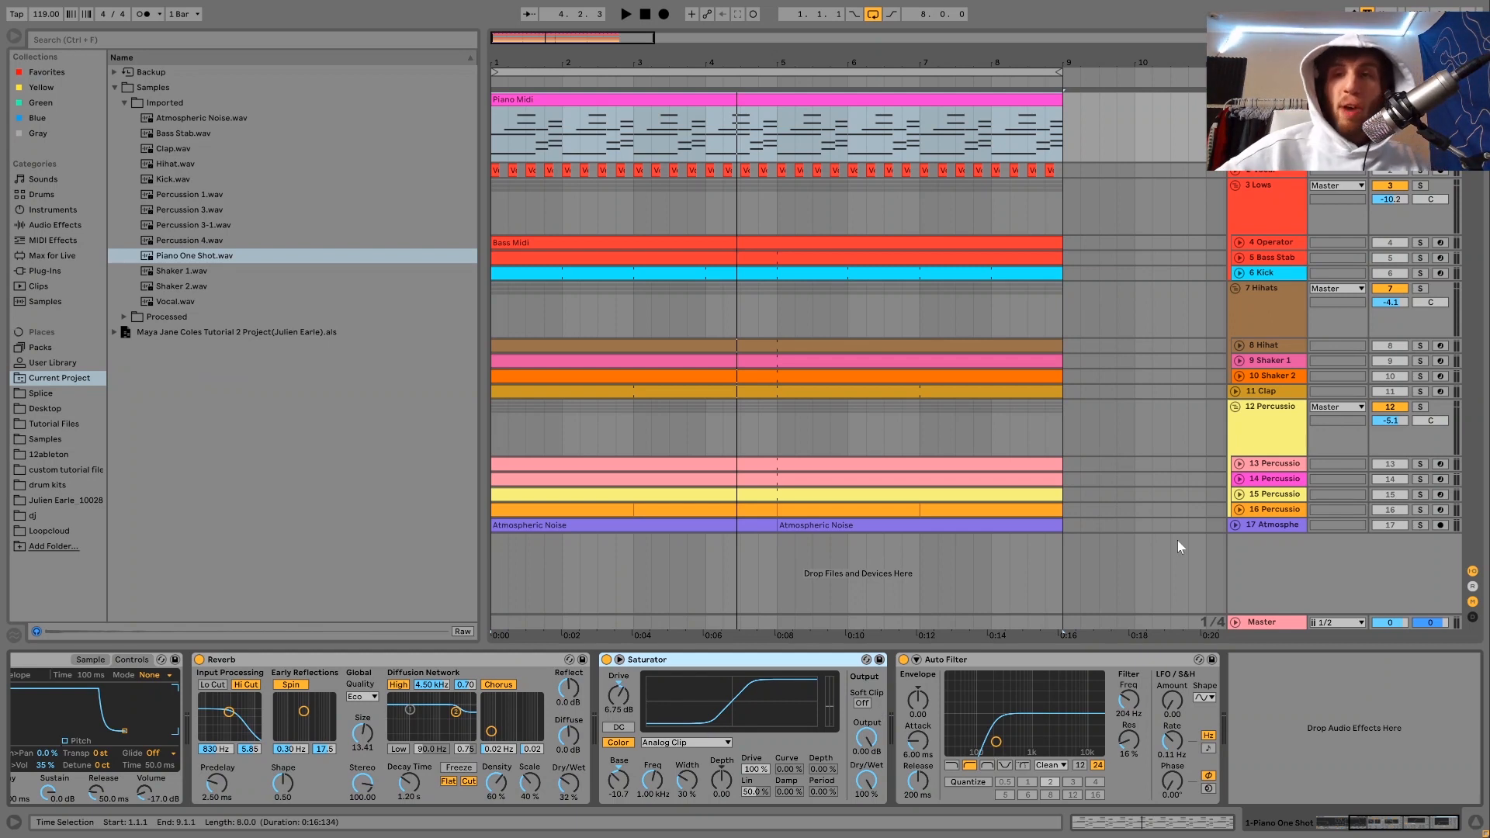
# Solo the Lows group and play it from bar 1.
pyautogui.click(1420, 187)
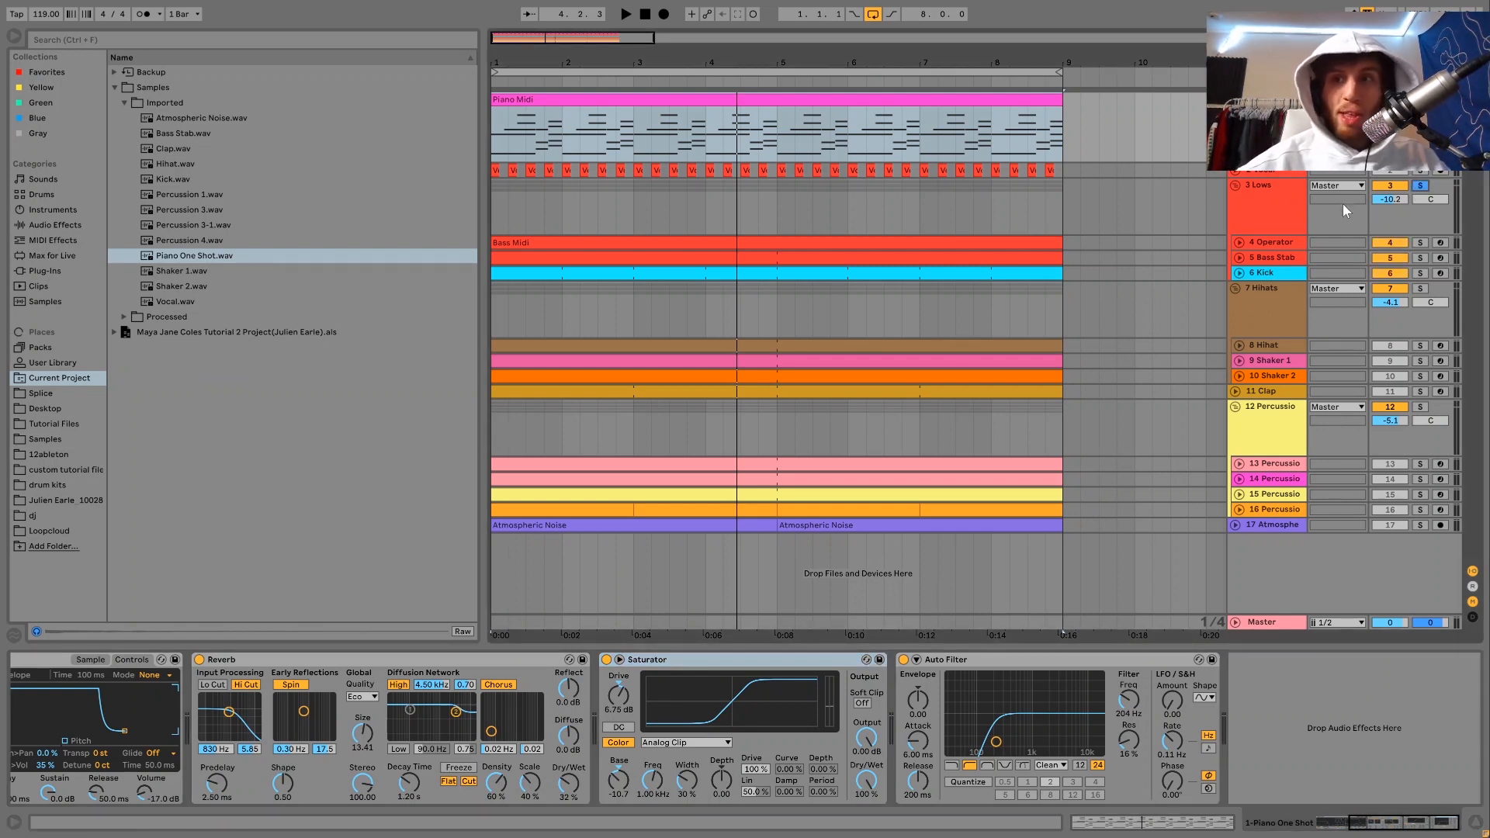
pyautogui.press('space')
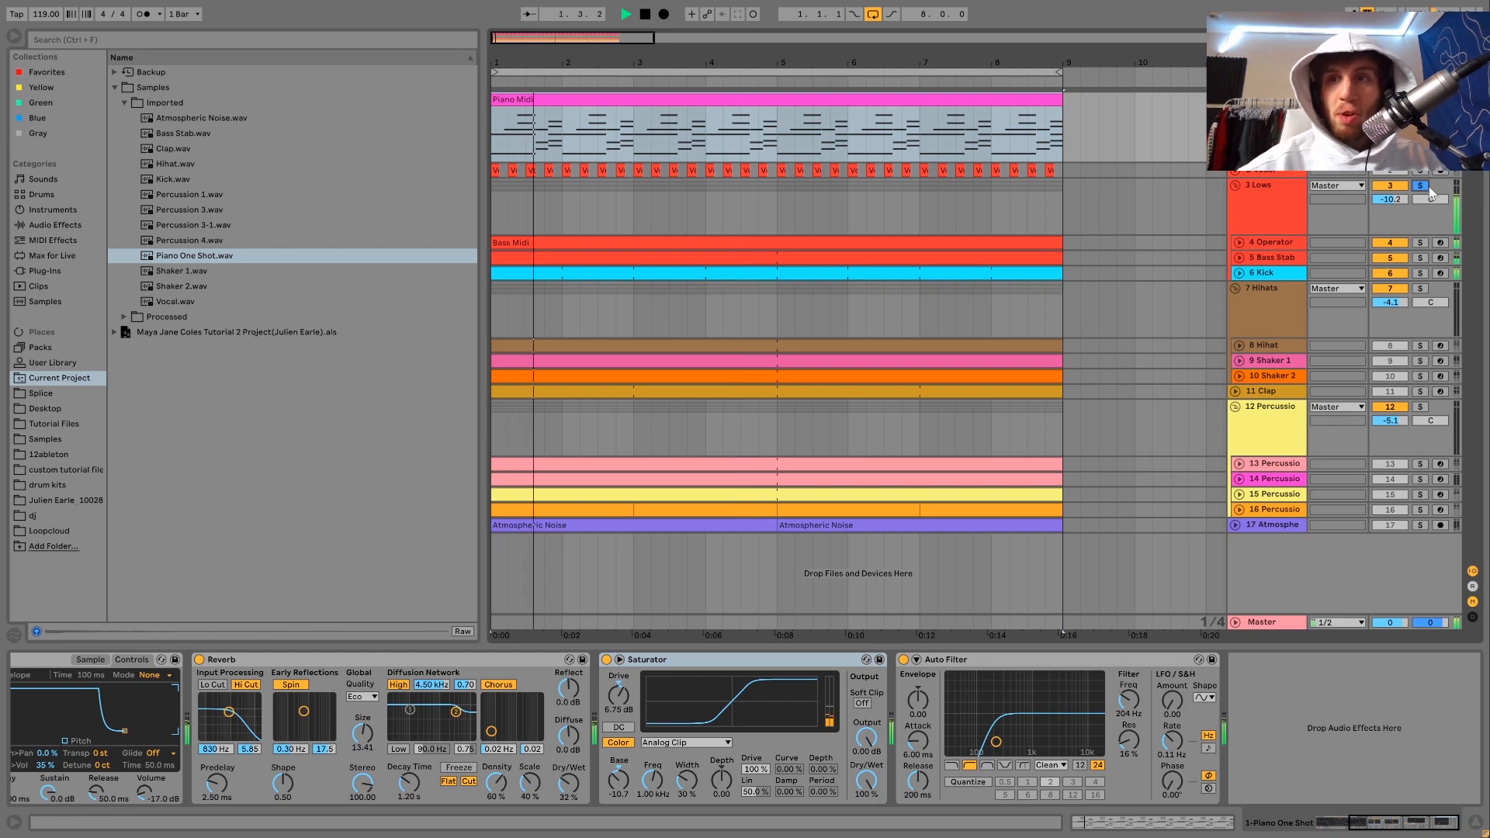
# Bypass the piano's Auto Filter and listen to the result from bar 1, first with the Lows group soloed and again without the solo.
pyautogui.press('space')
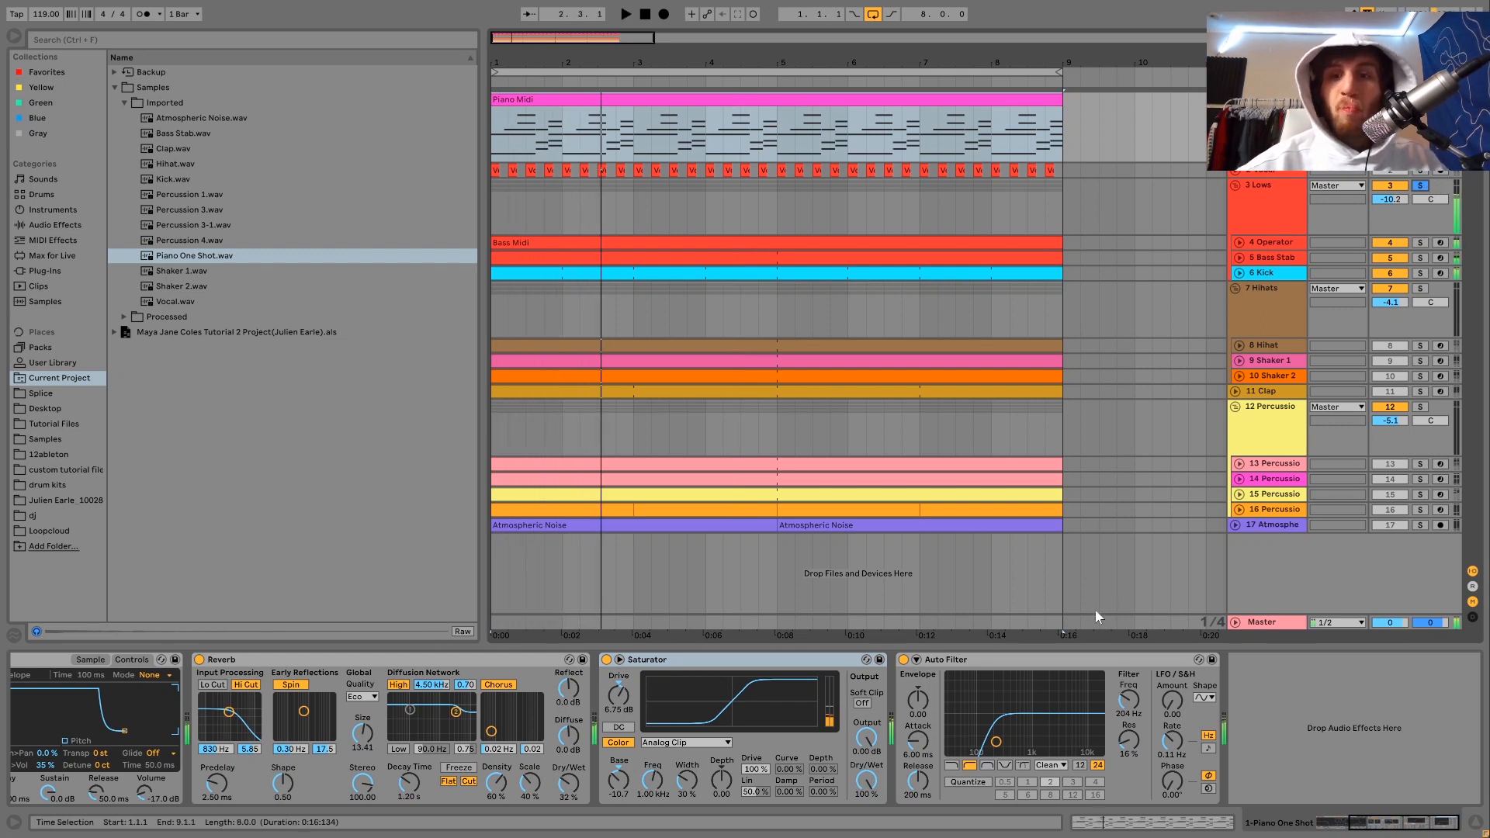
pyautogui.click(905, 660)
pyautogui.press('space')
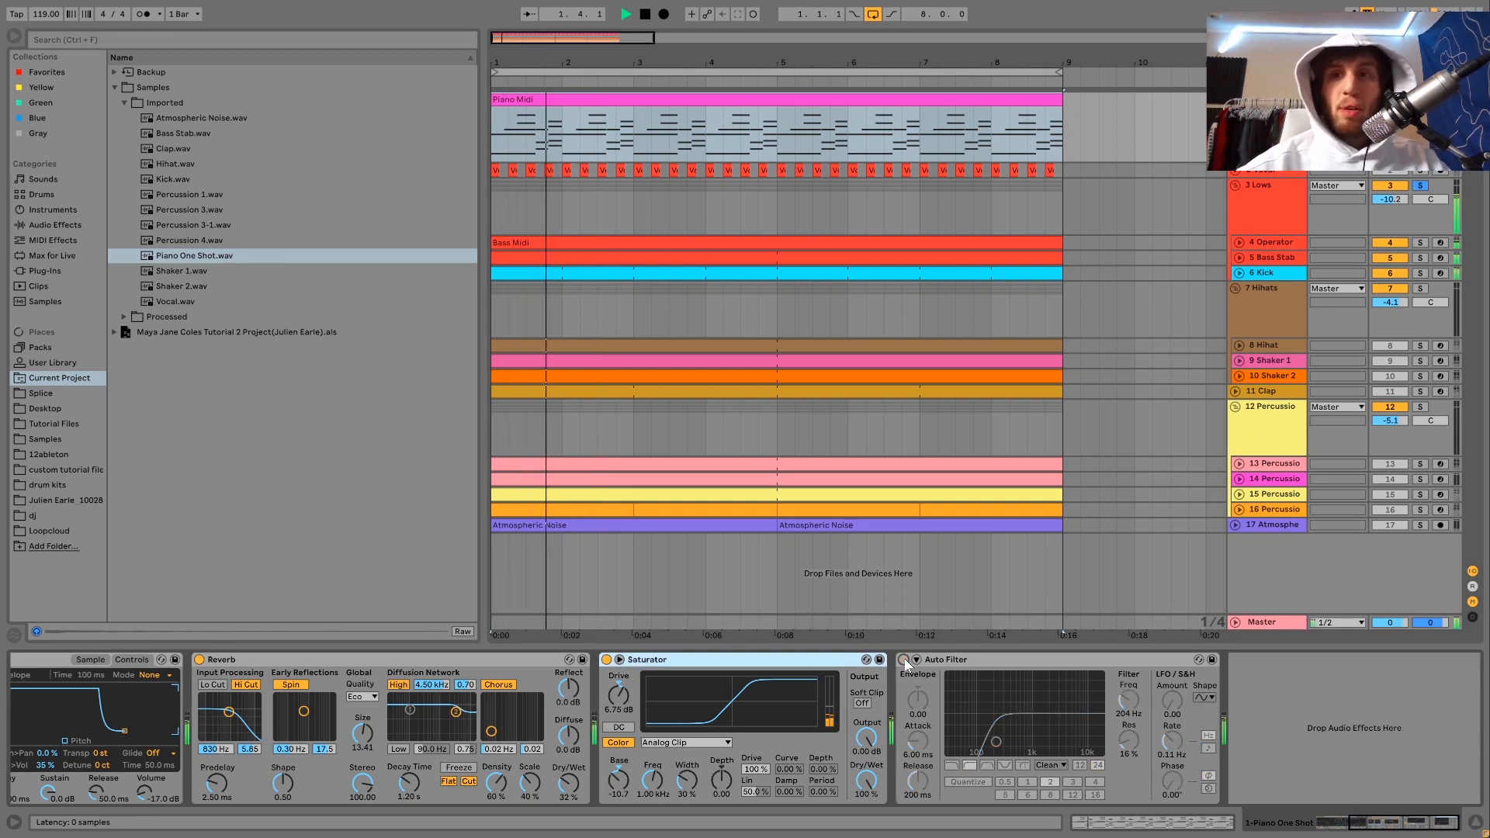
pyautogui.press('space')
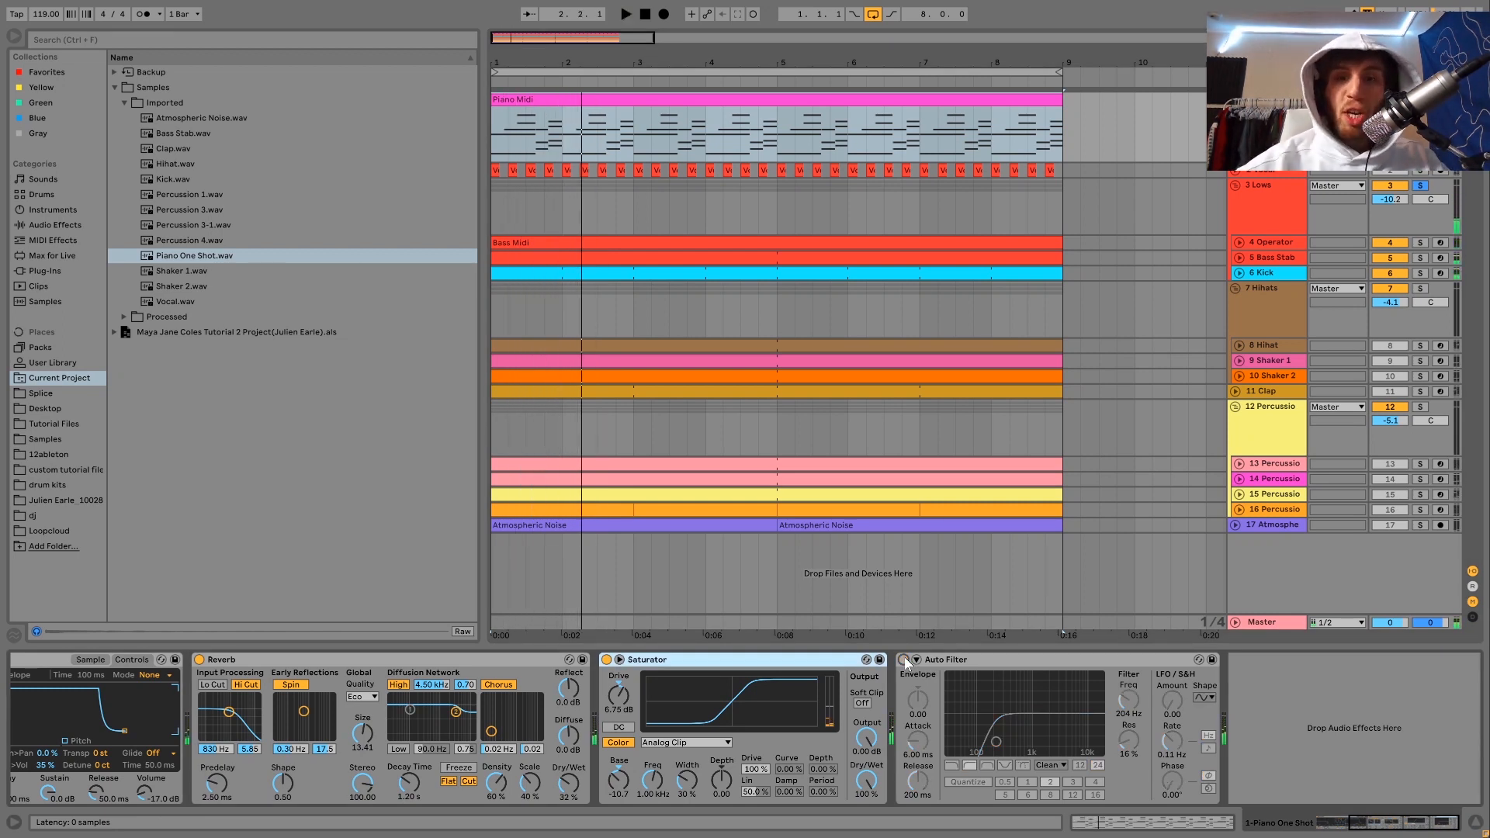
pyautogui.press('space')
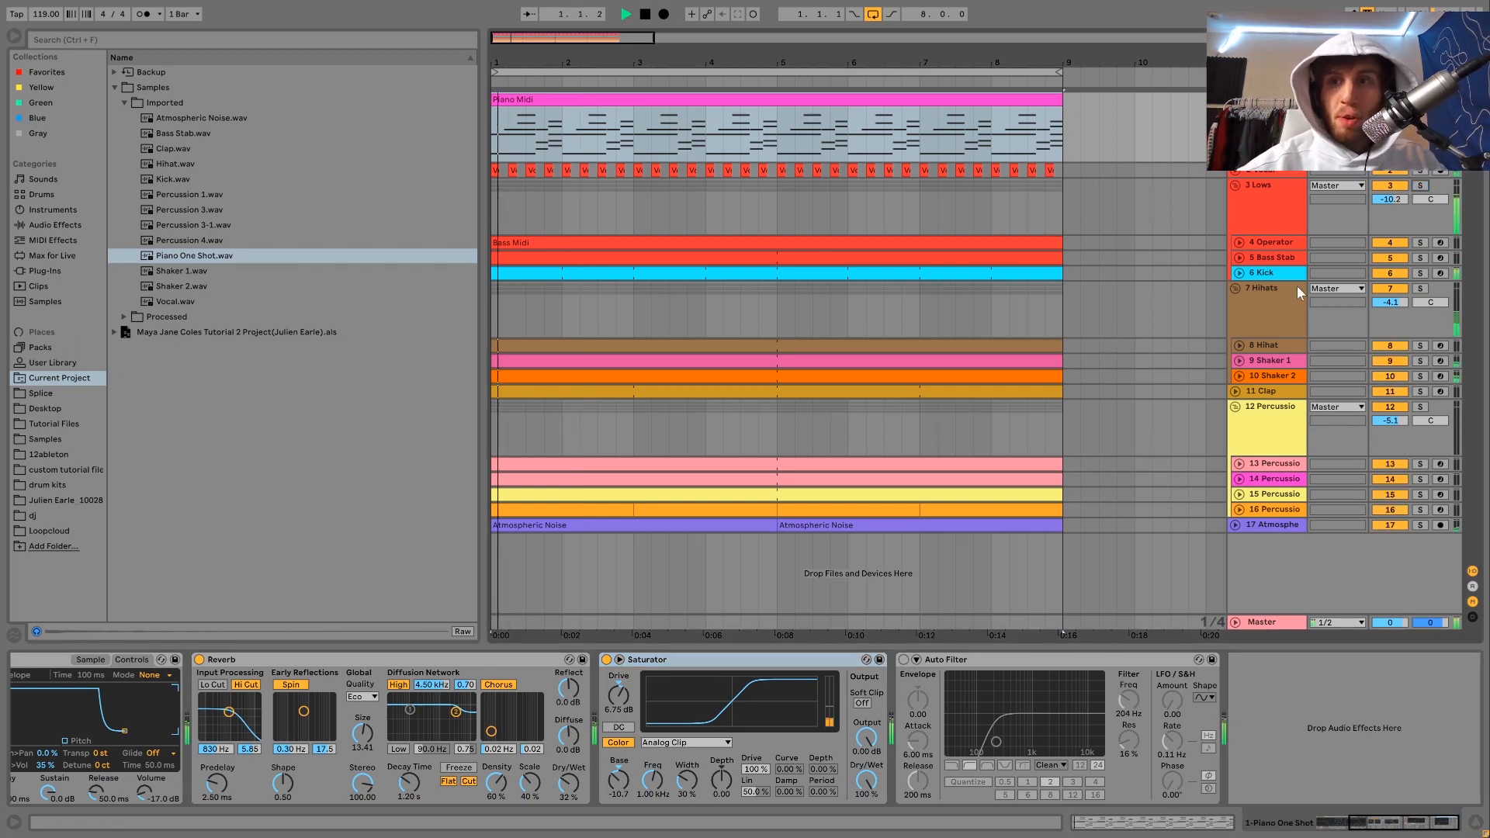
# Re-enable the piano's Auto Filter with a frequency of 197 Hz and 20% resonance, and listen to the full mix.
pyautogui.click(905, 661)
pyautogui.press('space')
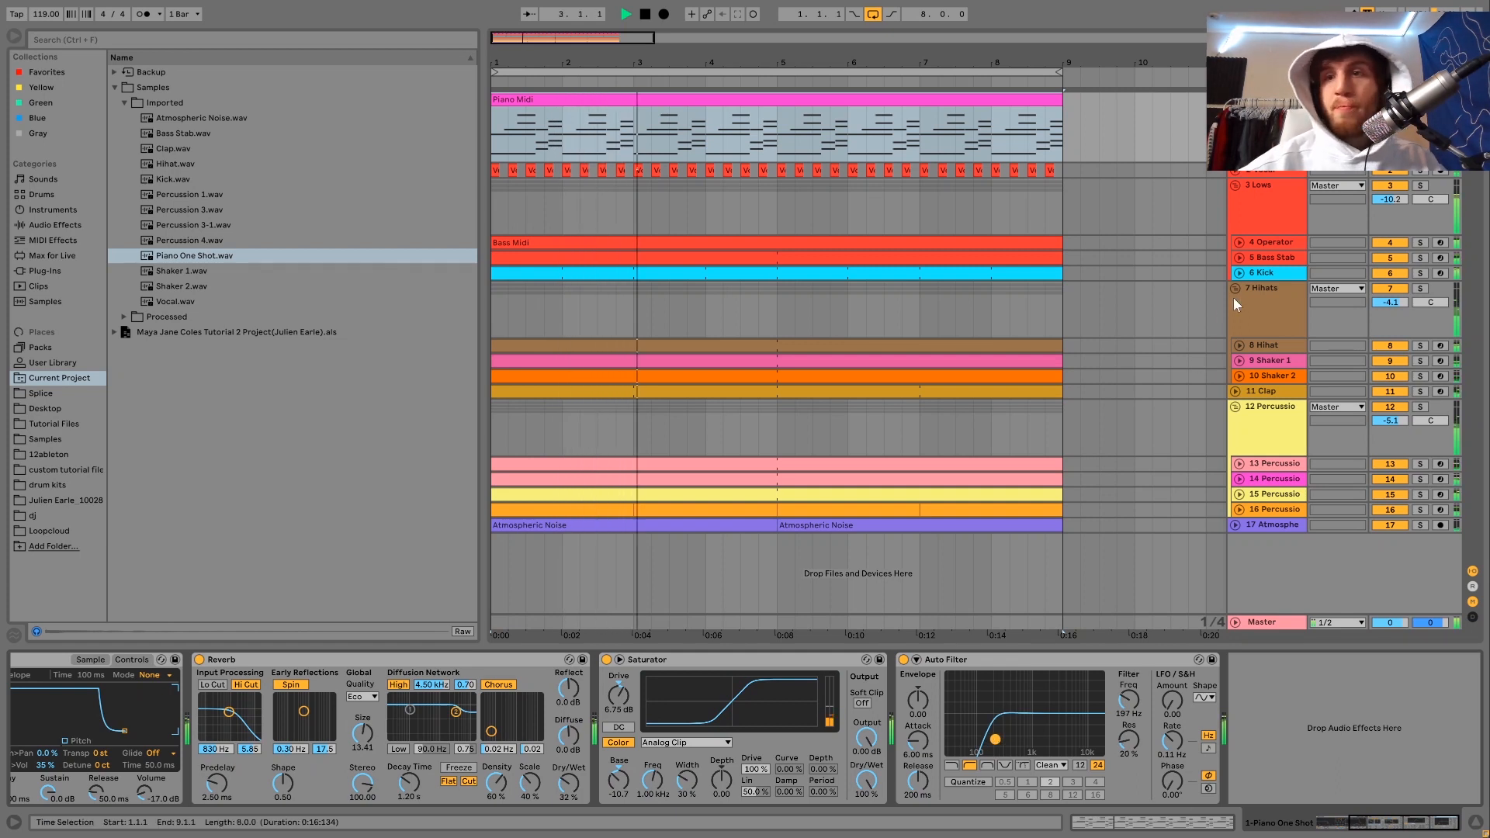
pyautogui.press('space')
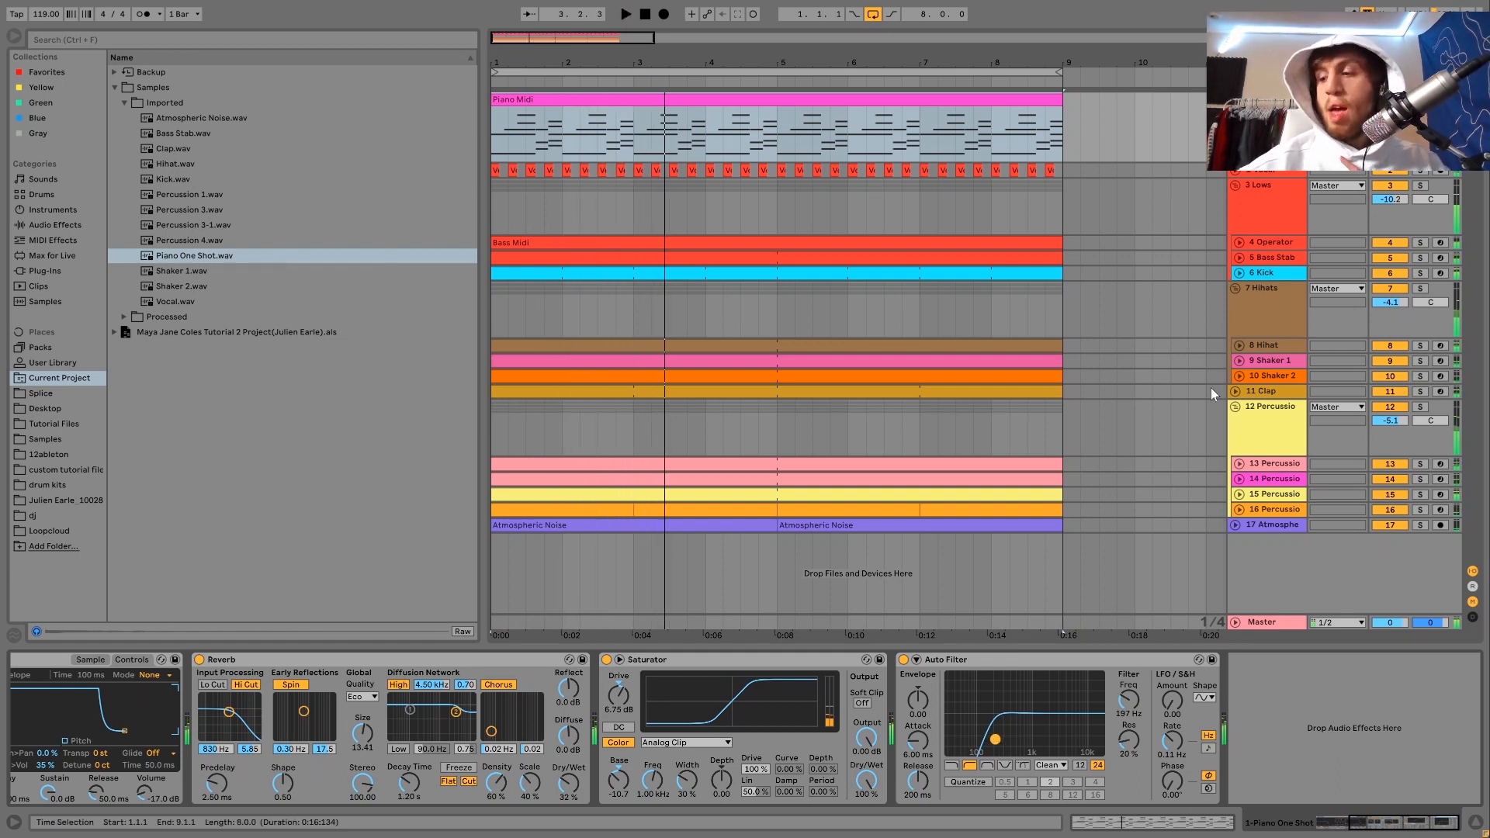
# Expand the Vocal track, solo it and play it from bar 1.
pyautogui.click(1255, 177)
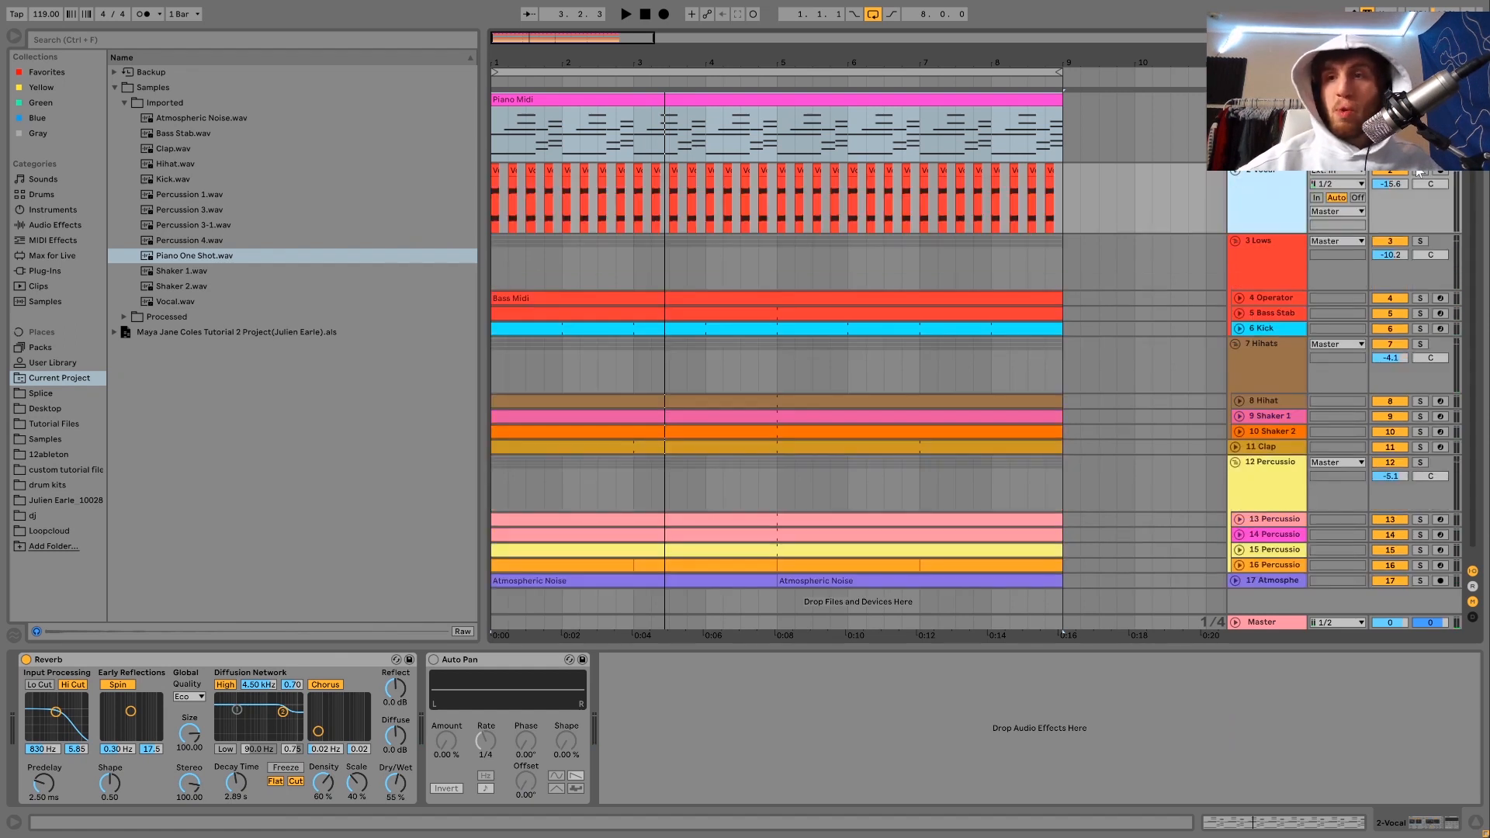
pyautogui.click(1421, 170)
pyautogui.click(643, 16)
pyautogui.press('space')
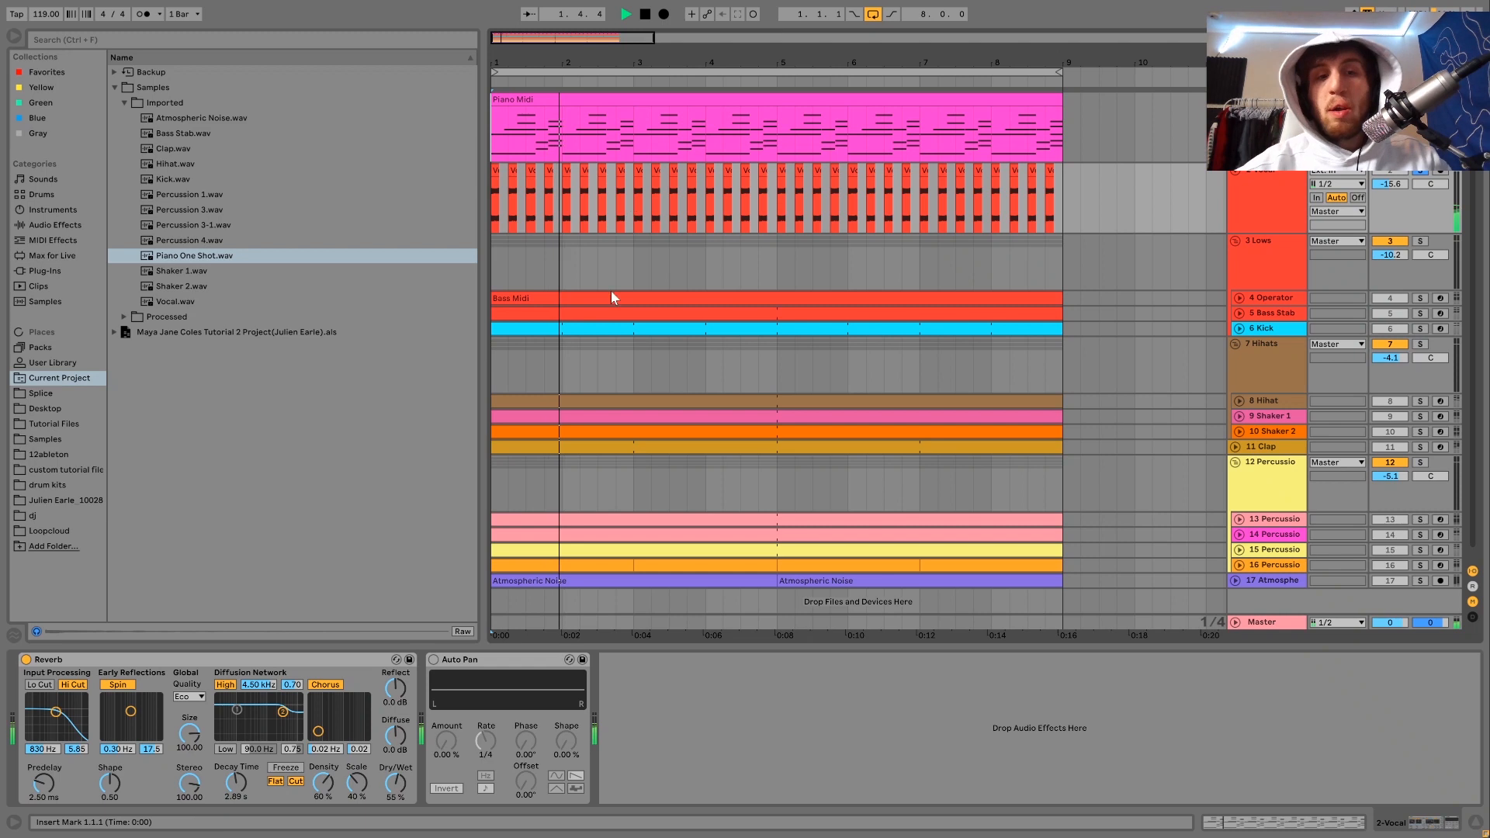
# Delete the Auto Pan from the Vocal track's effect chain and replay the soloed vocal with only its Reverb.
pyautogui.click(545, 660)
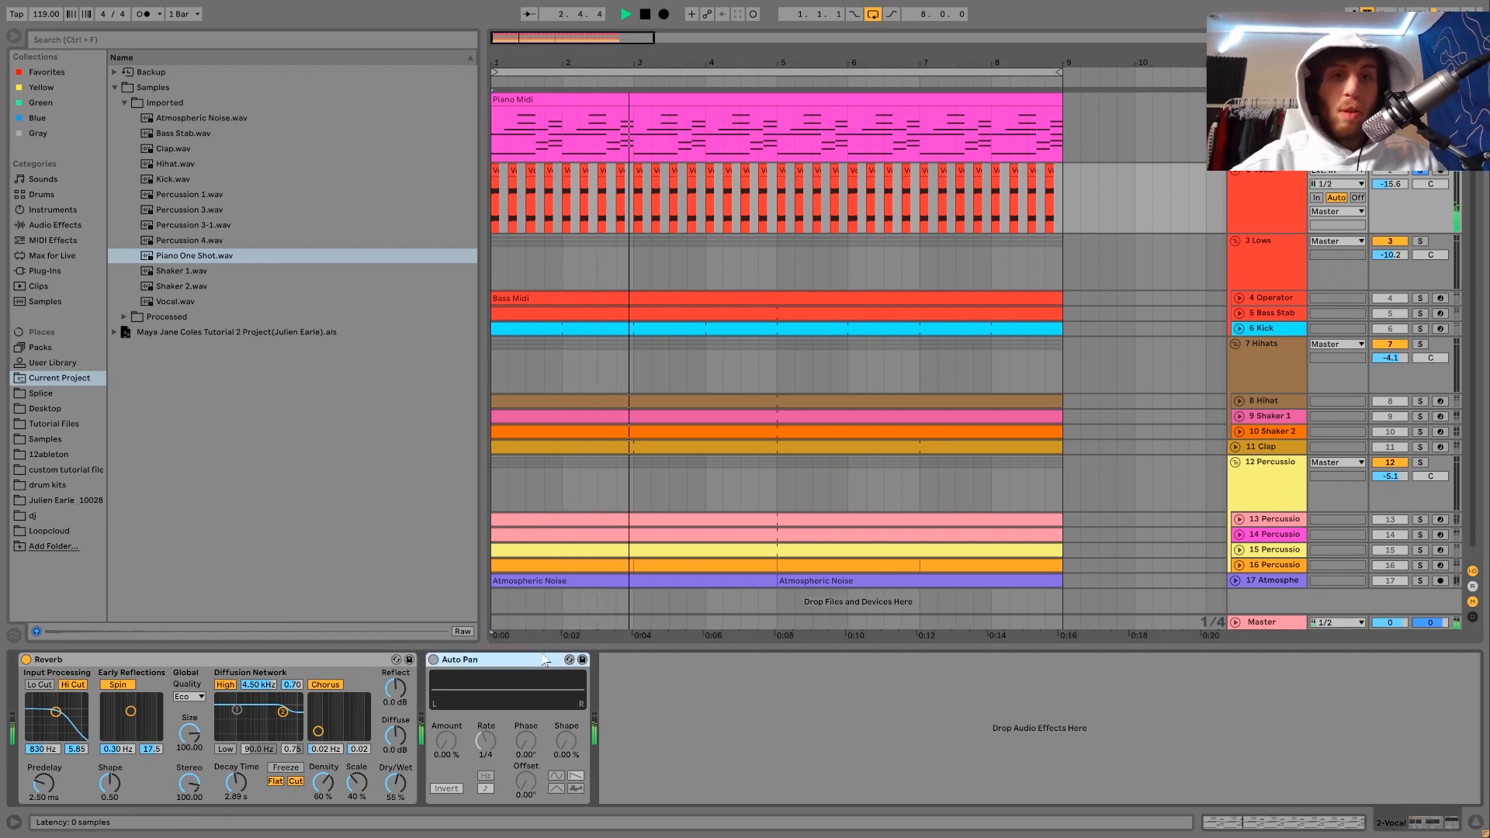
pyautogui.press('Delete')
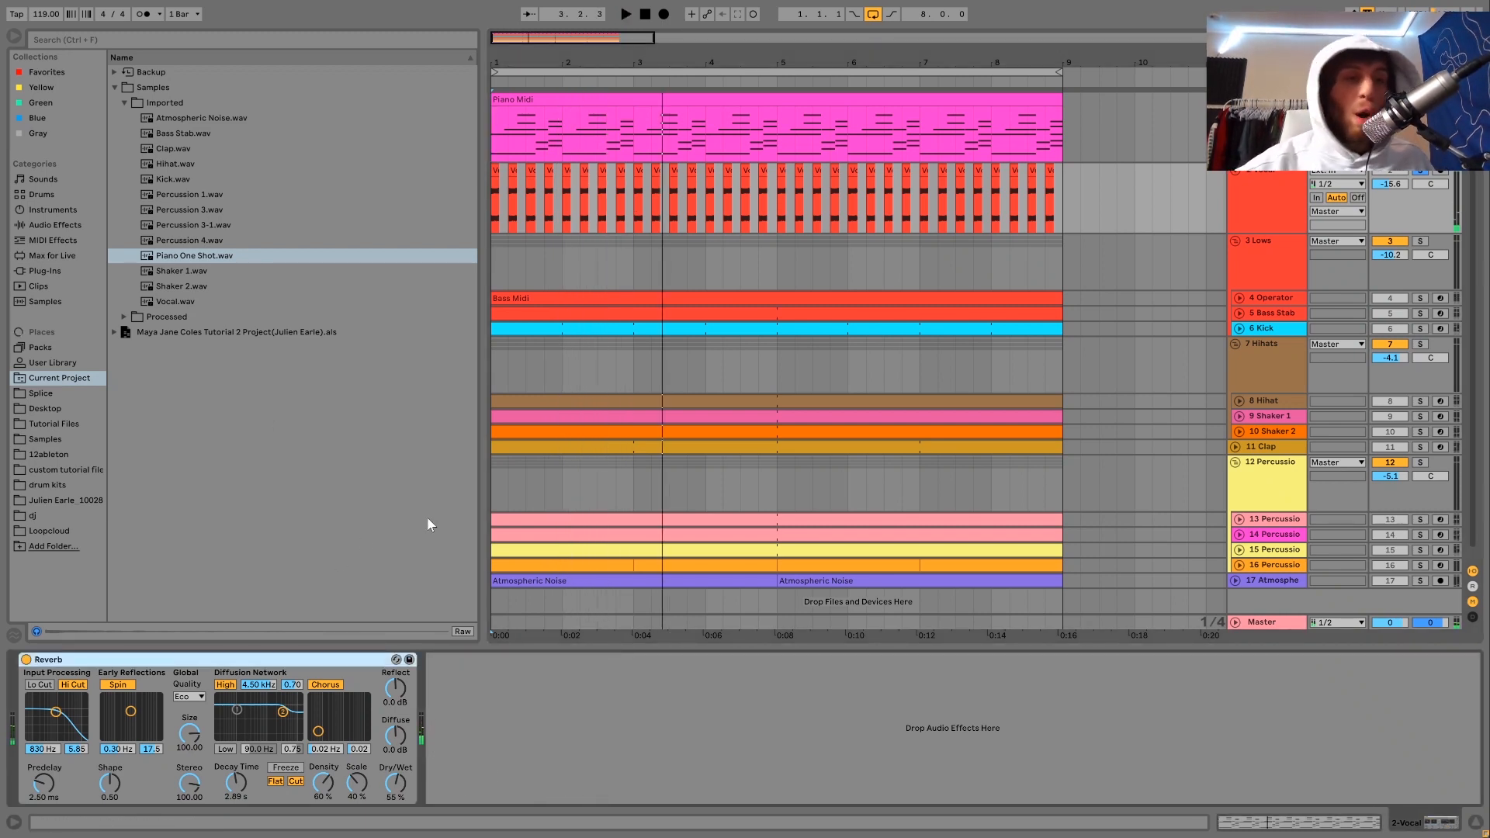
pyautogui.press('space')
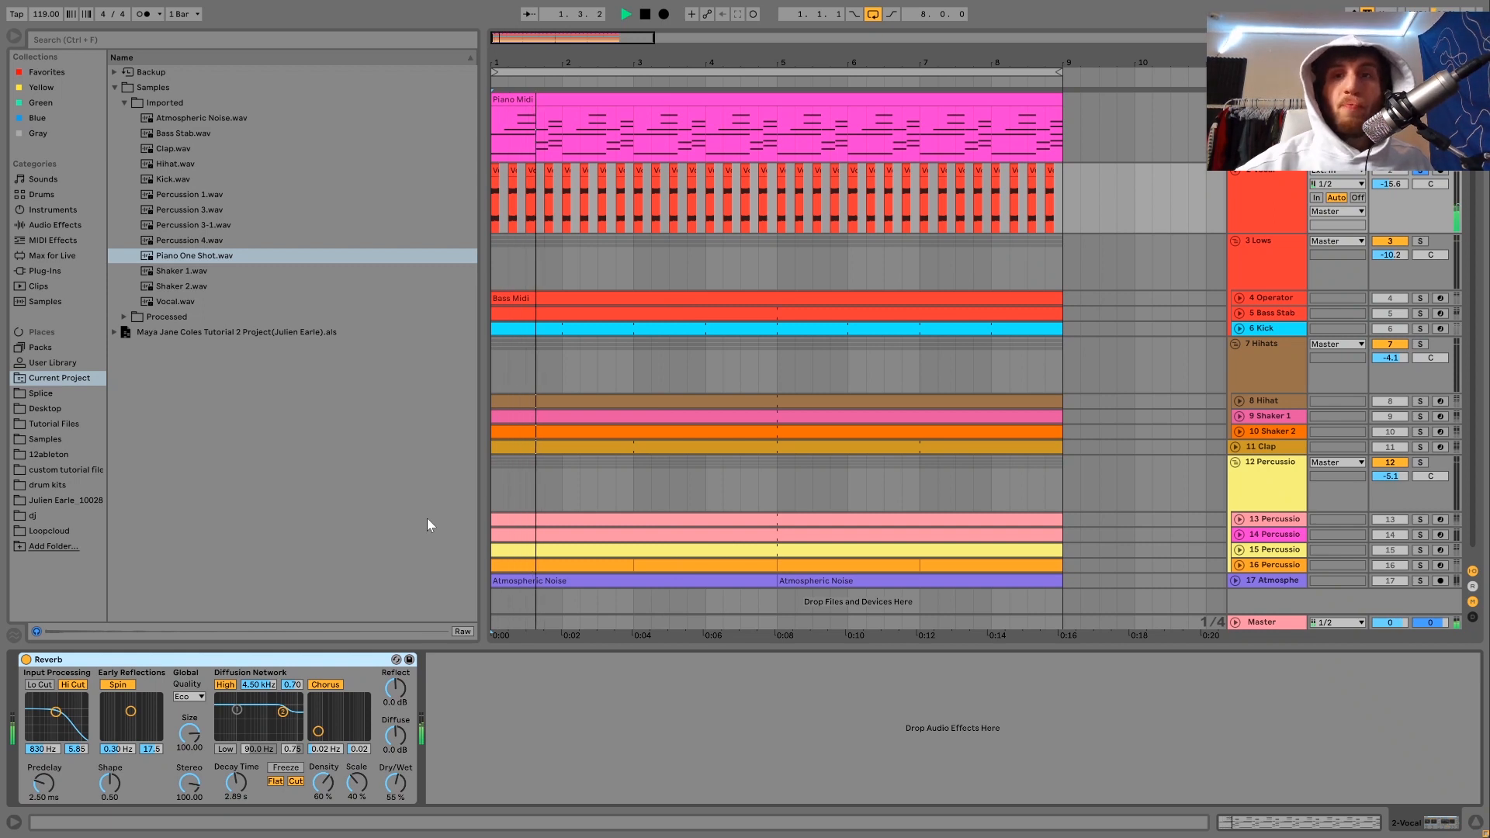
pyautogui.press('space')
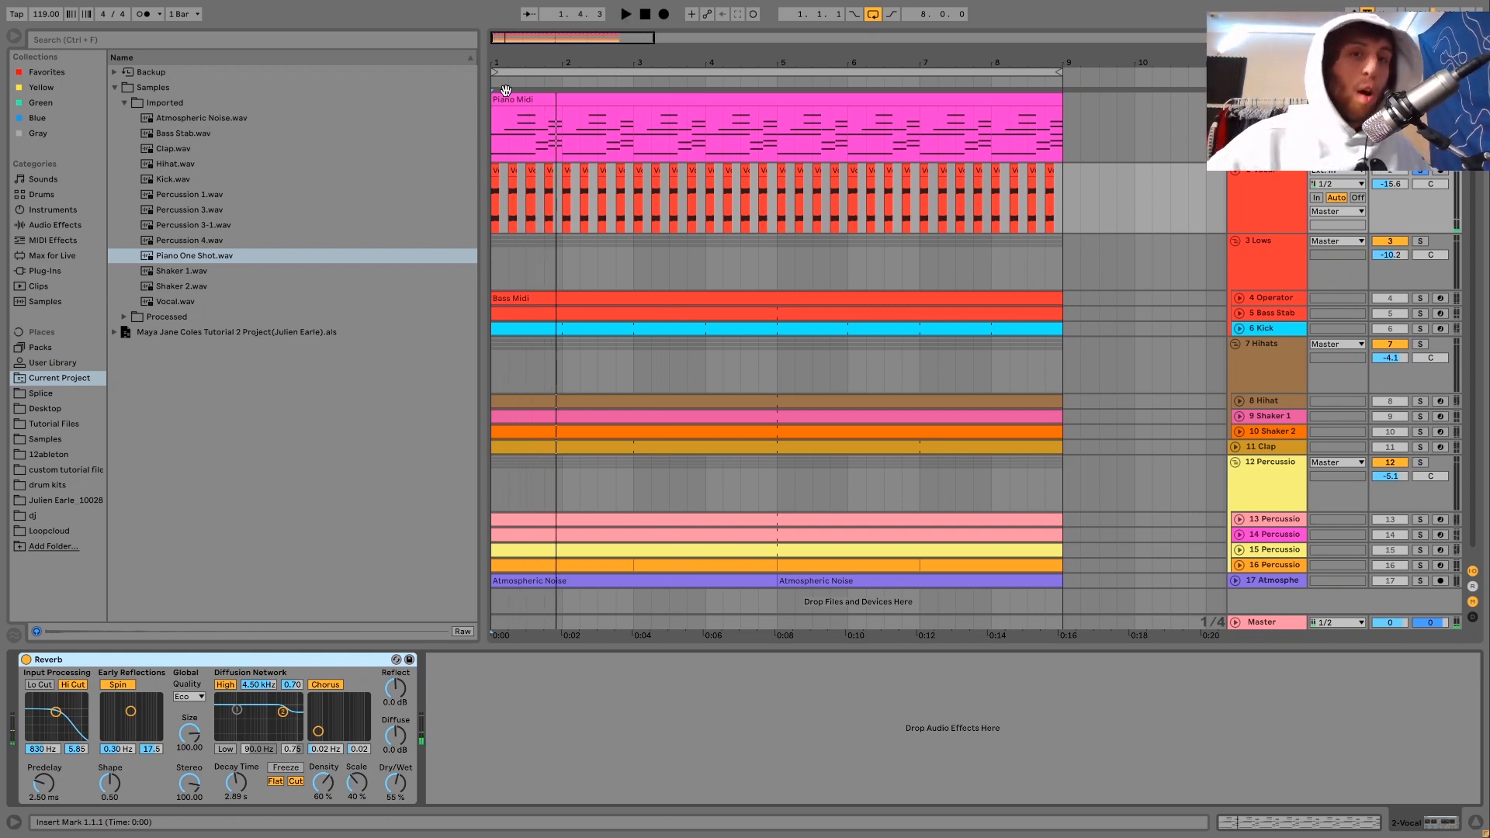
# Examine the vocal chop pattern in the opening bars while playing the full mix with the vocal unsoloed.
pyautogui.moveTo(494, 37); pyautogui.dragTo(491, 62)
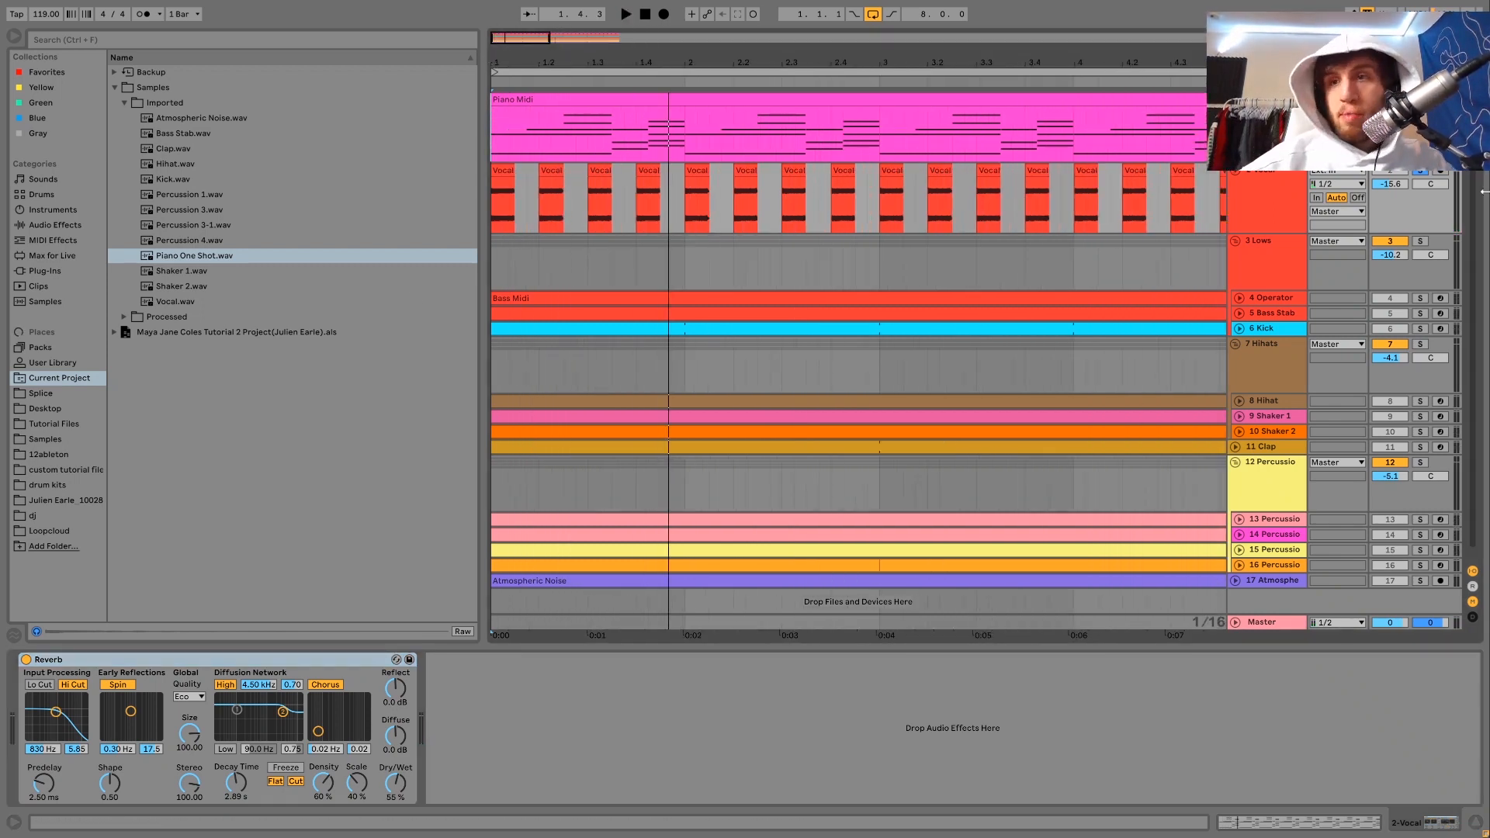
pyautogui.press('space')
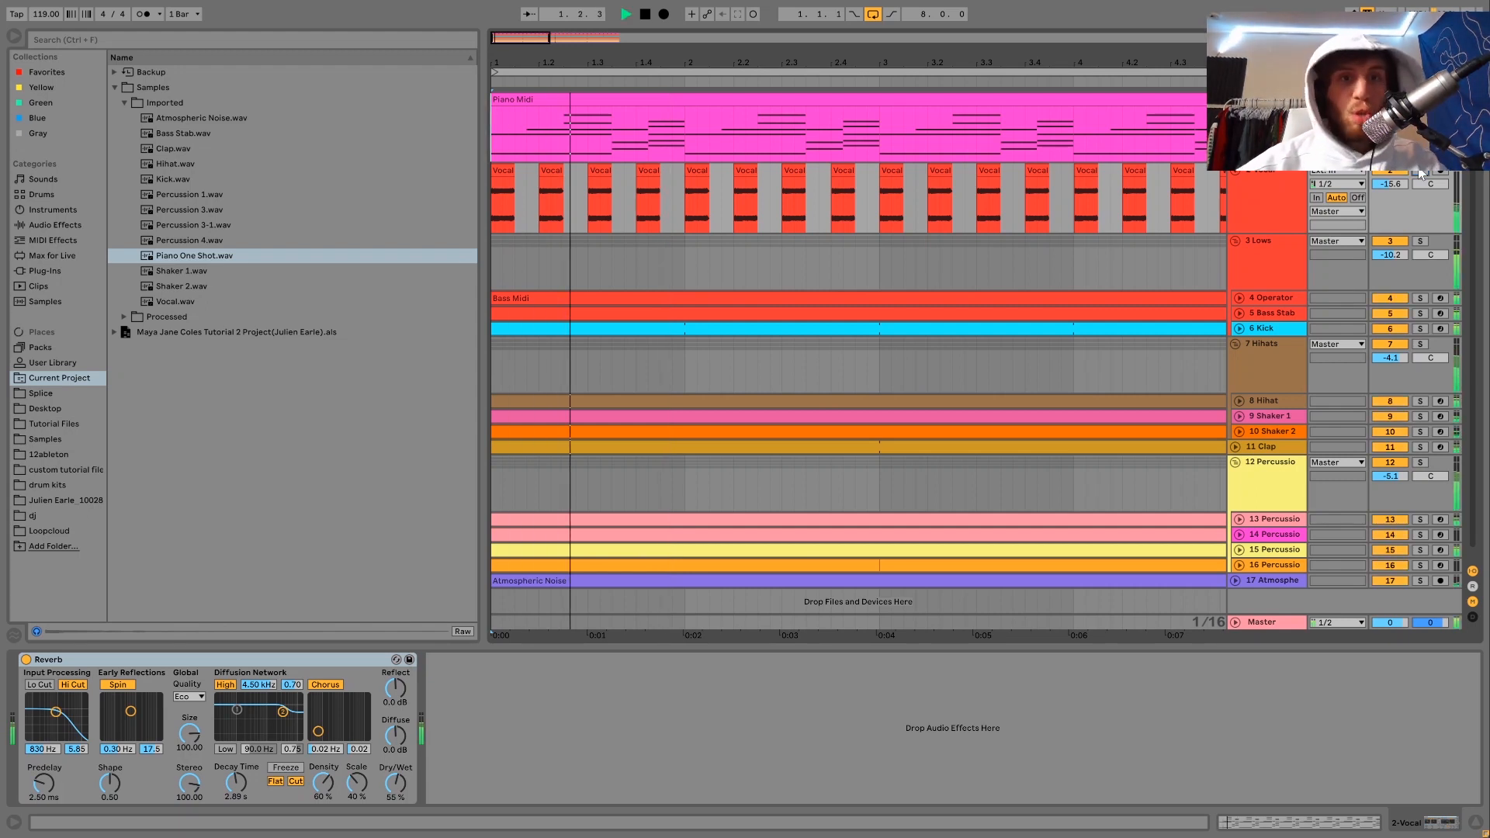
pyautogui.press('space')
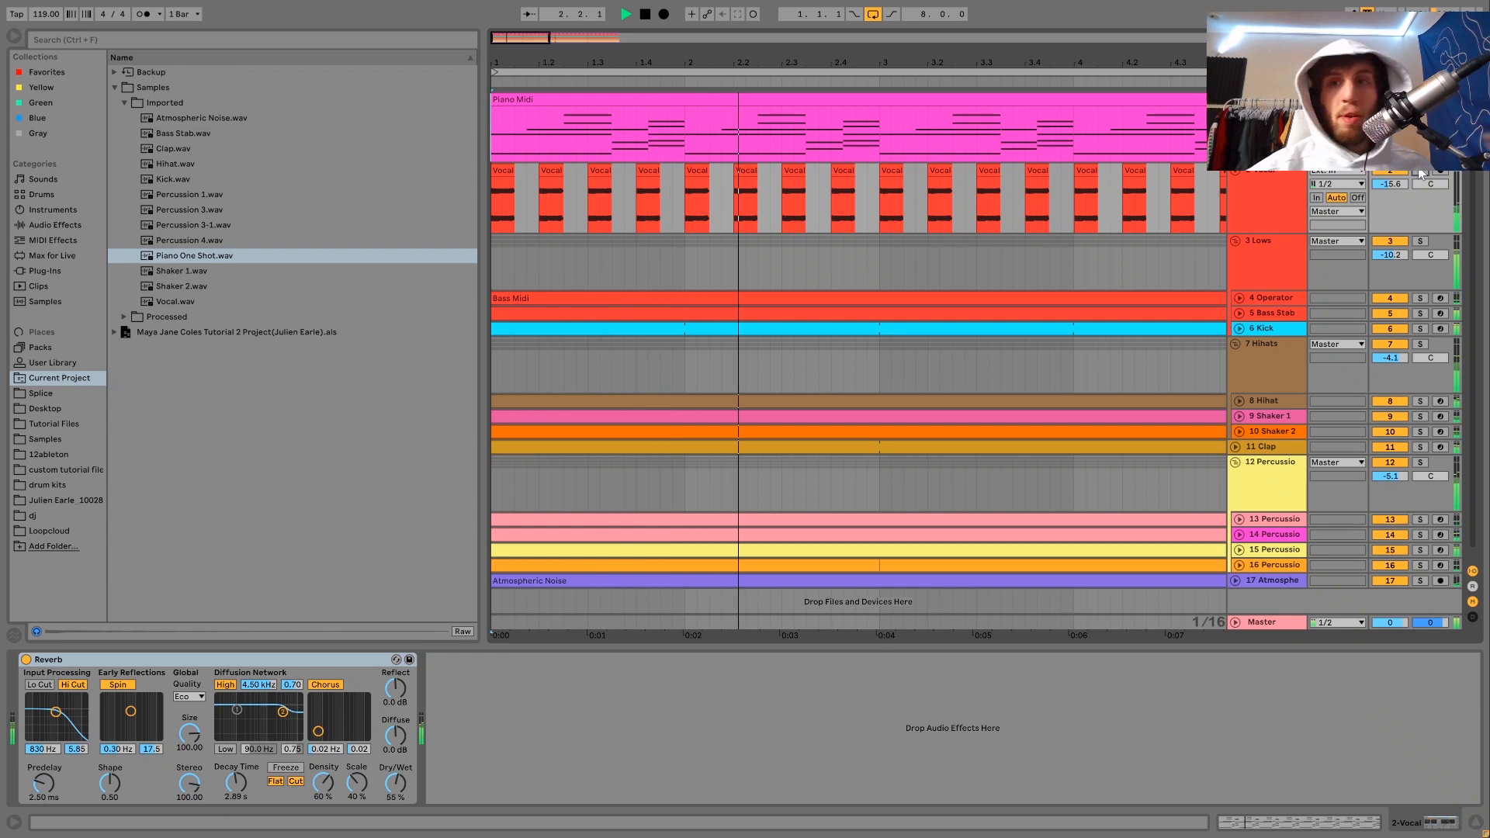
pyautogui.click(1295, 198)
pyautogui.press('space')
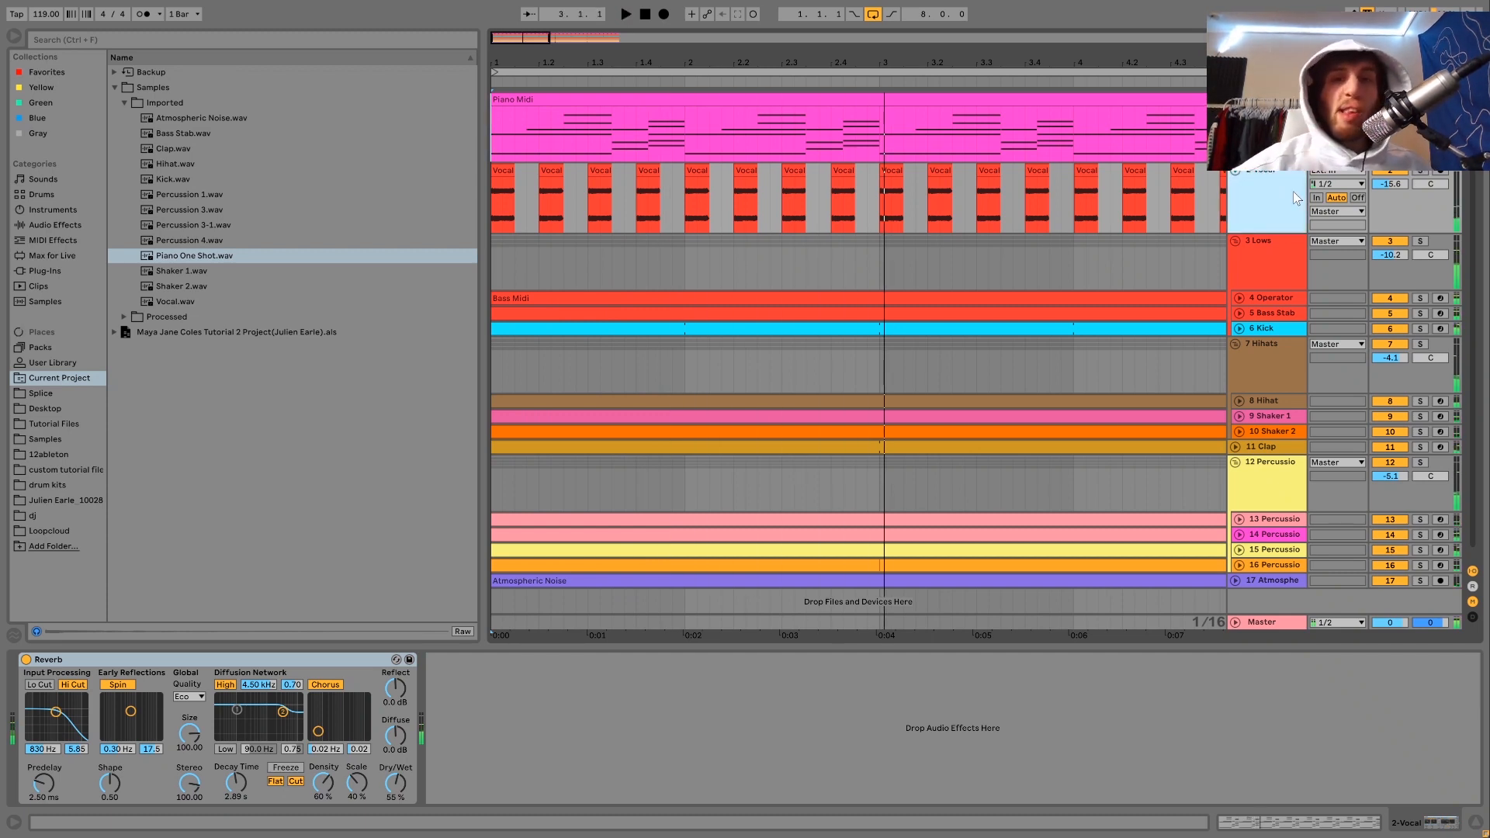
# Compare the vocal soloed and within the full mix, and select the first vocal clip.
pyautogui.click(1420, 170)
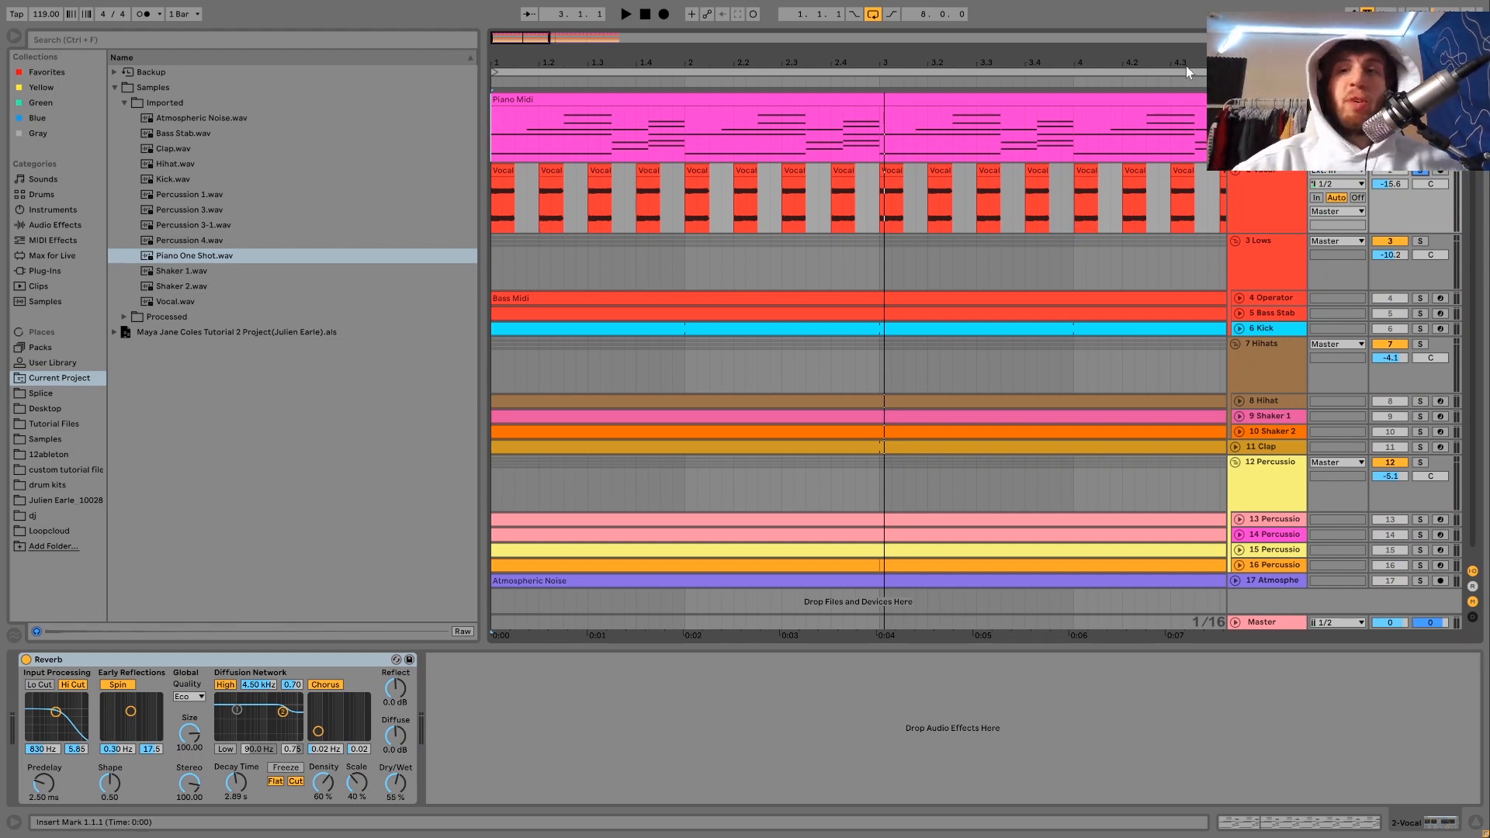
pyautogui.press('space')
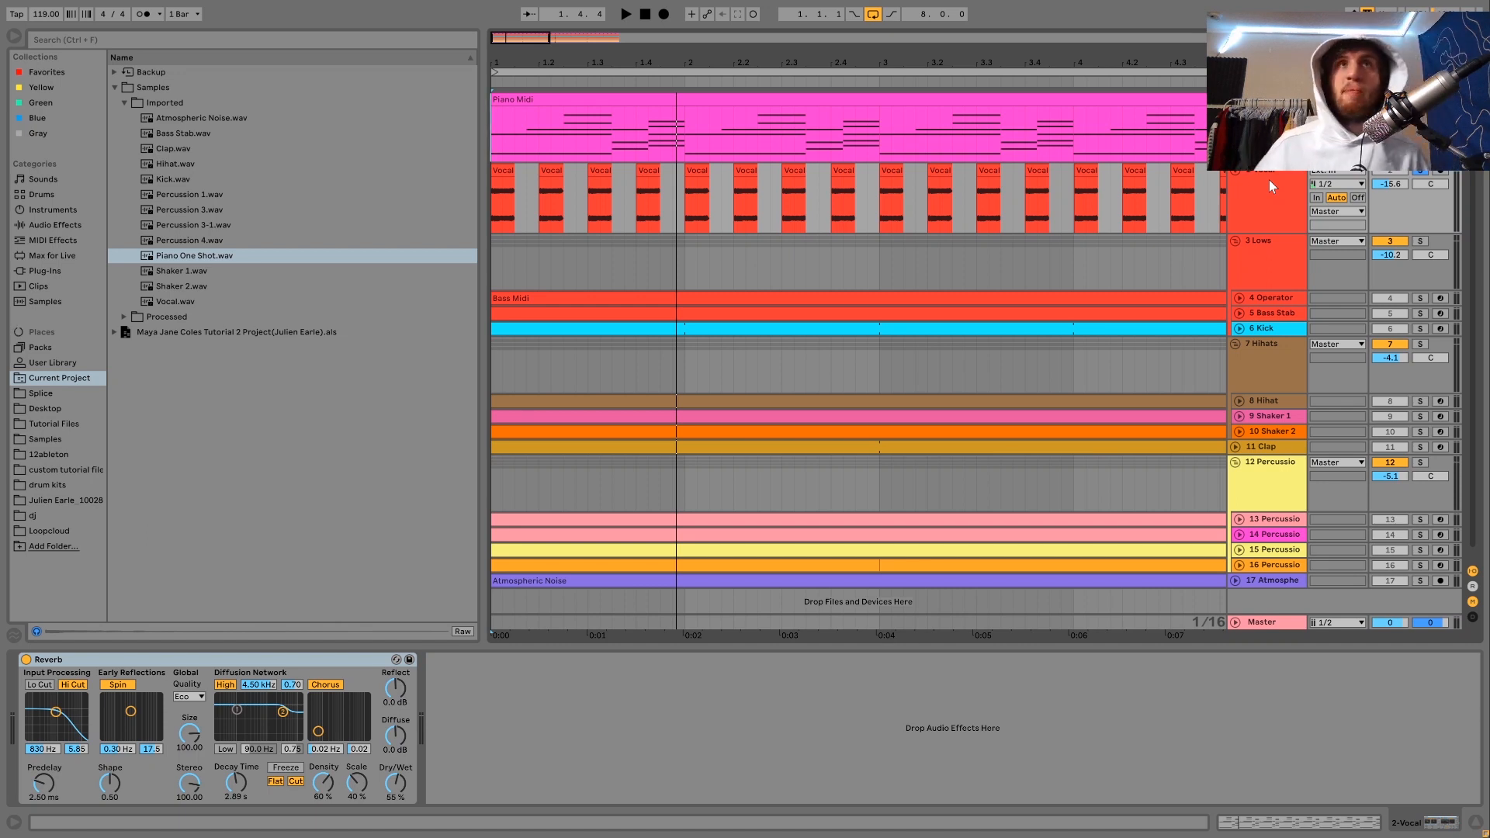
pyautogui.click(1420, 171)
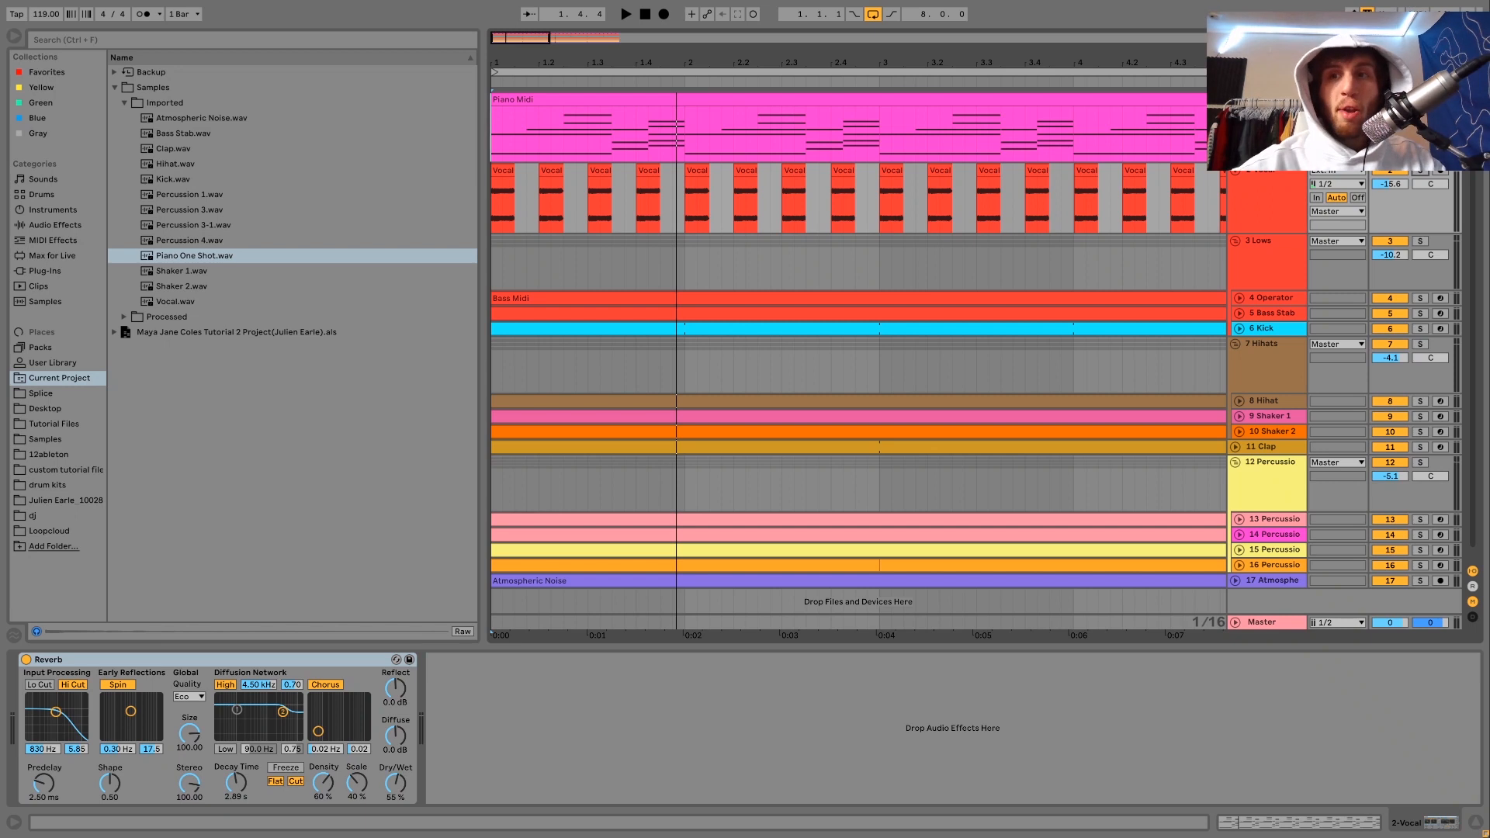
pyautogui.press('space')
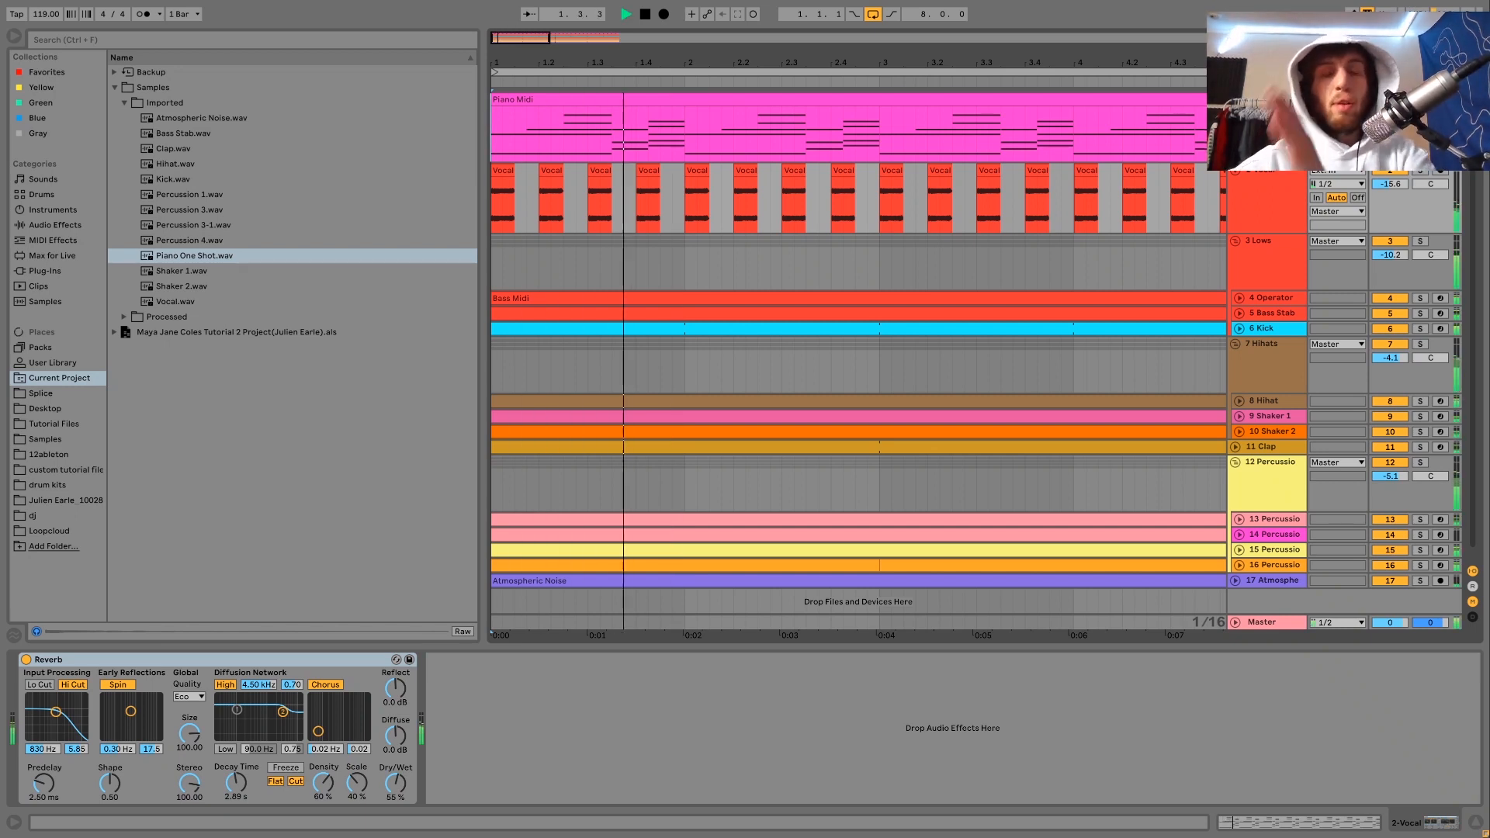
pyautogui.press('space')
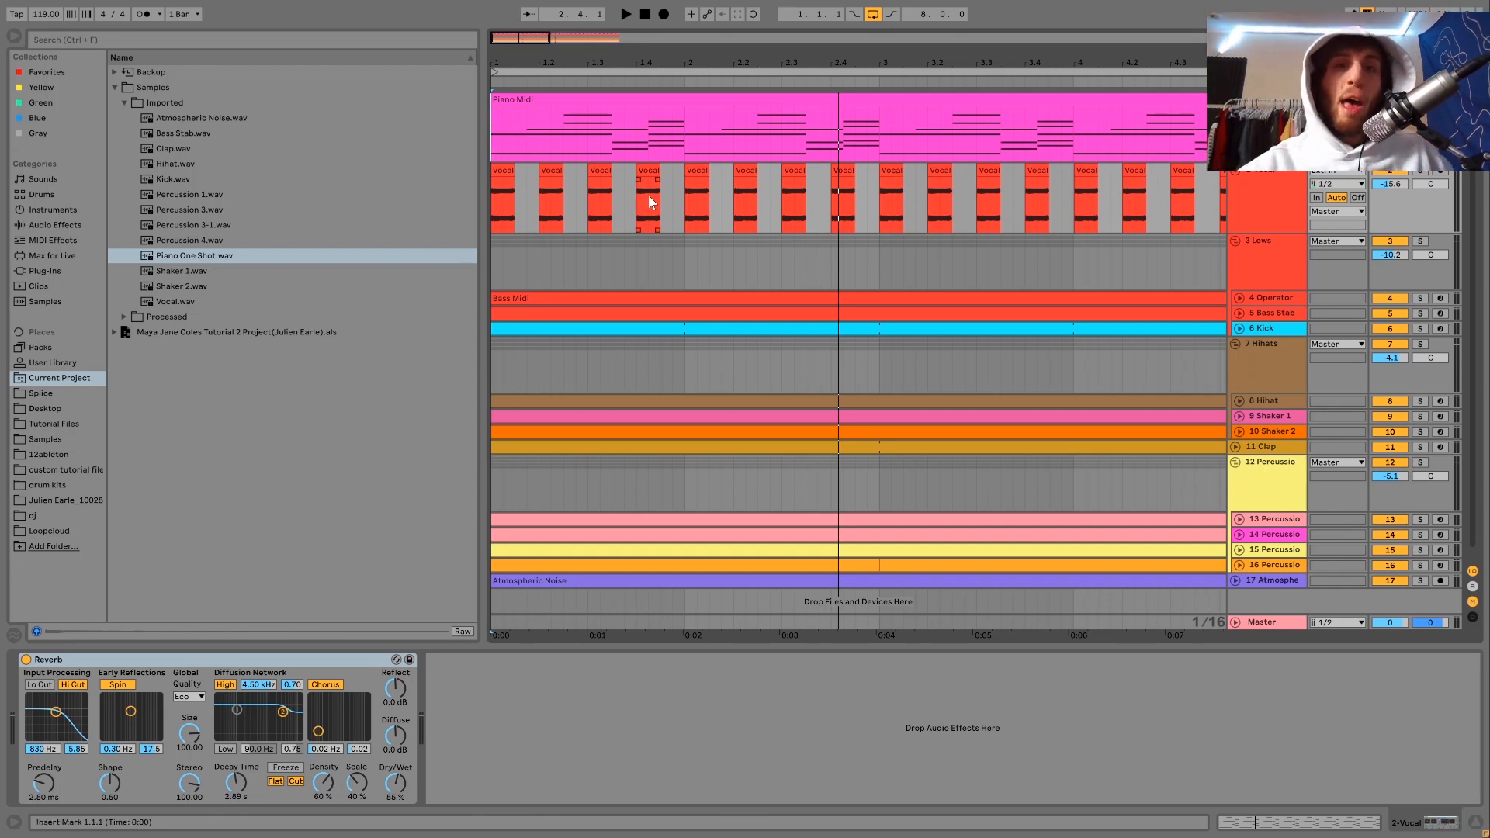
pyautogui.click(505, 169)
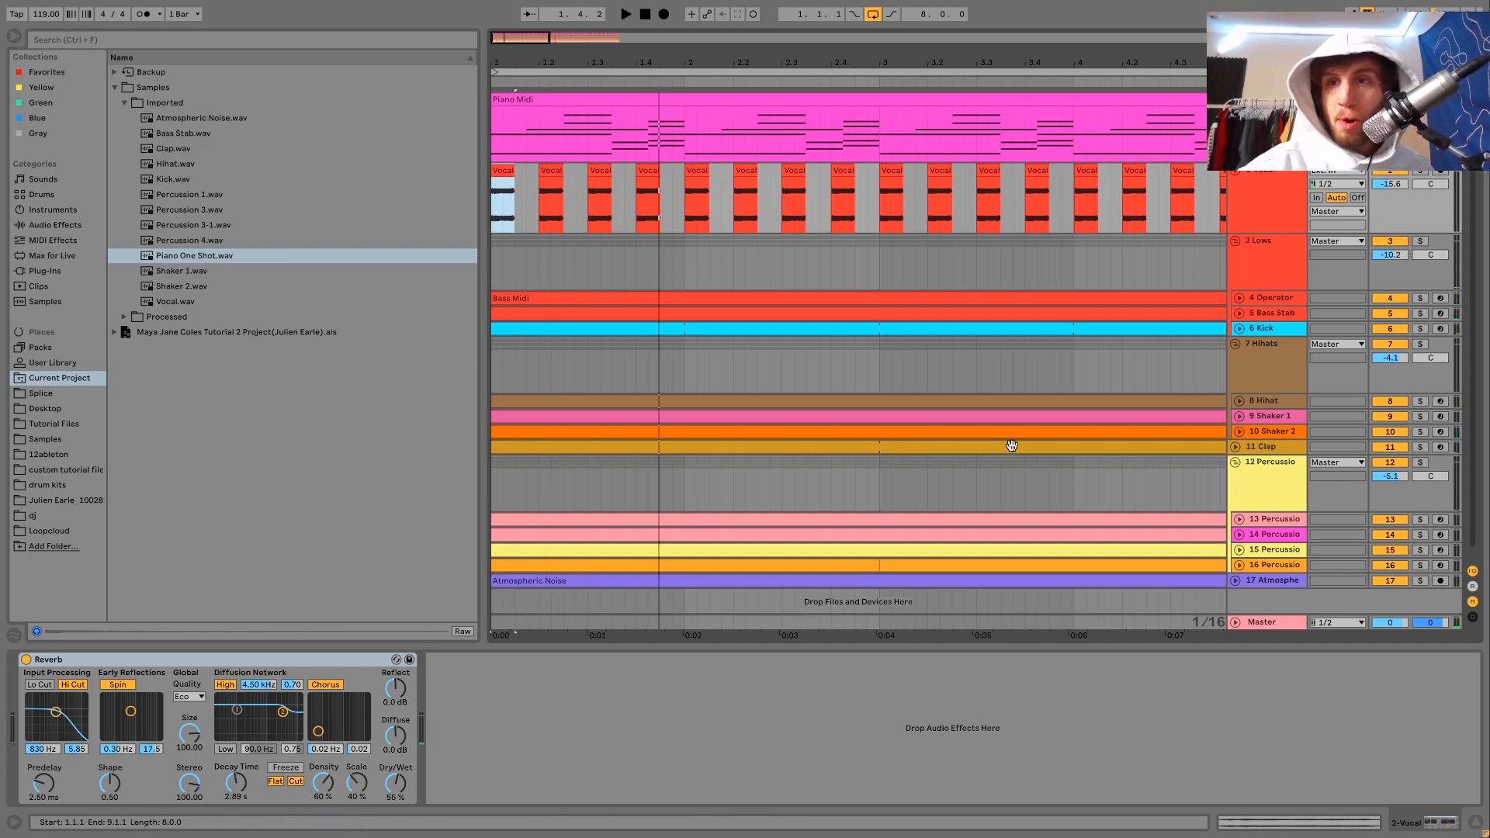
# Expand the Operator and Bass Stab tracks, solo both and play the two bass parts together.
pyautogui.click(1272, 305)
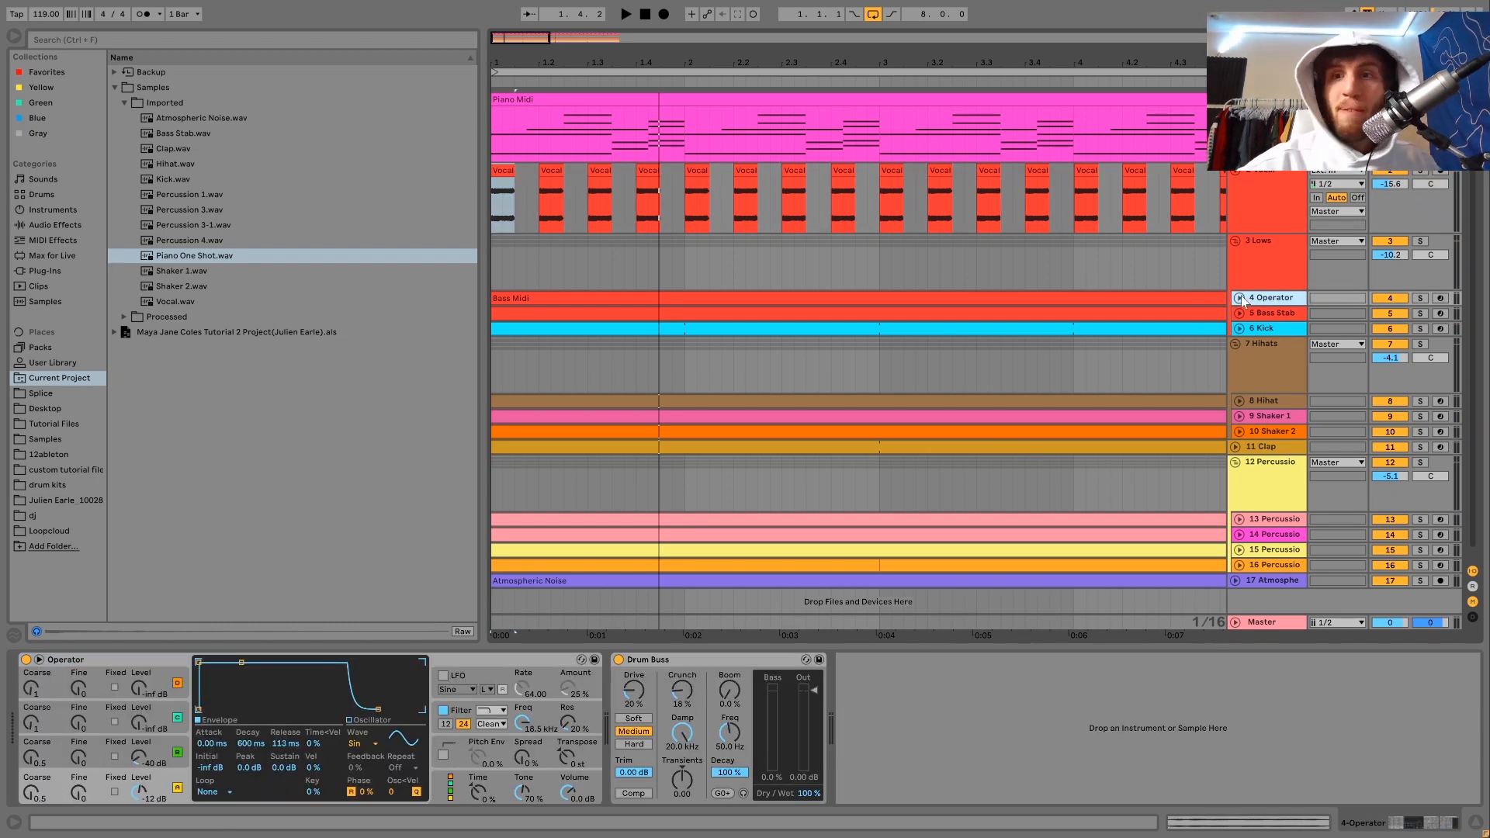
pyautogui.click(1240, 299)
pyautogui.click(1420, 369)
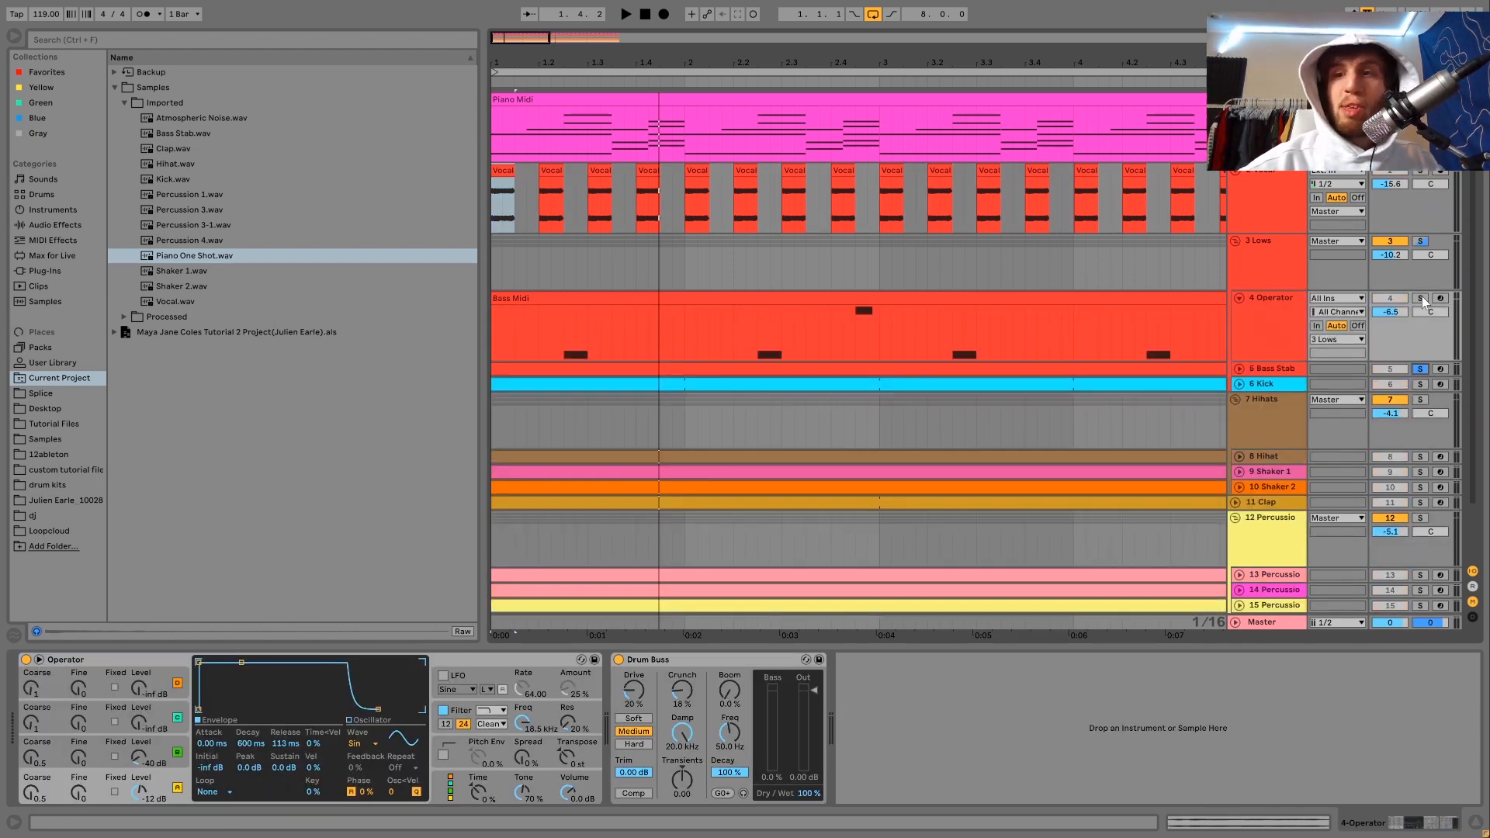
pyautogui.click(1240, 370)
pyautogui.press('space')
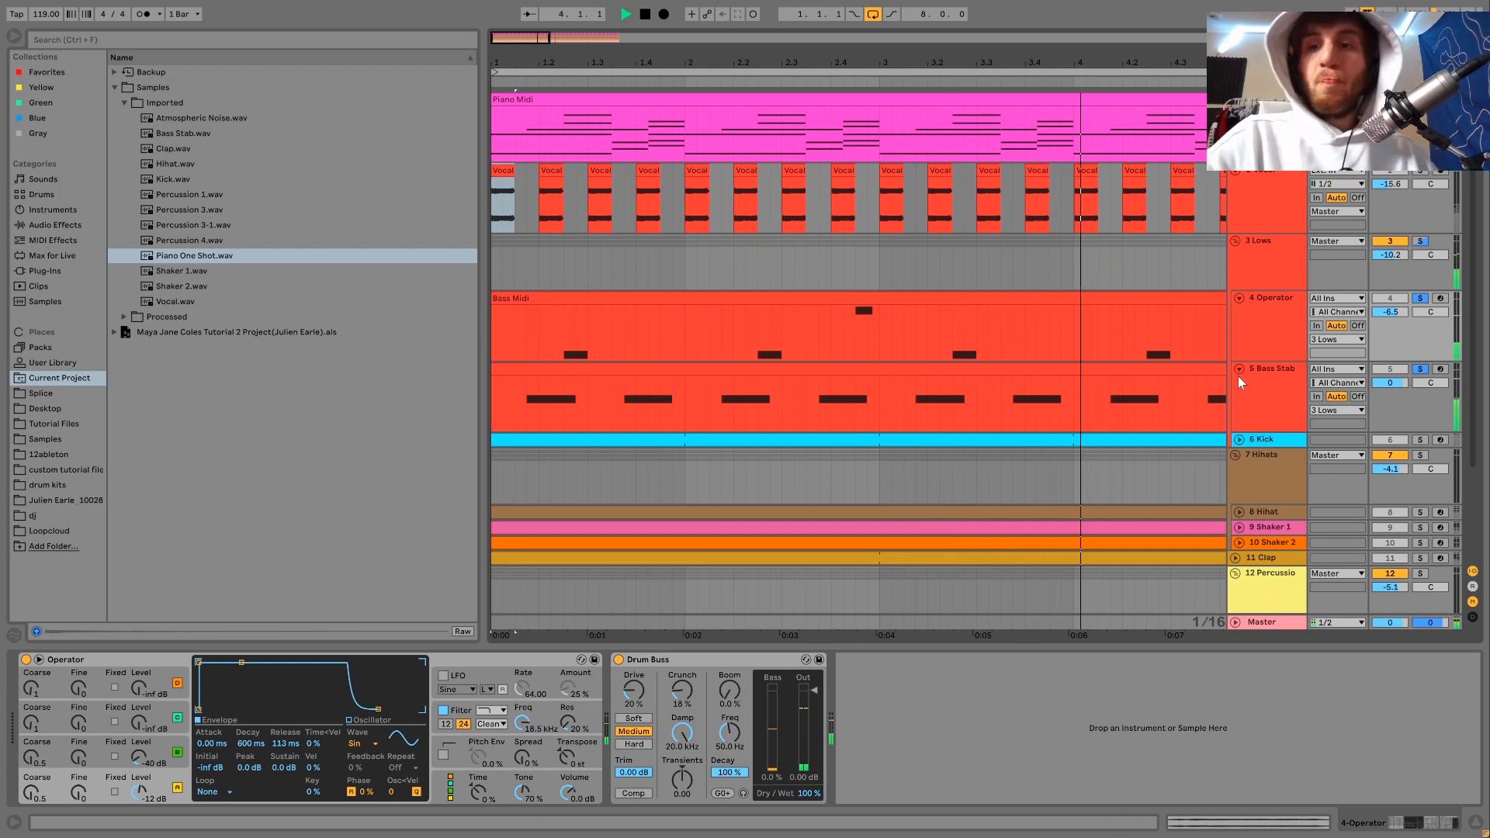
pyautogui.press('space')
# Show the Bass Stab's sample waveform and listen to the stab soloed together with the Kick, without the Operator.
pyautogui.click(1263, 380)
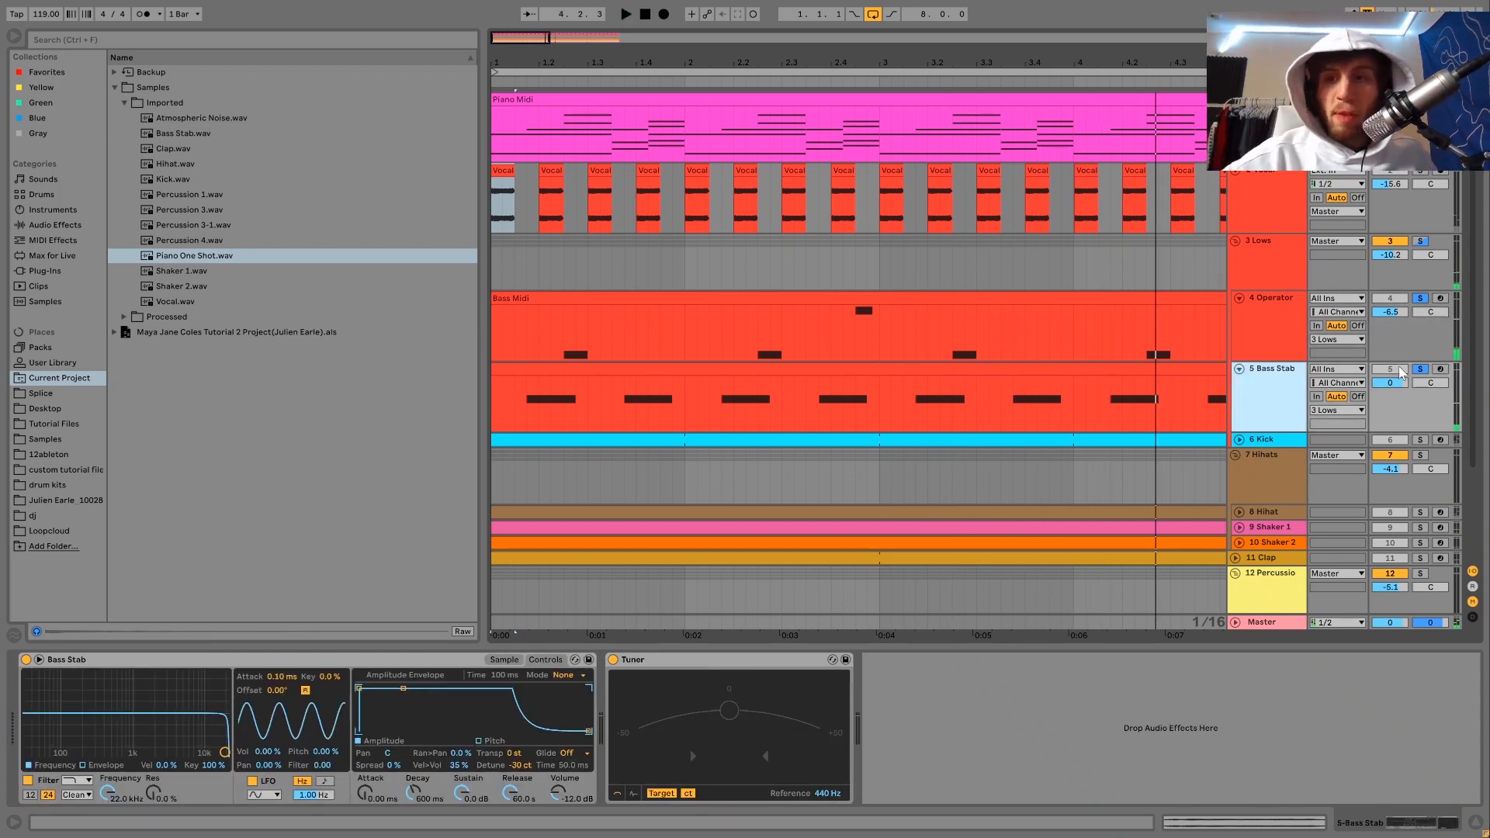
pyautogui.click(1422, 370)
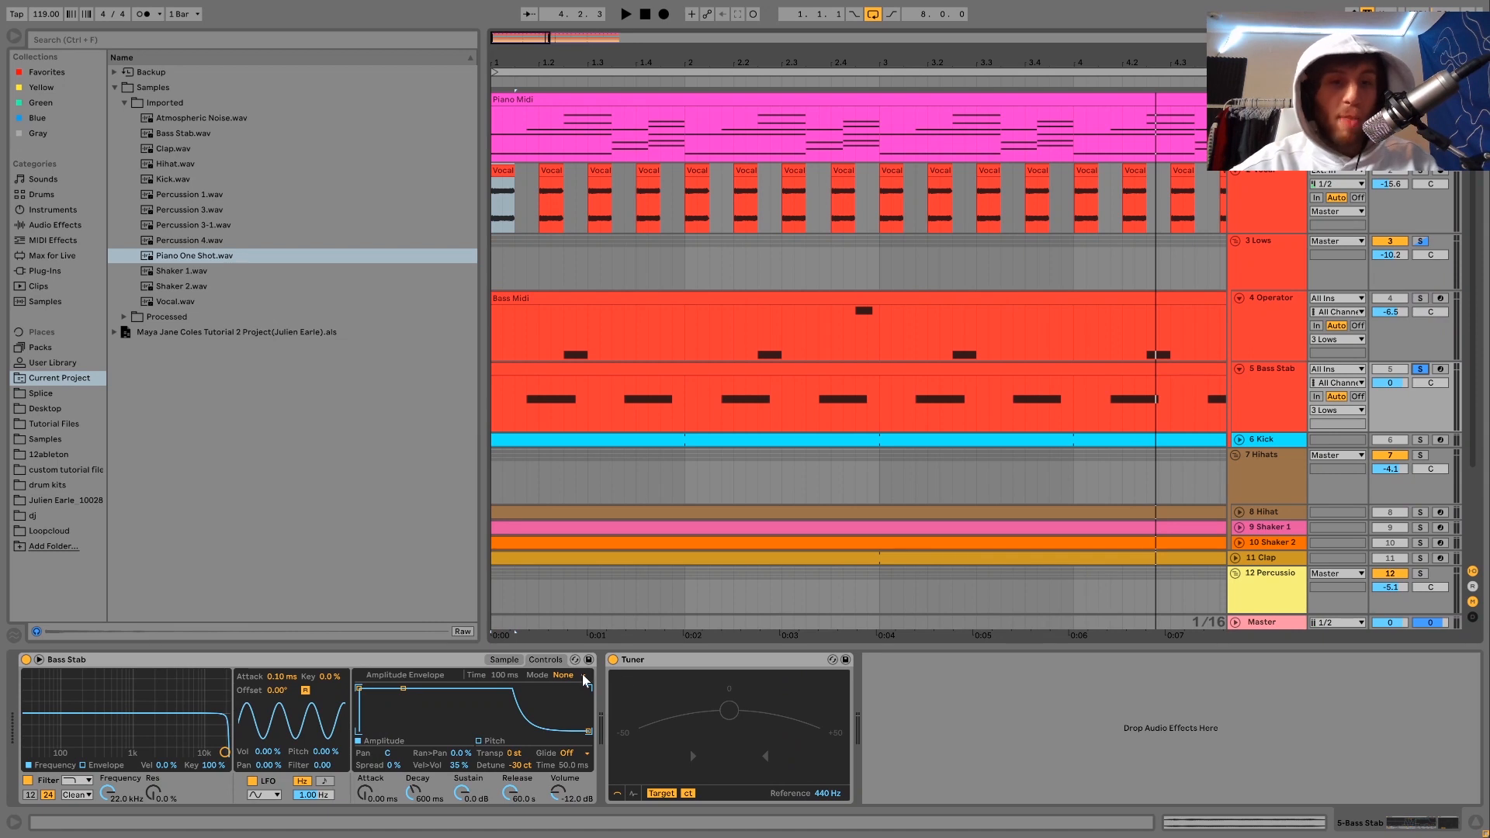
pyautogui.click(501, 661)
pyautogui.press('space')
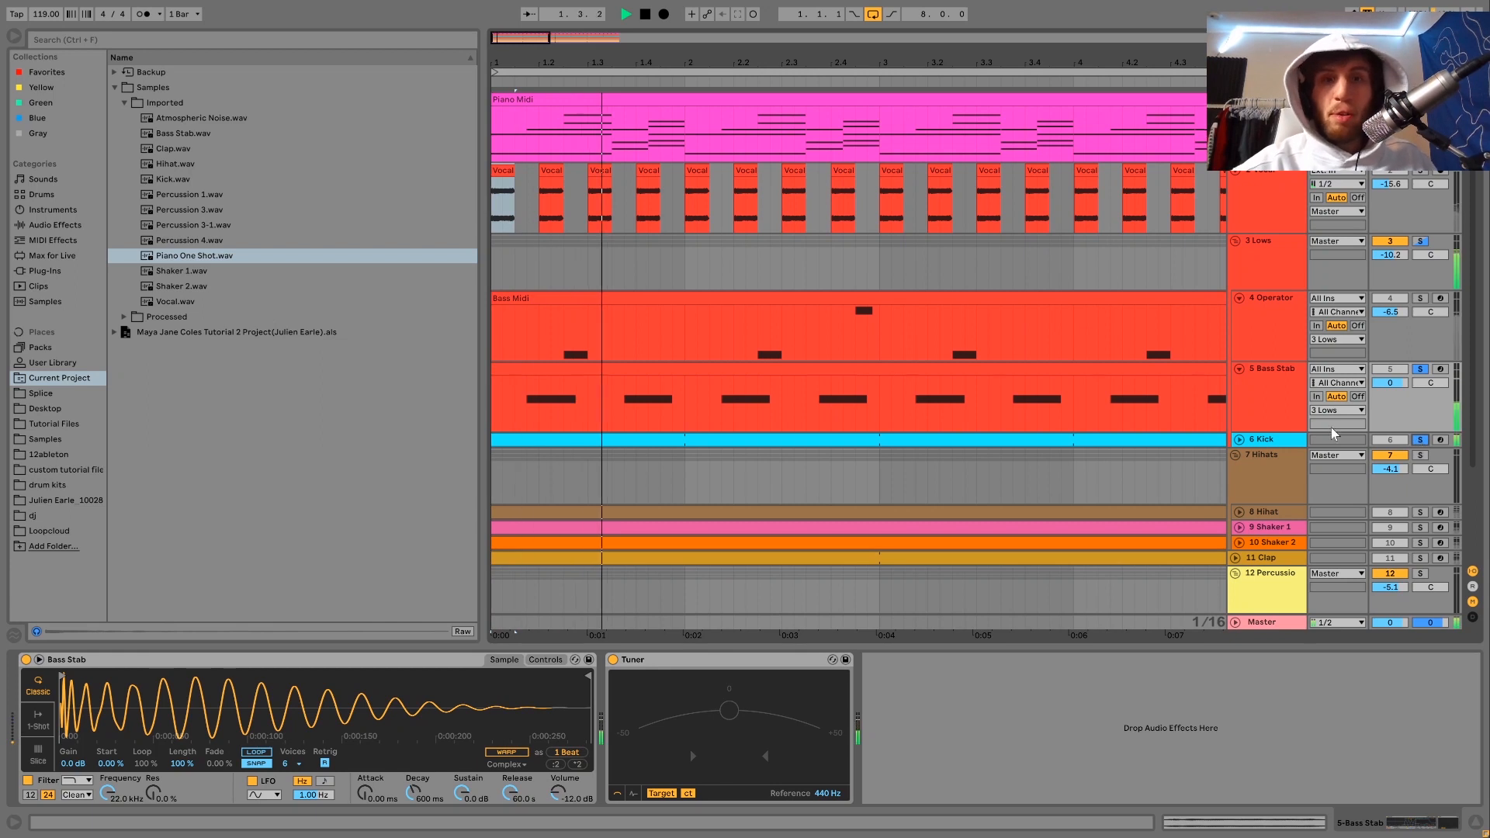
pyautogui.press('space')
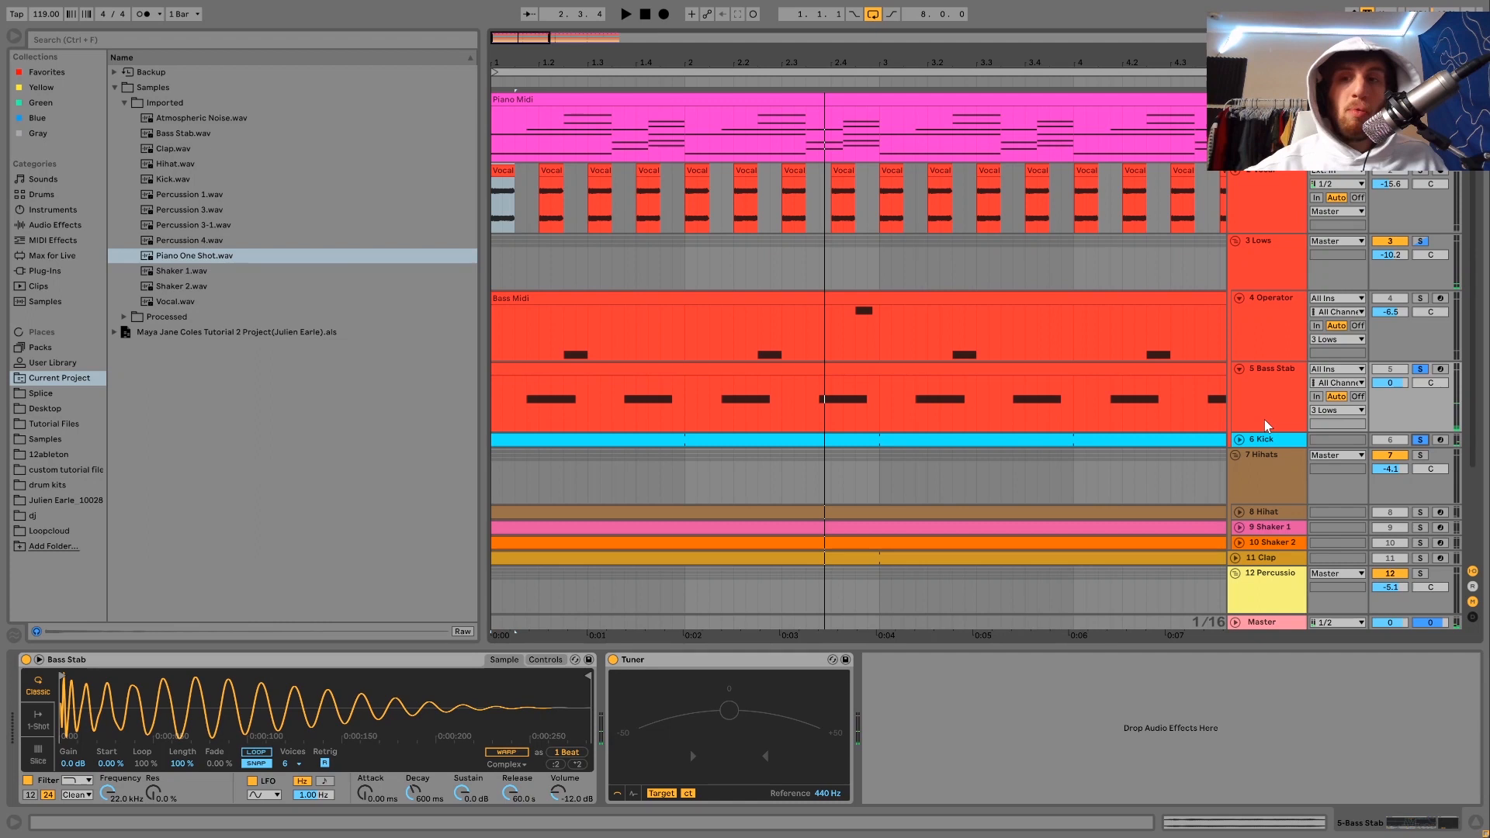
pyautogui.press('space')
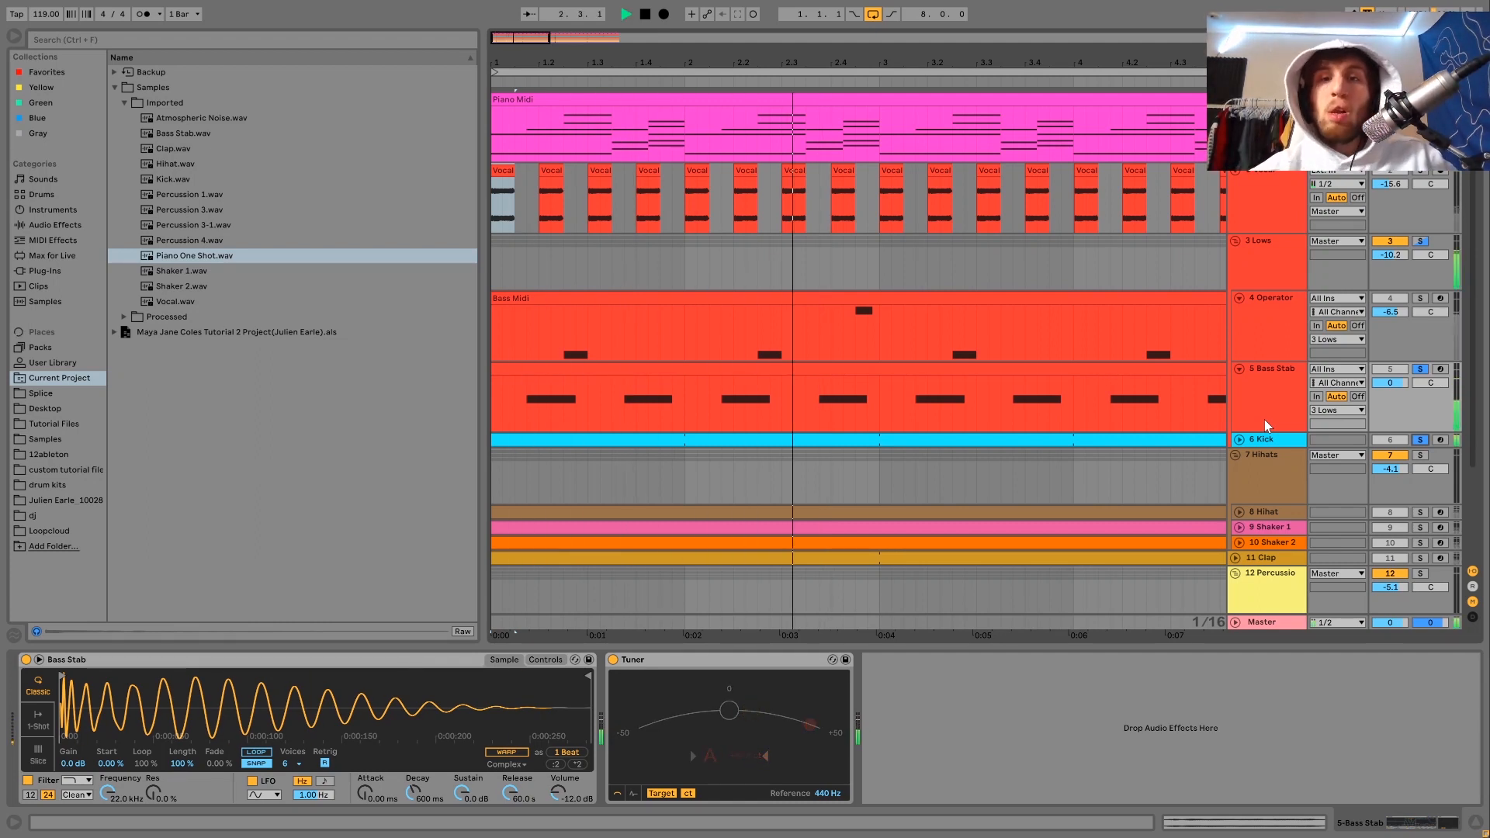
pyautogui.press('space')
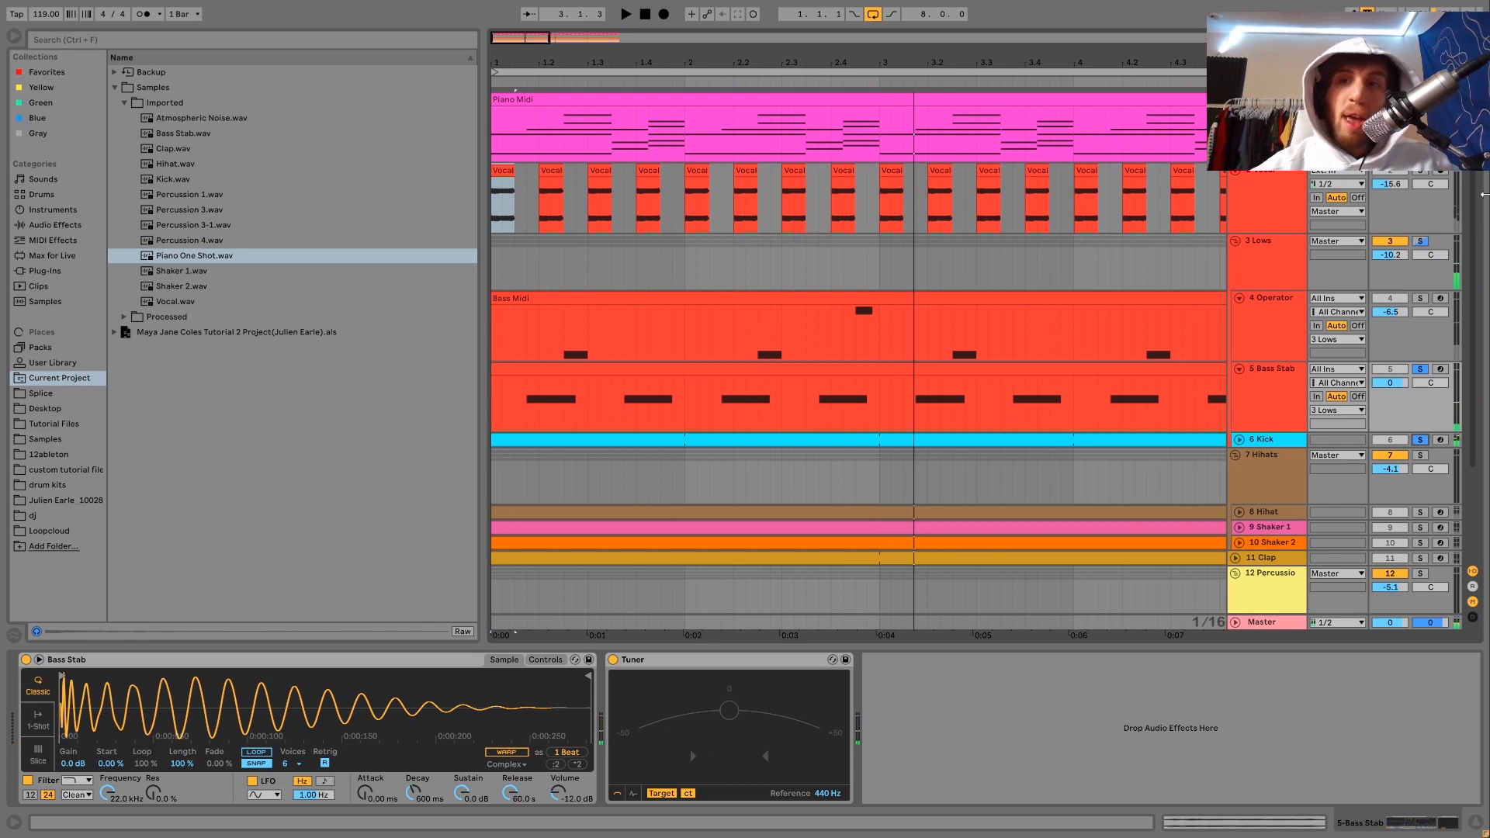
# Add the Operator to the soloed Bass Stab and Kick, play the combined low end, and clear the solos.
pyautogui.click(1420, 299)
pyautogui.press('space')
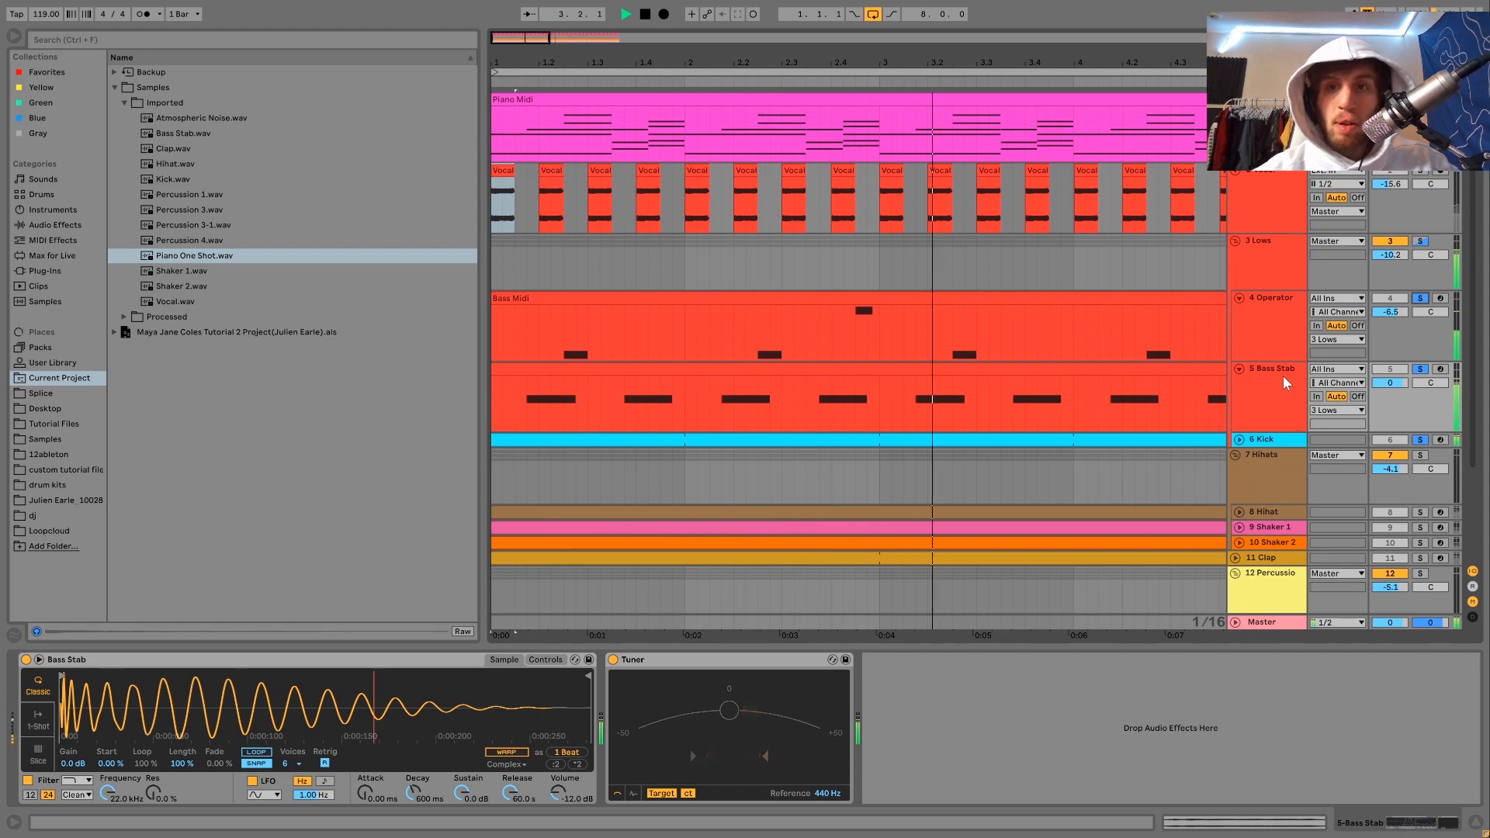
pyautogui.press('space')
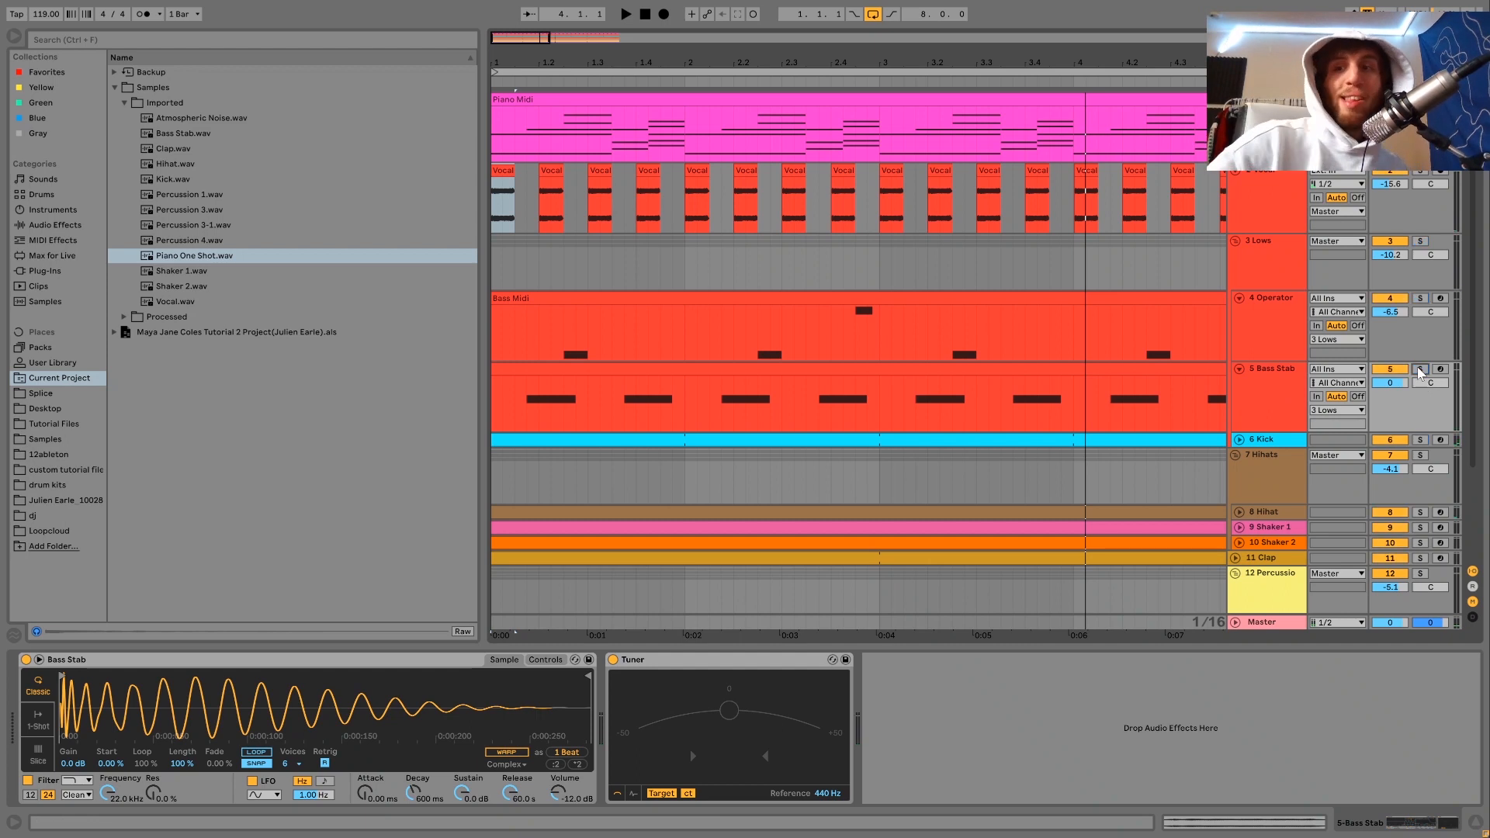
# Select the Bass Stab clip and show the Operator track's instrument and Drum Buss settings.
pyautogui.click(994, 368)
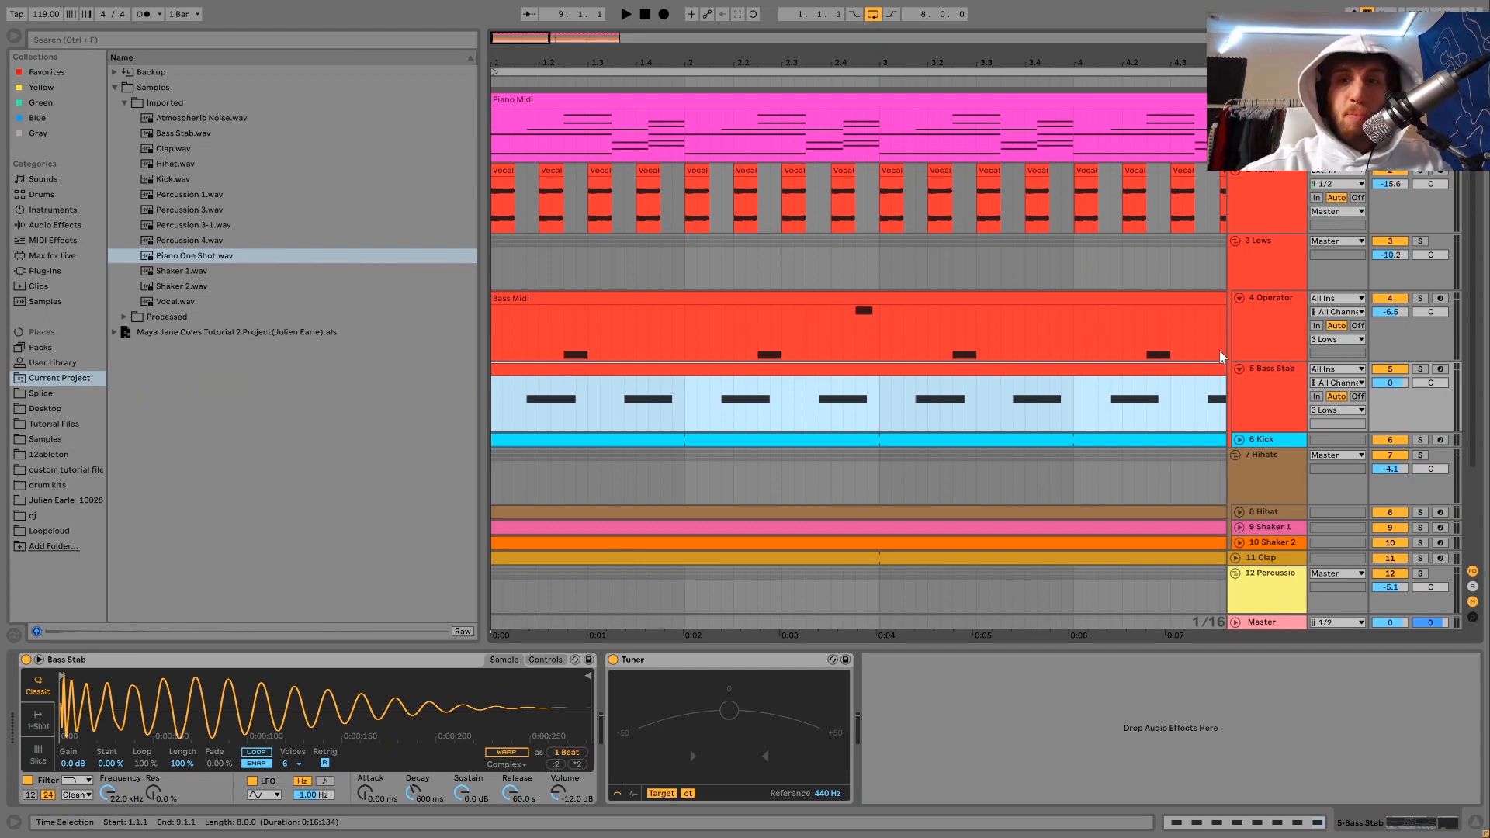
pyautogui.click(1246, 333)
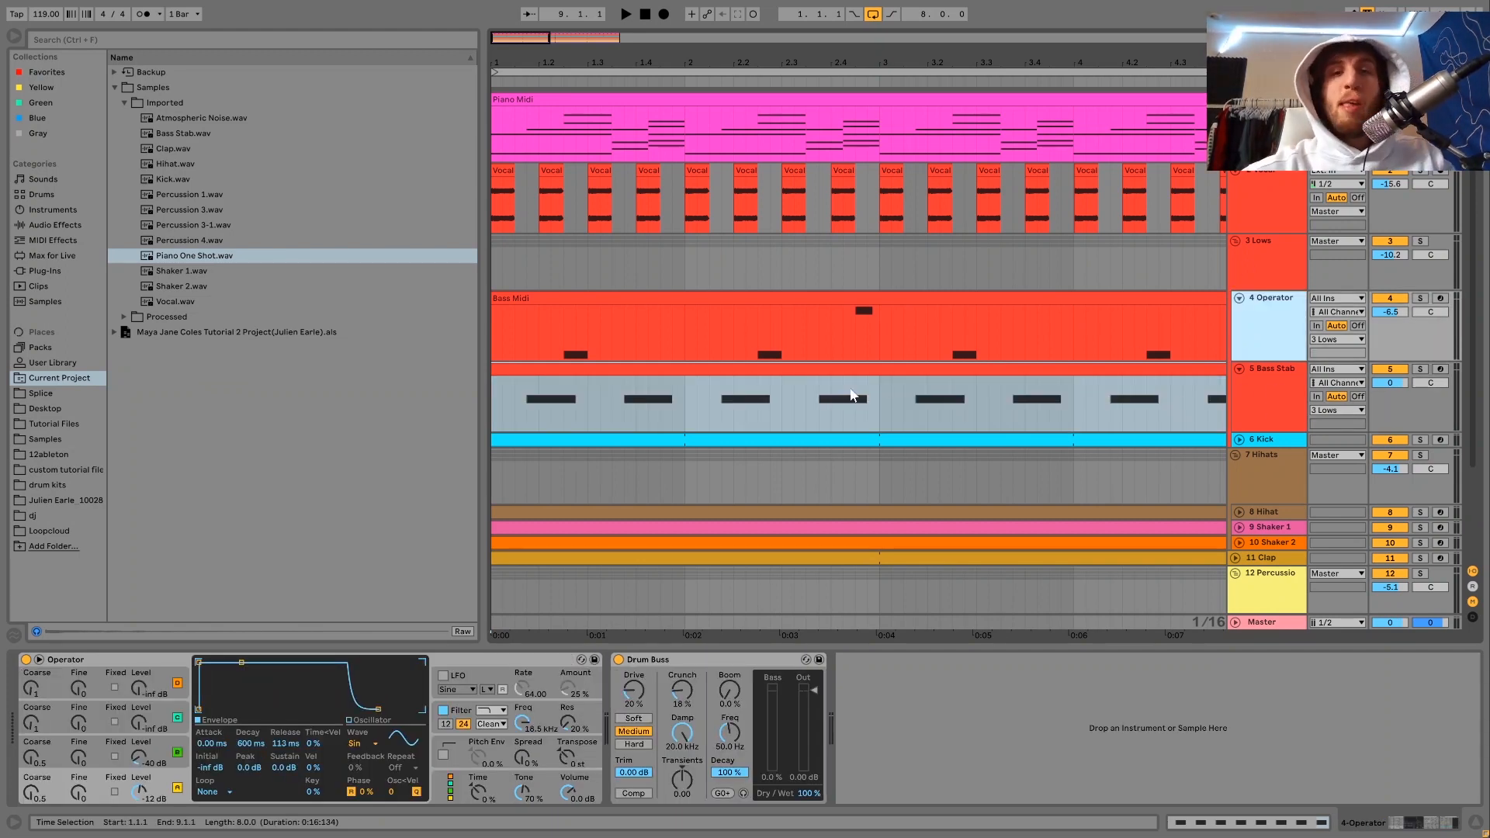
# Play the arrangement with the Bass Stab clip selected and delete the Tuner from the Bass Stab track.
pyautogui.click(826, 366)
pyautogui.press('space')
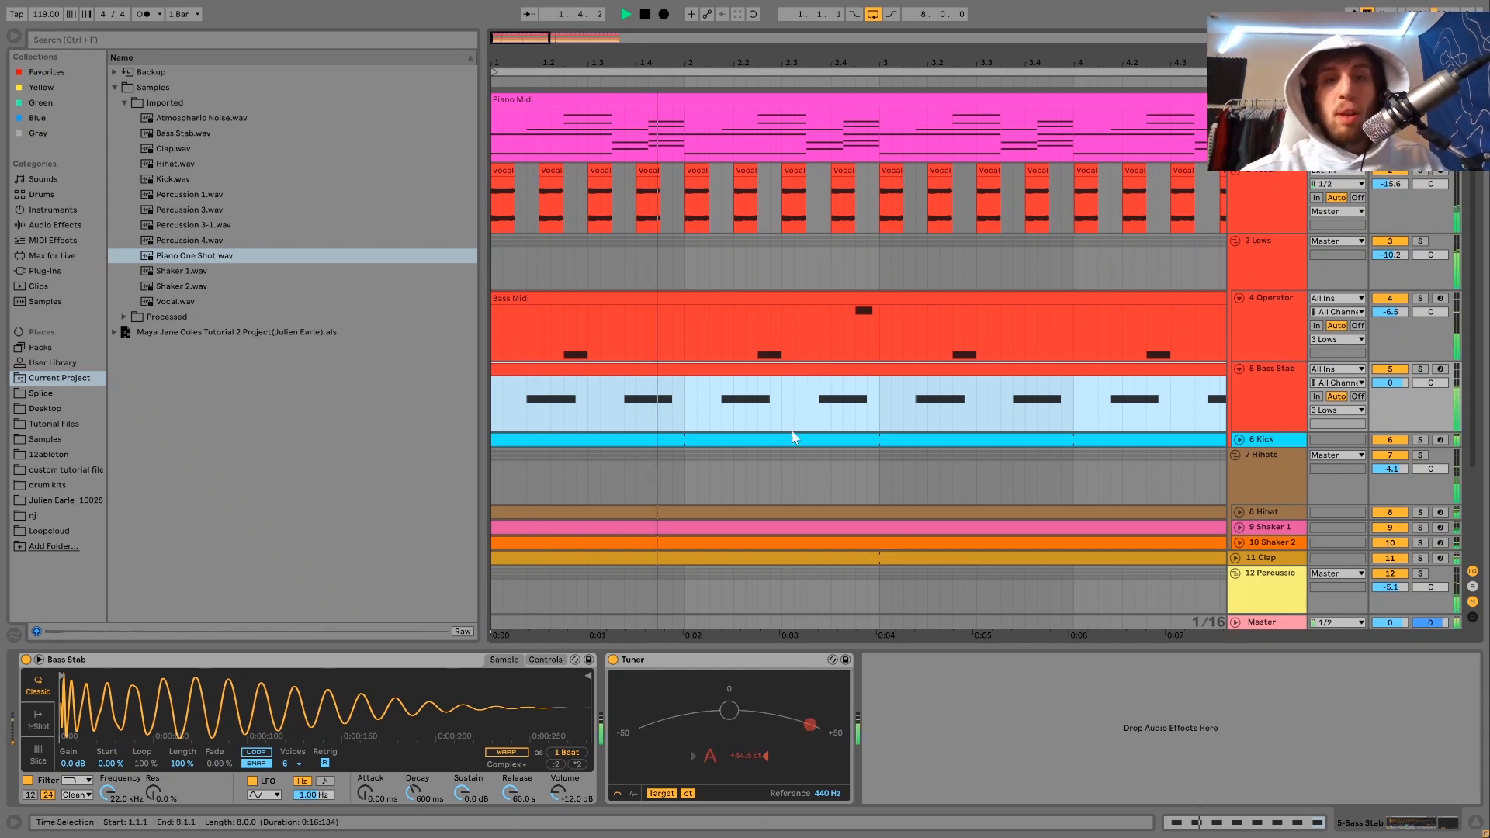
pyautogui.click(693, 665)
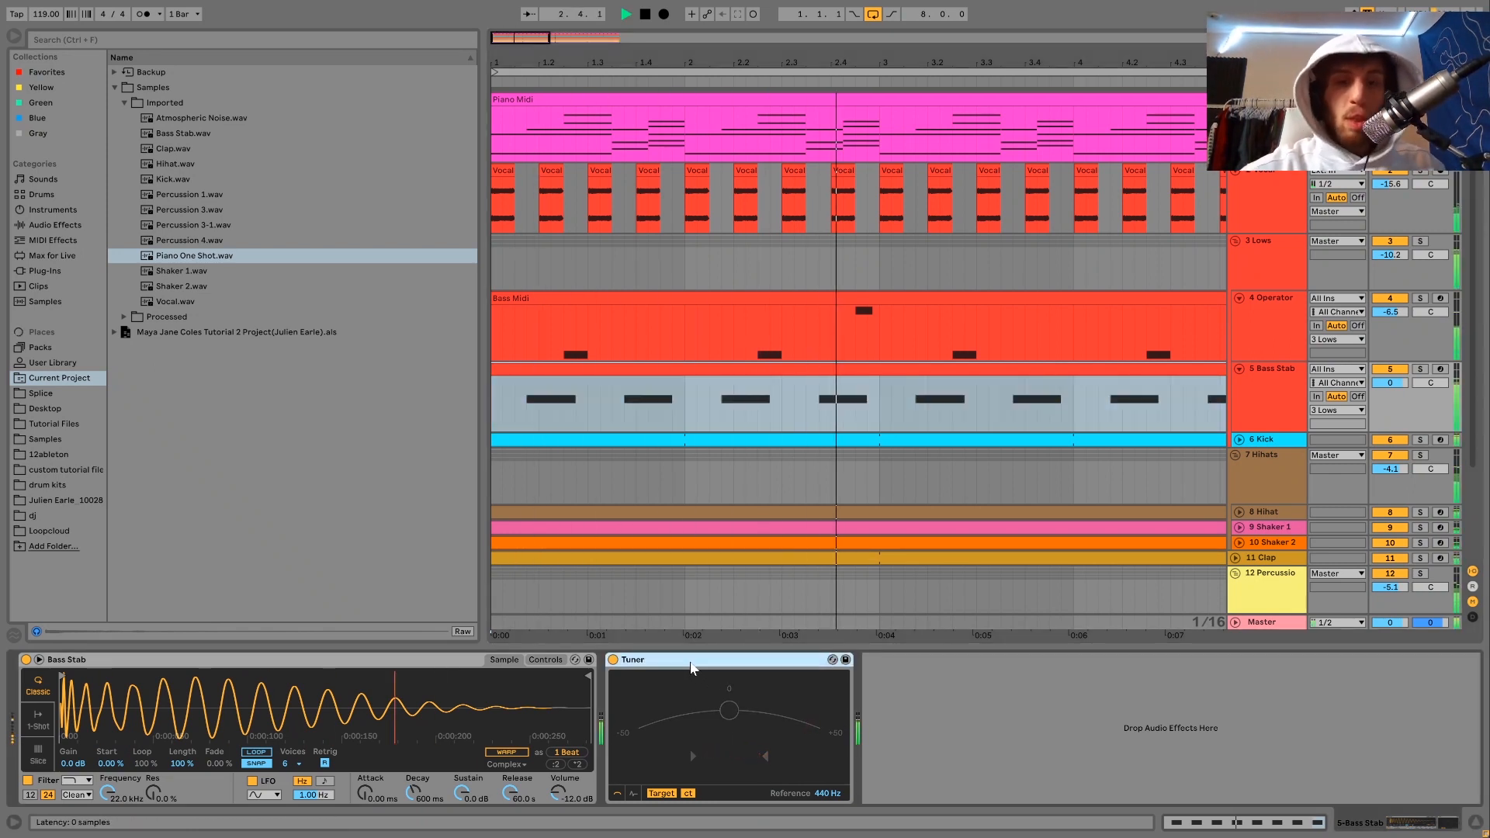
pyautogui.press('Delete')
pyautogui.click(1268, 393)
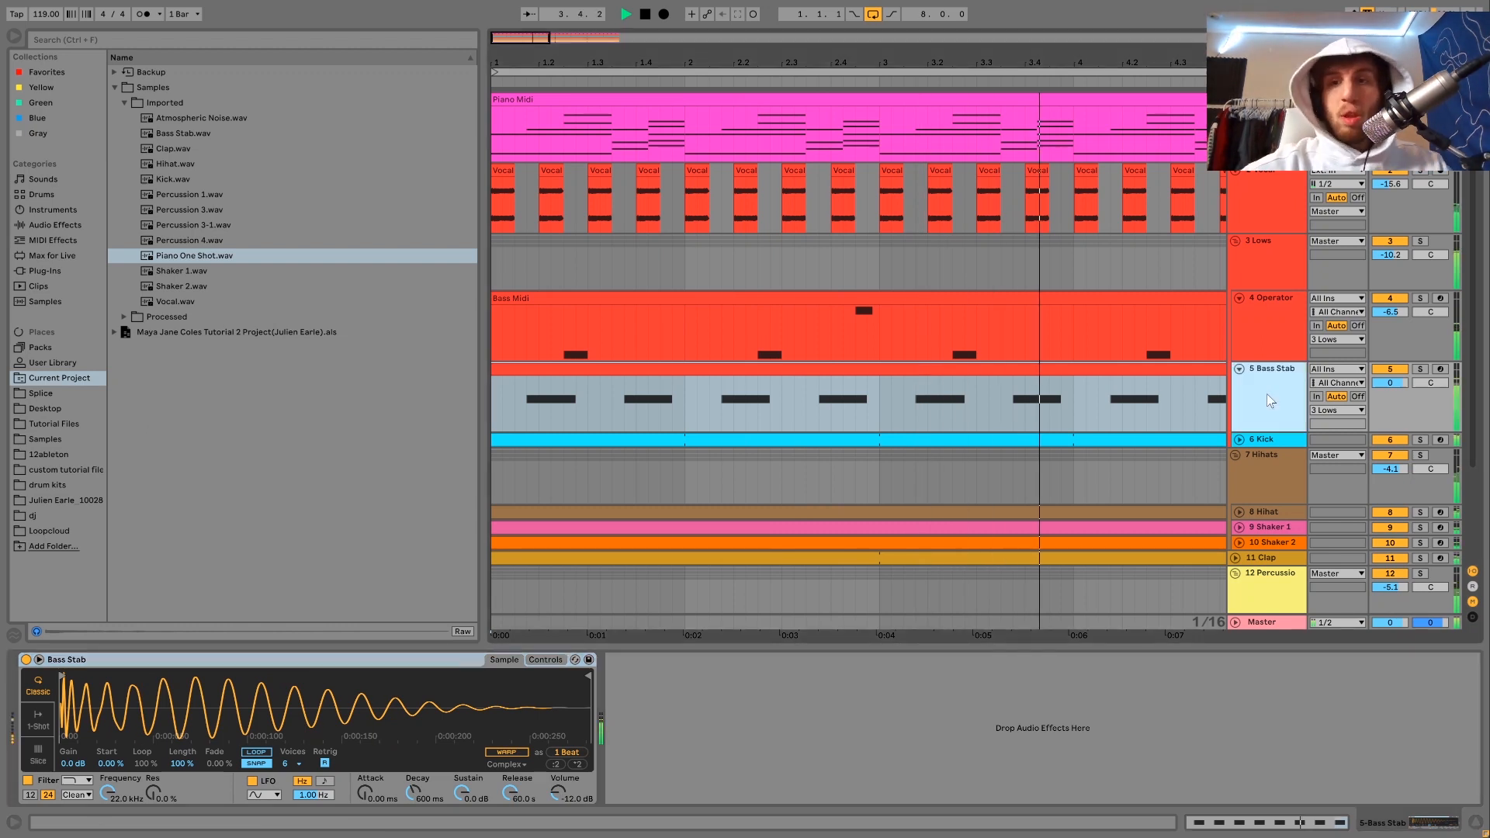
# Listen to the Bass Stab soloed, and switch the solo and device display to the Operator track.
pyautogui.click(1421, 368)
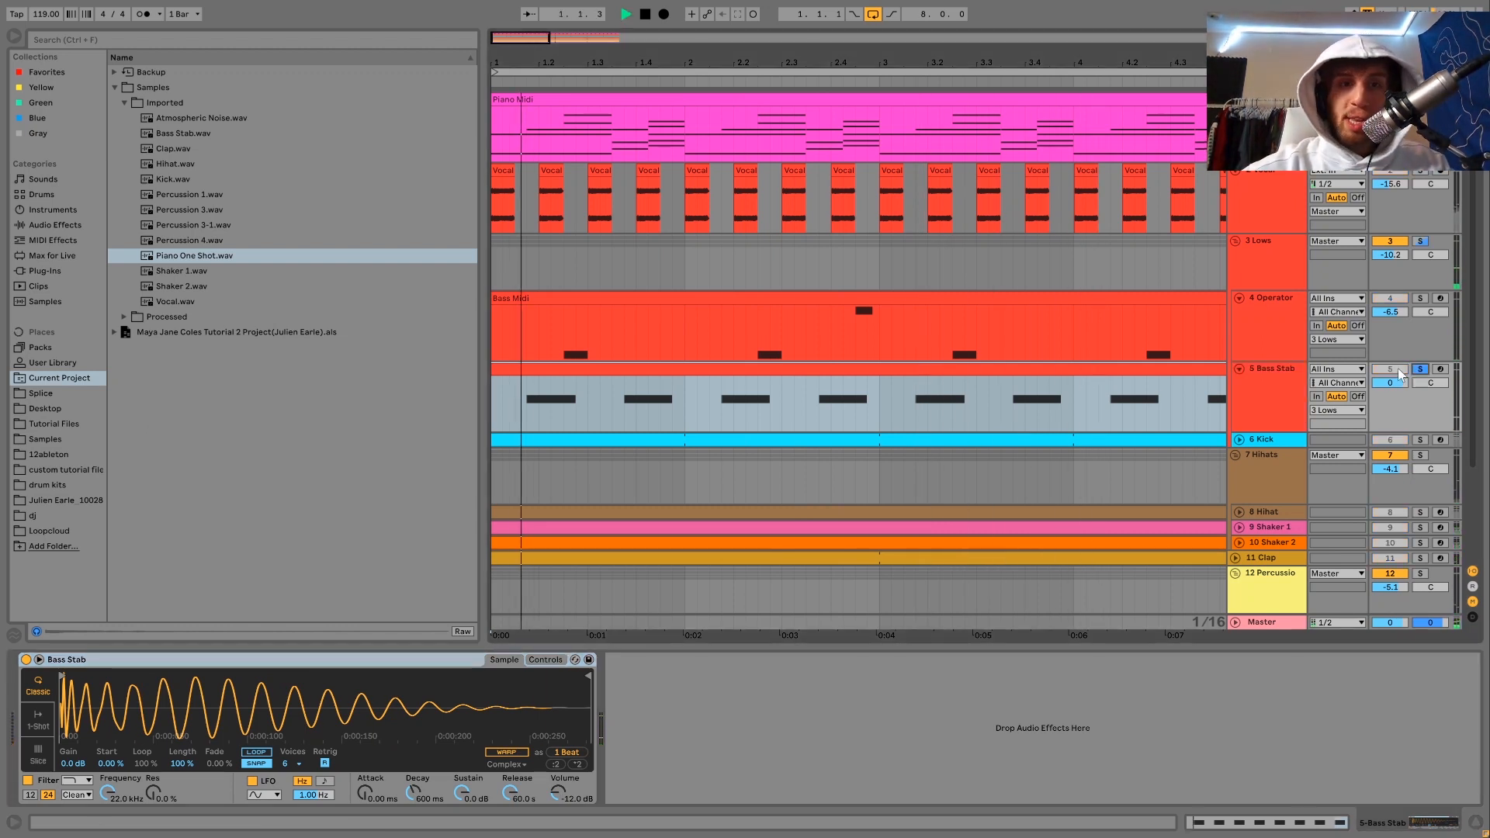
pyautogui.press('space')
pyautogui.click(1250, 333)
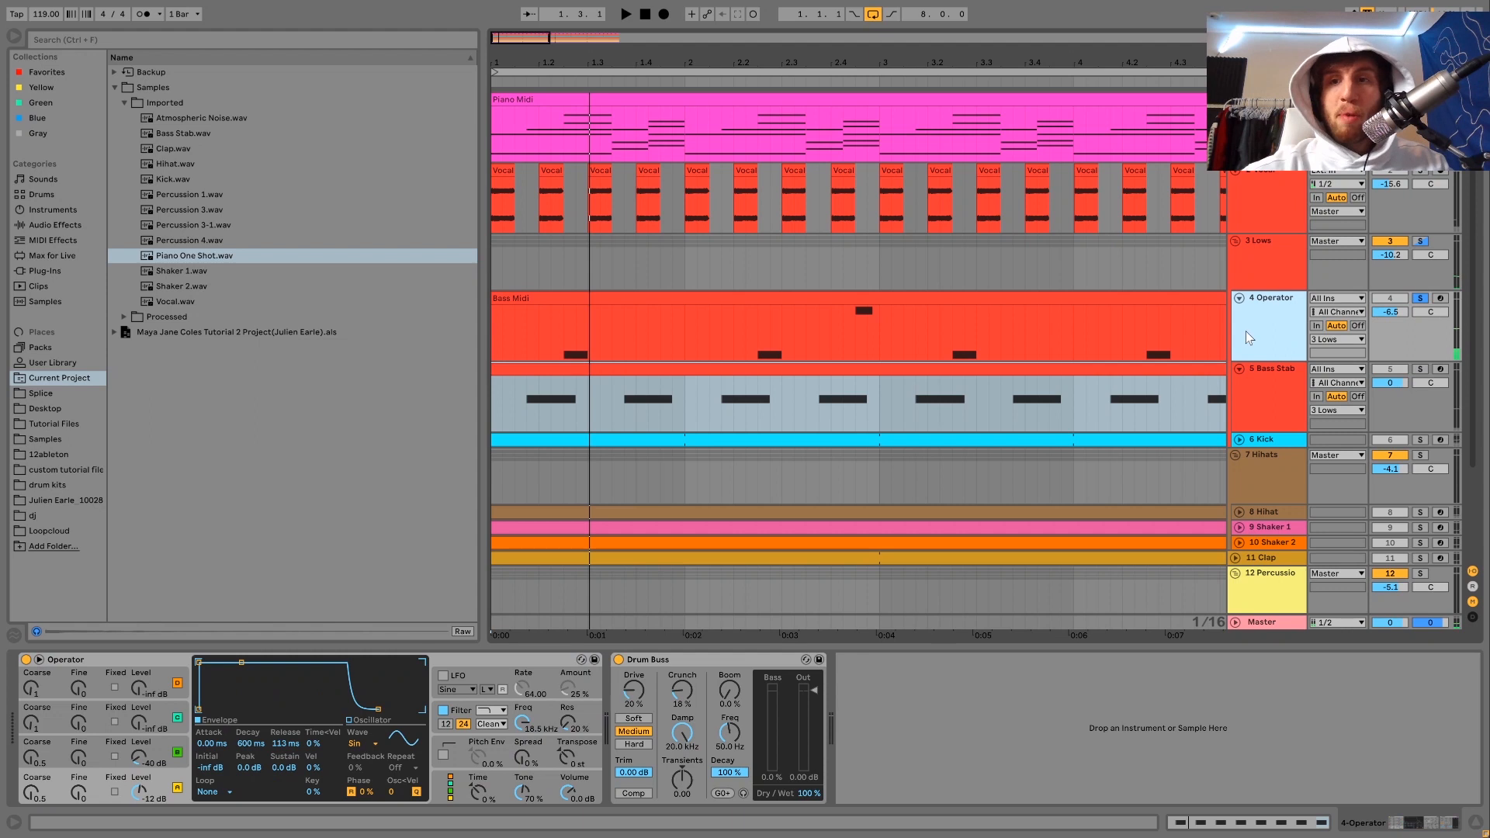
# Examine the notes of the Bass Midi clip and show the third oscillator's envelope in Operator.
pyautogui.doubleClick(887, 297)
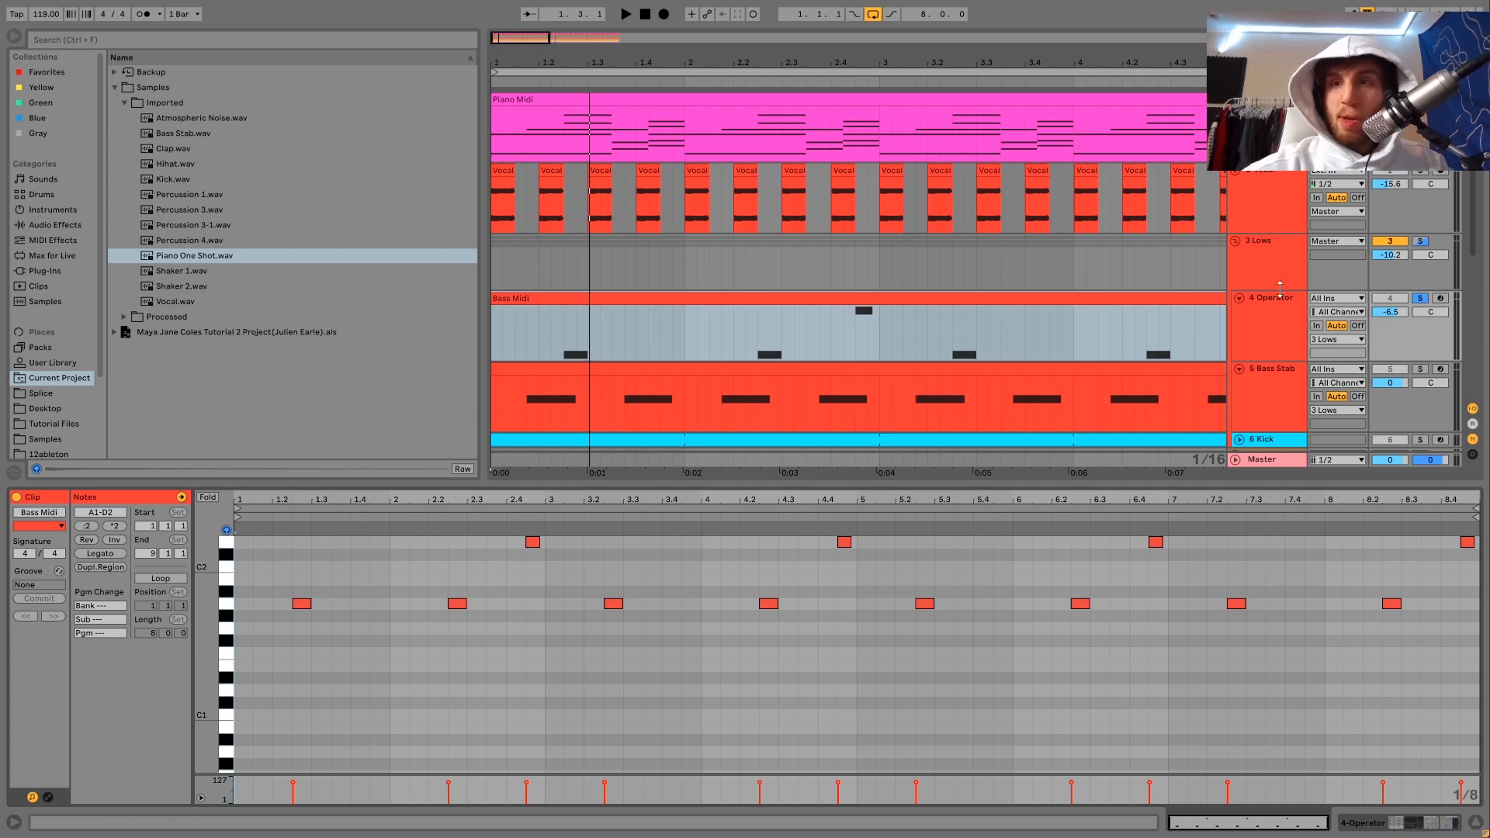
pyautogui.click(1276, 318)
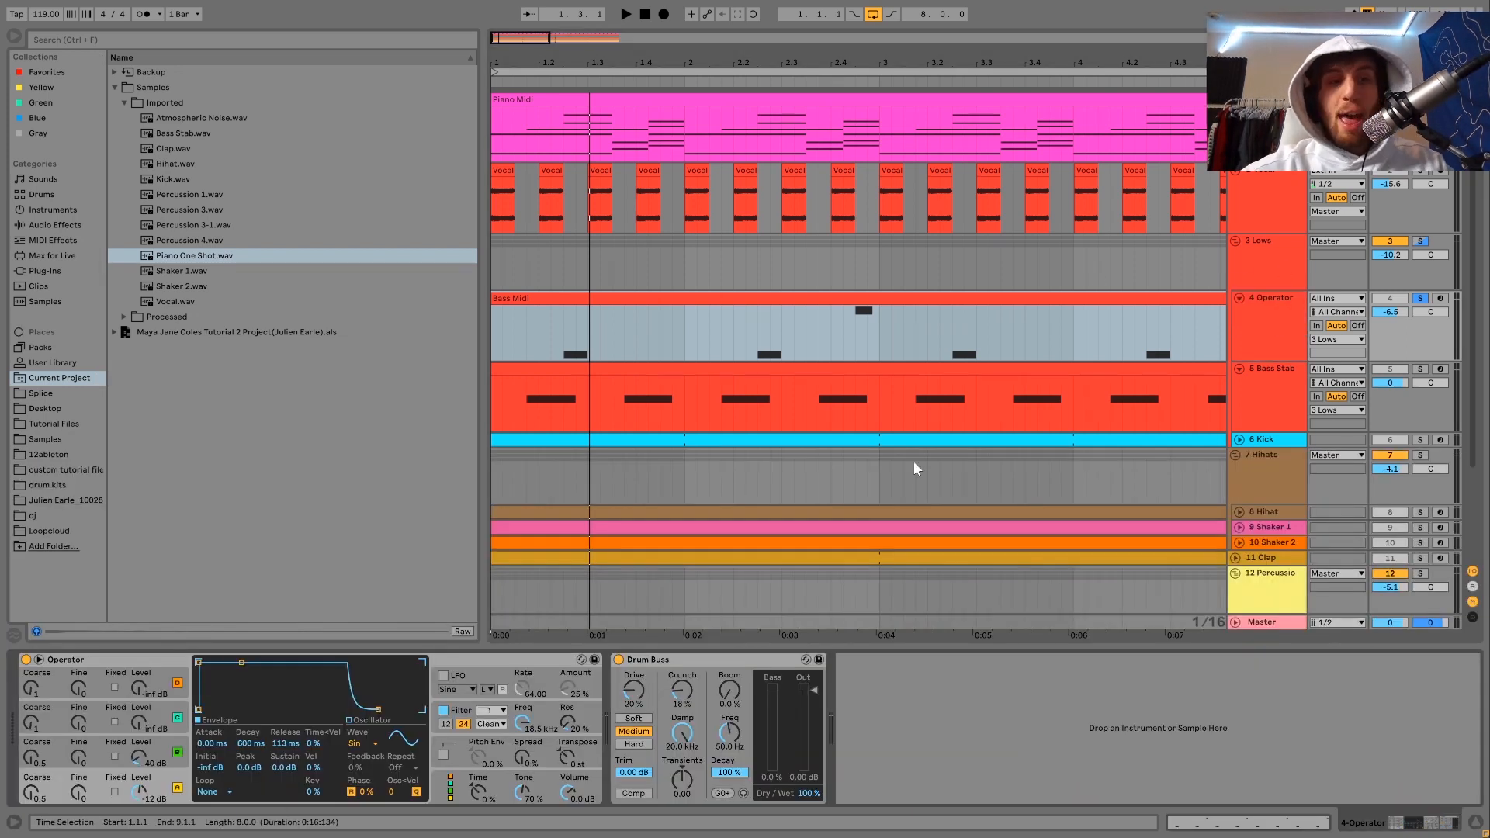
pyautogui.click(157, 753)
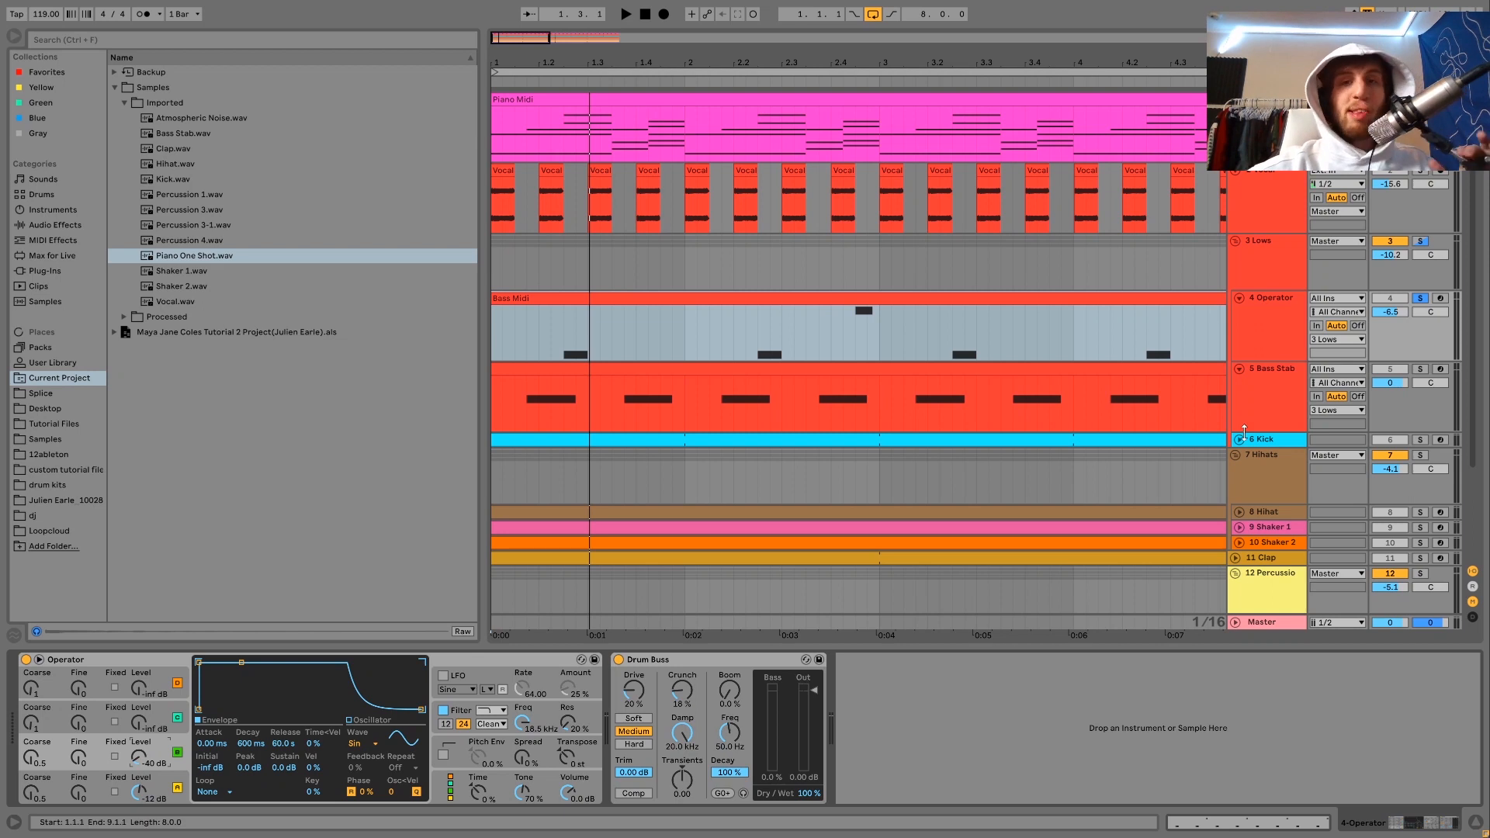
# Clear the Operator solo and play the full arrangement from the Bass Midi clip's start.
pyautogui.click(1420, 298)
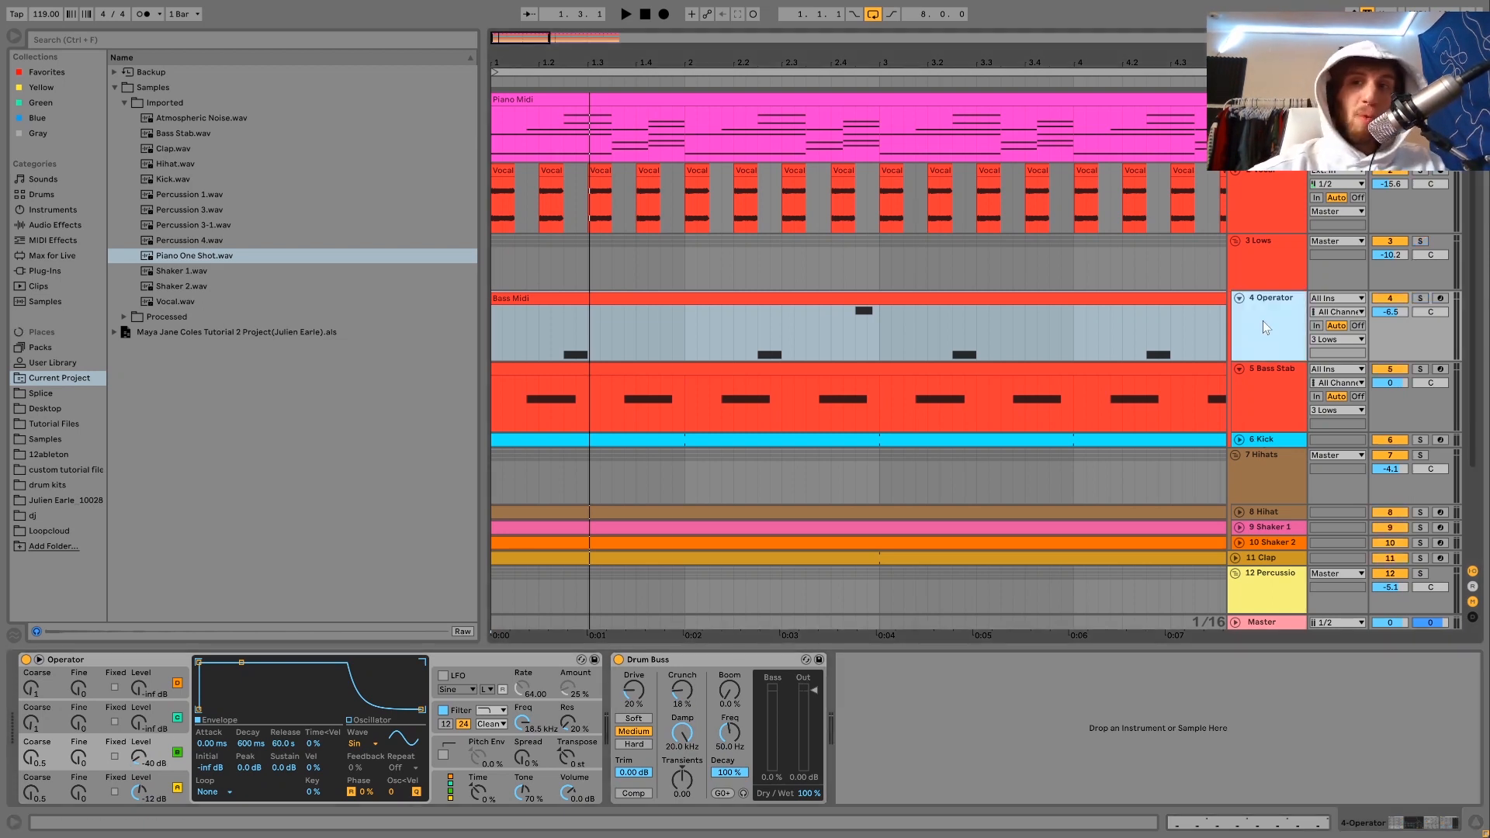
pyautogui.click(842, 299)
pyautogui.press('space')
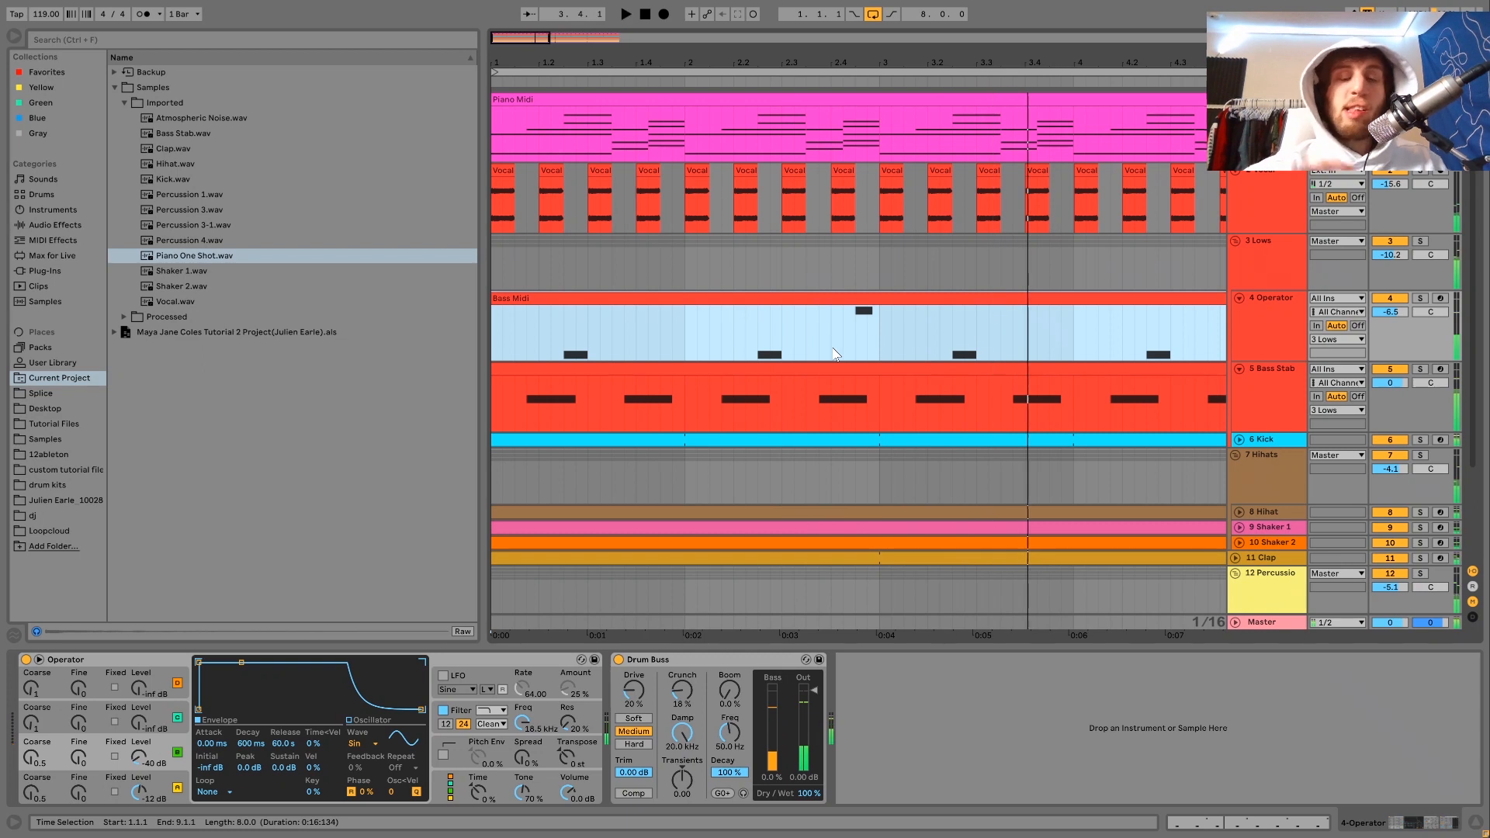
pyautogui.press('space')
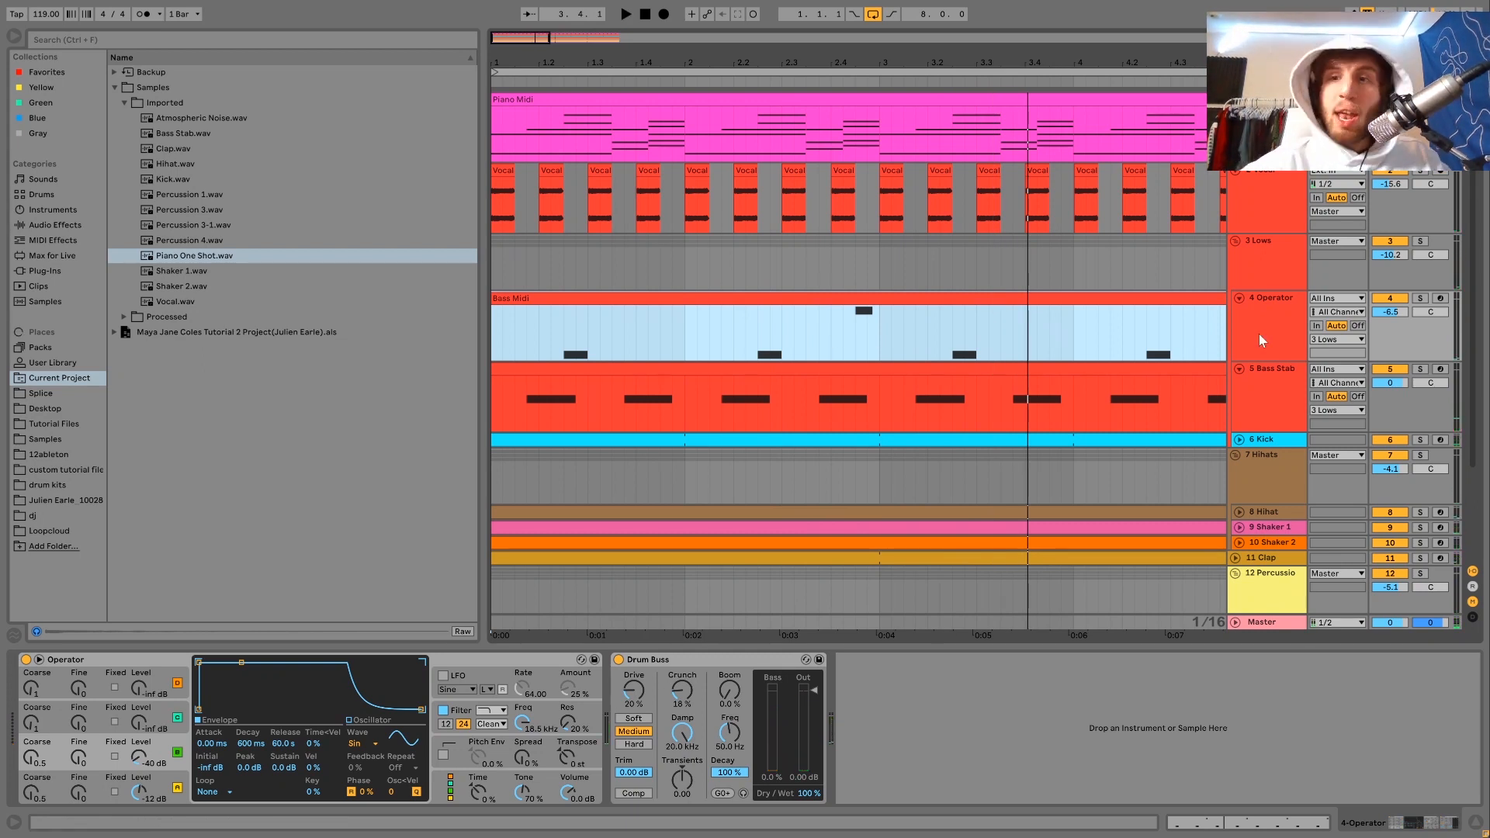
# Solo the Operator and Bass Stab within the Lows group and play the two bass parts together.
pyautogui.click(1420, 242)
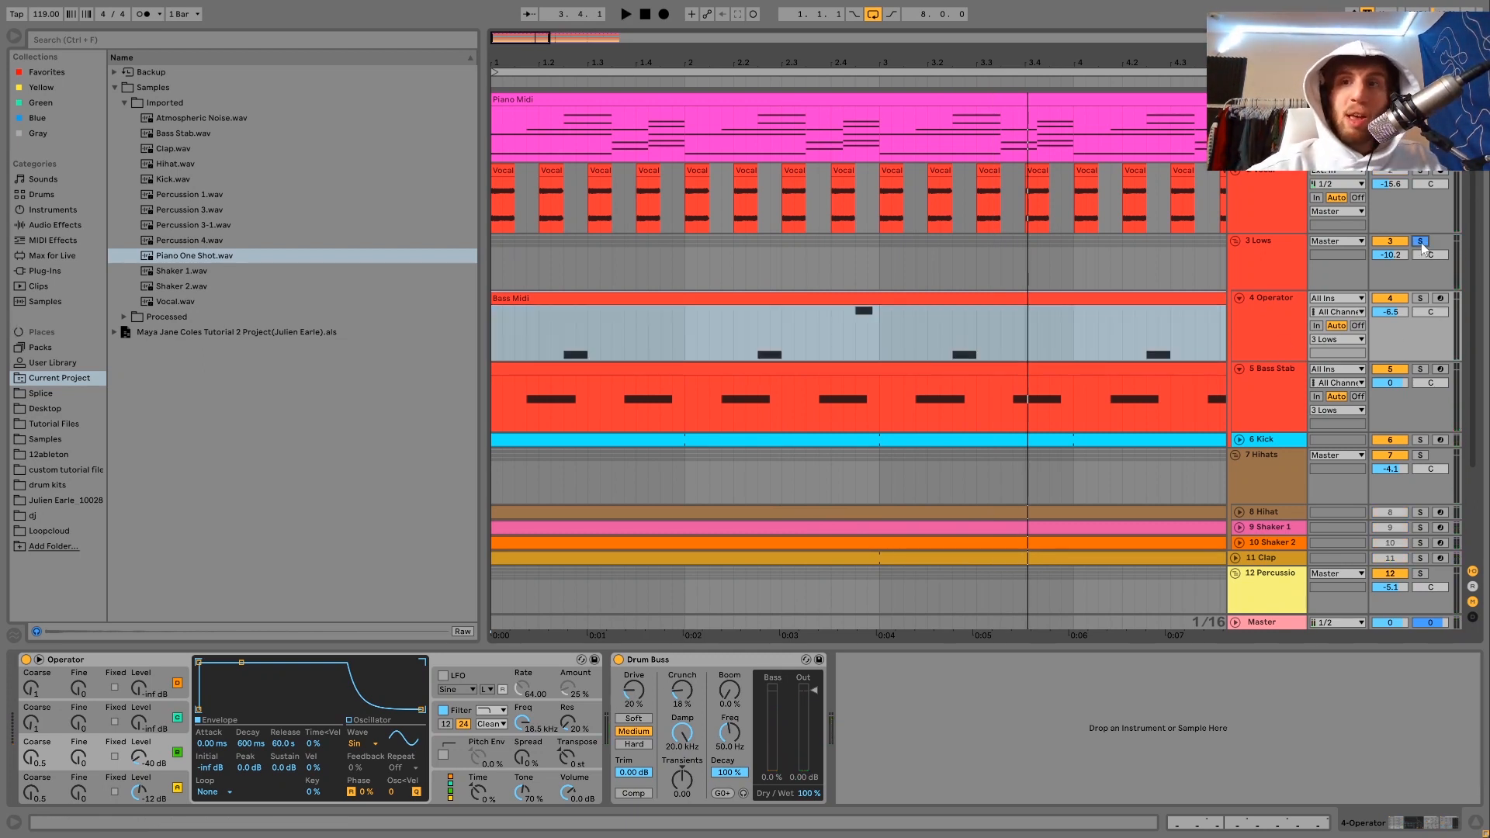
pyautogui.click(1420, 299)
pyautogui.click(1420, 369)
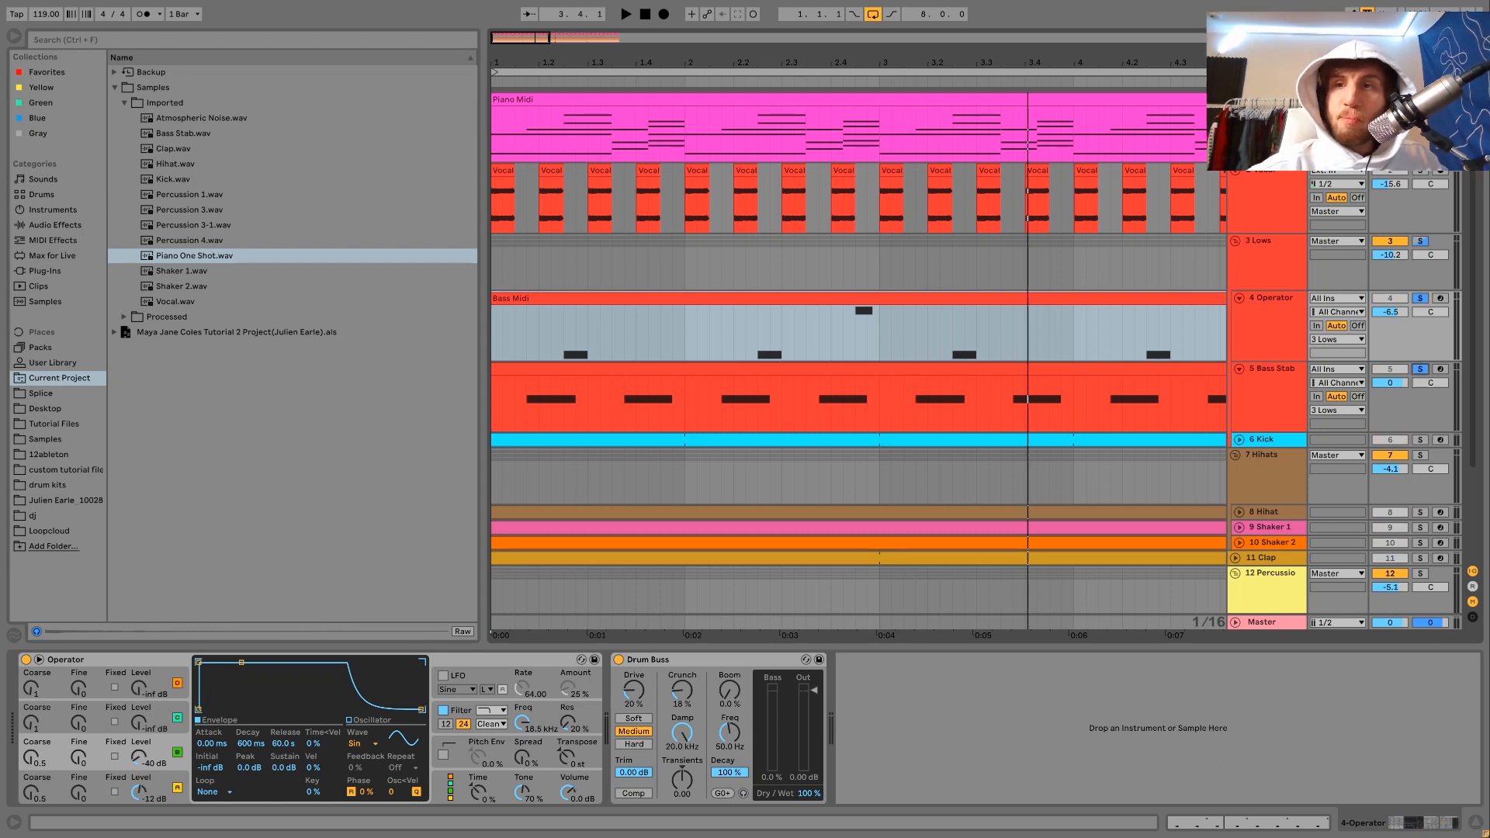
pyautogui.press('space')
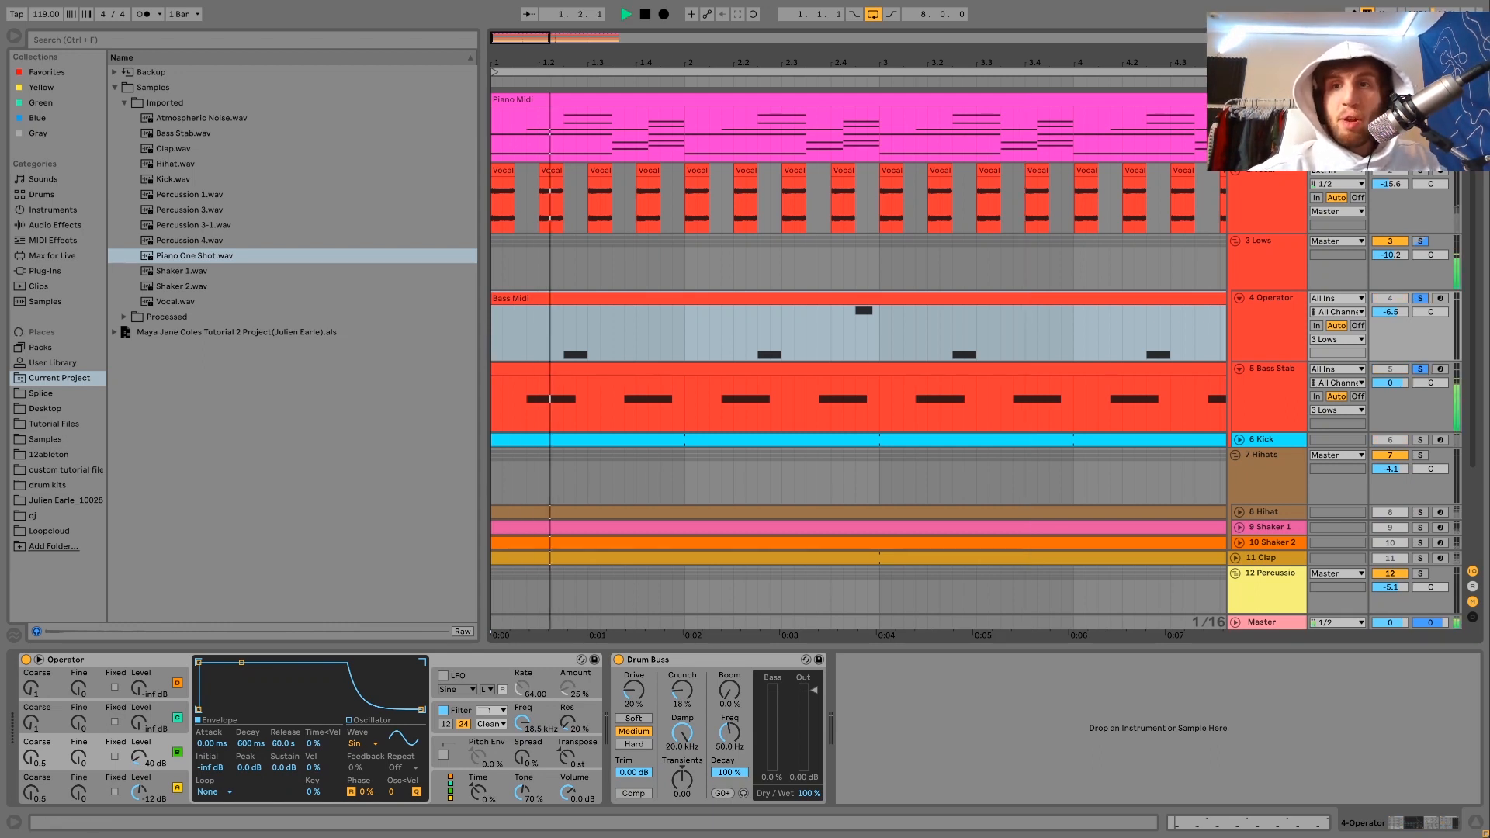
pyautogui.press('space')
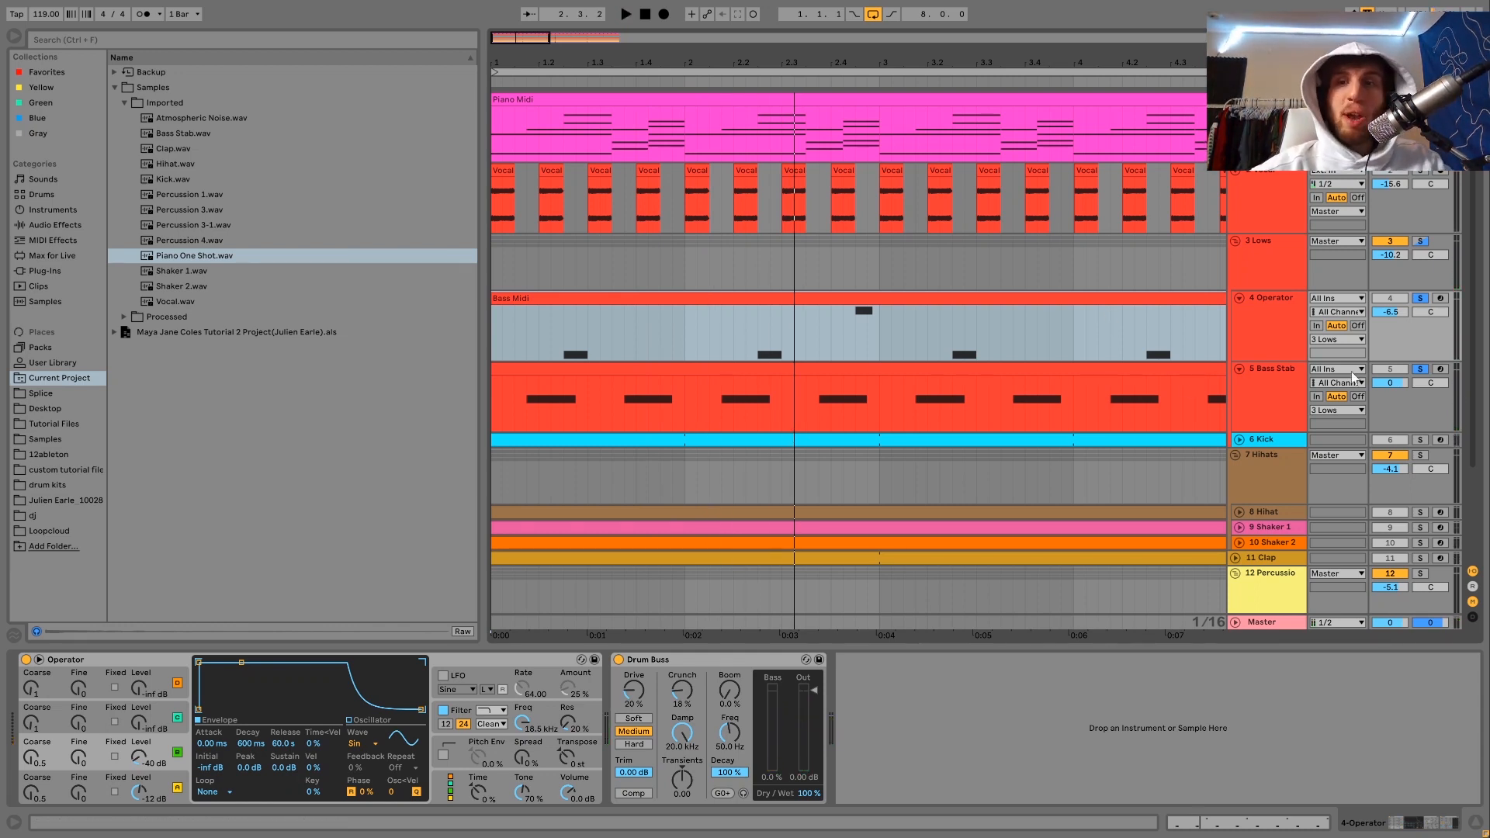
# Show the Bass Stab's sampler and listen to the full mix with all solos cleared.
pyautogui.click(1285, 385)
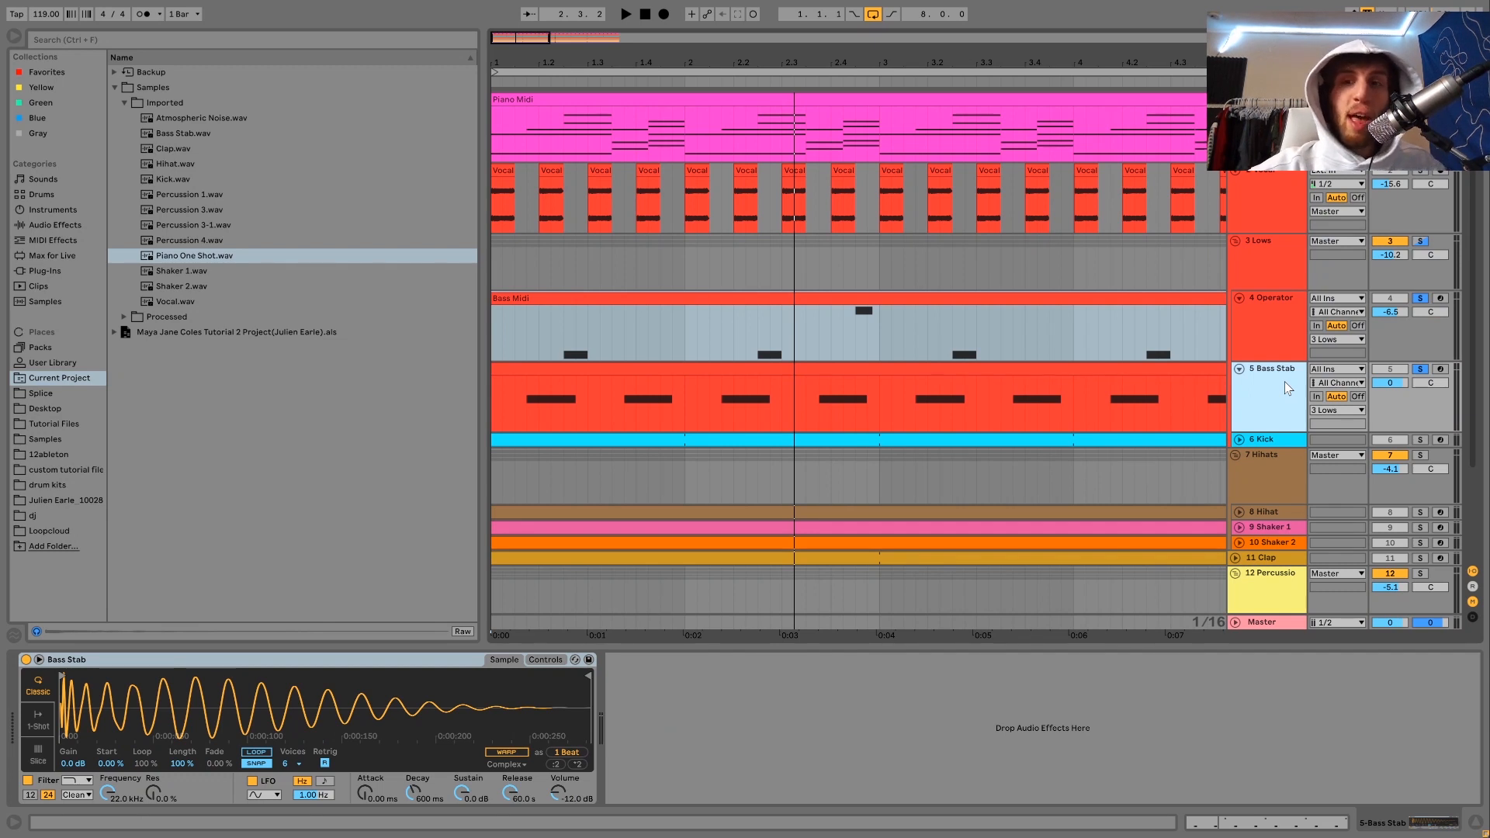
pyautogui.press('space')
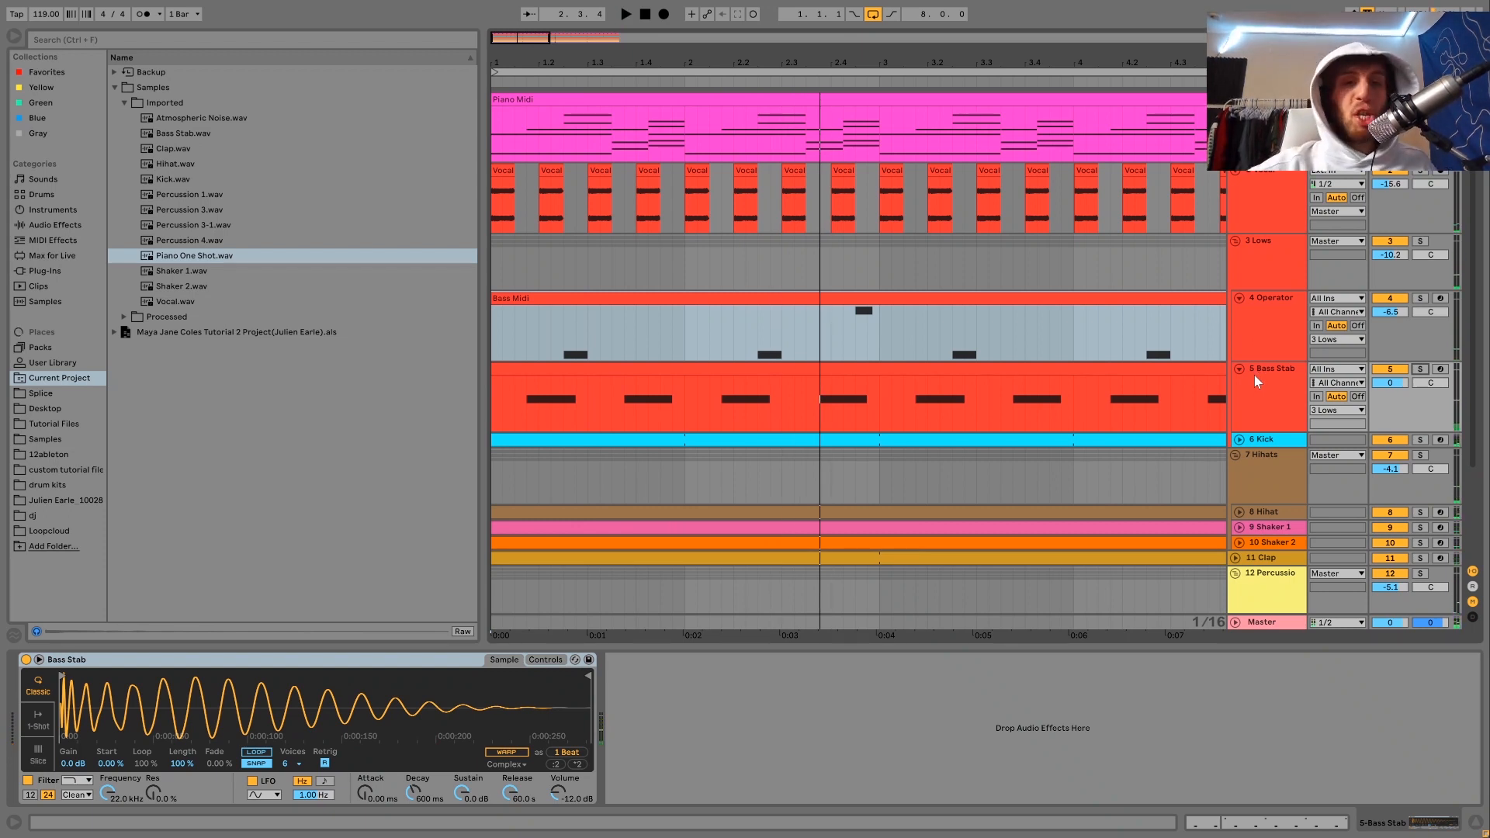
pyautogui.click(1247, 348)
# Show the Kick's sample and Drum Buss, play the Kick soloed, and expand its track to reveal the clip.
pyautogui.click(1264, 441)
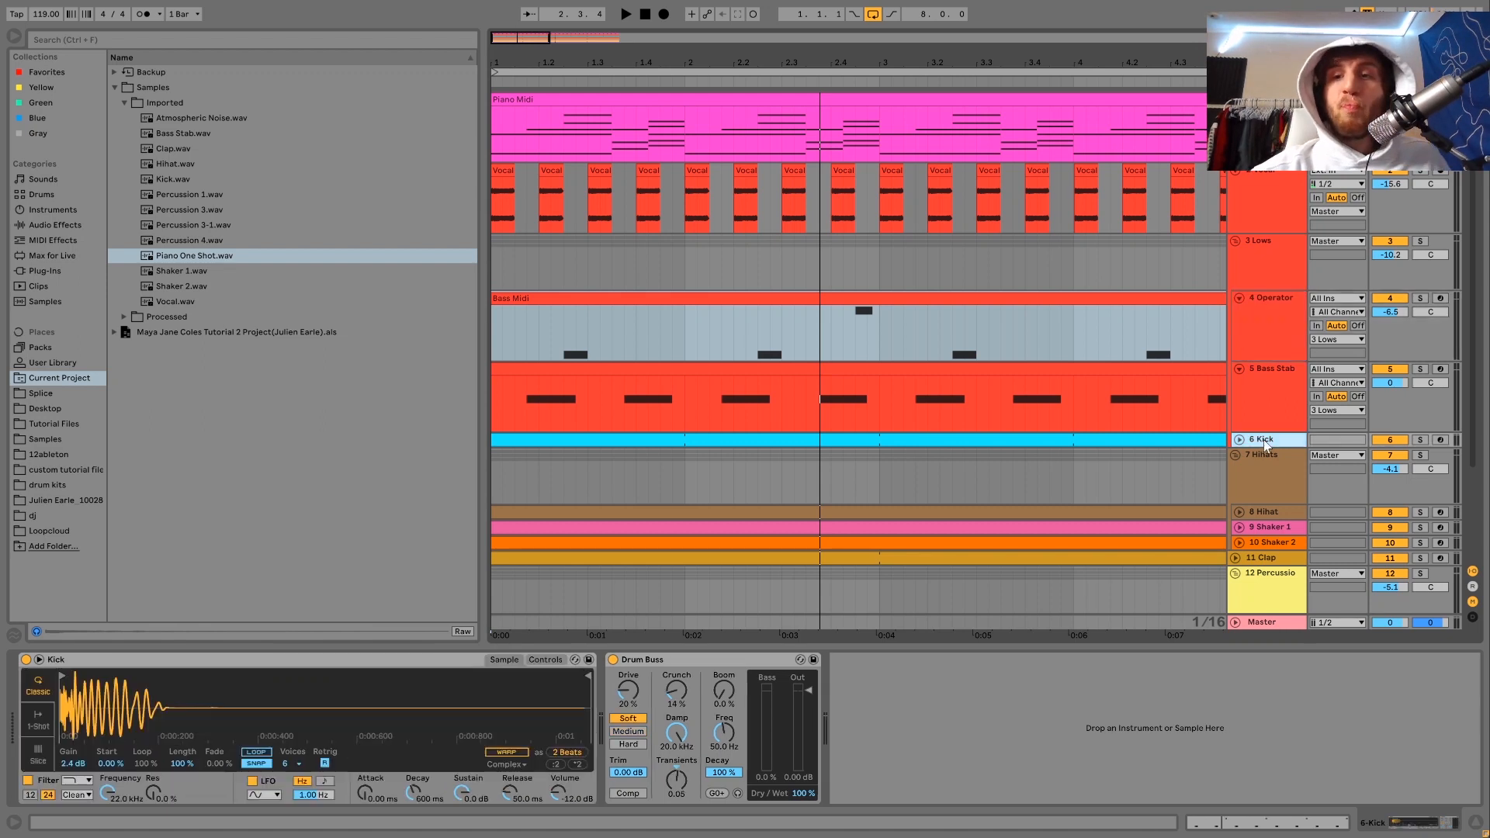
pyautogui.press('space')
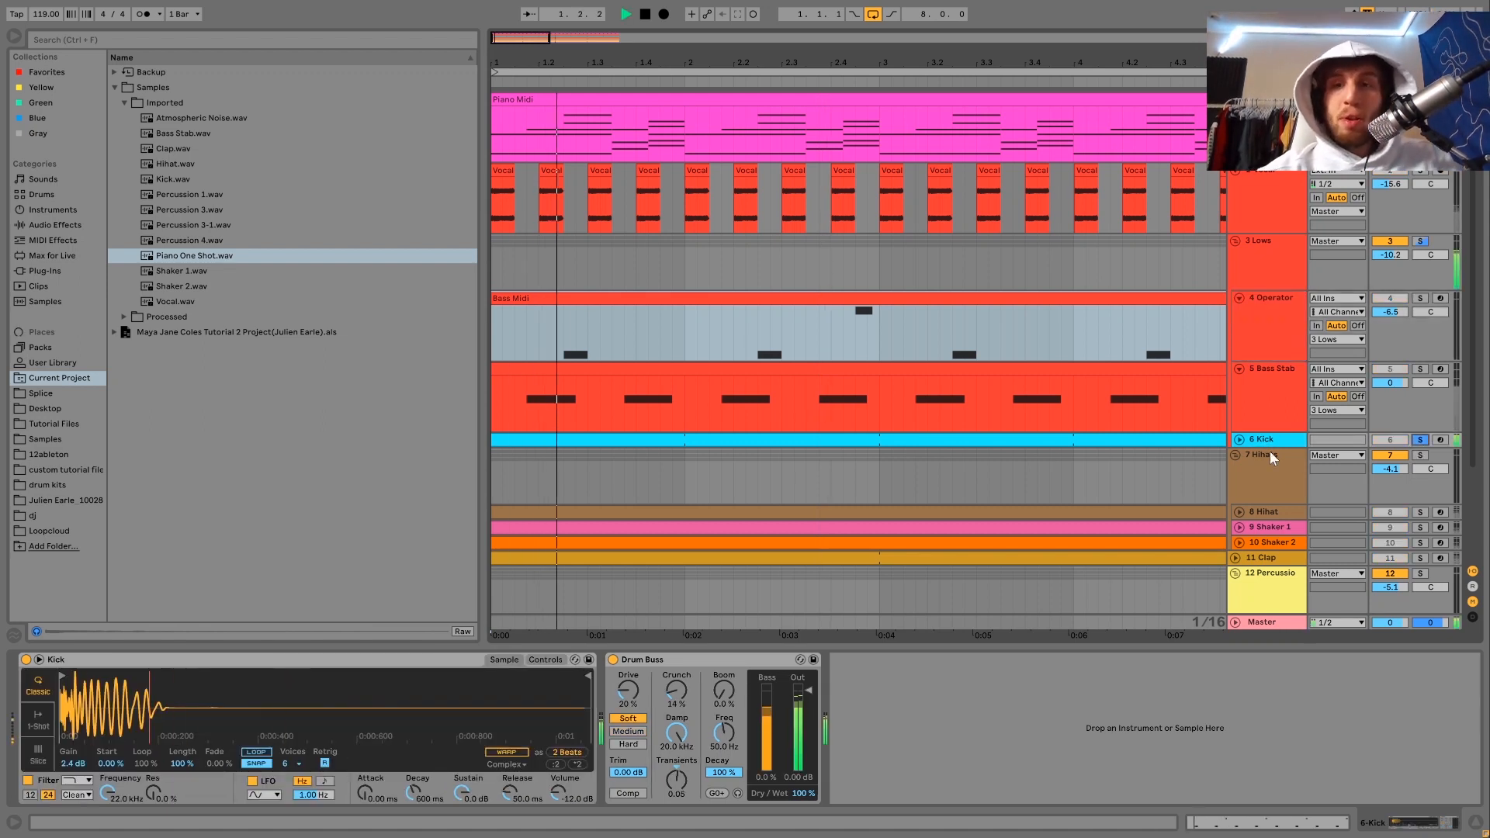
pyautogui.click(1240, 439)
pyautogui.click(1093, 440)
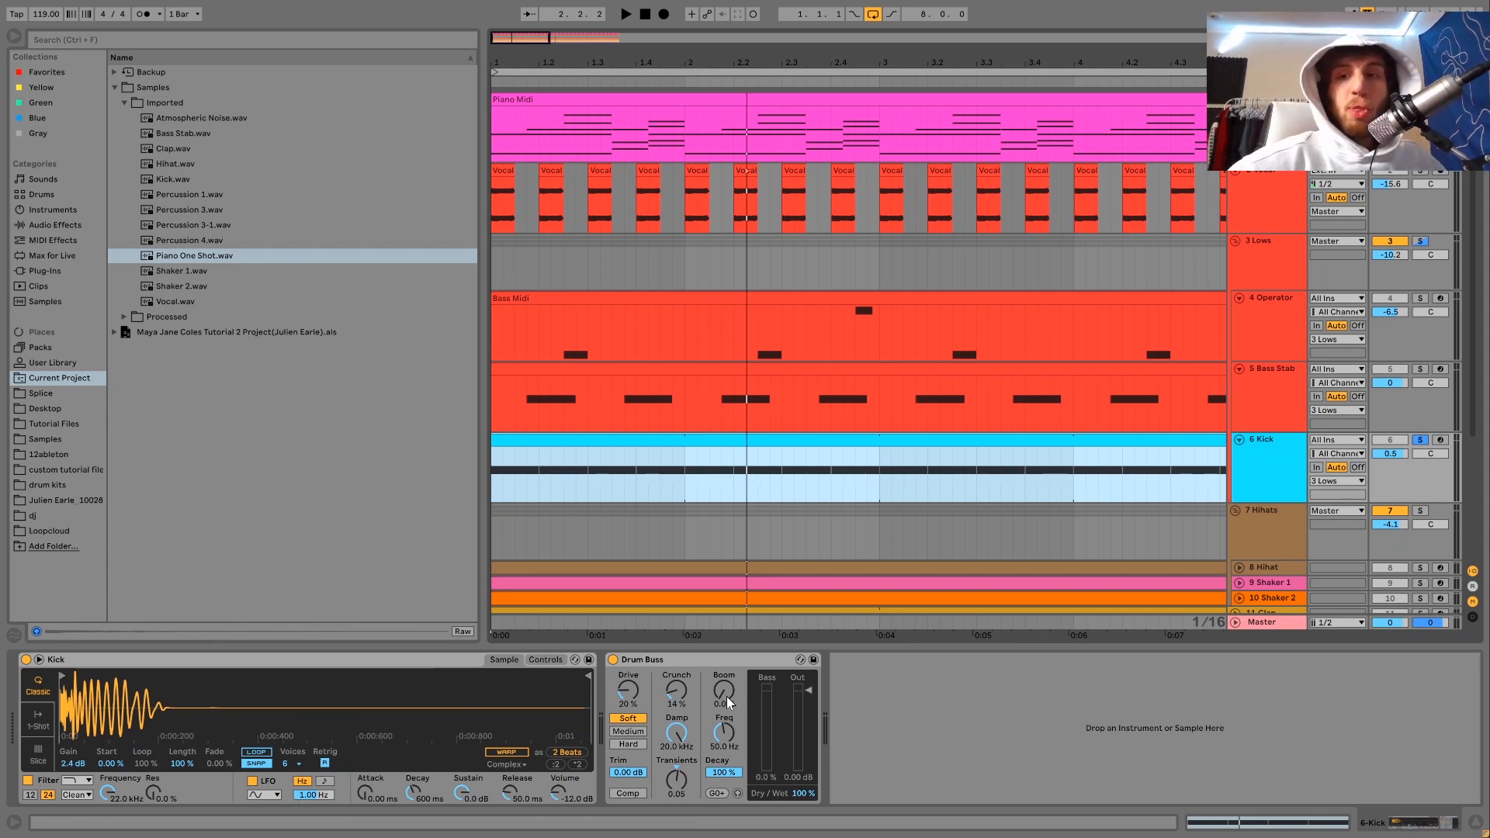
# Compare the soloed Kick with its Drum Buss bypassed and enabled, leaving the effect on.
pyautogui.click(613, 659)
pyautogui.press('space')
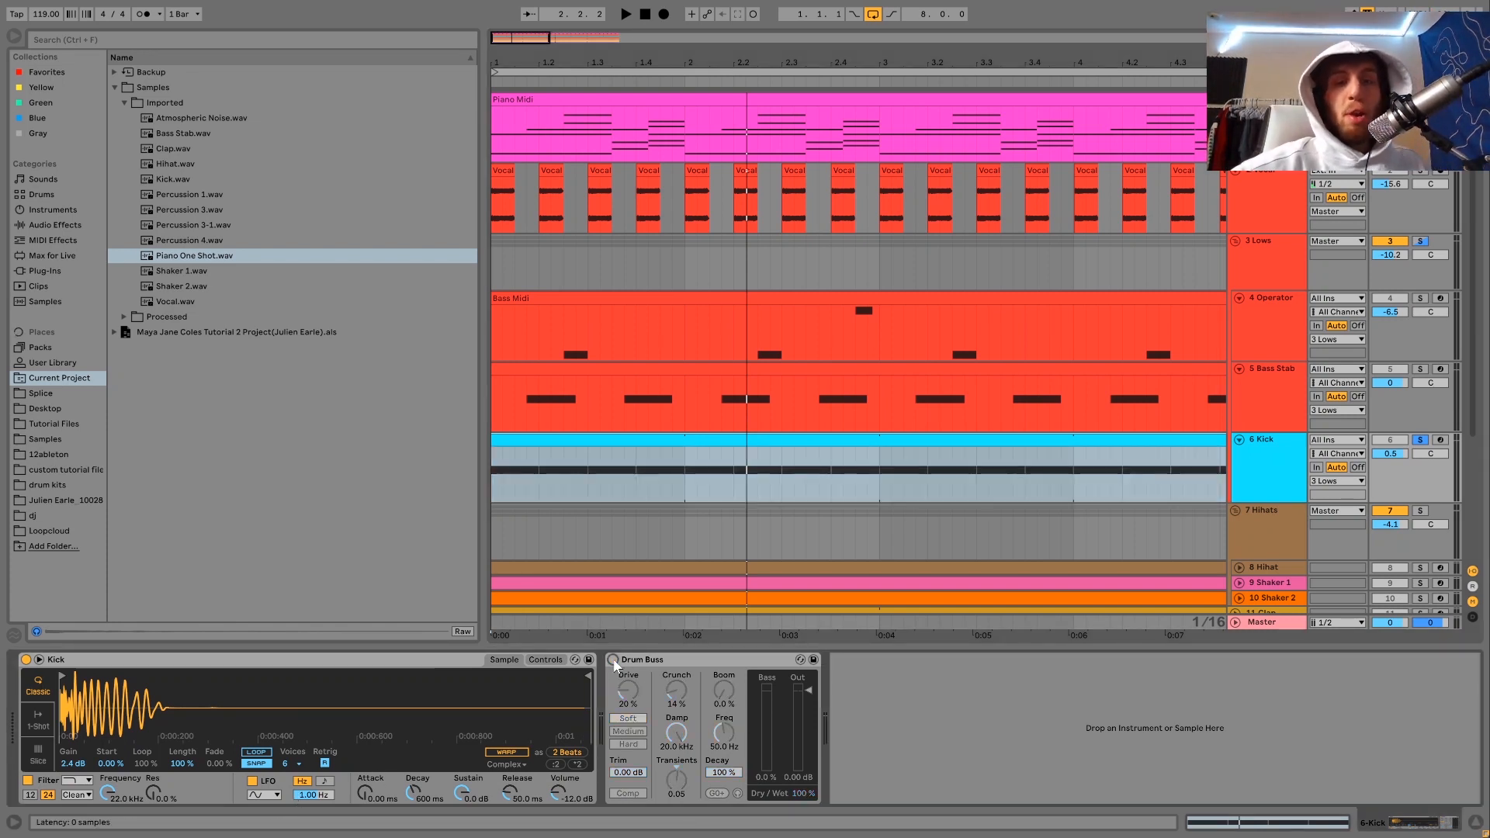
pyautogui.click(613, 659)
pyautogui.press('space')
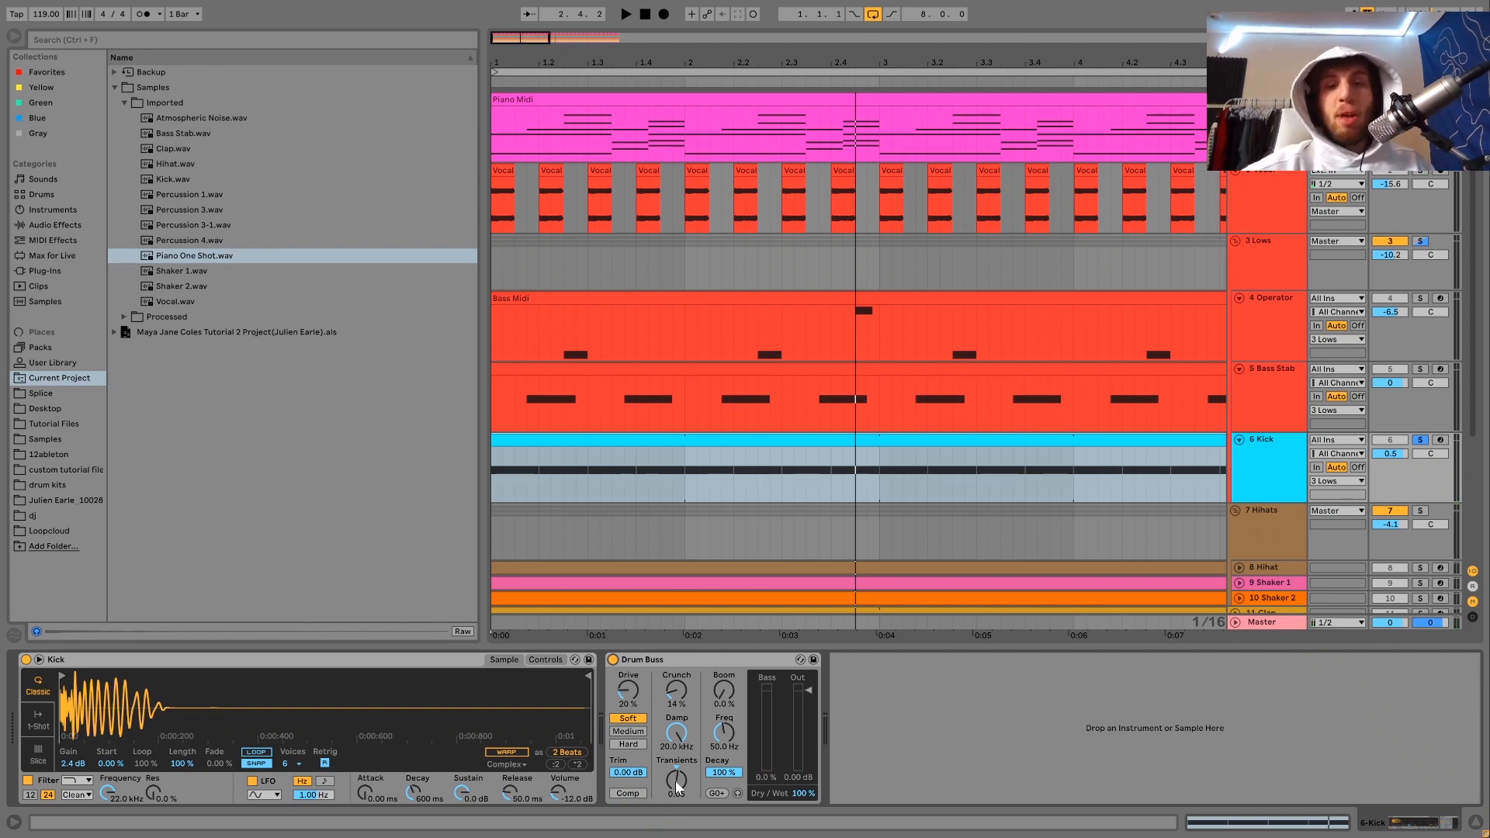
pyautogui.press('space')
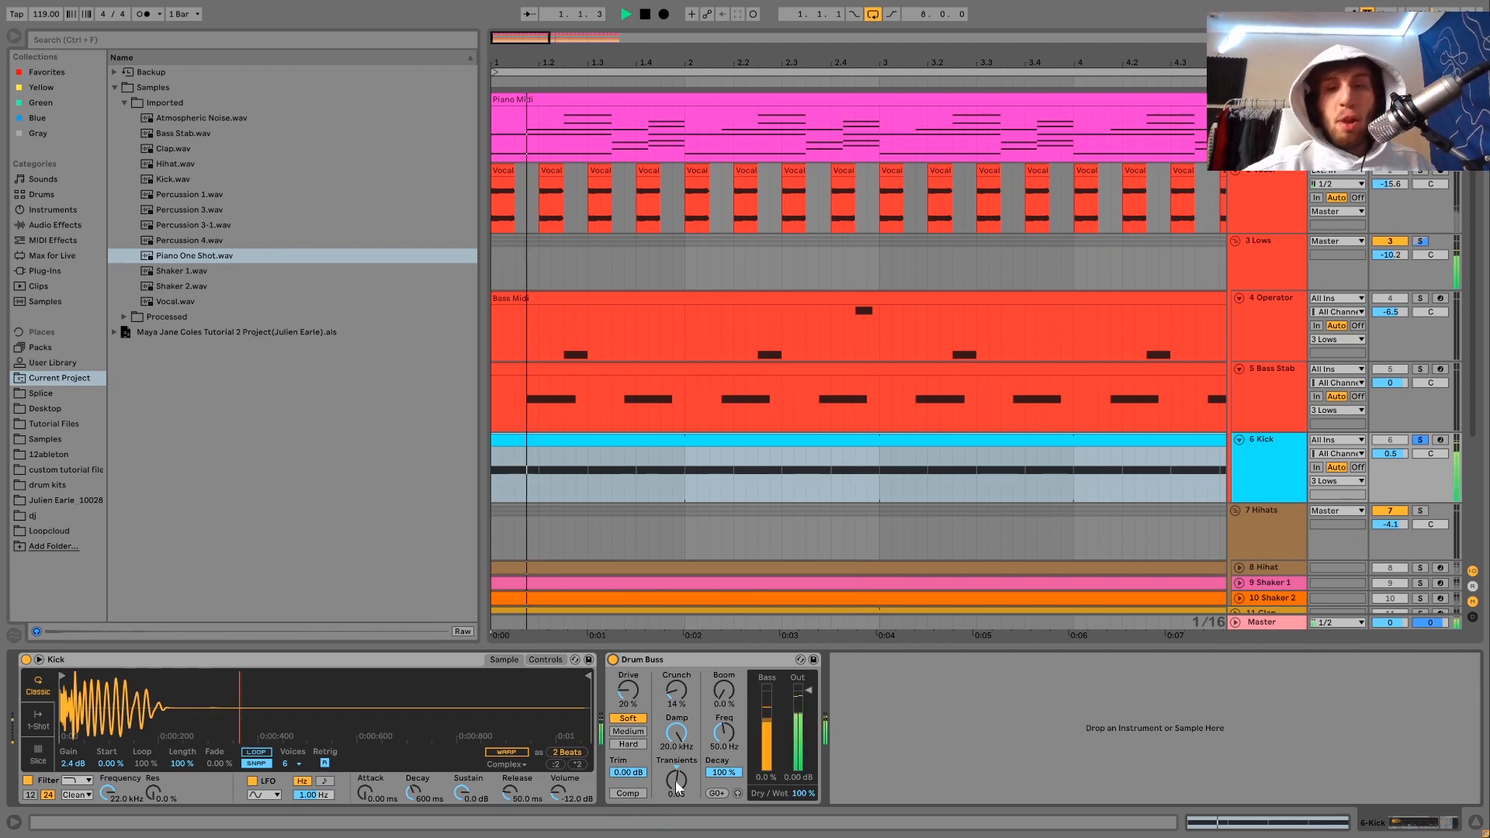
# Show the Lows group's Saturator, solo the whole group instead of the Kick, and place the insert marker at 1.1.1.
pyautogui.click(1296, 273)
pyautogui.press('space')
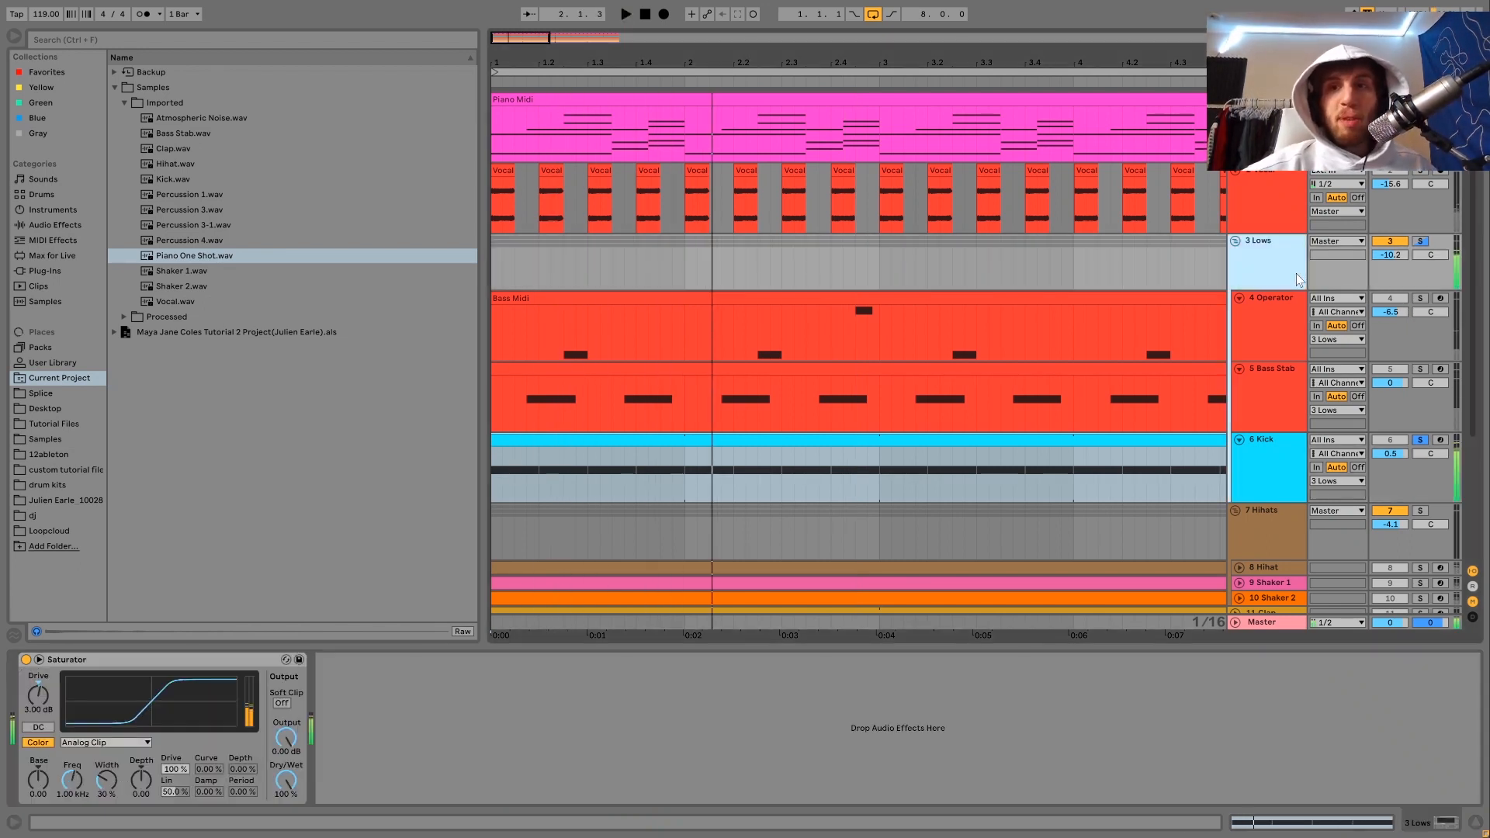
pyautogui.click(1422, 241)
pyautogui.click(496, 269)
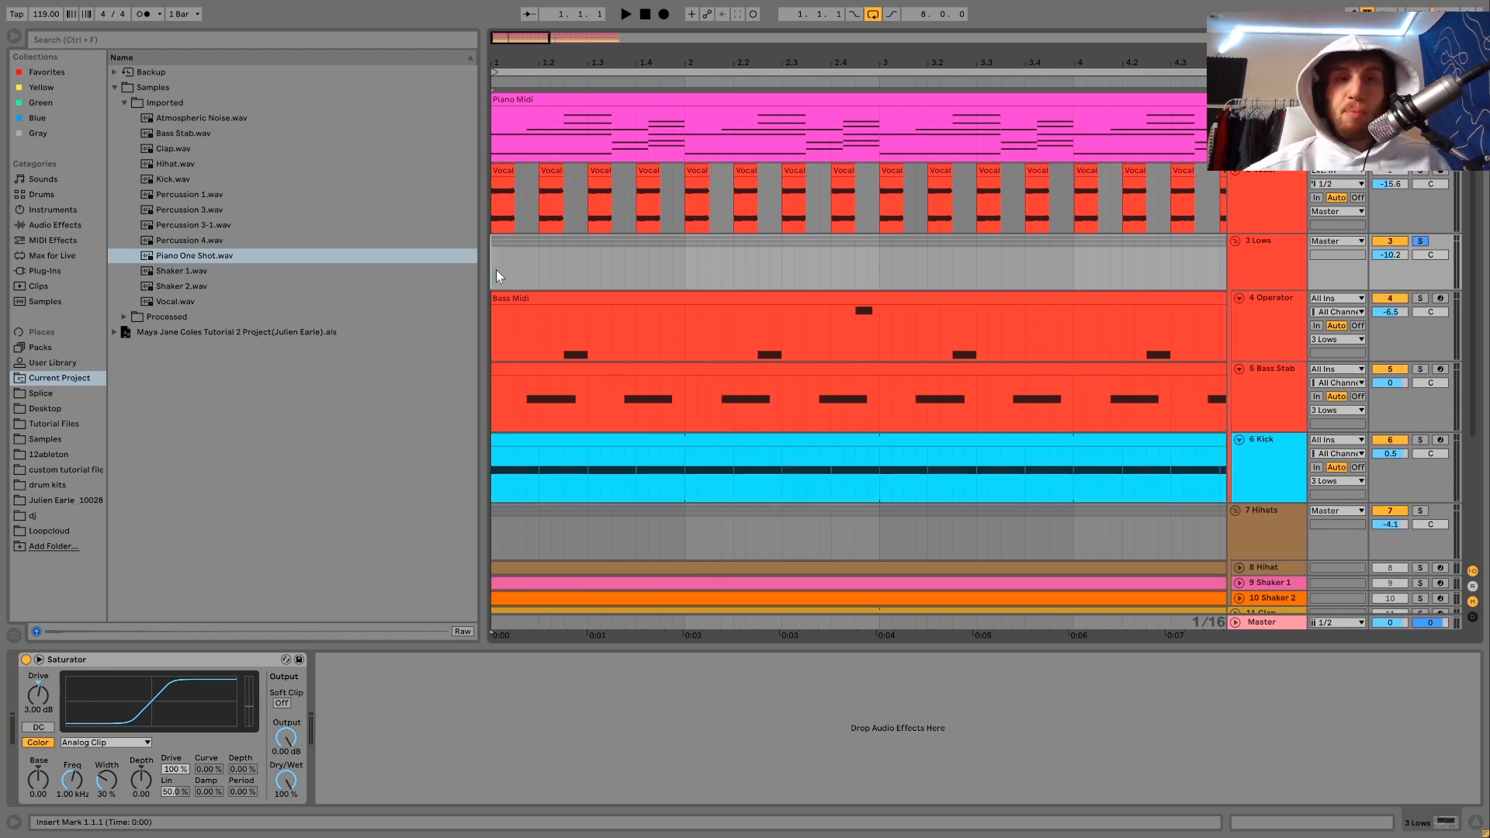
pyautogui.moveTo(557, 62); pyautogui.dragTo(557, 16)
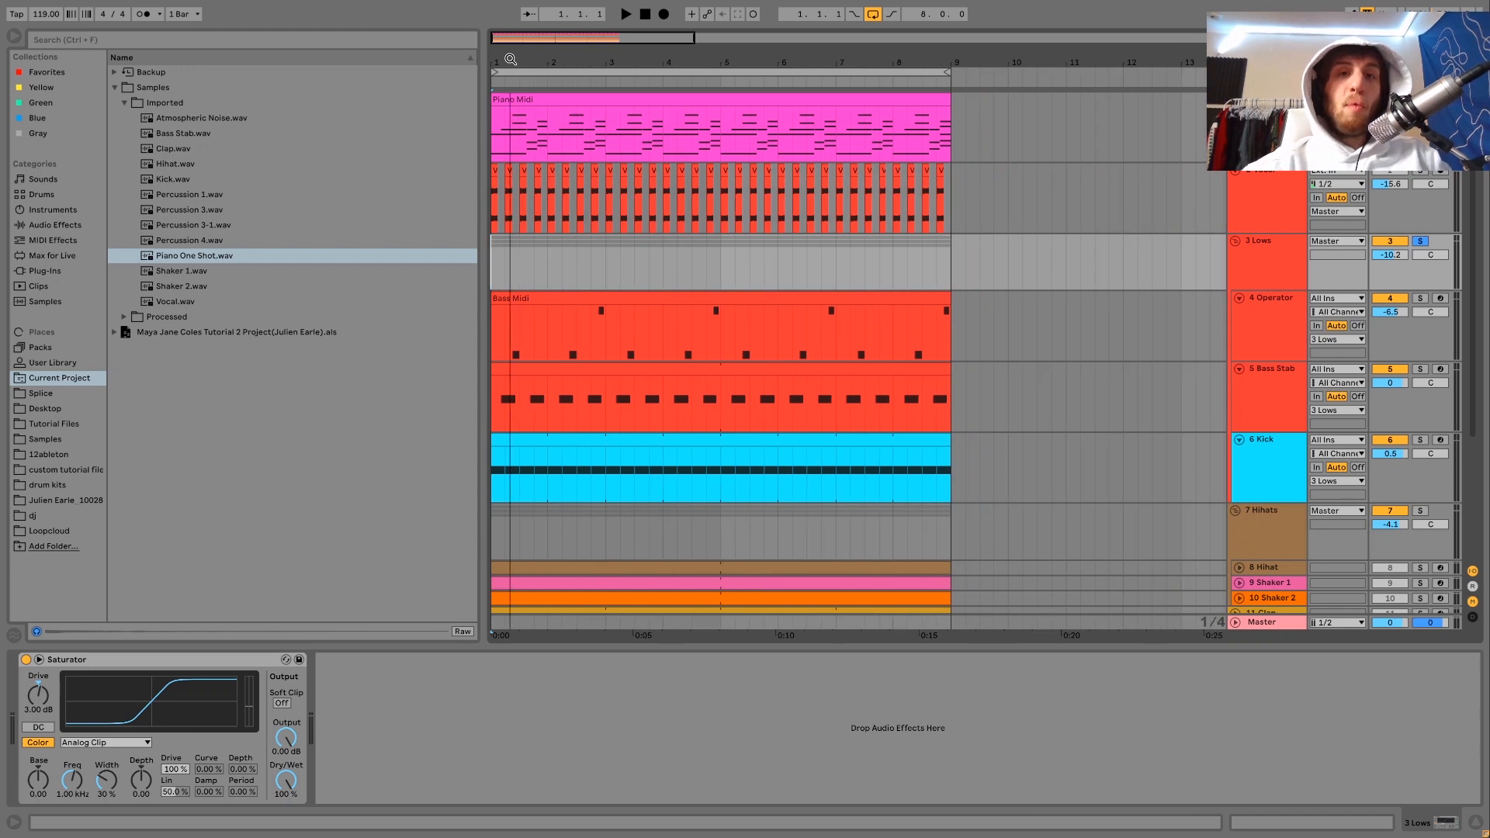
# Compare the soloed Lows group with its Saturator bypassed and enabled, leaving the effect on.
pyautogui.click(26, 660)
pyautogui.press('space')
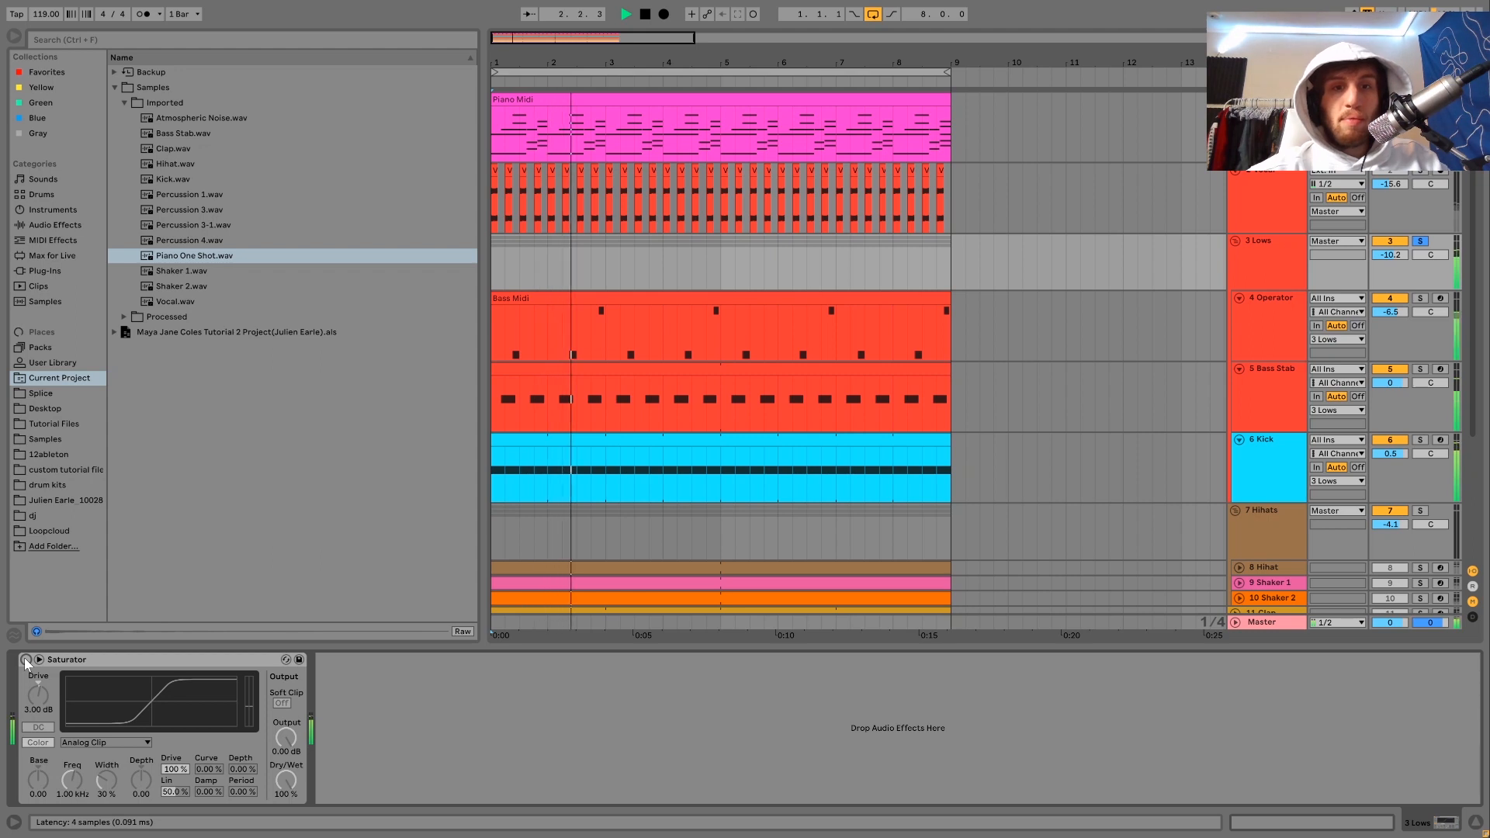
pyautogui.click(25, 660)
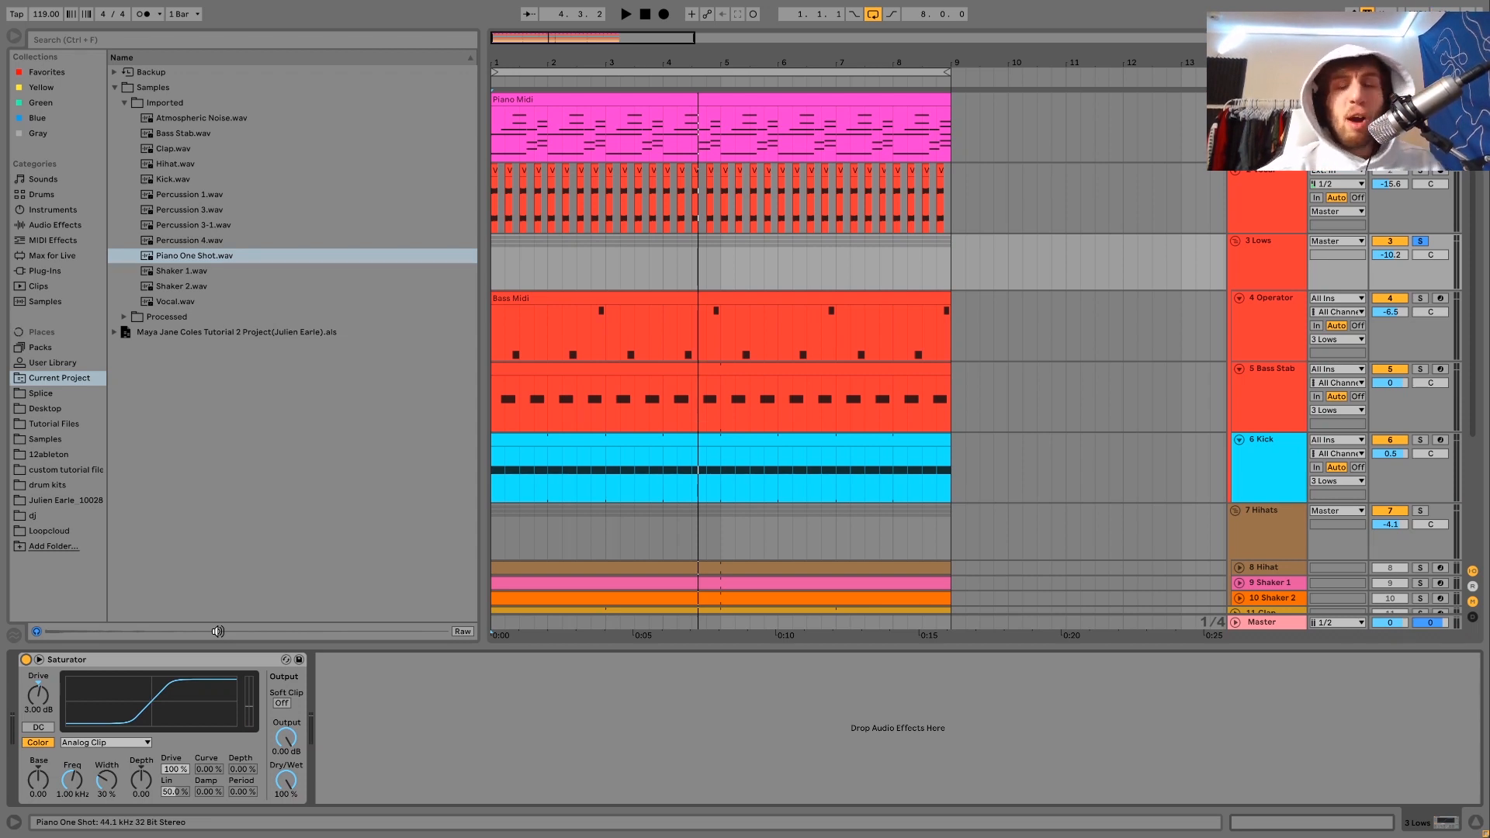
pyautogui.press('space')
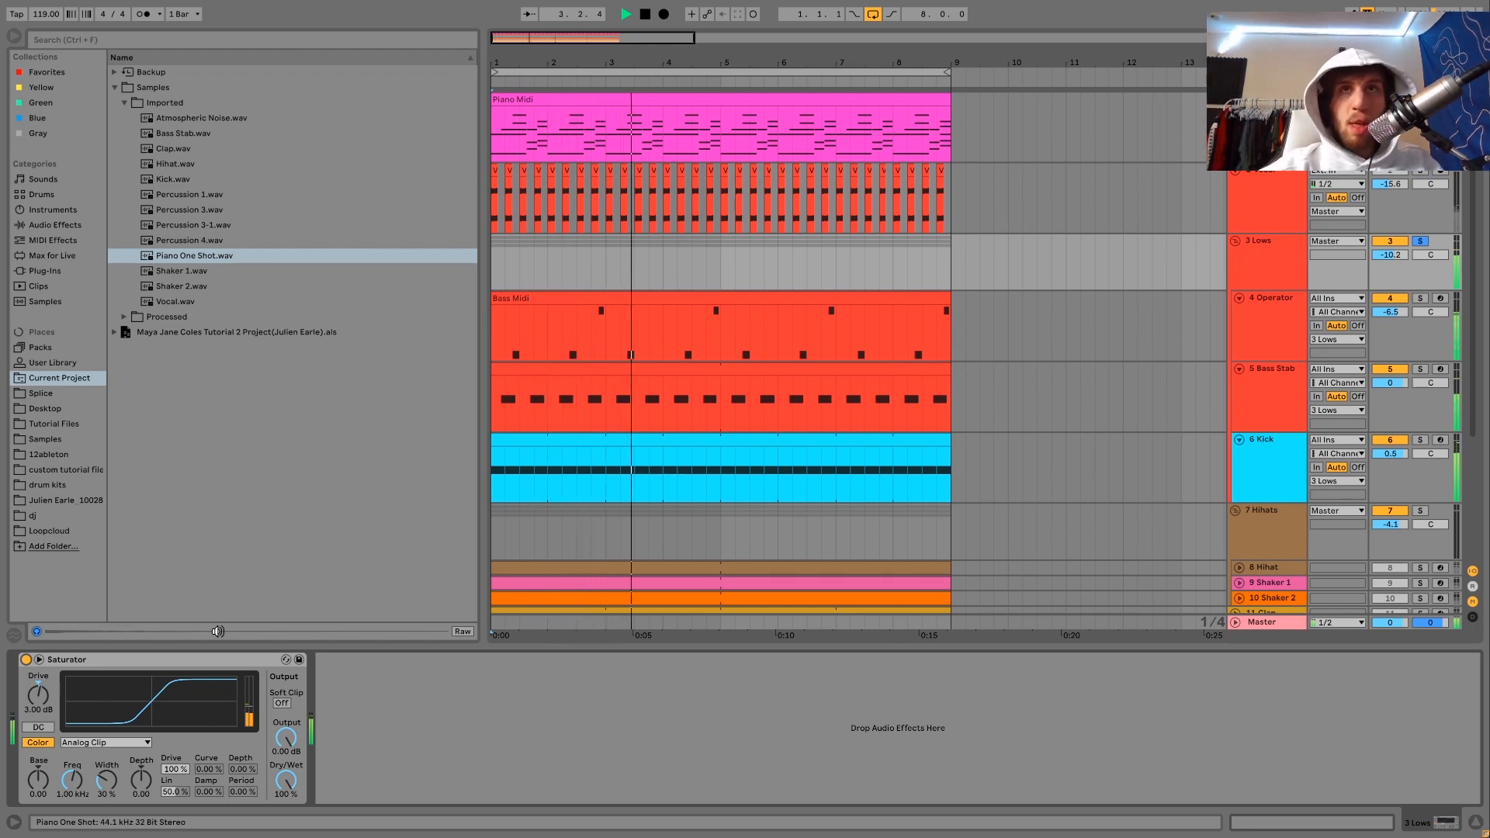
pyautogui.press('space')
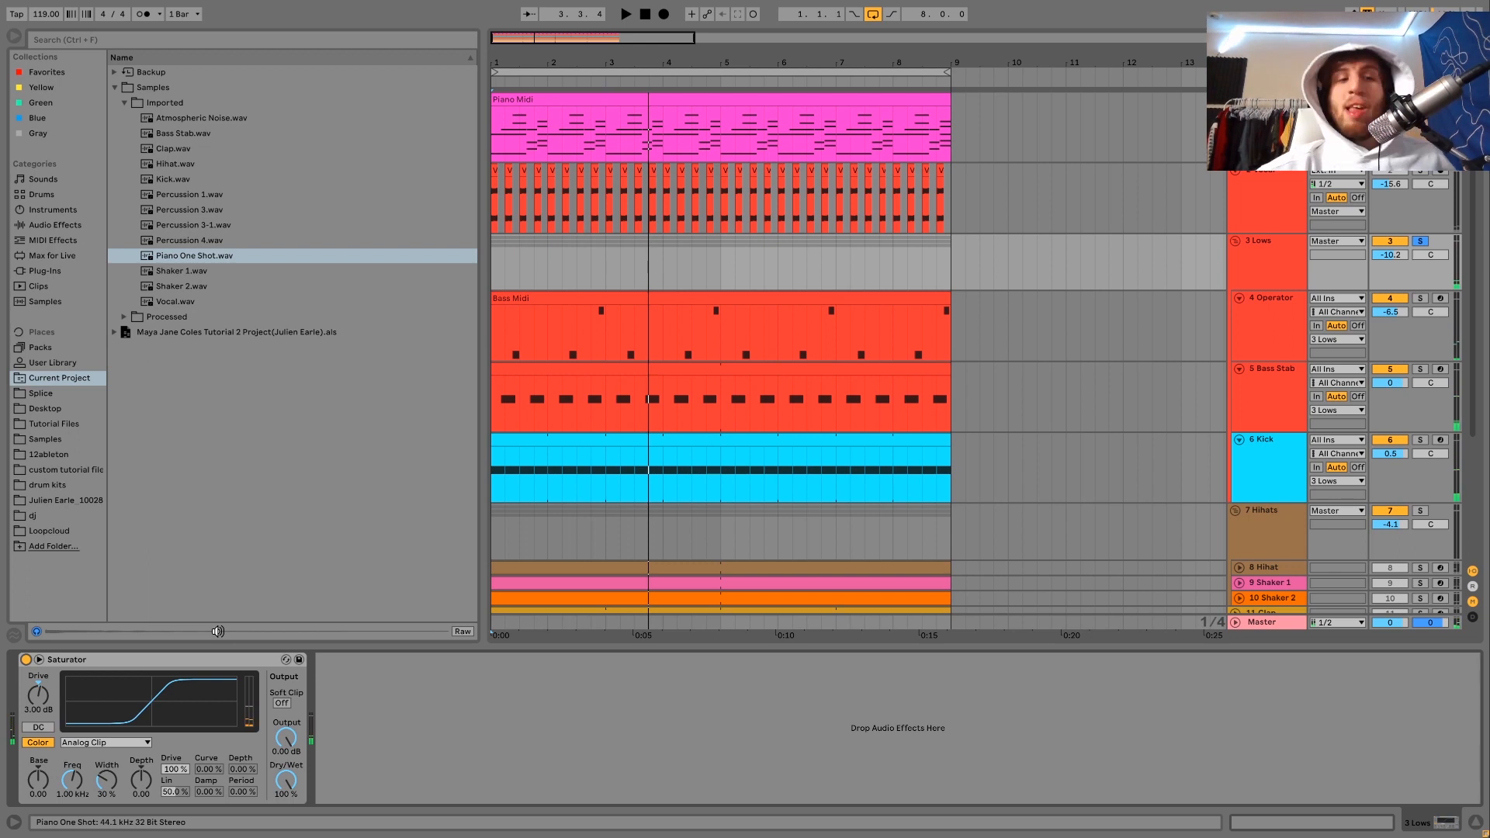
# Play the Hihats group soloed and expand its Shaker 2, Shaker 1 and Hihat tracks.
pyautogui.scroll(-5, 1018, 447)
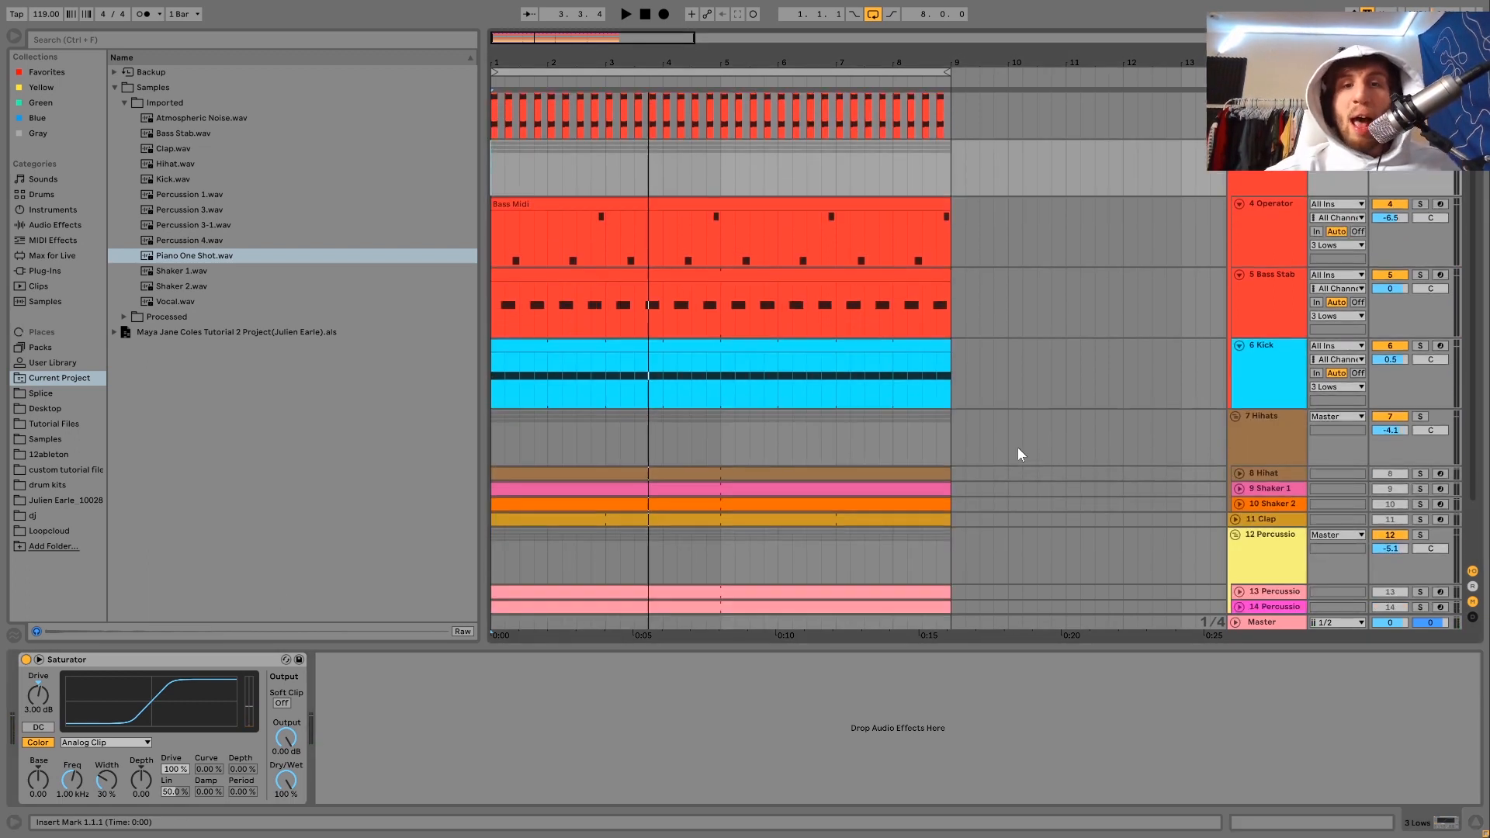
pyautogui.press('space')
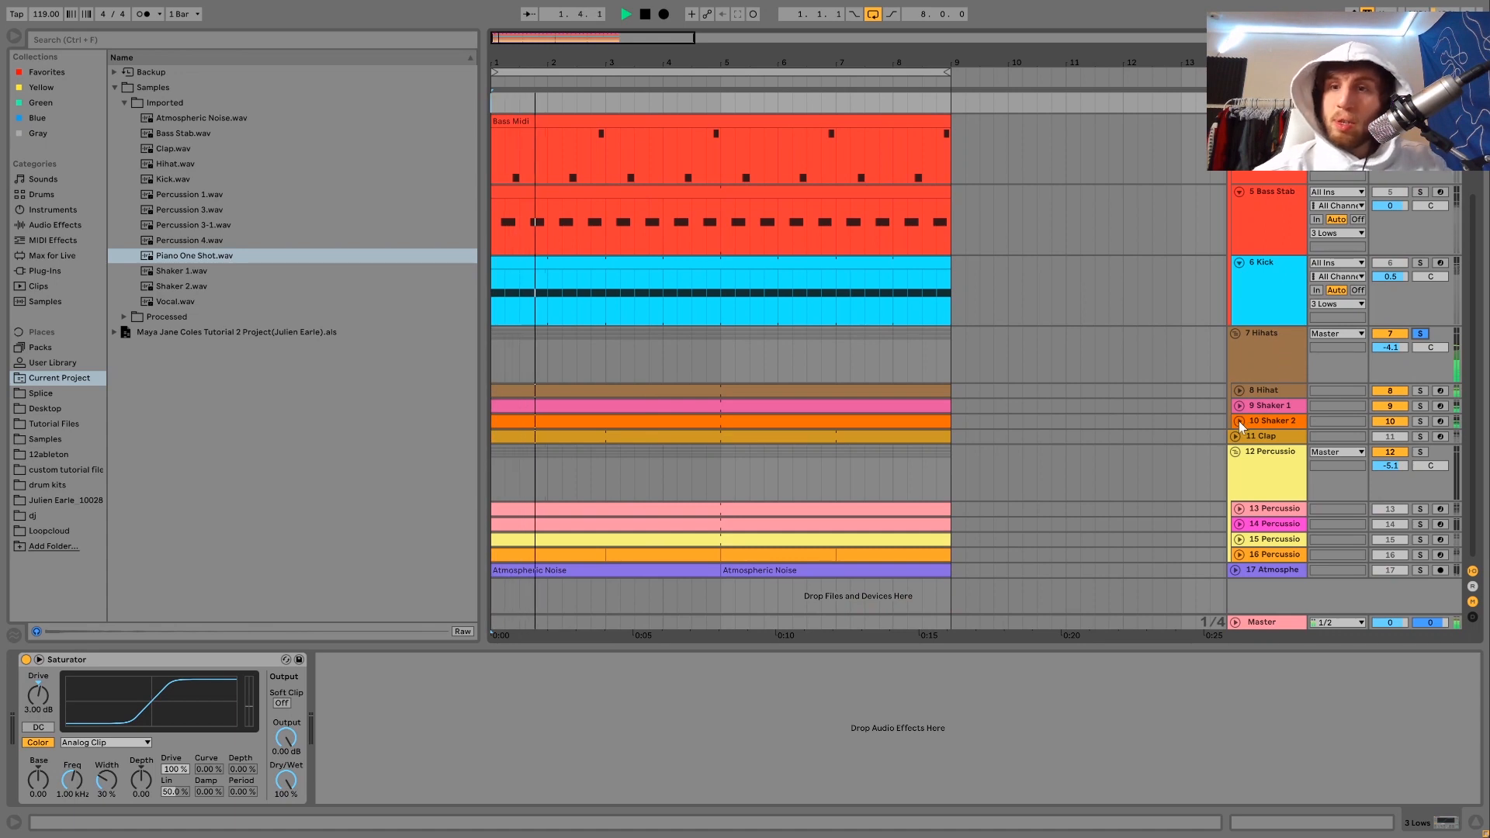
pyautogui.click(1239, 420)
pyautogui.click(1240, 405)
pyautogui.scroll(-1, 1240, 401)
pyautogui.click(1239, 365)
pyautogui.press('space')
# Play the Hihat track soloed with its Reverb and Saturator shown, and display the hi-hat's sample waveform.
pyautogui.scroll(-2, 1240, 374)
pyautogui.click(1286, 321)
pyautogui.click(1420, 311)
pyautogui.press('space')
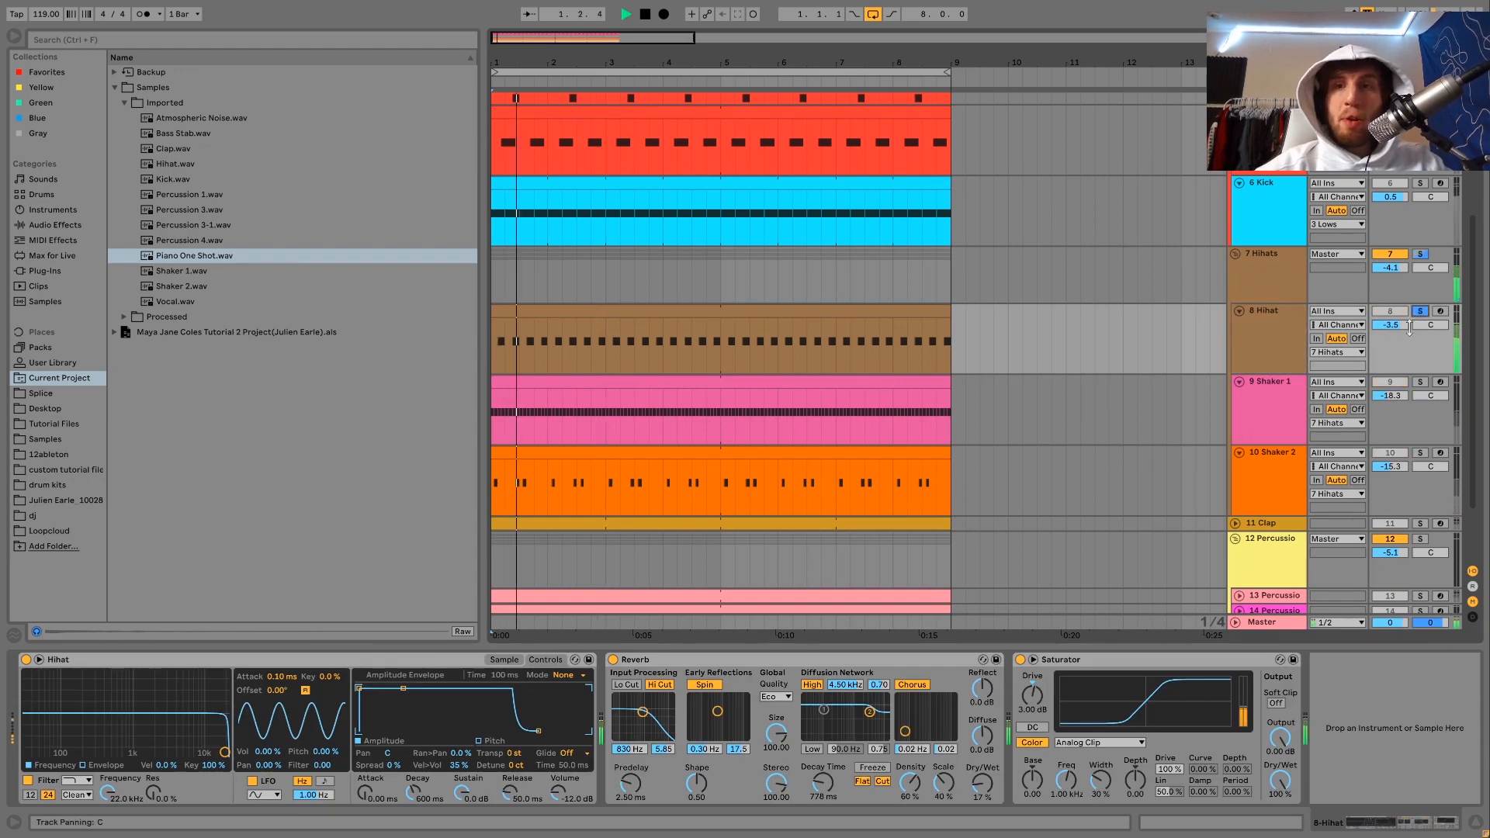
pyautogui.press('space')
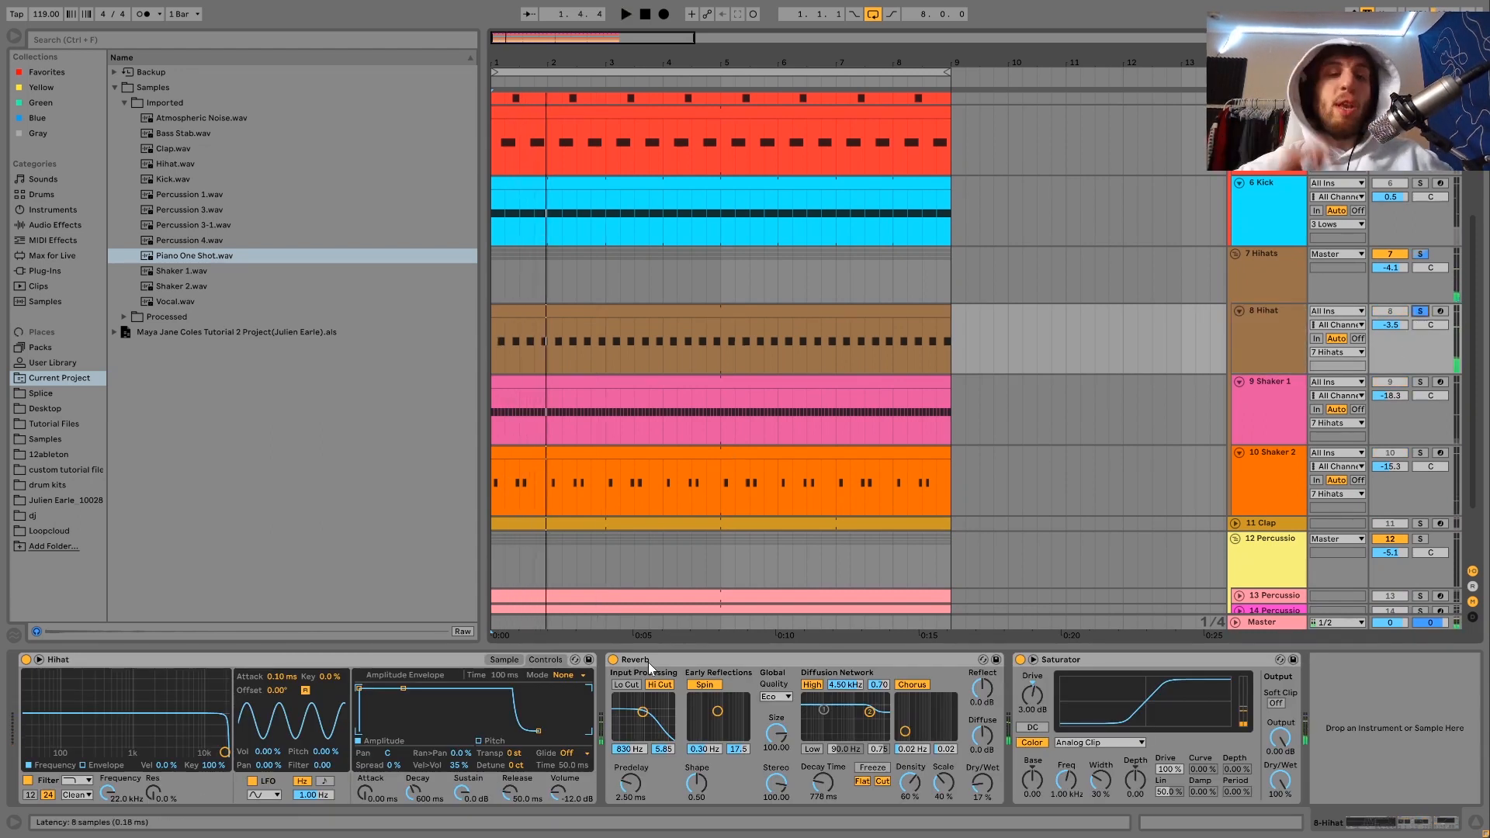
pyautogui.click(503, 660)
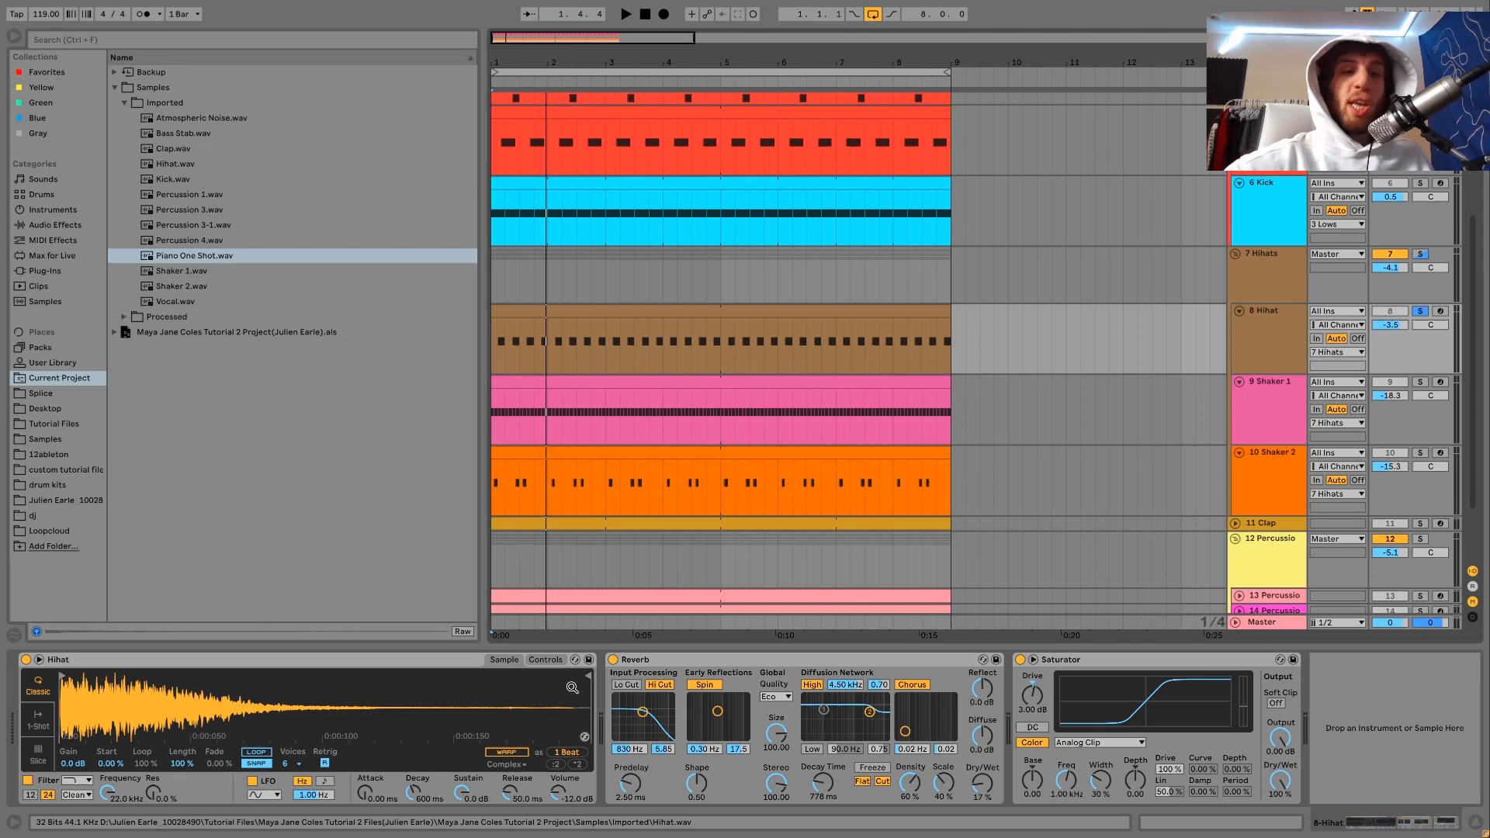
# Open the Hihat clip's MIDI notes and audition the C3 and A2 keys to compare the sample's pitches.
pyautogui.doubleClick(547, 313)
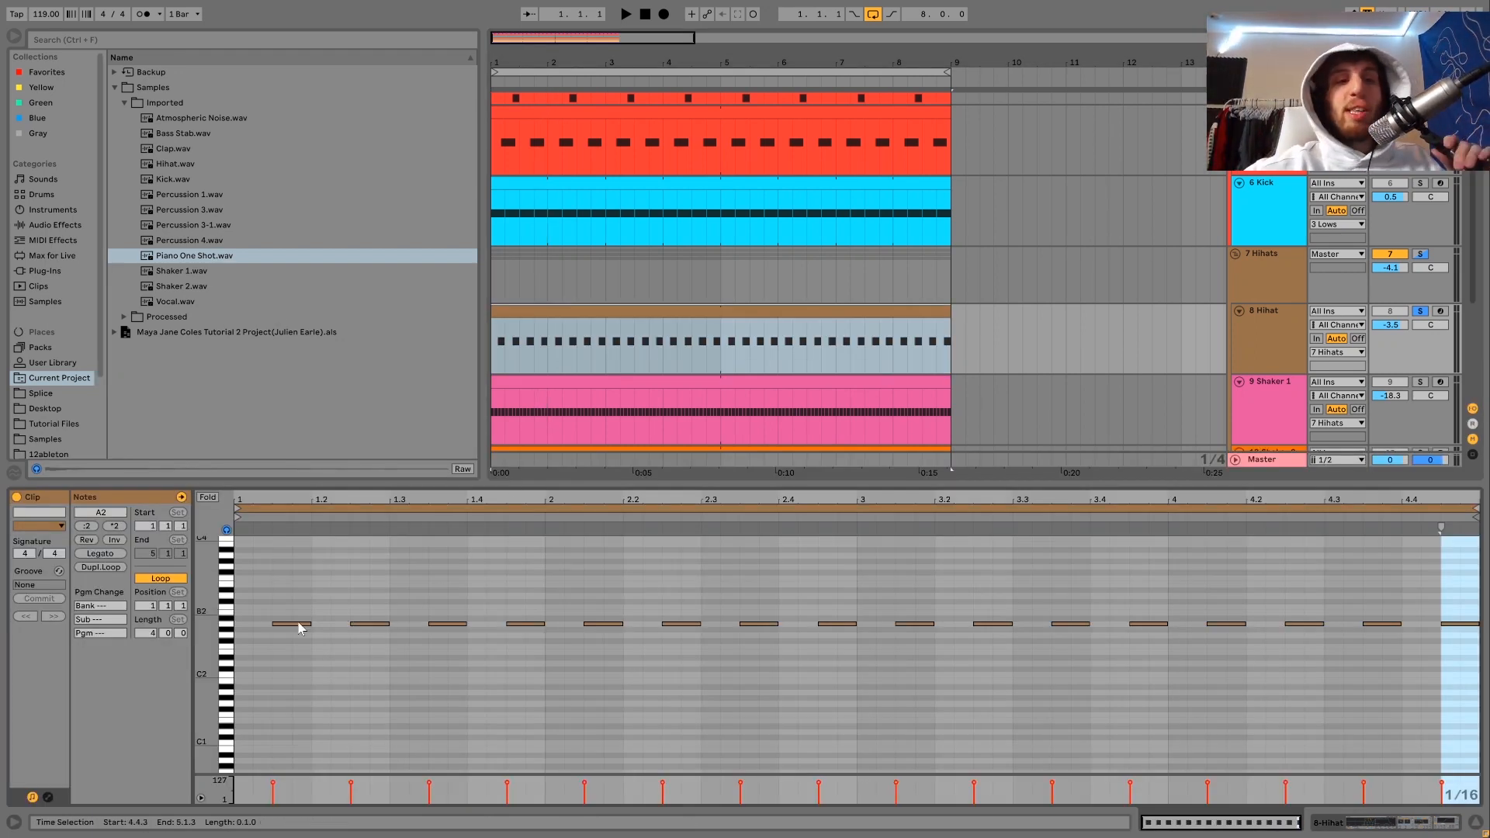
pyautogui.click(227, 630)
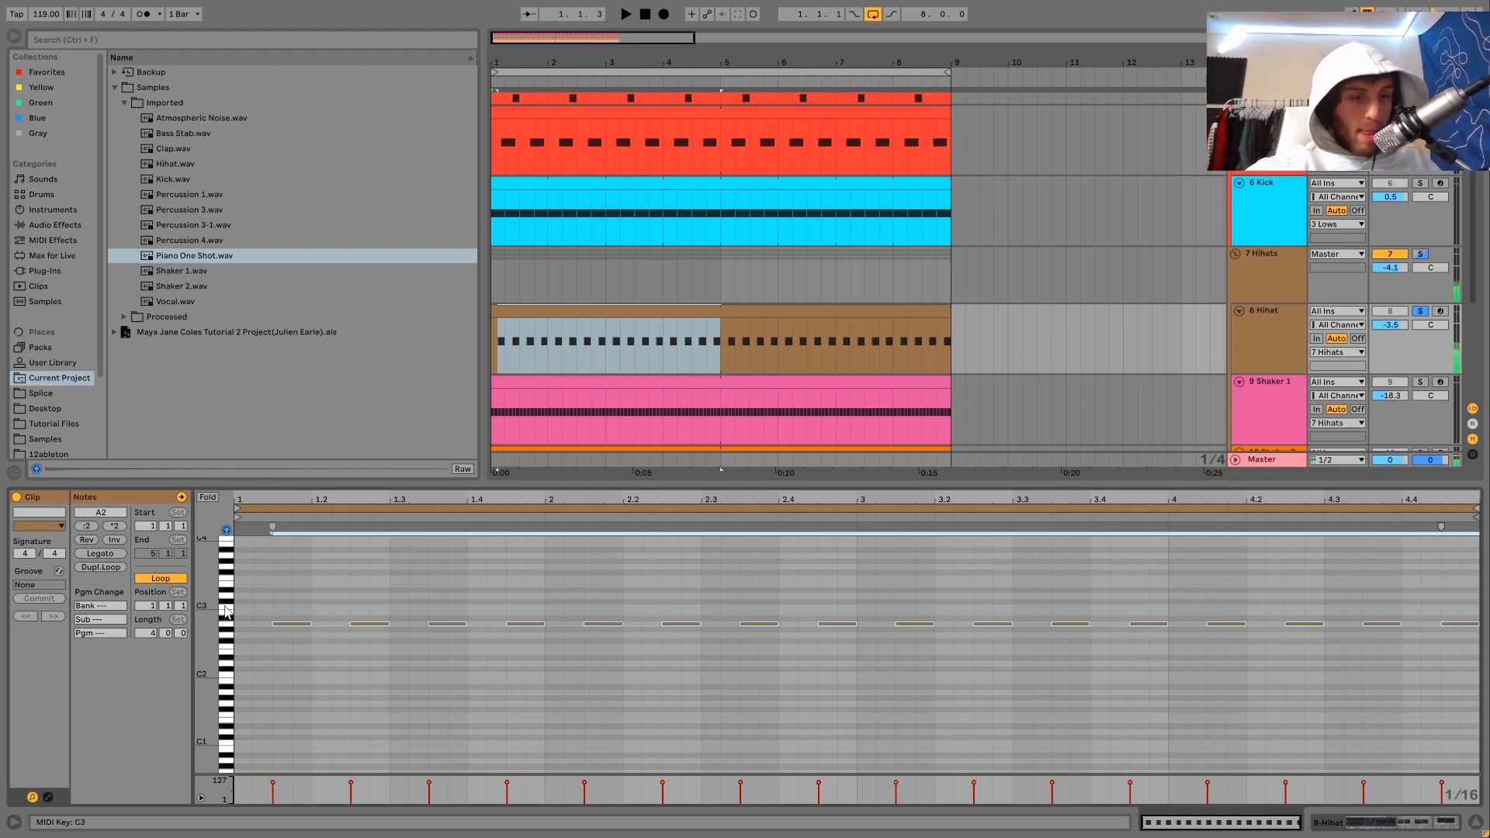
pyautogui.click(227, 614)
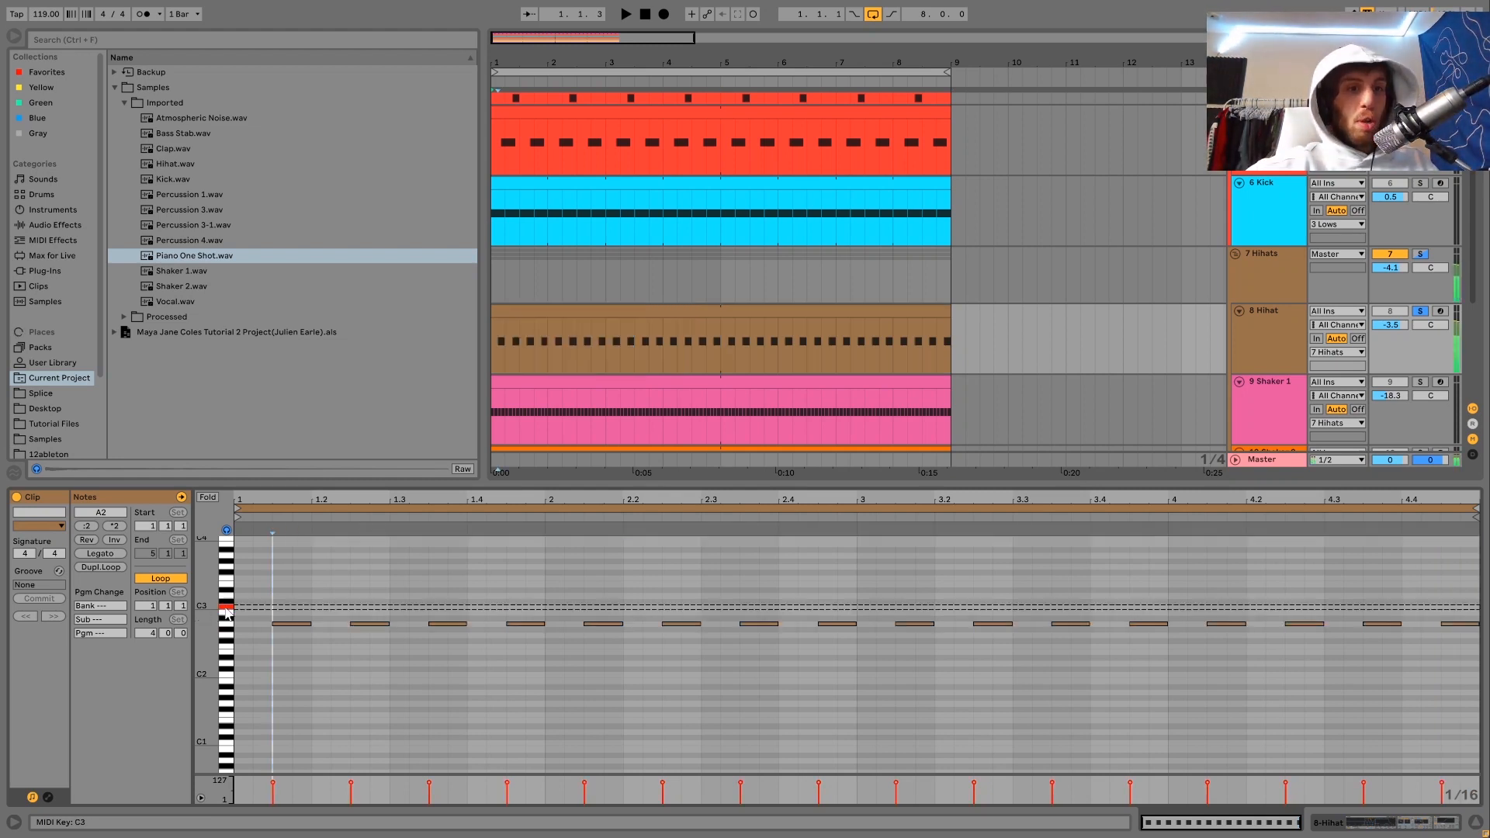
pyautogui.click(227, 631)
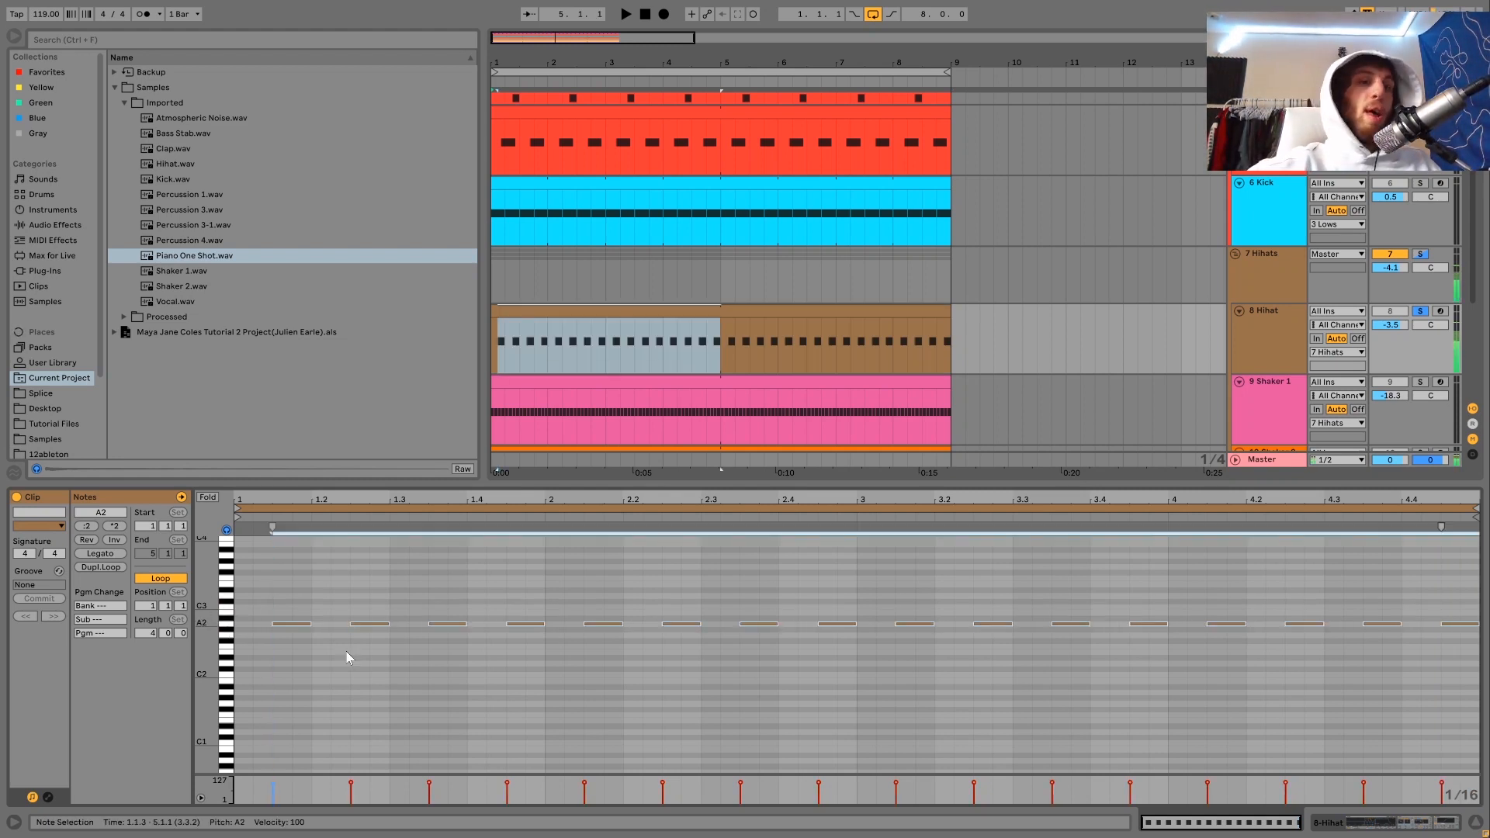
# Show the Hihat track's devices again and play it, comparing the soloed hi-hat with the full mix and leaving it soloed.
pyautogui.click(1277, 357)
pyautogui.press('space')
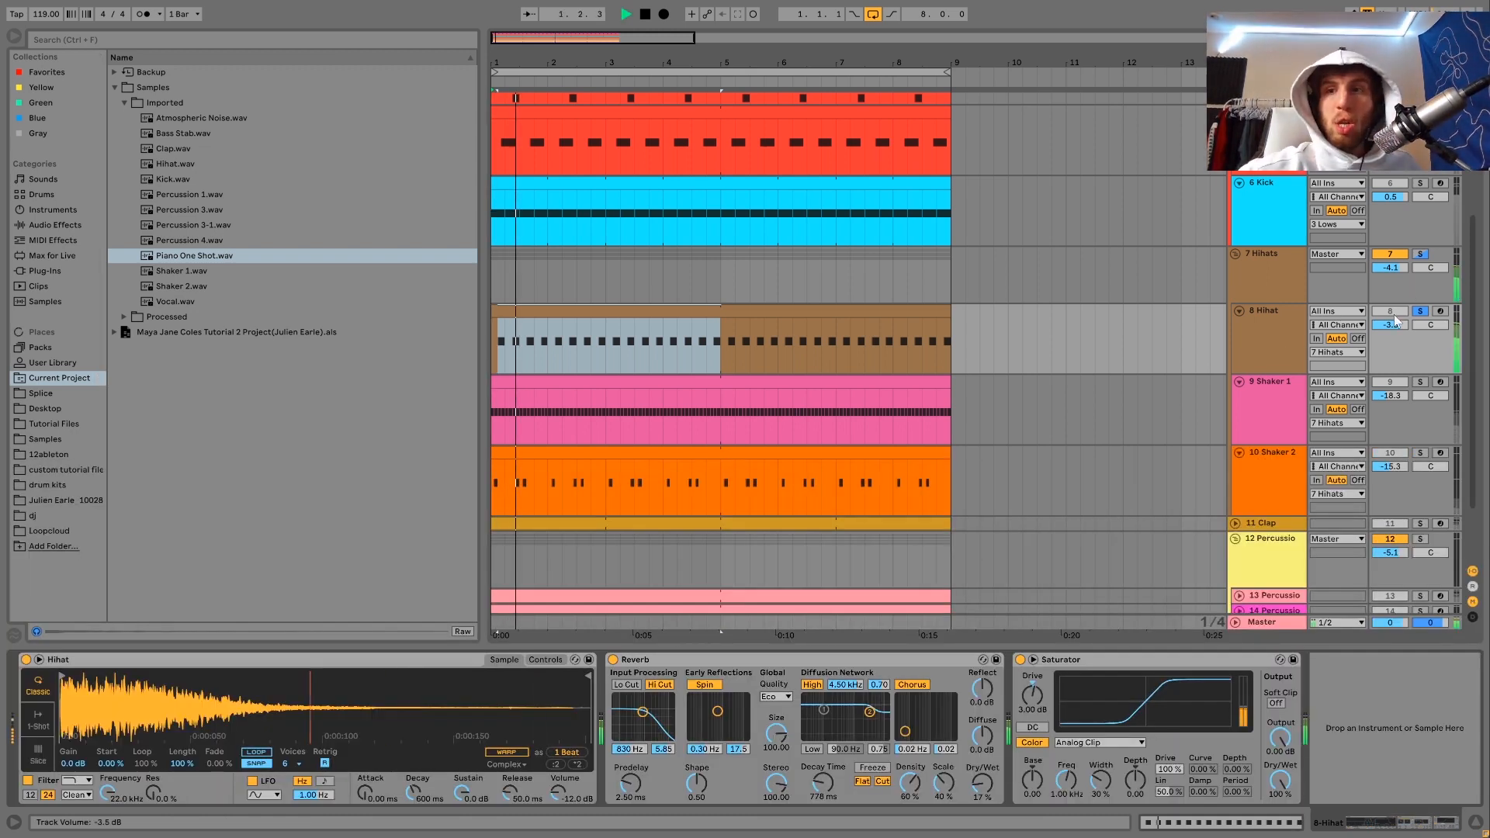
pyautogui.click(1420, 311)
pyautogui.click(1420, 312)
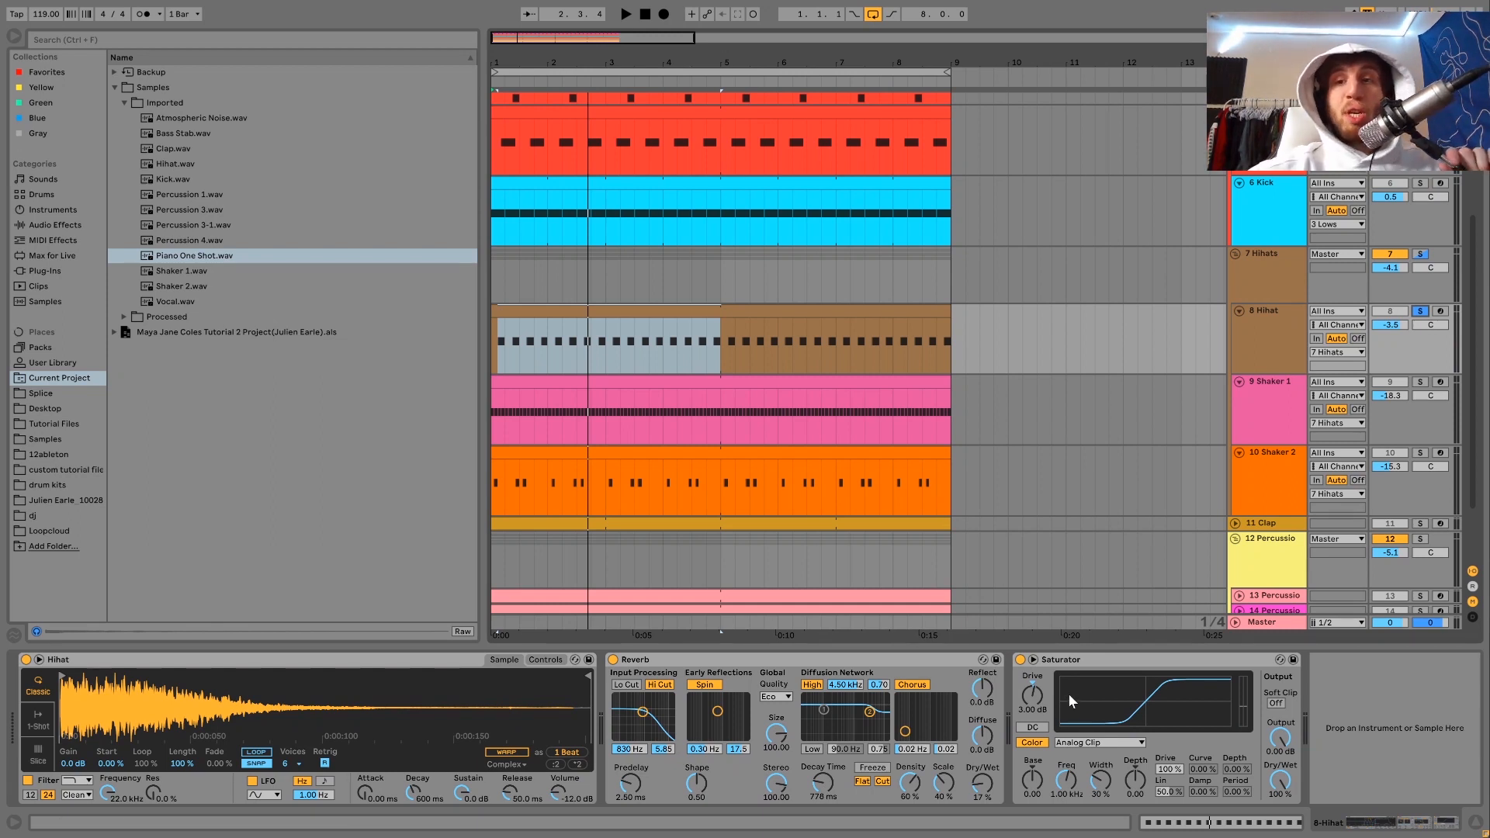
# Play the Shaker 1 track soloed, examining its clip's MIDI notes and velocities and its sample waveform.
pyautogui.click(1262, 409)
pyautogui.click(1421, 383)
pyautogui.press('space')
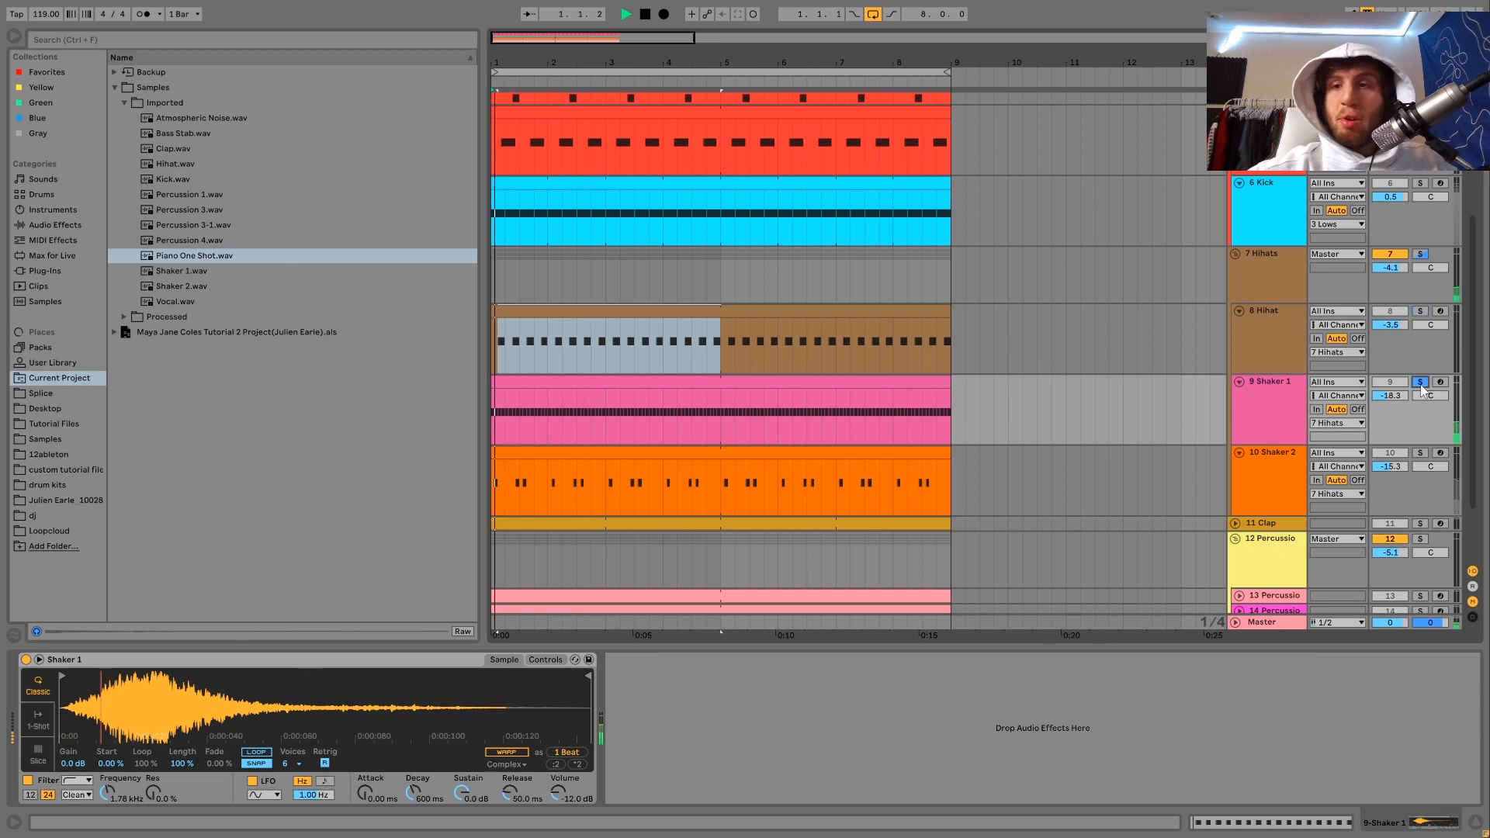
pyautogui.doubleClick(891, 386)
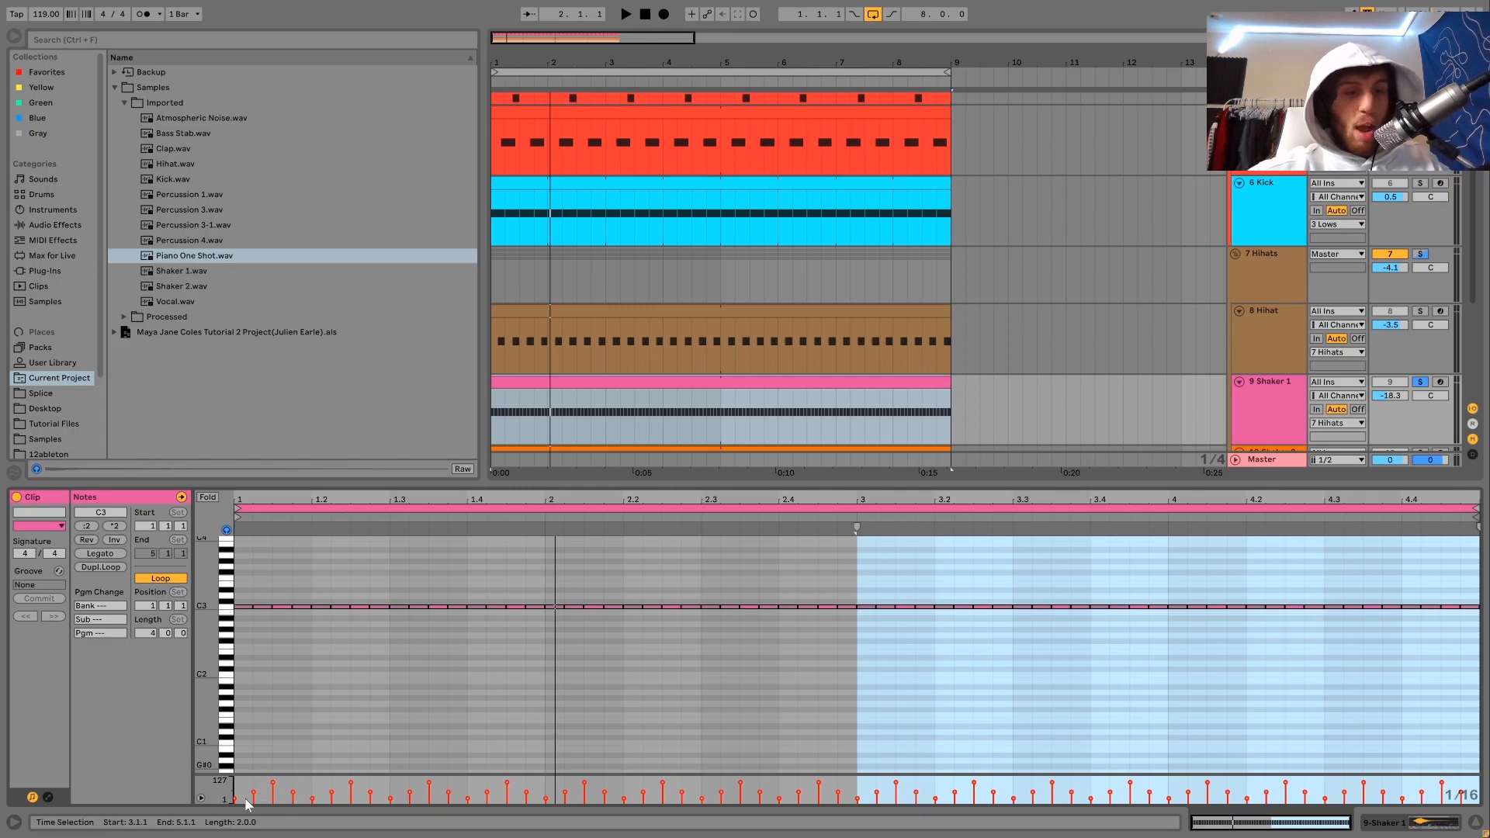
pyautogui.click(1259, 383)
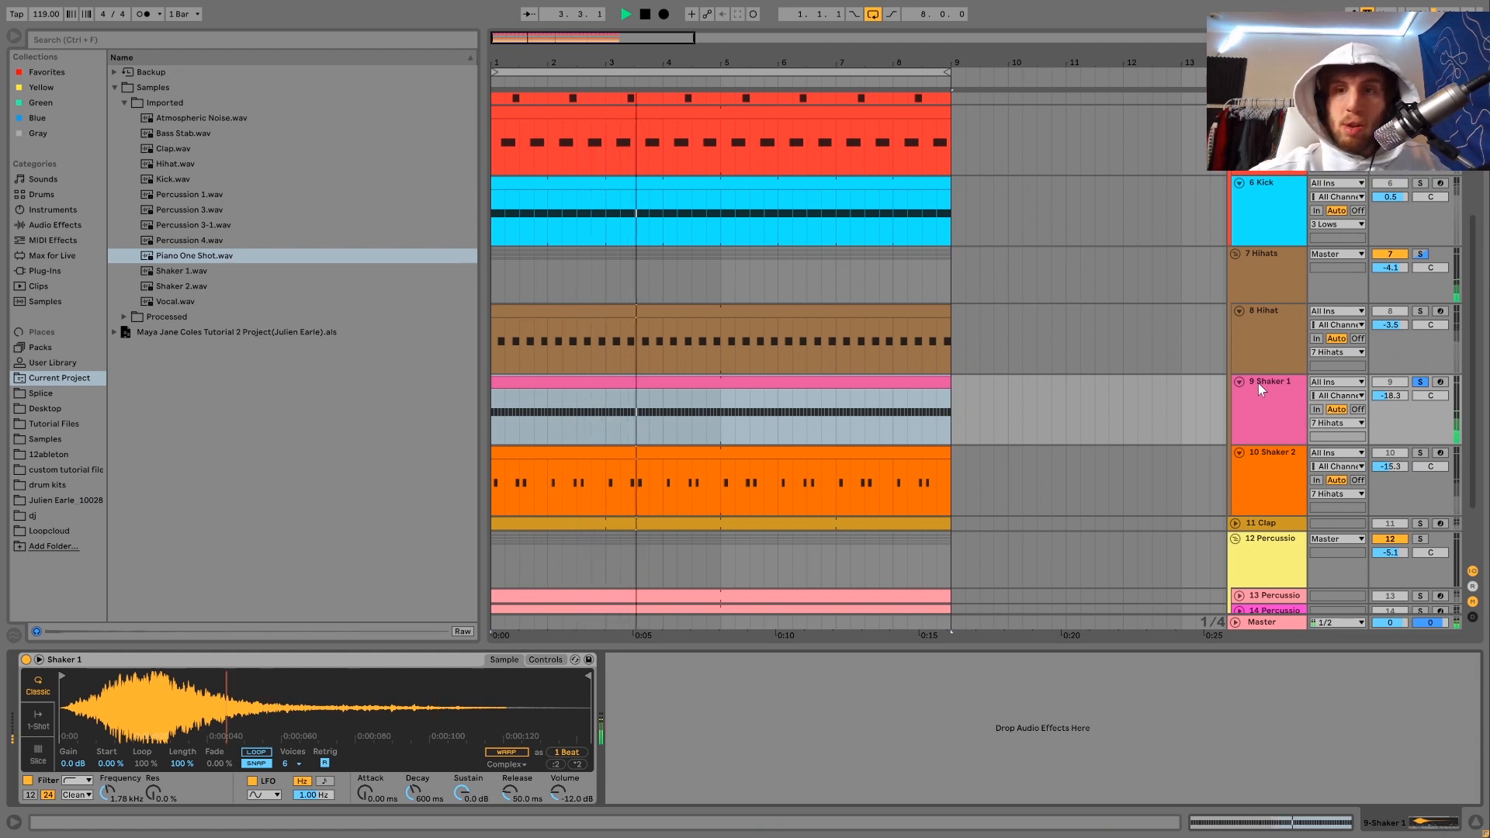
pyautogui.press('space')
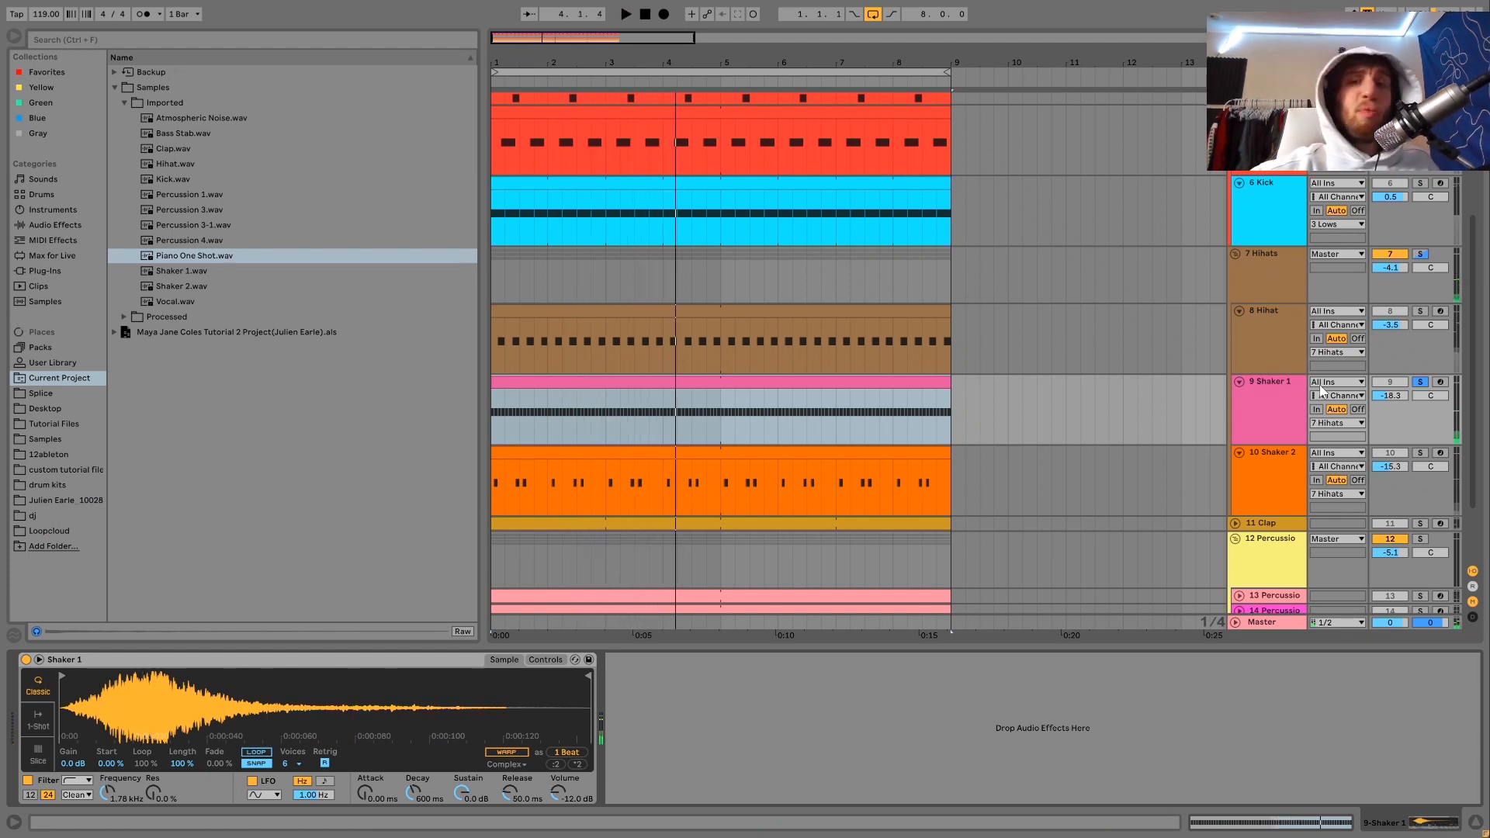
# Unsolo Shaker 1 and compare the full mix with the shaker muted and active, leaving it active.
pyautogui.click(1420, 382)
pyautogui.press('space')
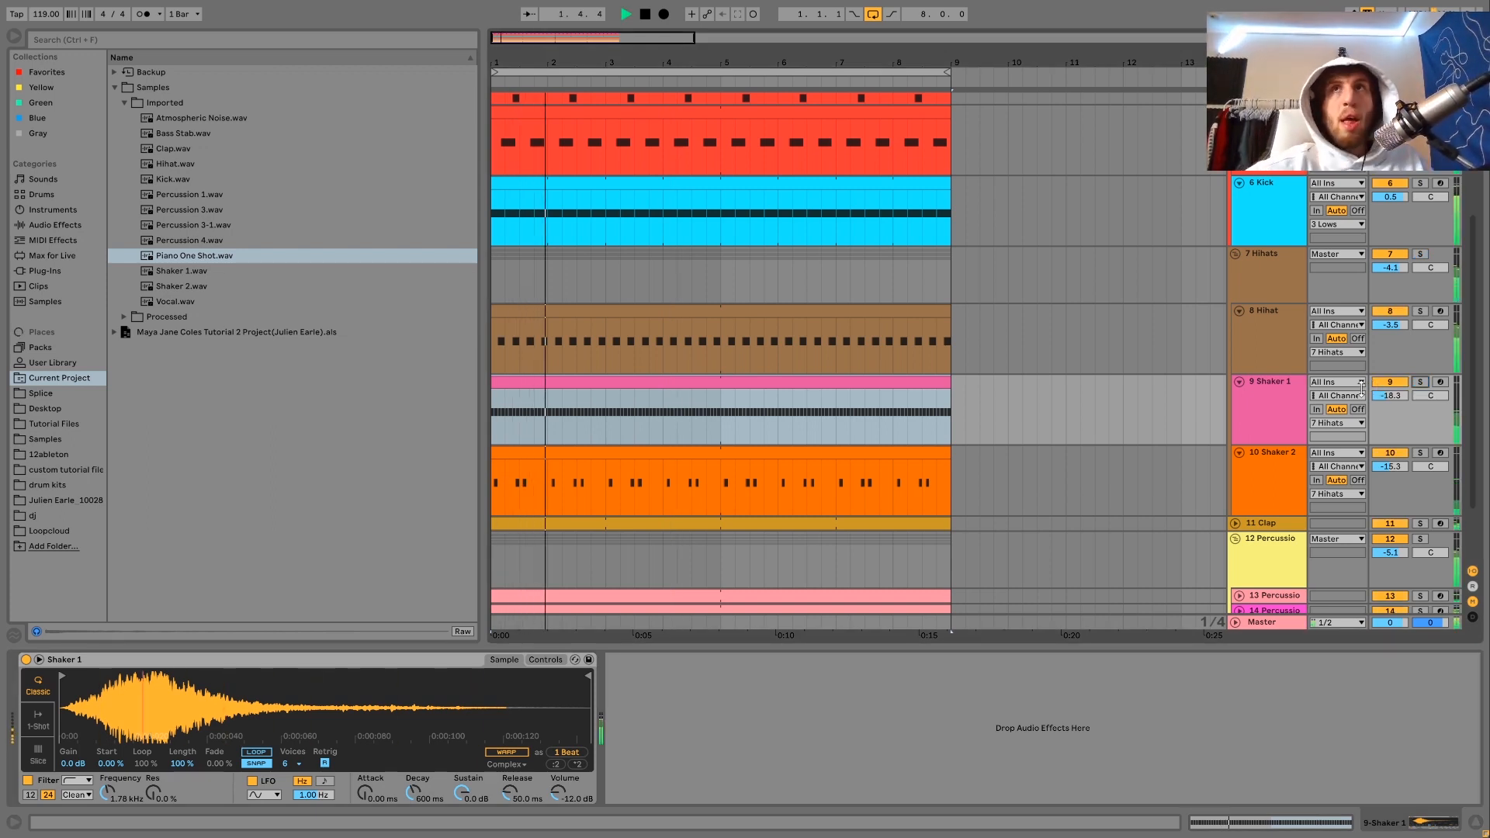
pyautogui.press('space')
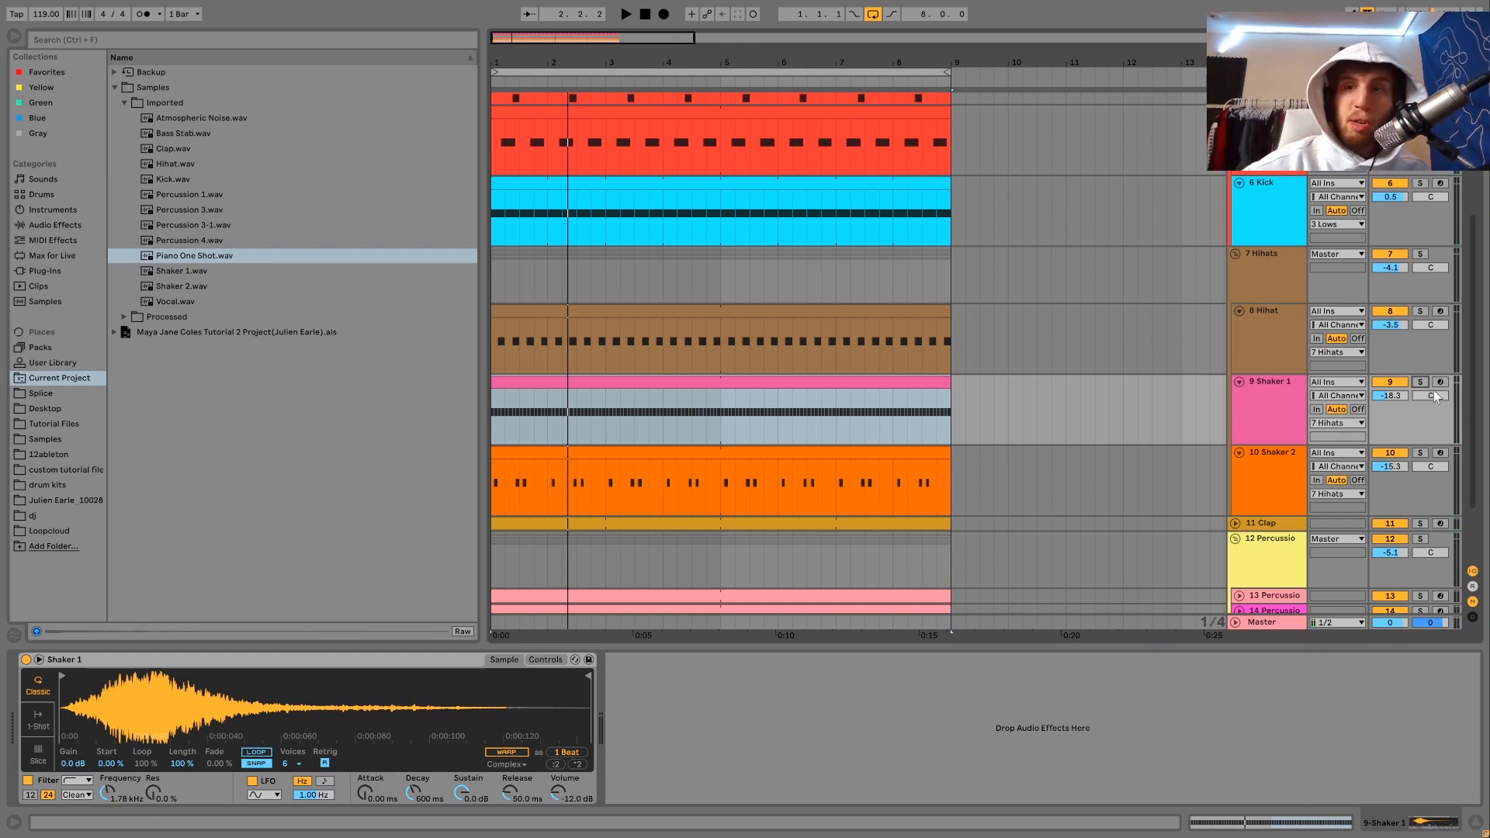
pyautogui.press('space')
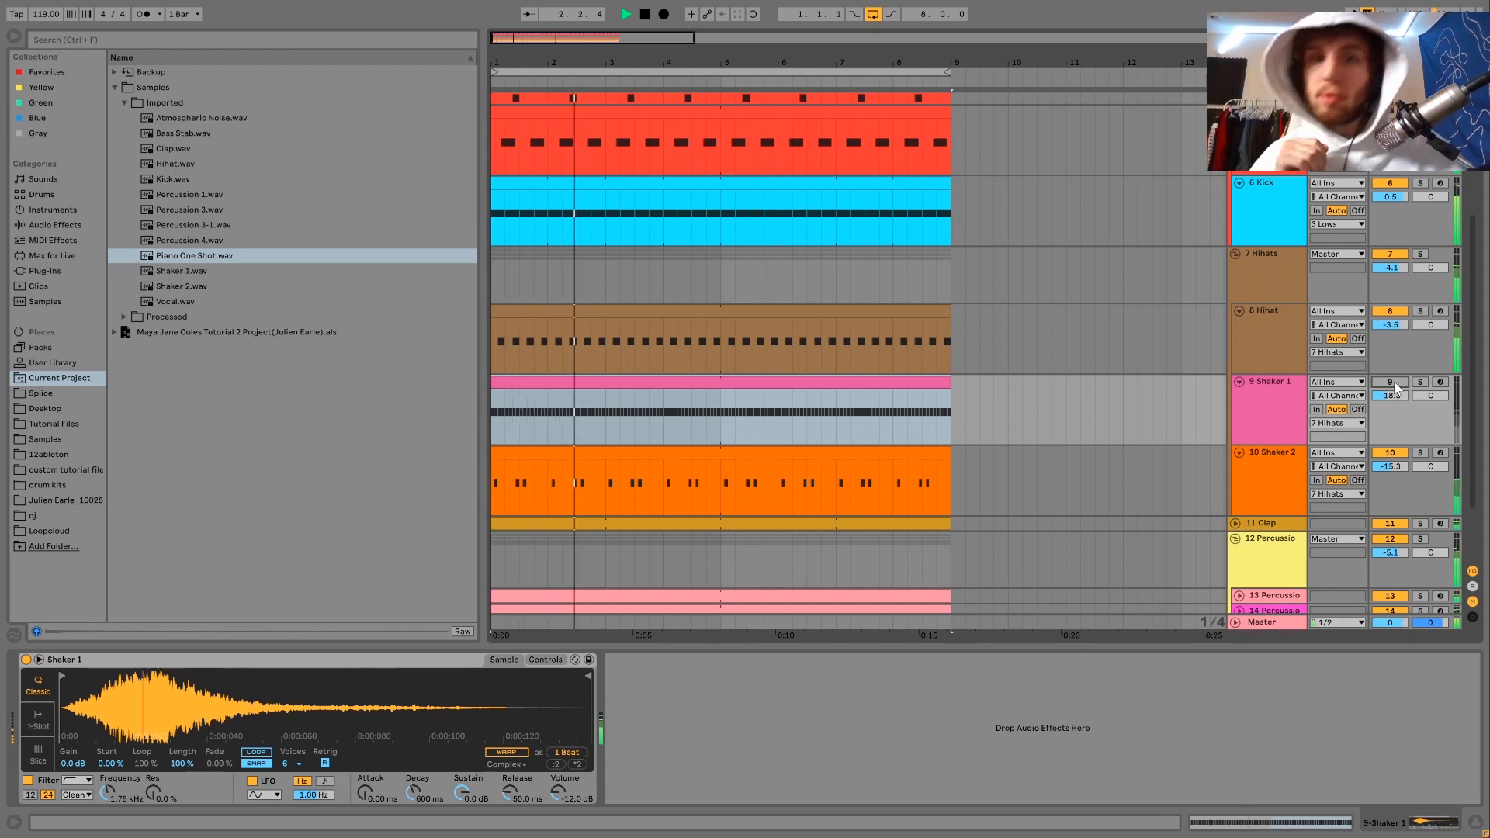
pyautogui.click(1394, 383)
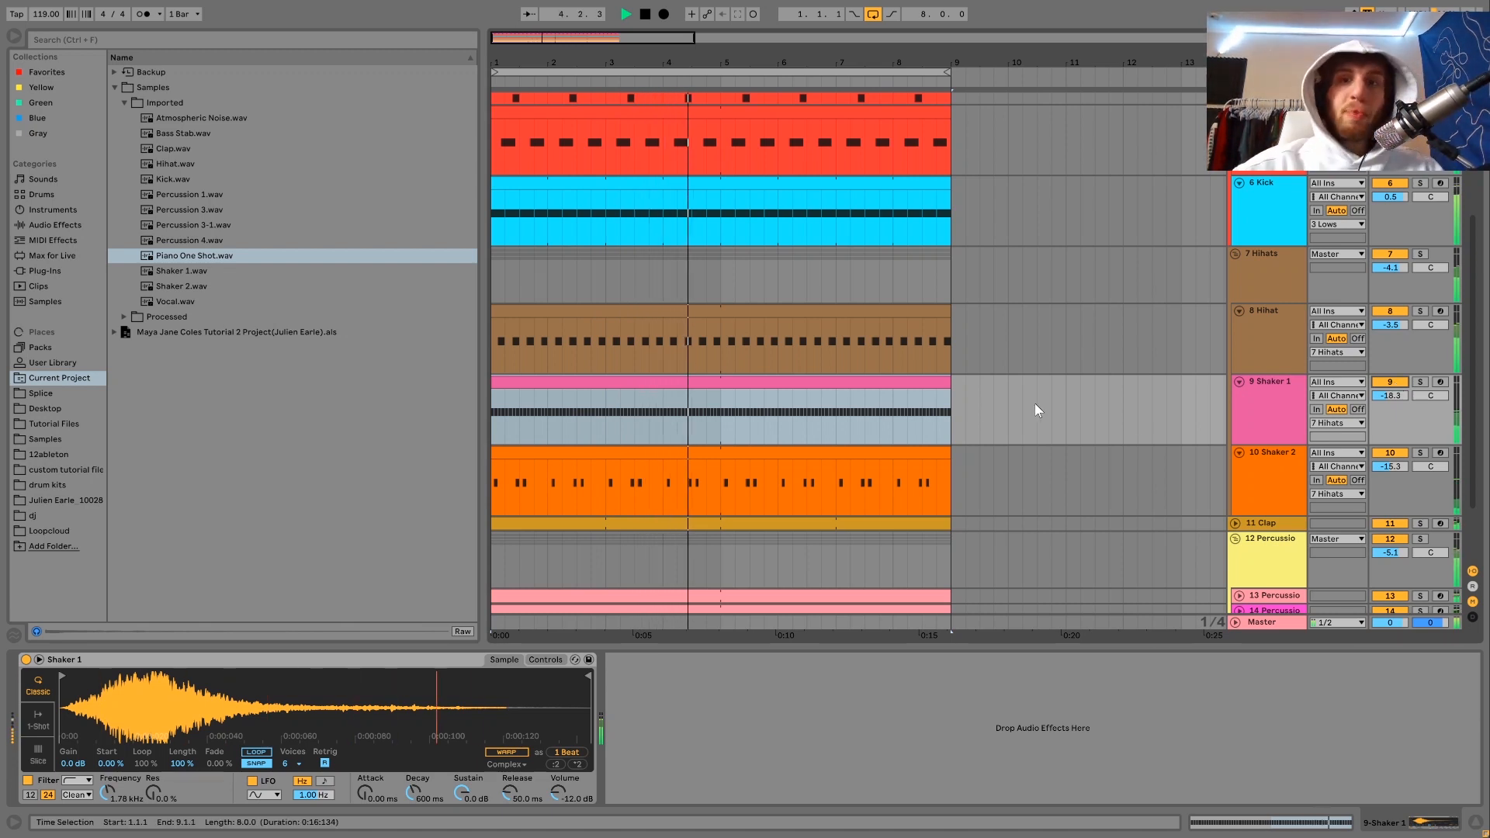
pyautogui.click(906, 382)
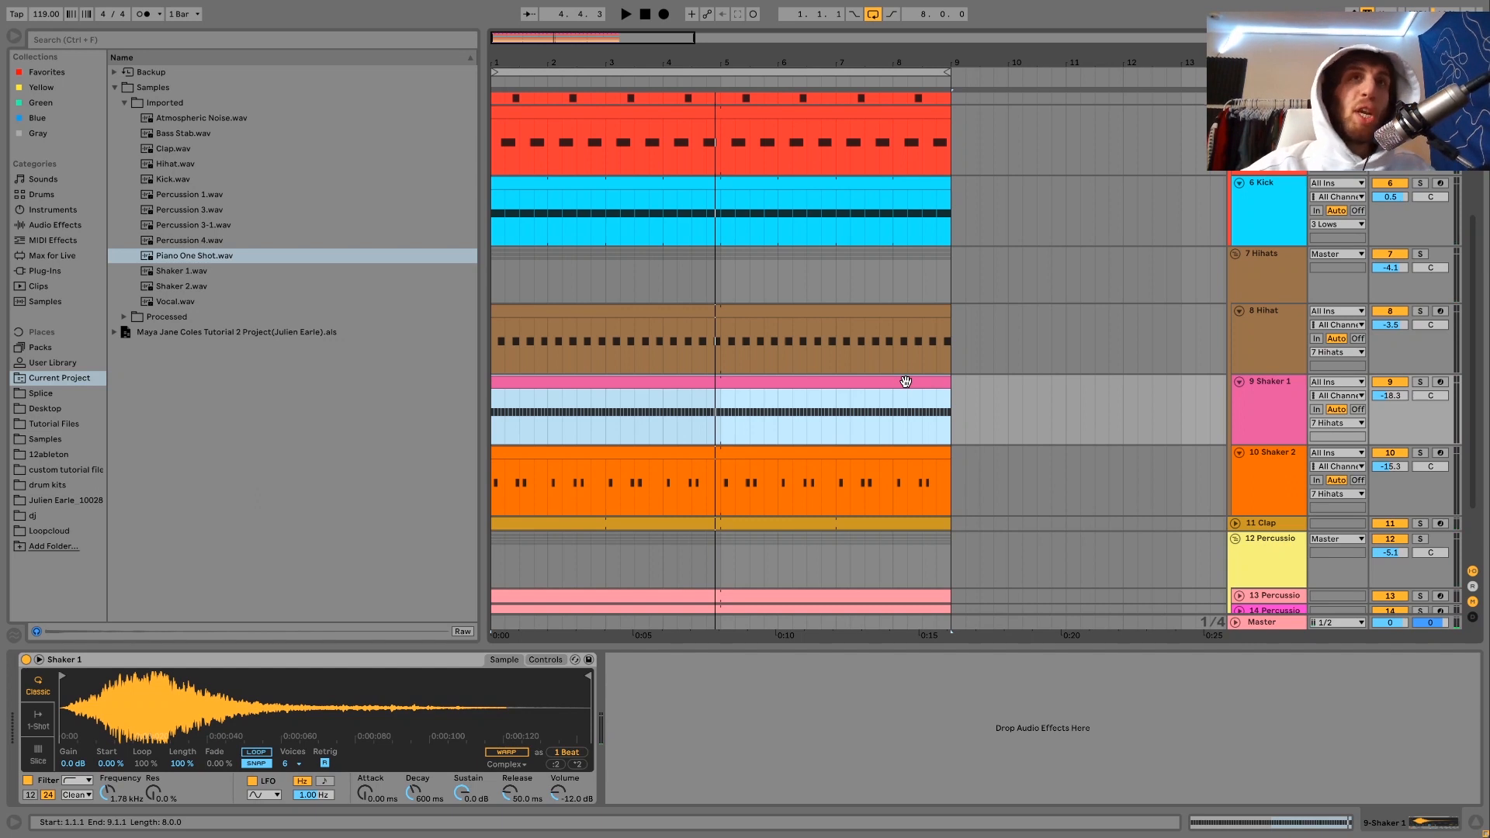
pyautogui.press('space')
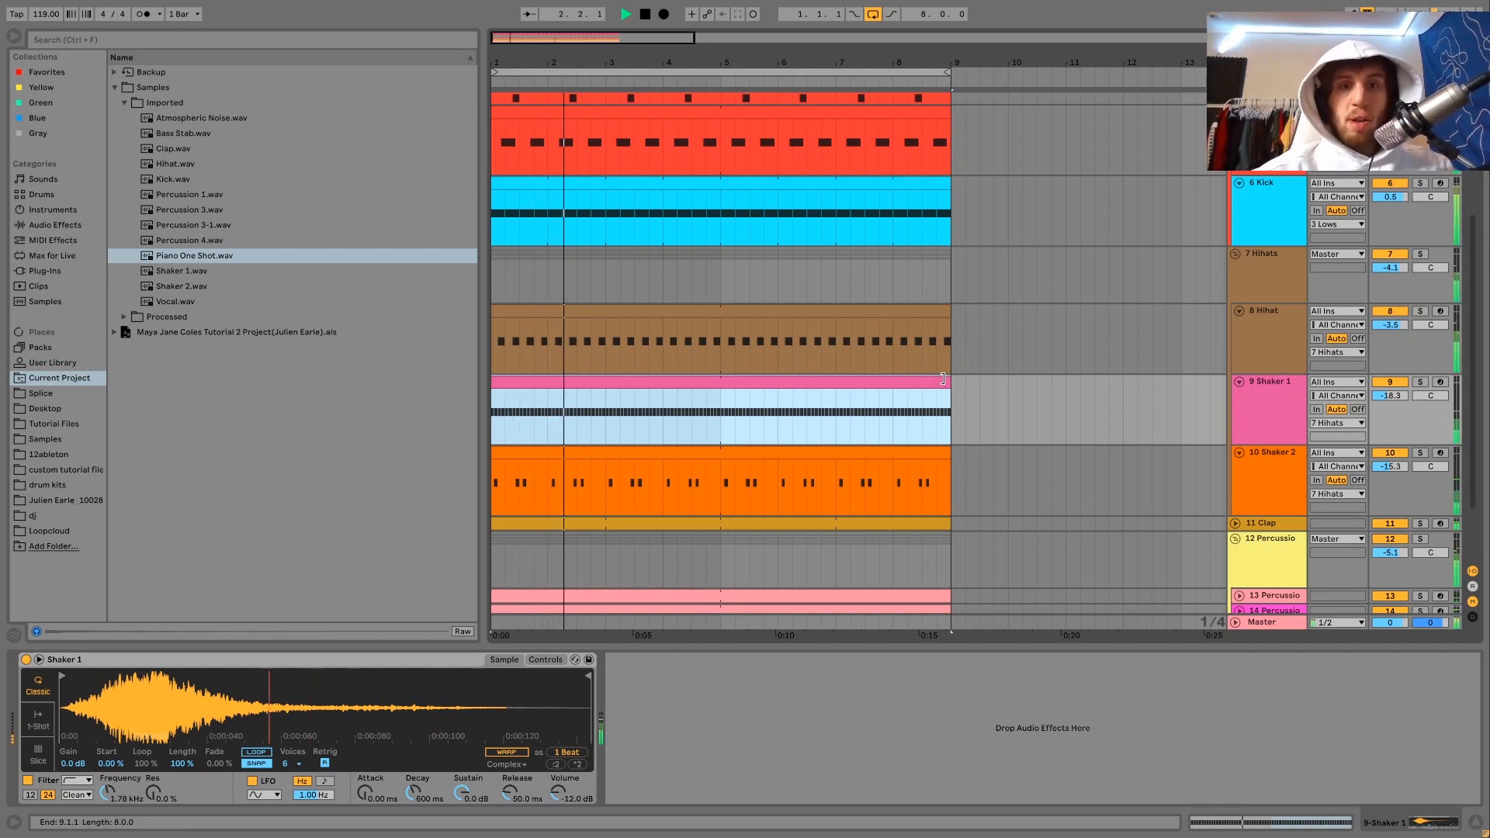
# Show the Shaker 2 sample and play the track soloed, adding the Hihat track to the solo to hear both together.
pyautogui.click(1281, 497)
pyautogui.press('space')
pyautogui.click(1422, 454)
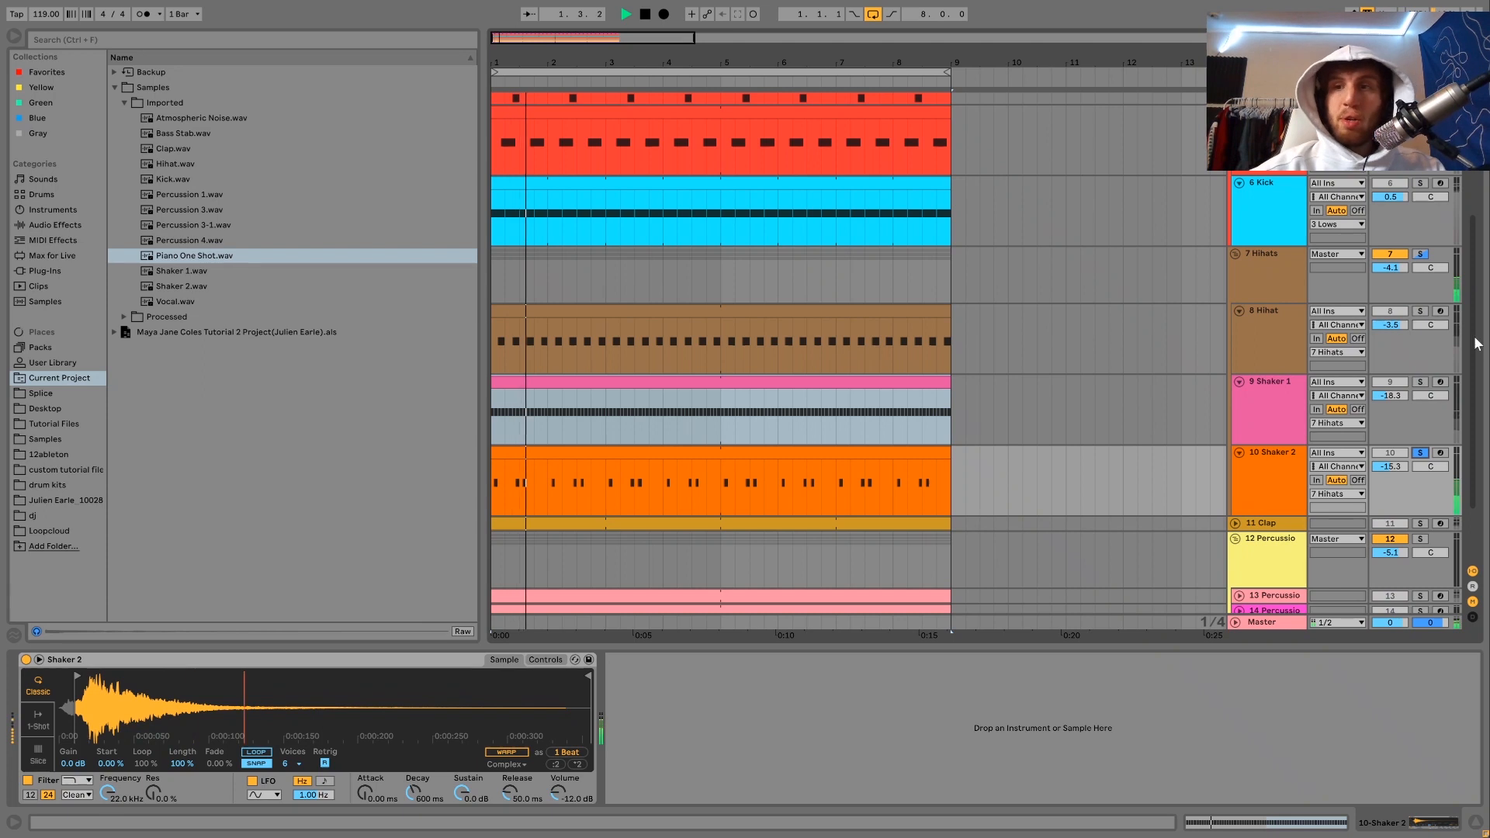
pyautogui.keyDown('ctrl'); pyautogui.click(1420, 311); pyautogui.keyUp('ctrl')
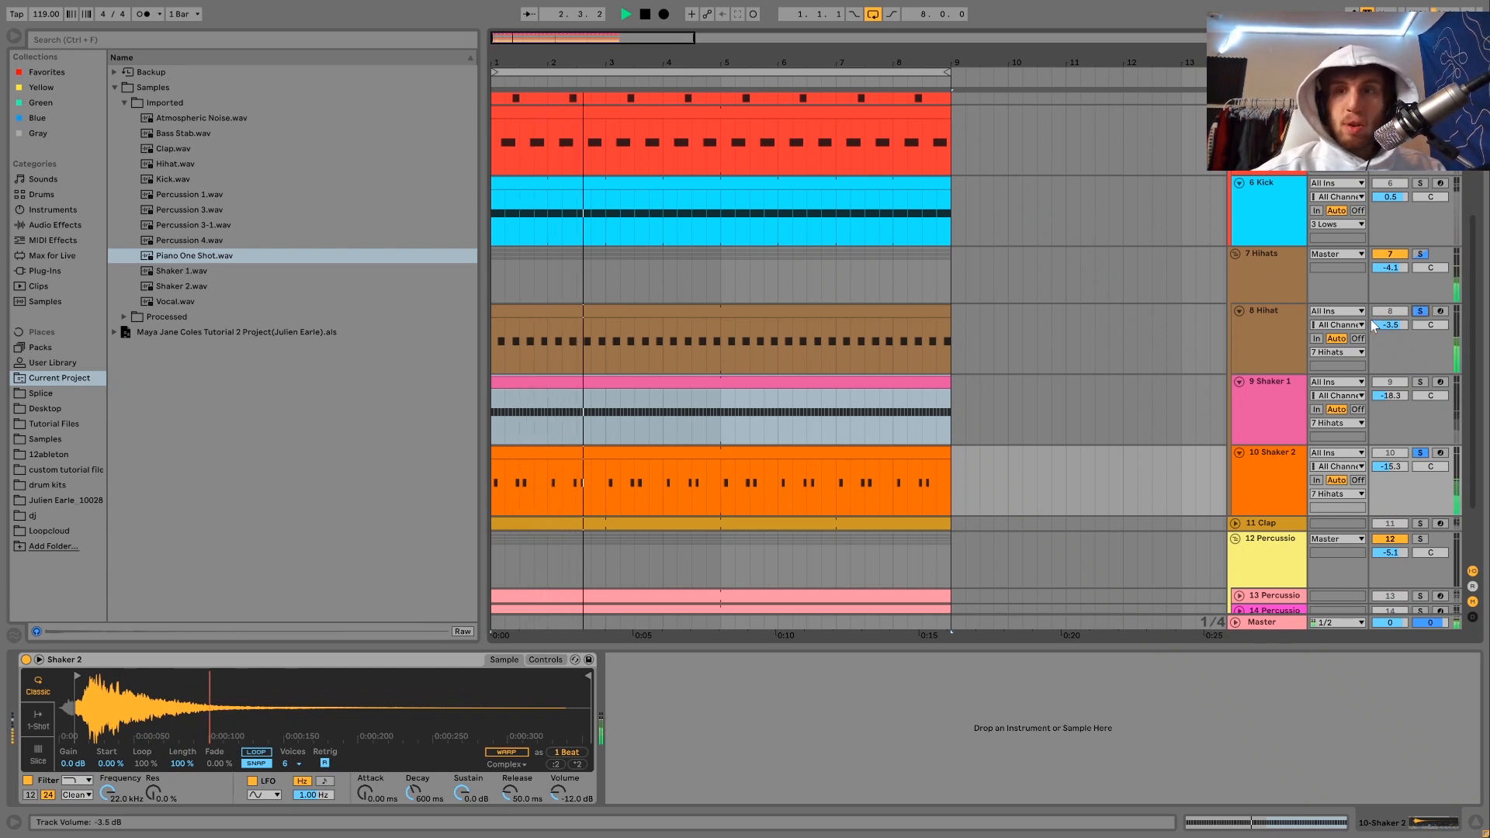
pyautogui.press('space')
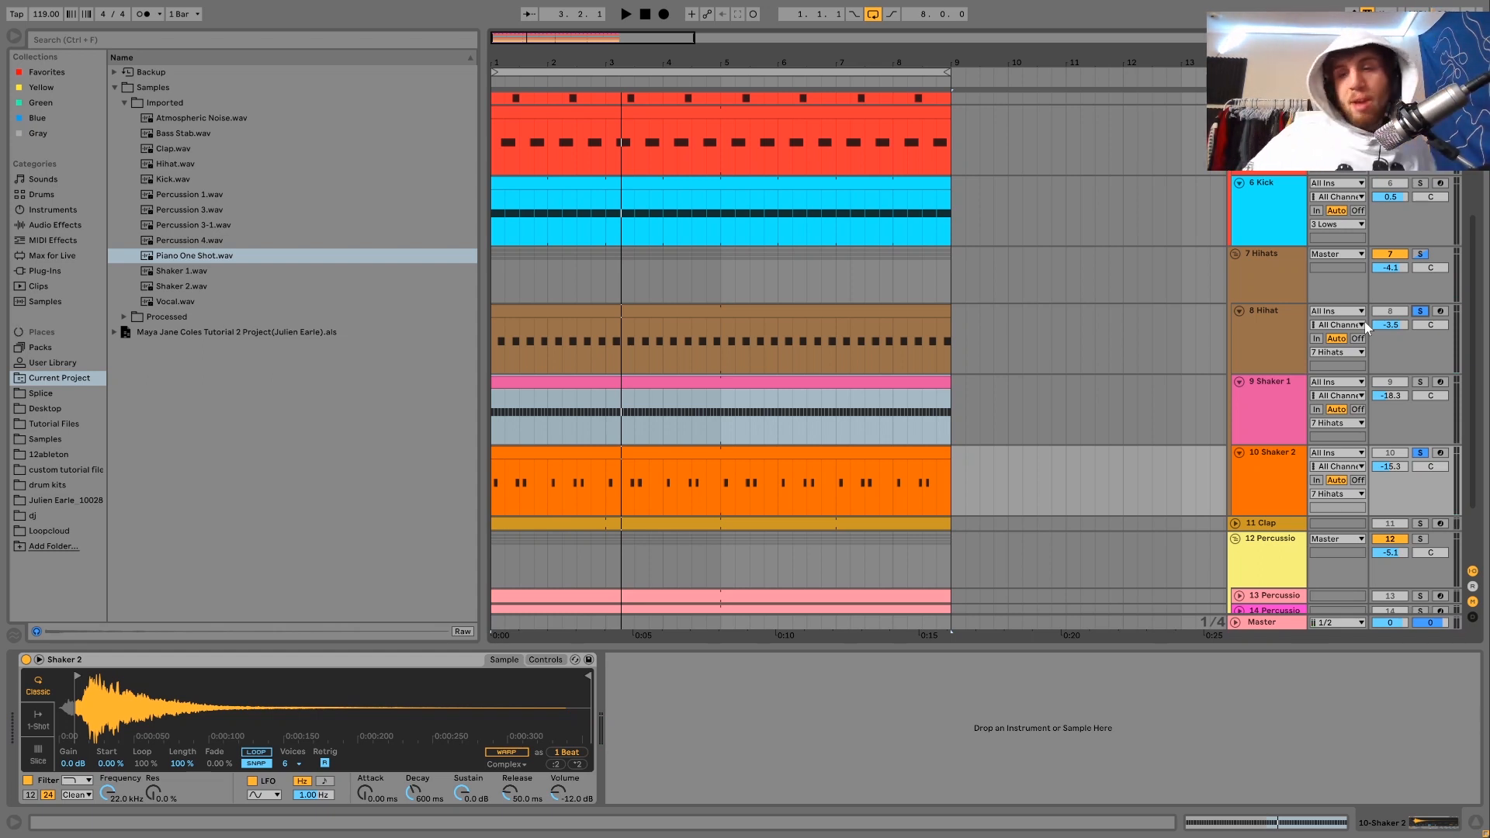
pyautogui.press('space')
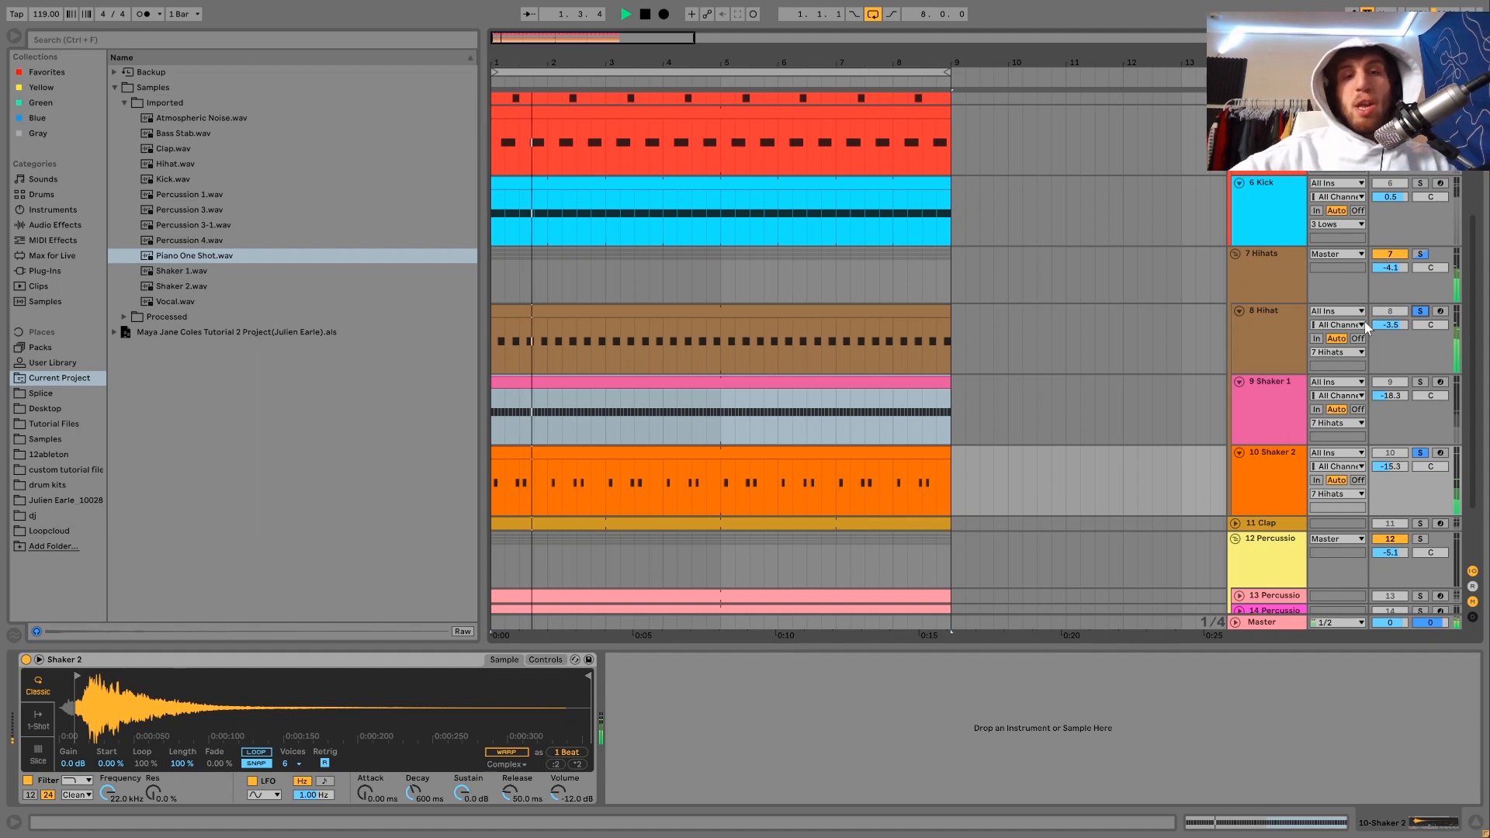
pyautogui.press('space')
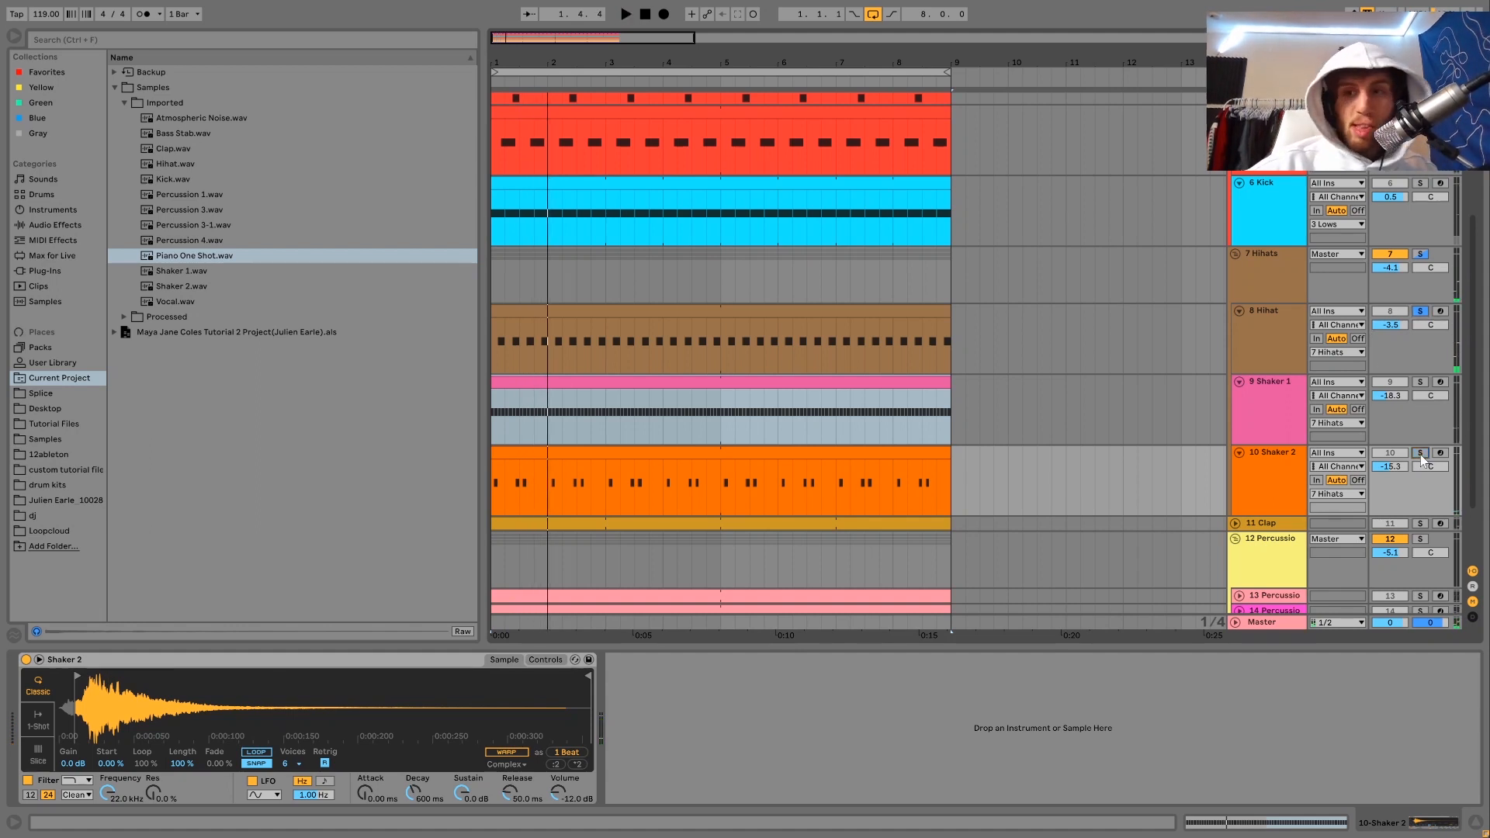
# Play Hihat and Shaker 1 soloed together without Shaker 2, and add Shaker 2 back to hear all three.
pyautogui.click(1421, 383)
pyautogui.press('space')
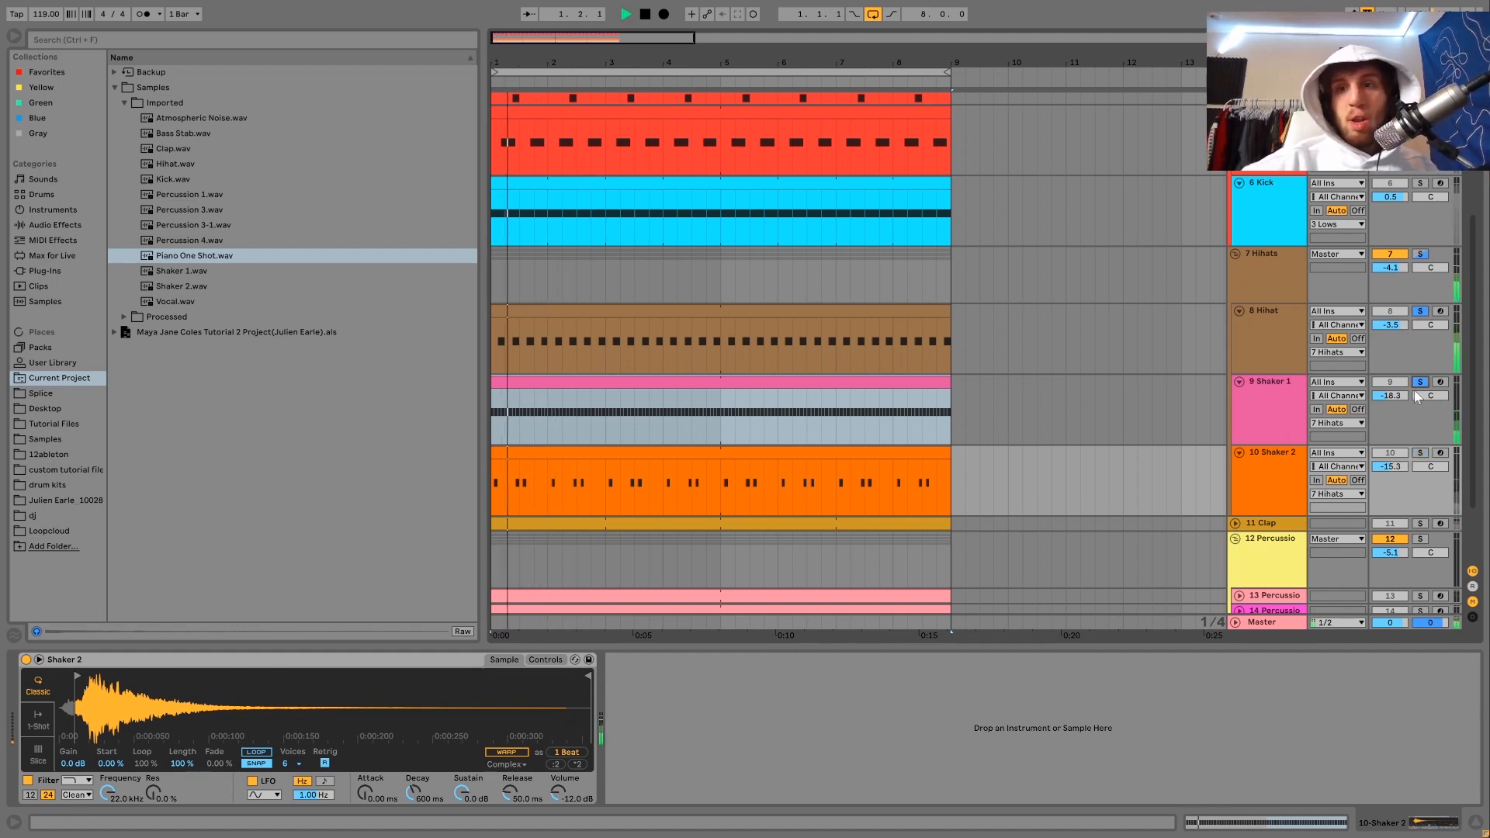
pyautogui.press('space')
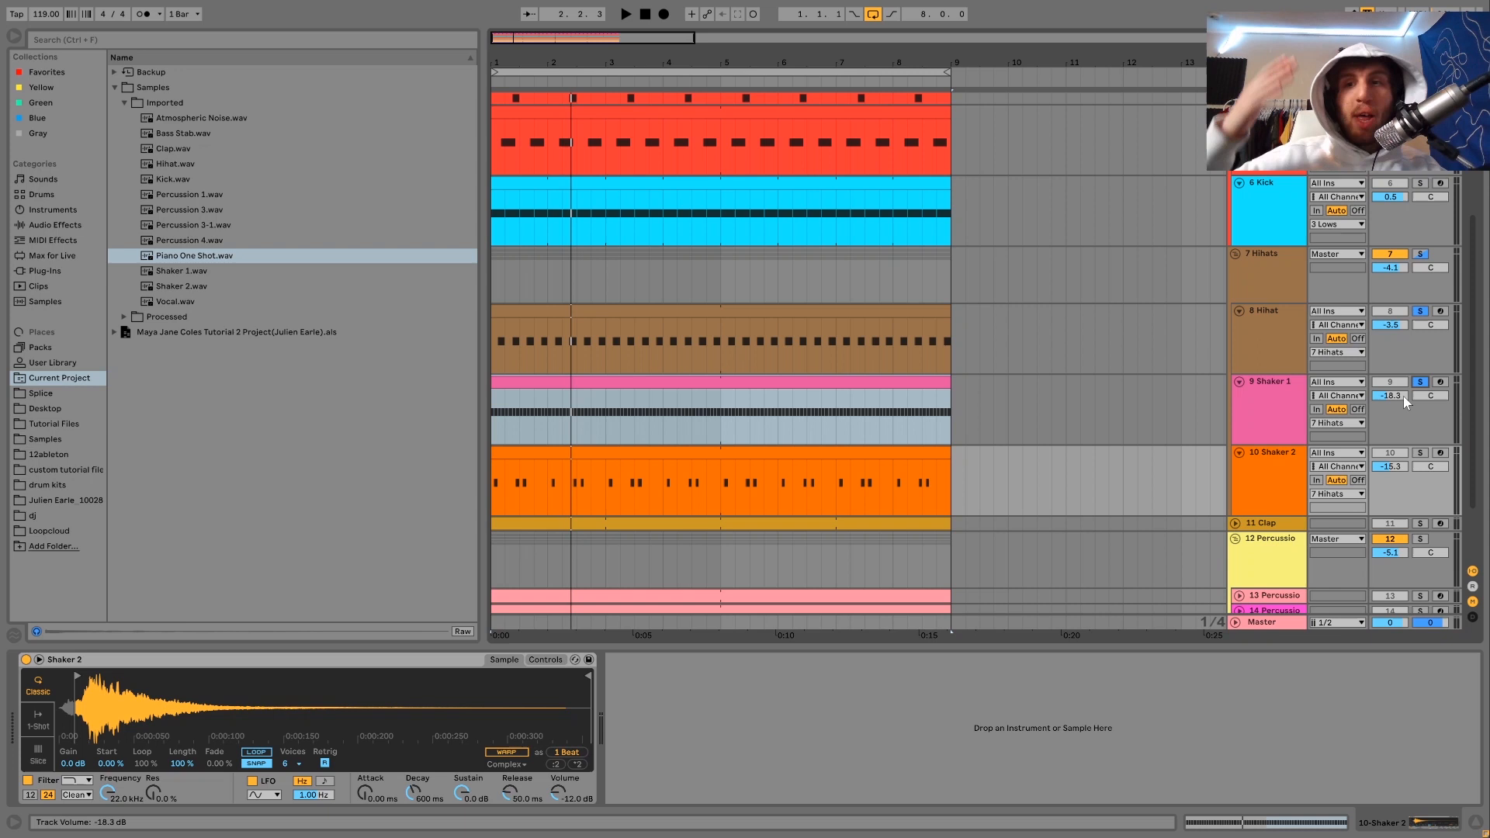
pyautogui.click(1420, 453)
pyautogui.press('space')
pyautogui.click(1287, 478)
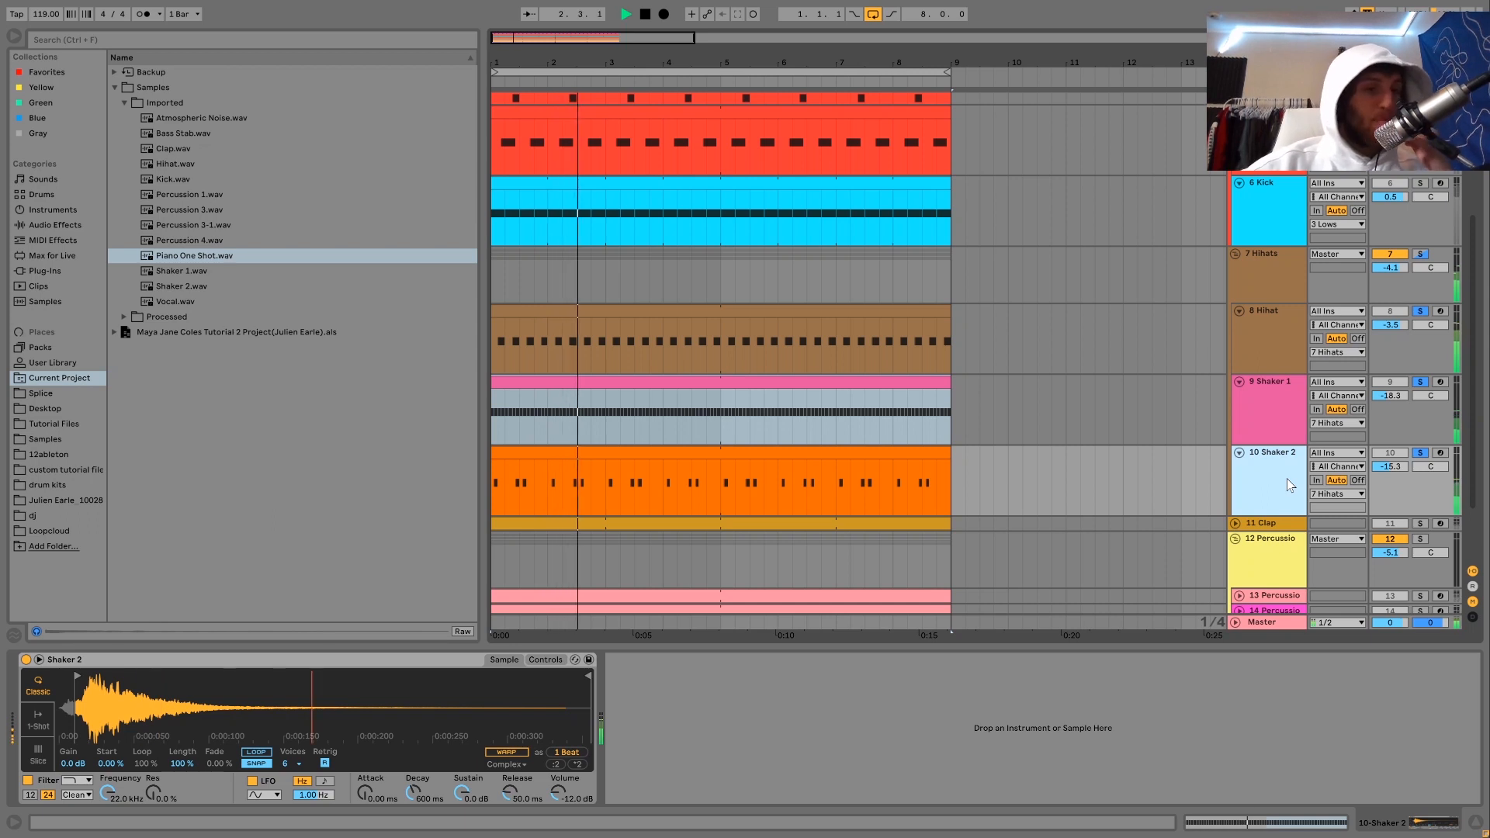
pyautogui.press('space')
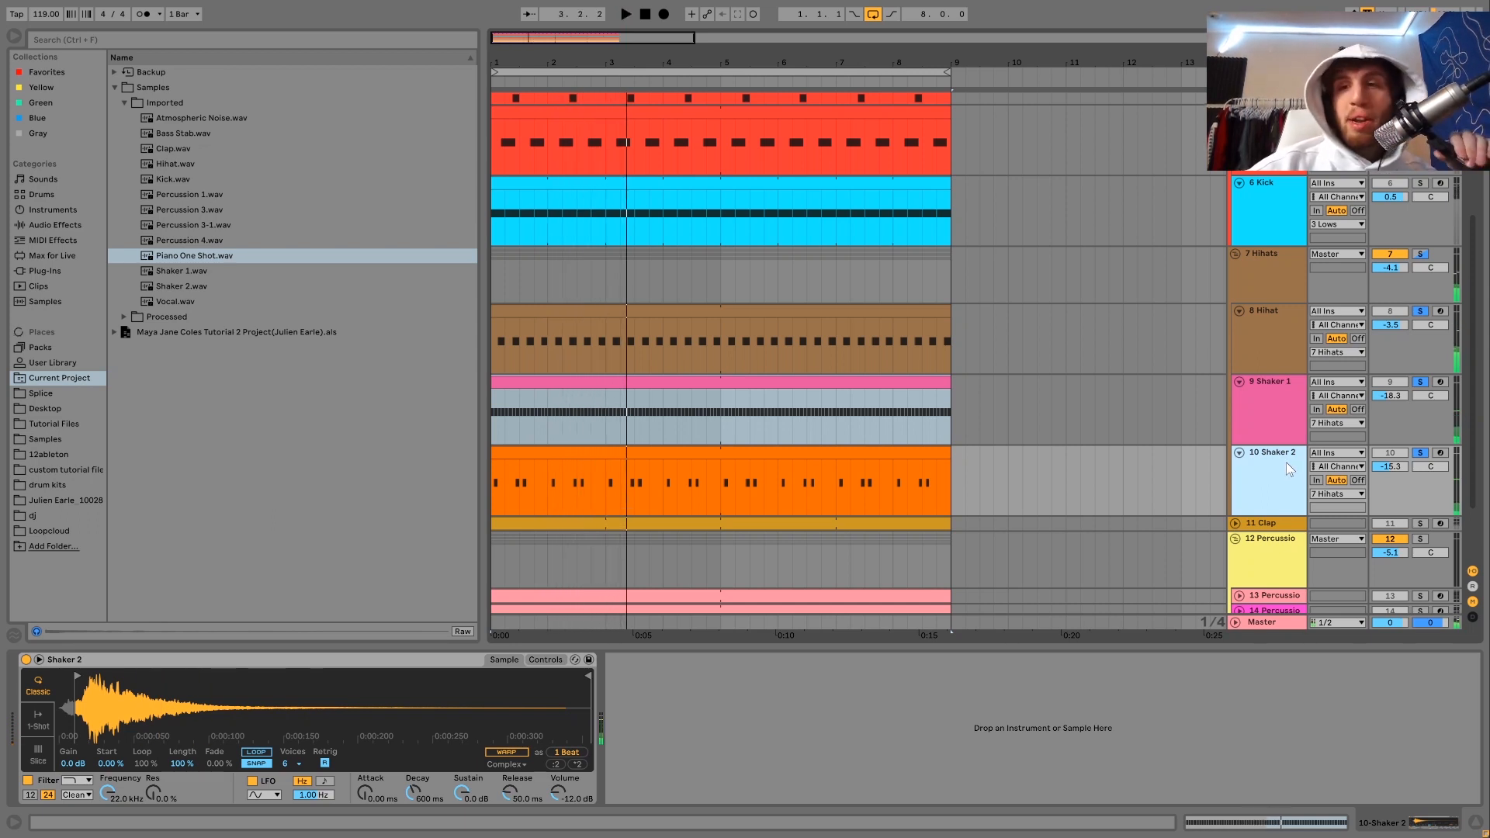
# Select the Hihats group, play it soloed, and clear the solo to hear it in the full mix.
pyautogui.click(1282, 269)
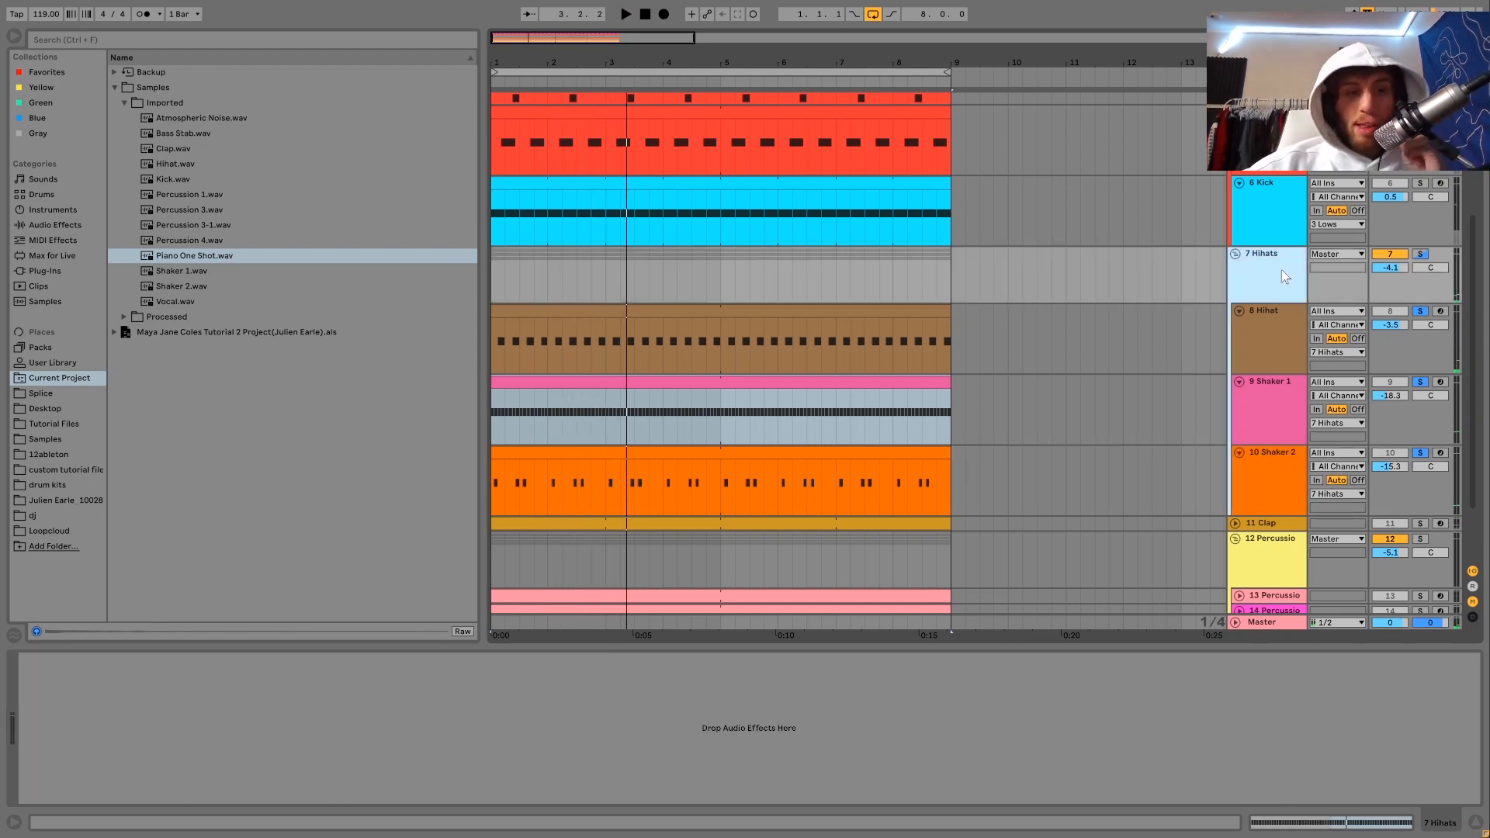
pyautogui.click(1420, 254)
pyautogui.press('space')
pyautogui.click(1419, 254)
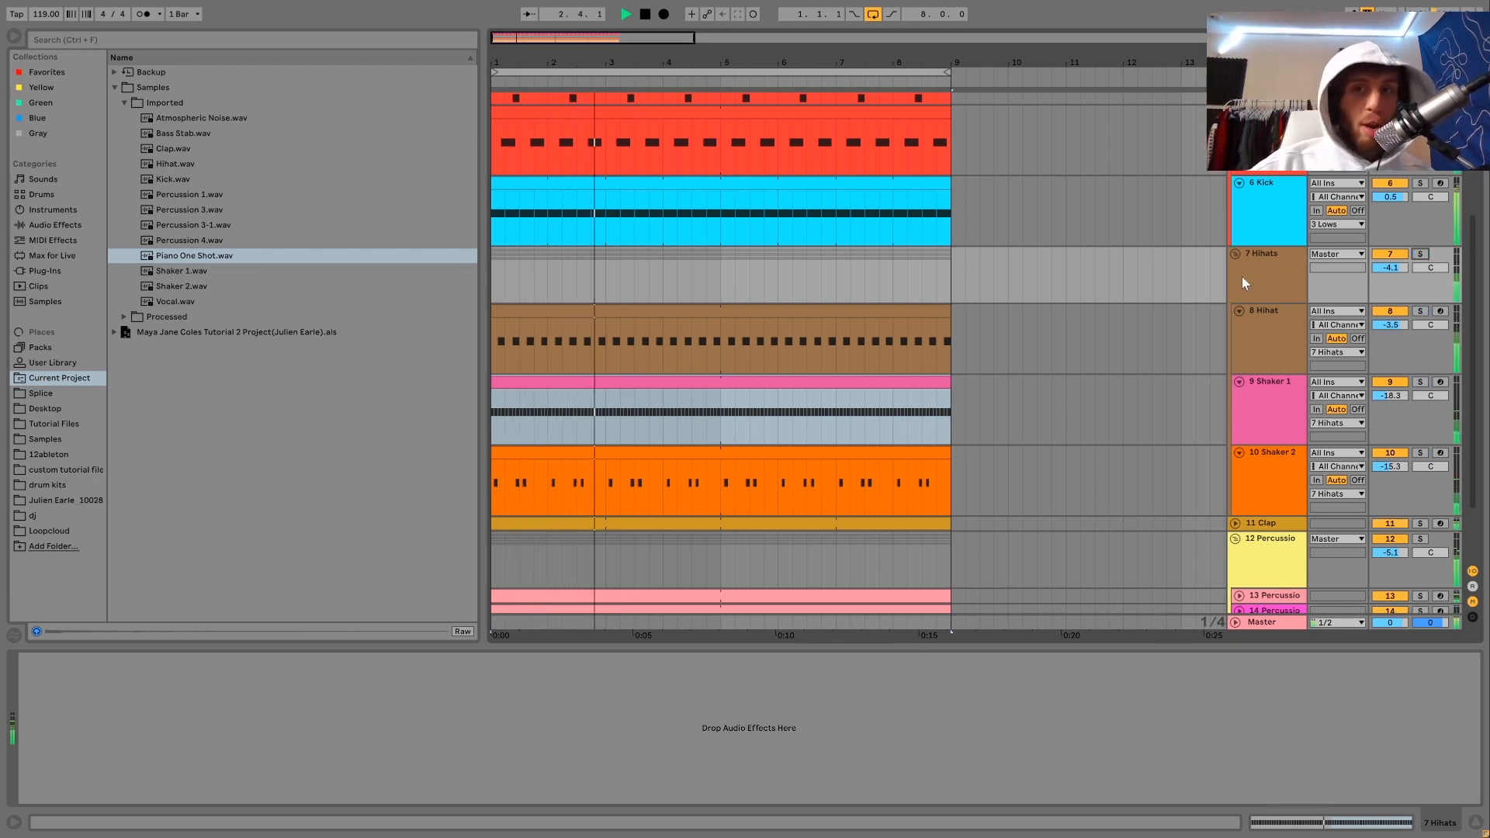
# Expand the Clap track, show its sample and Drum Buss, and play it soloed.
pyautogui.scroll(-2, 1252, 308)
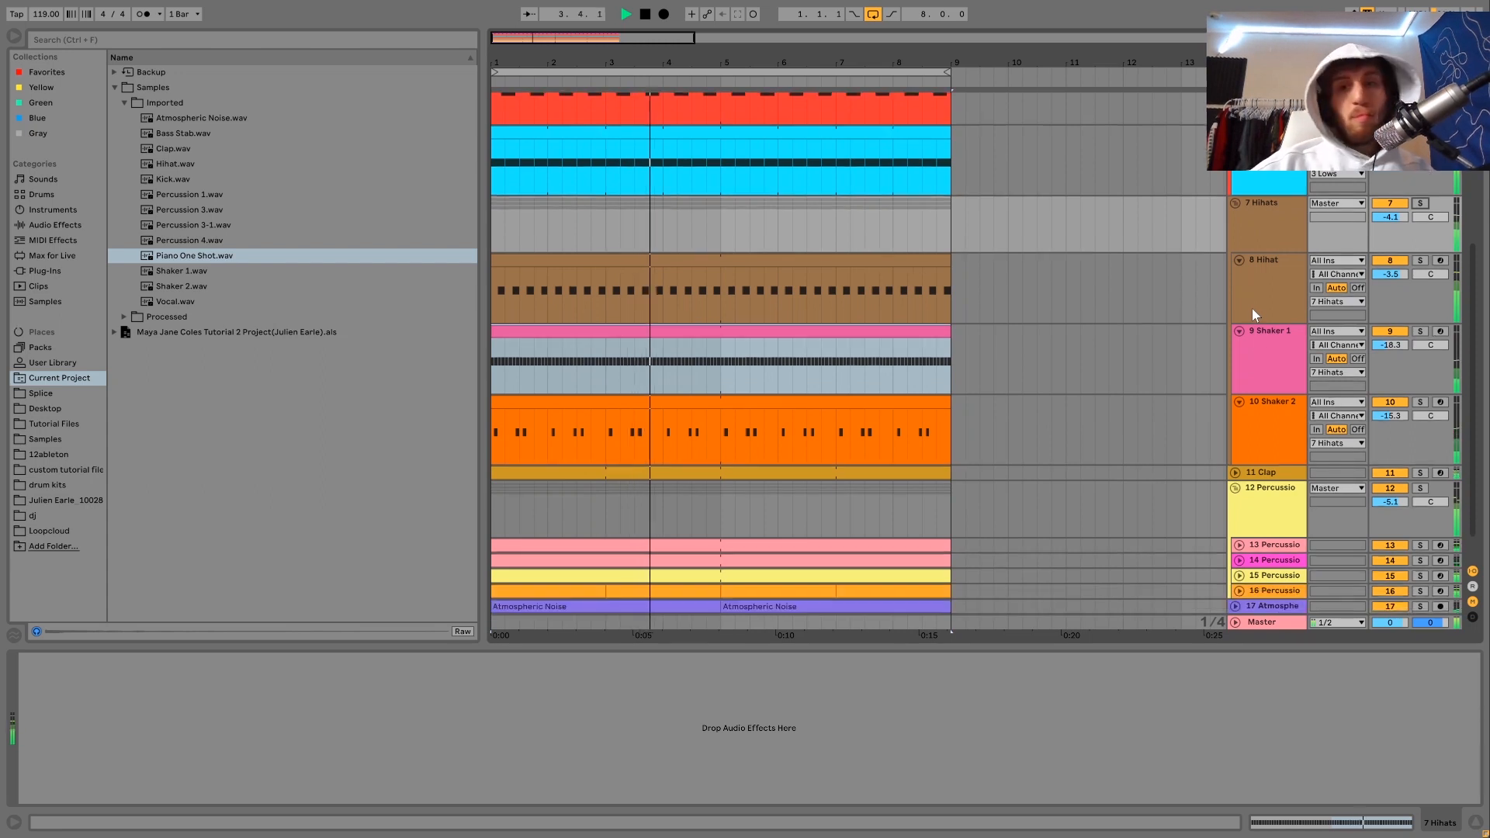
pyautogui.click(1236, 473)
pyautogui.click(1269, 479)
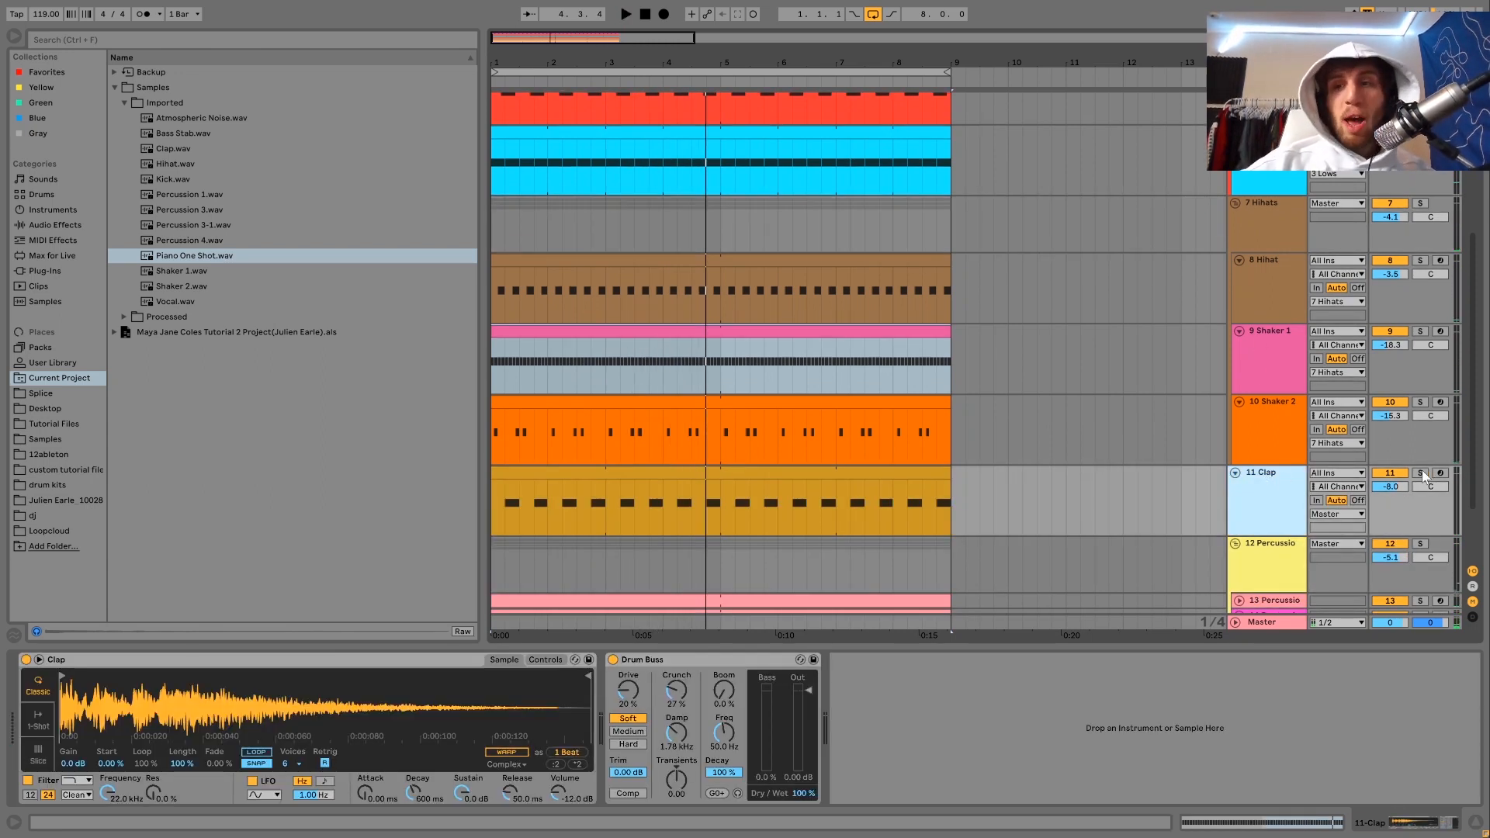
pyautogui.click(1421, 473)
pyautogui.press('space')
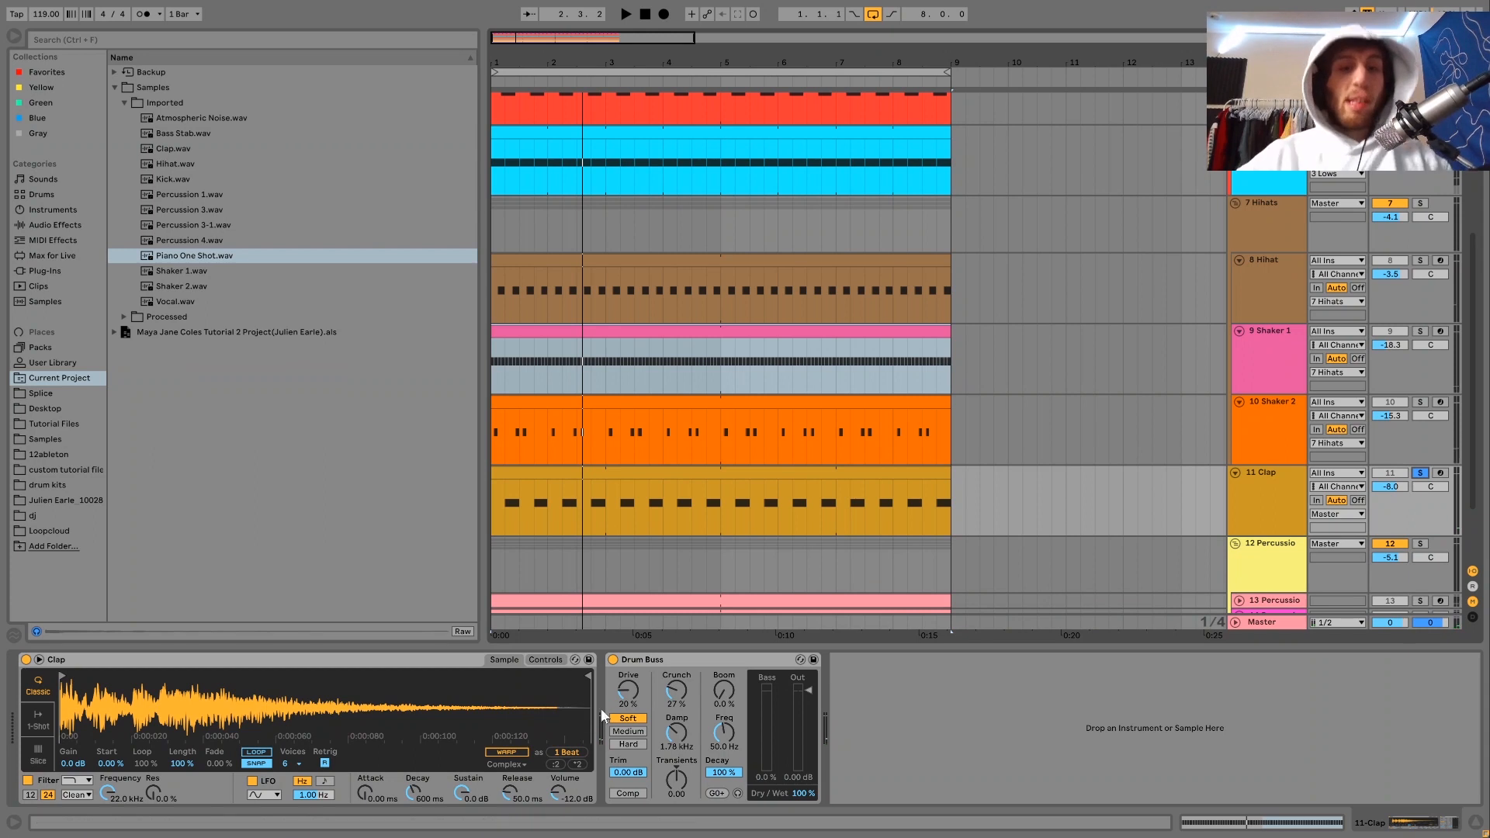
# Compare the soloed Clap with its Drum Buss bypassed and enabled, leaving the effect on.
pyautogui.press('space')
pyautogui.click(614, 659)
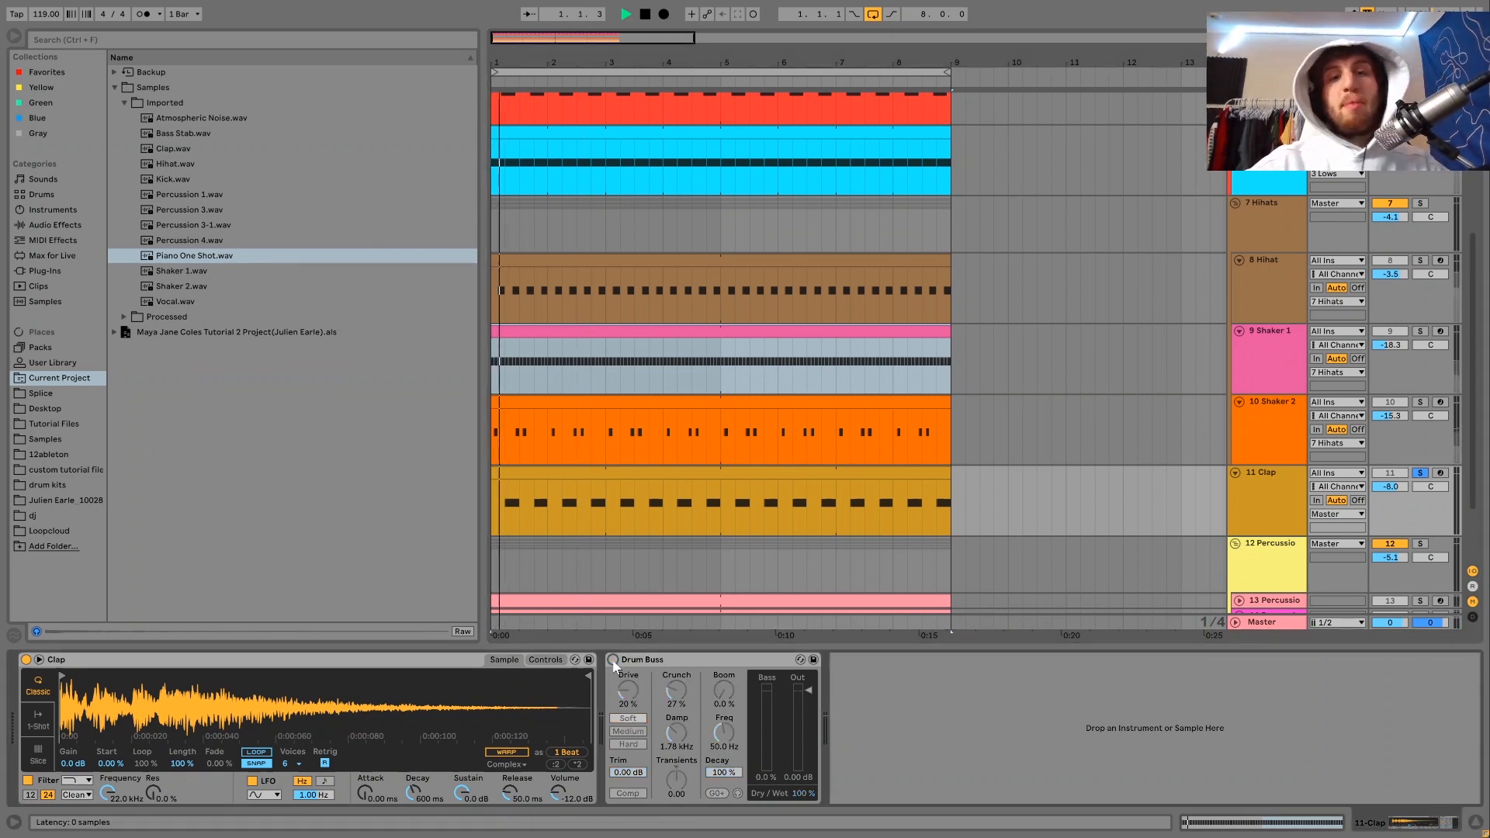
pyautogui.click(613, 659)
pyautogui.press('space')
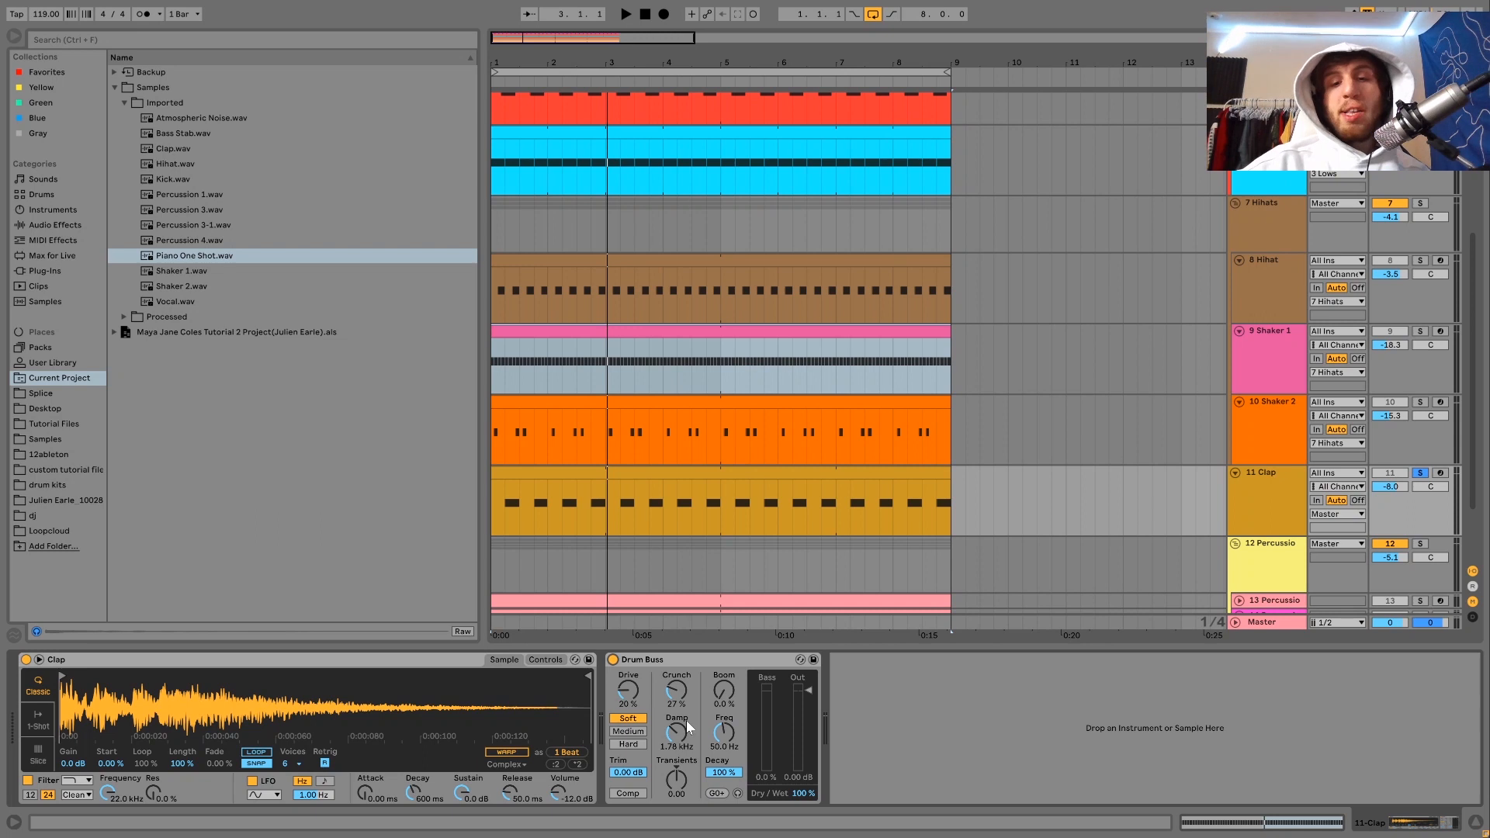
# Replay the soloed Clap with Drum Buss on, and unsolo the track to play it within the full mix.
pyautogui.press('space')
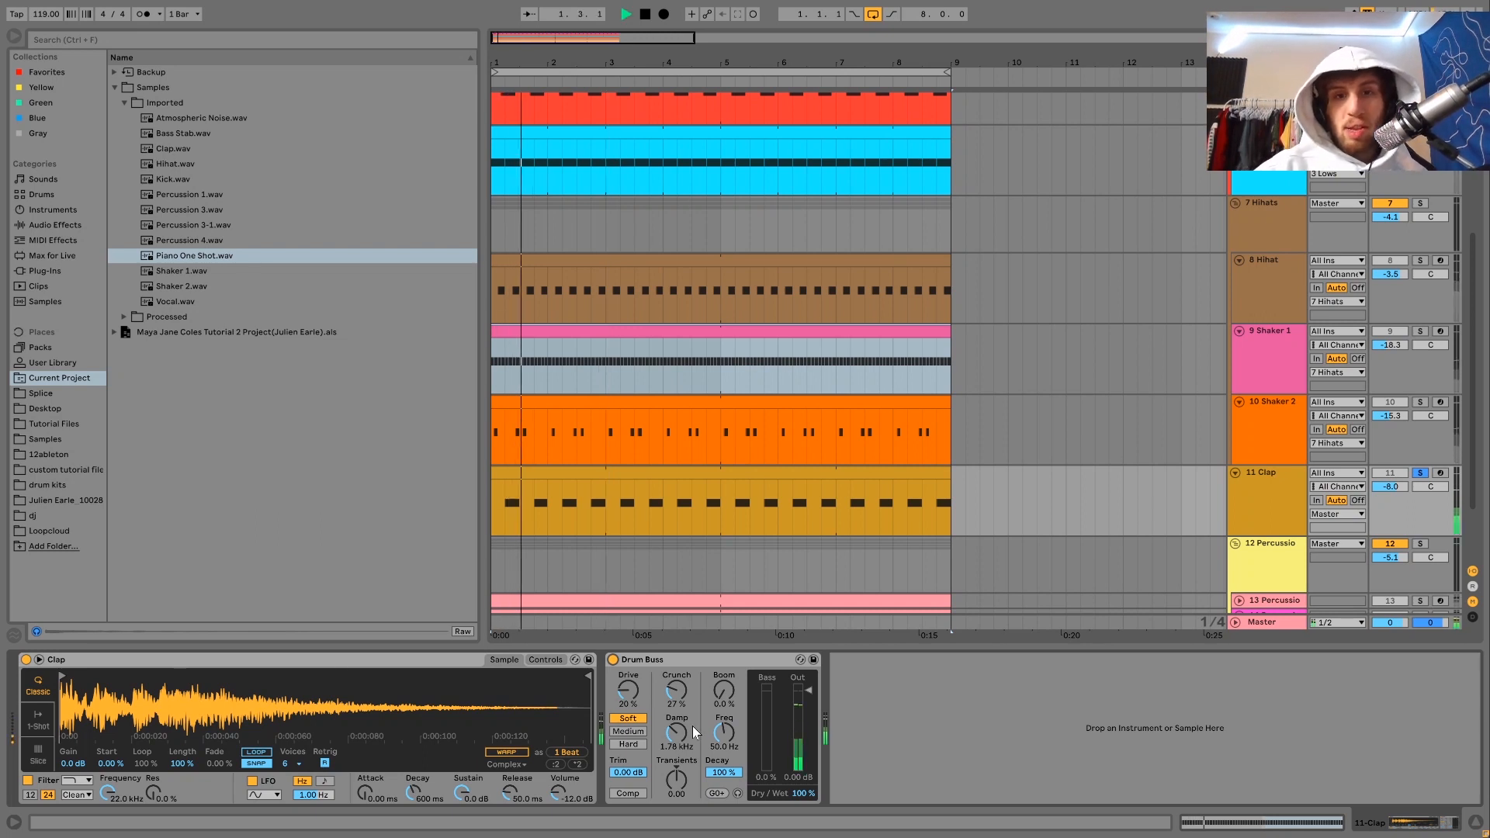
pyautogui.press('space')
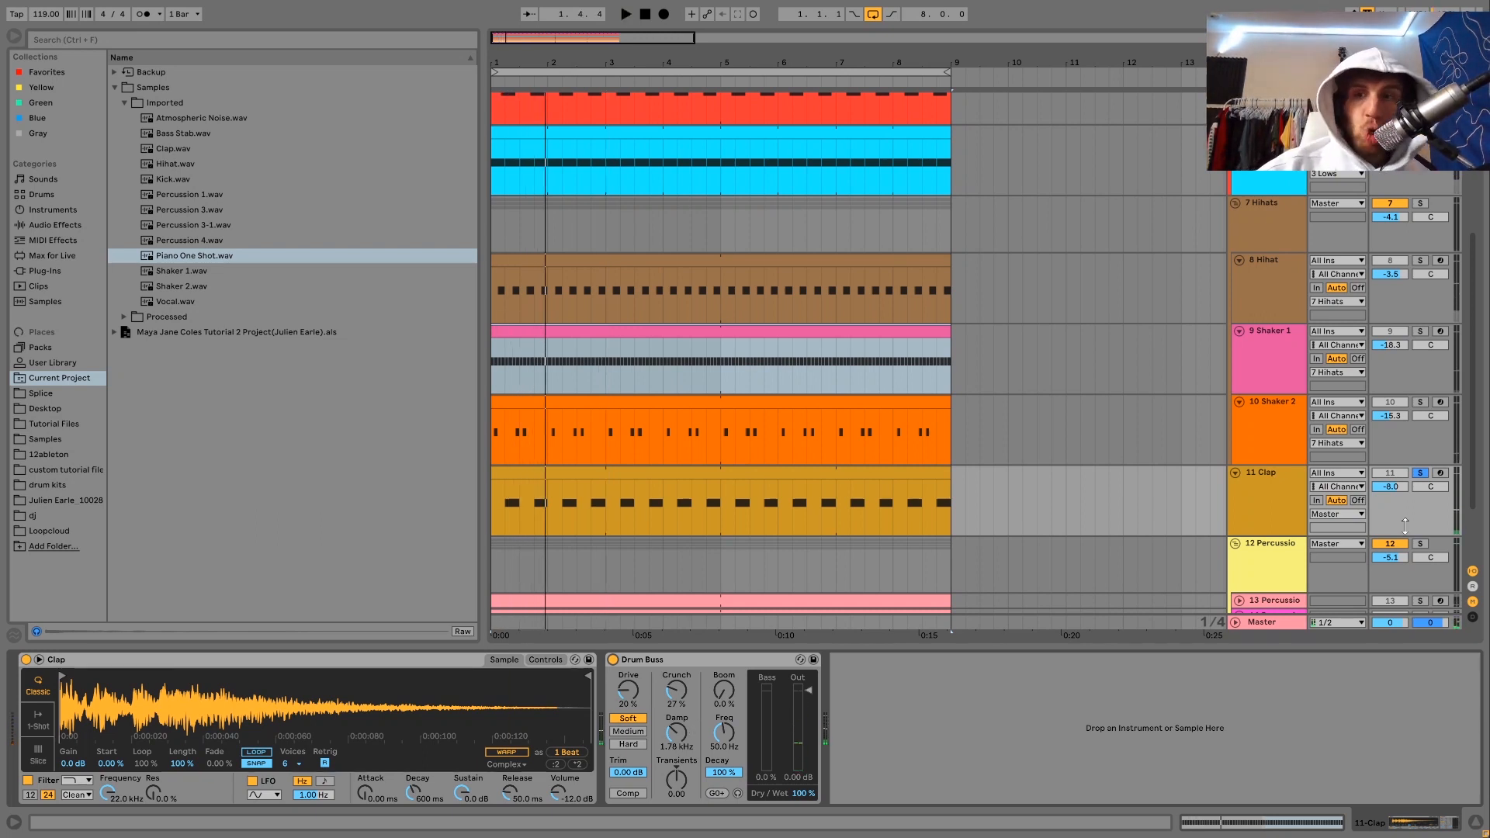
pyautogui.click(1418, 475)
pyautogui.press('space')
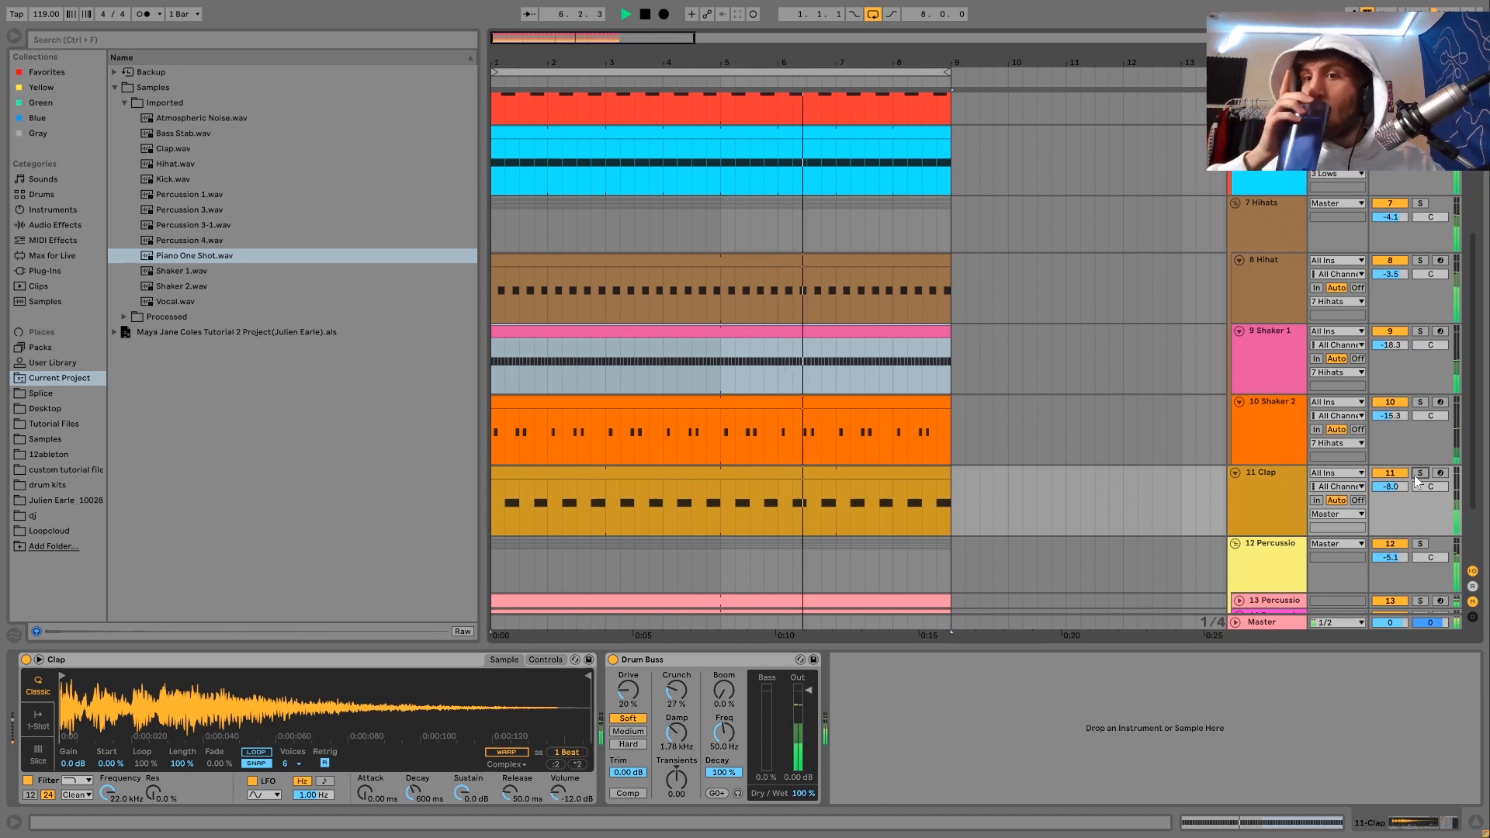
# Select the Clap track's clip and replay it within the full mix from the start of the loop.
pyautogui.press('space')
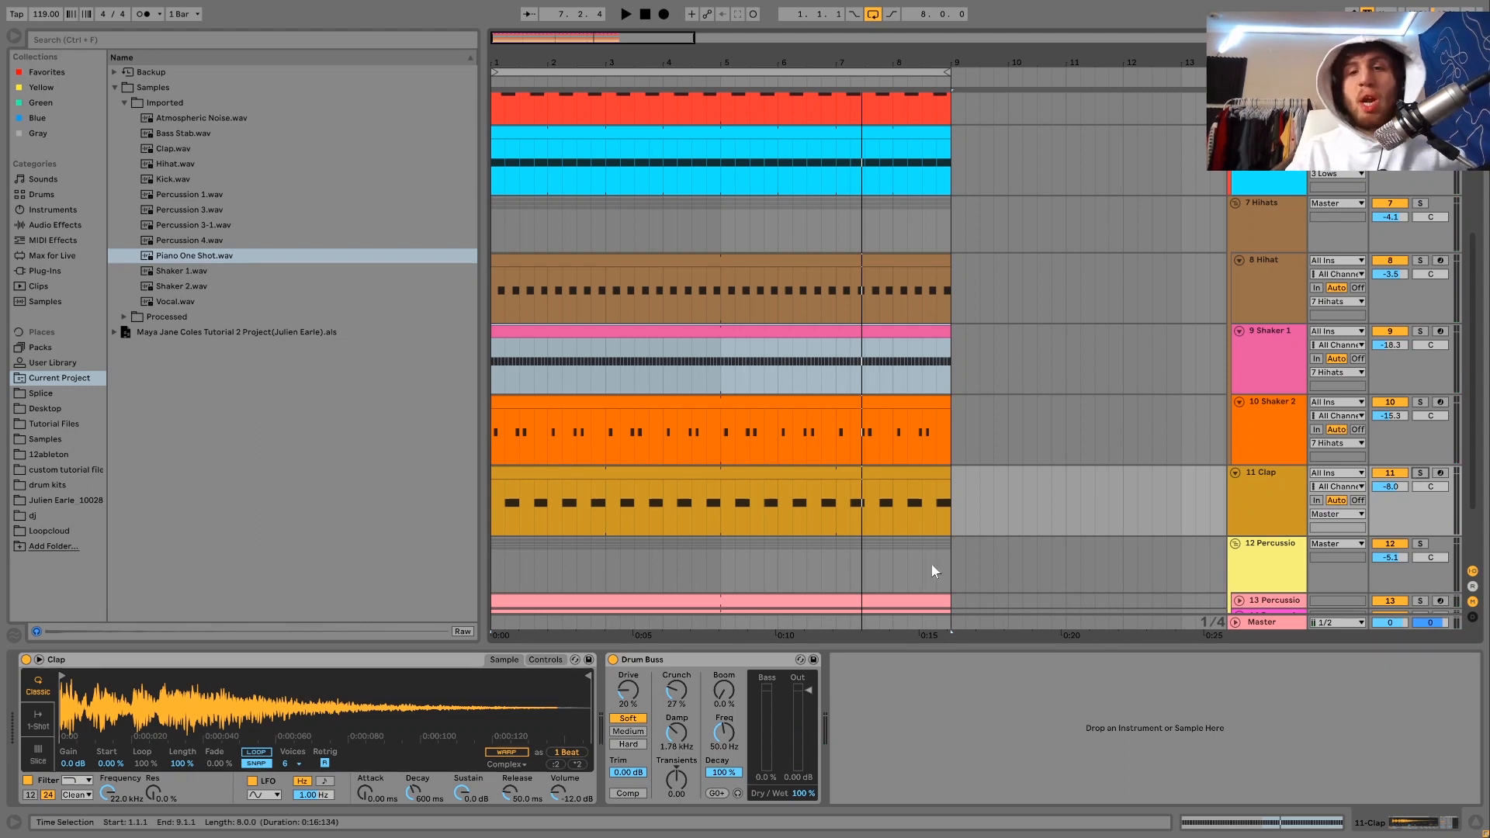
pyautogui.click(870, 471)
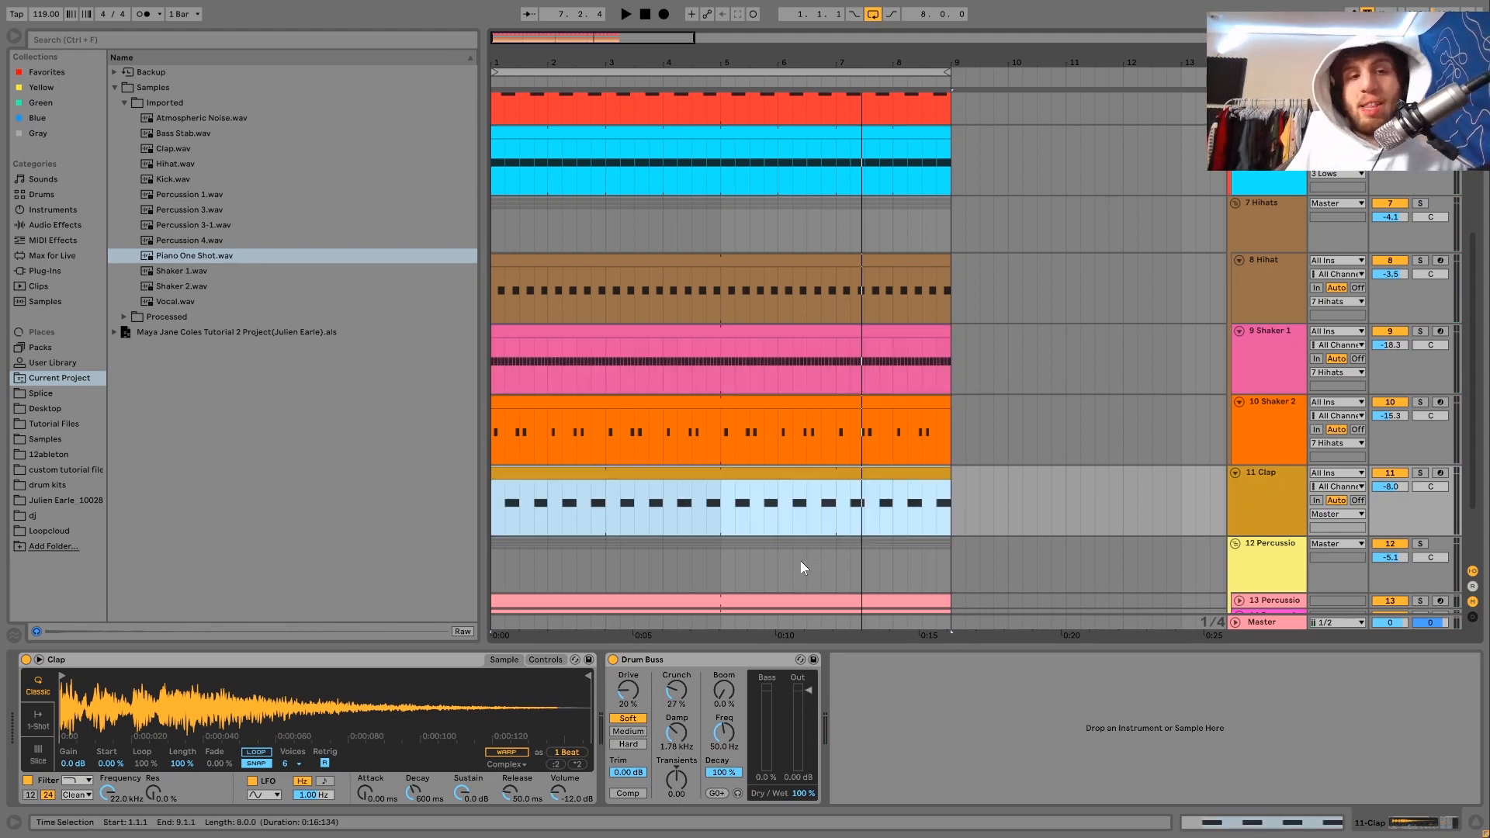
pyautogui.press('space')
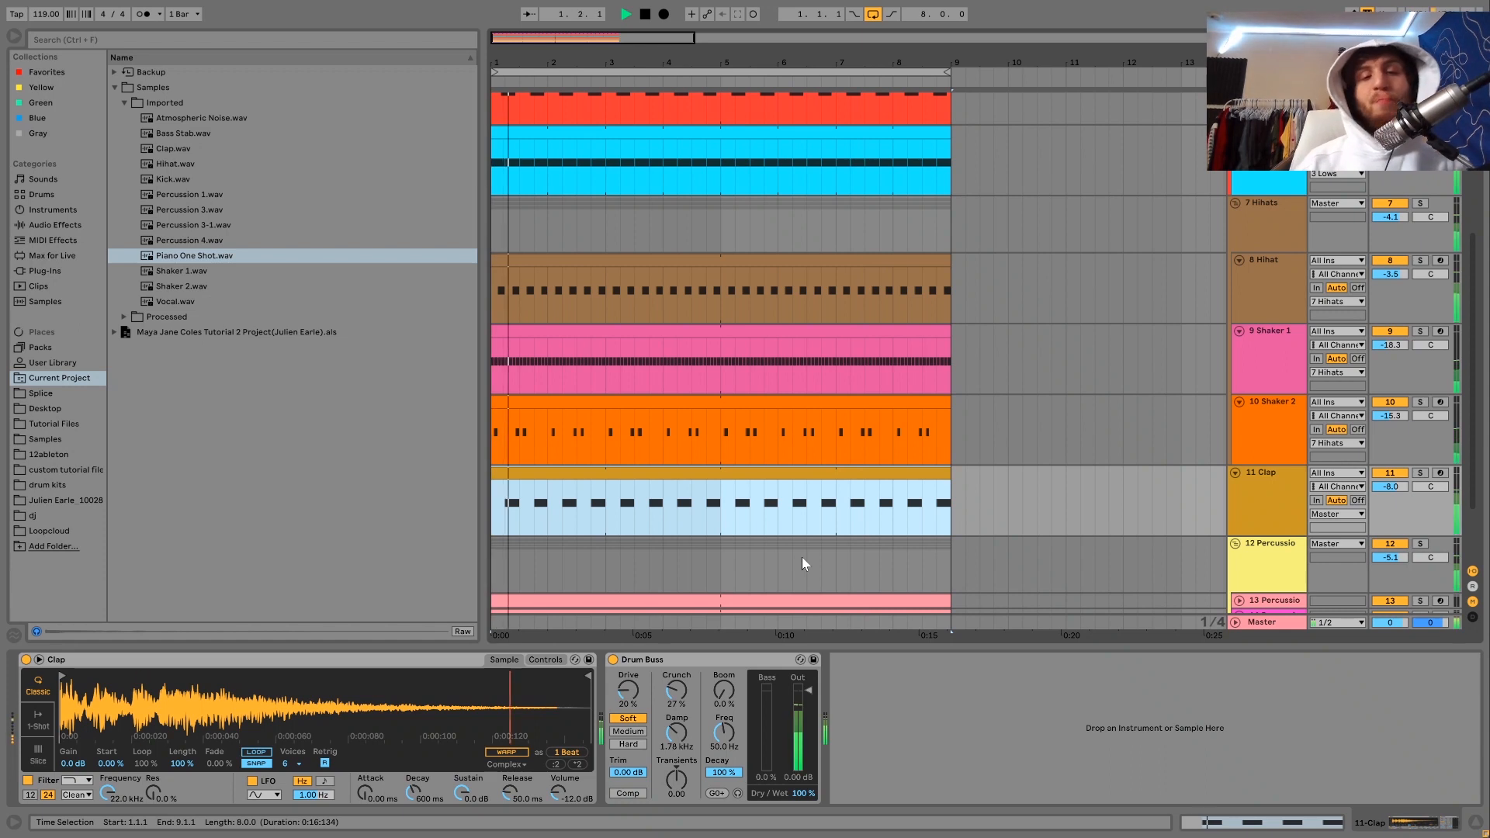
pyautogui.press('space')
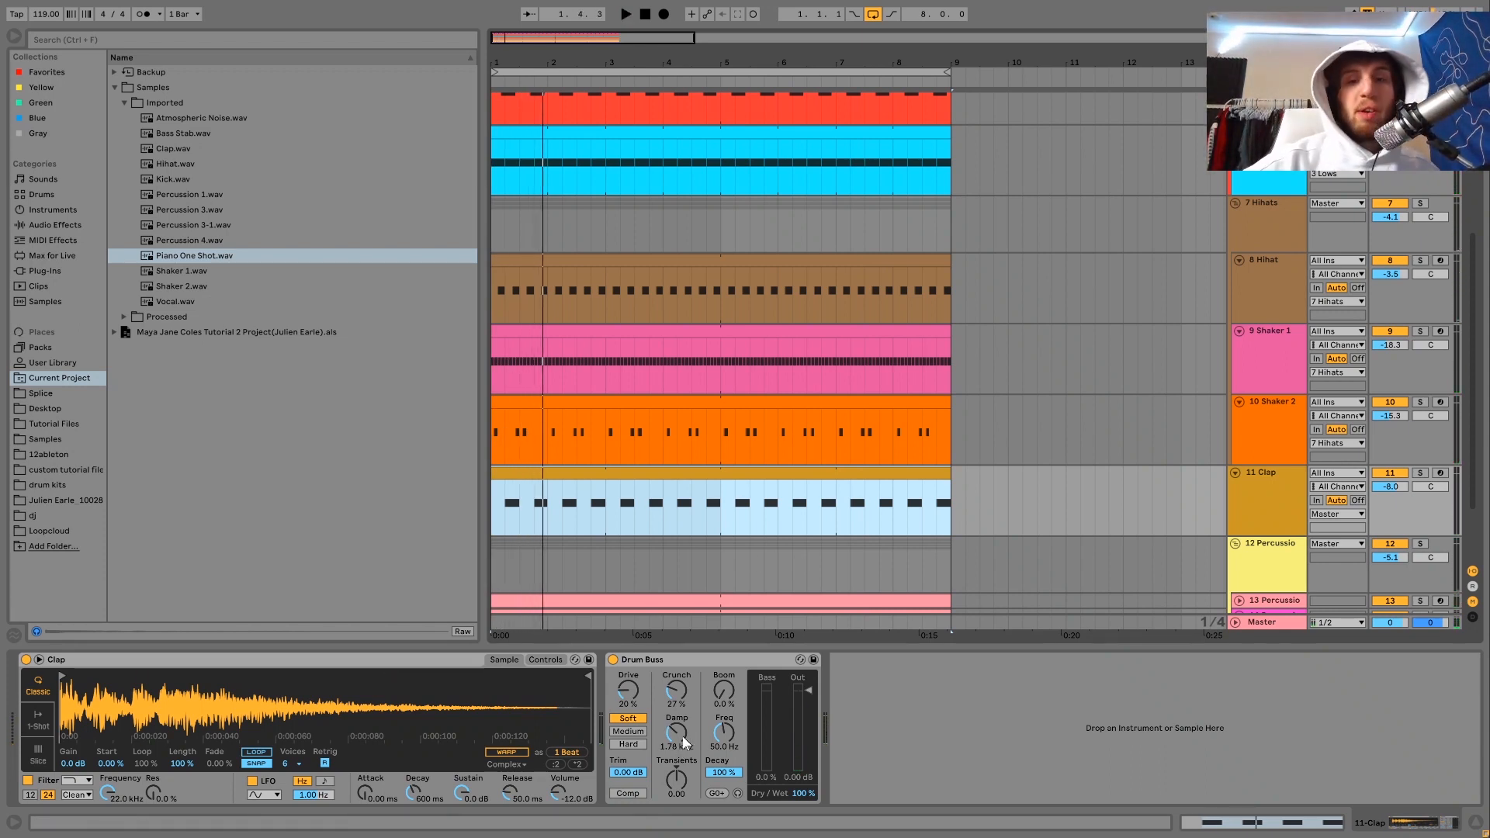
pyautogui.press('space')
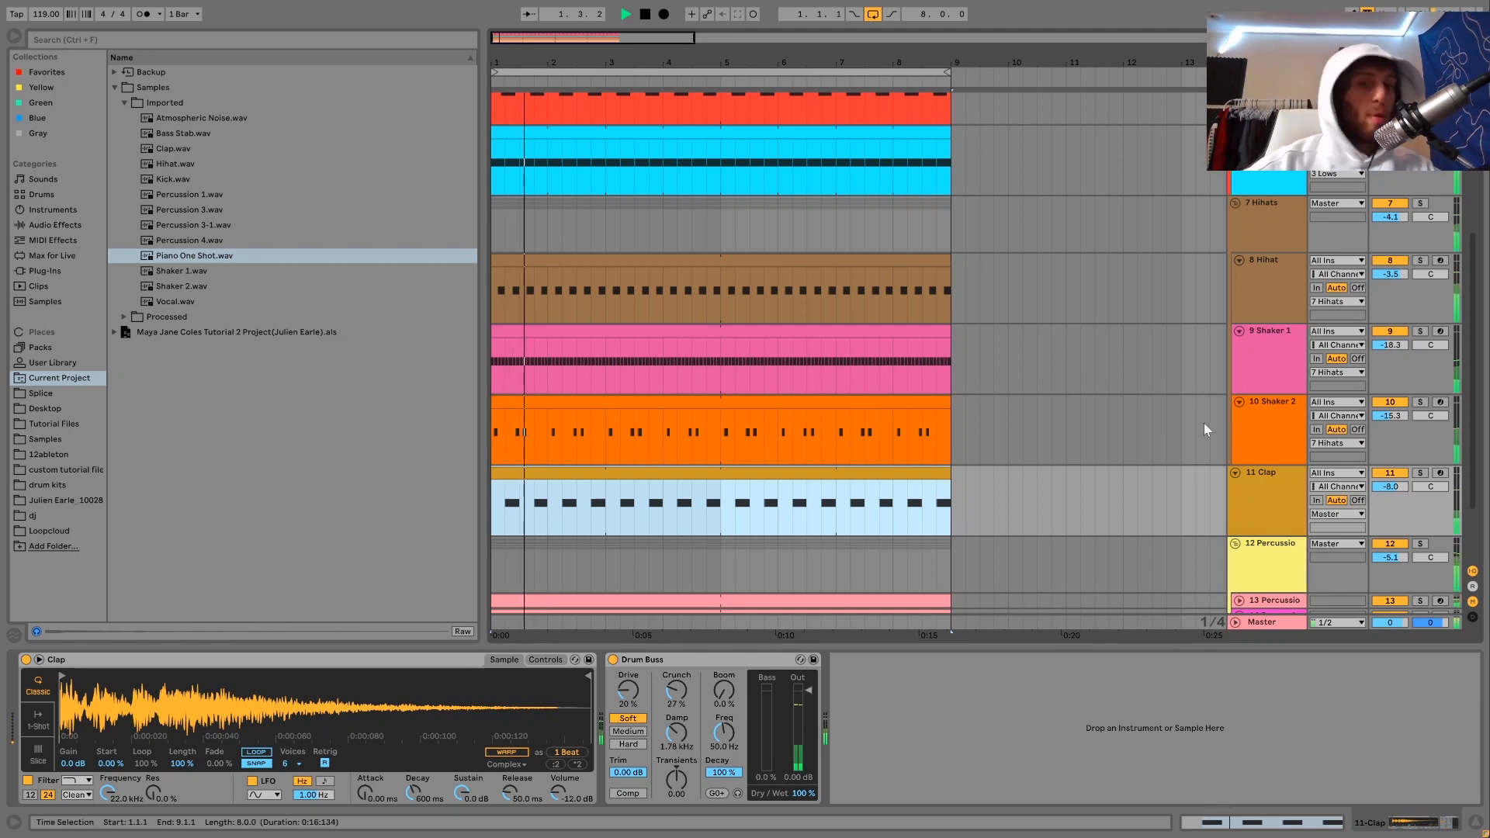
# Show the first percussion track's sample, solo the Percussions group, and play it.
pyautogui.scroll(-3, 1204, 422)
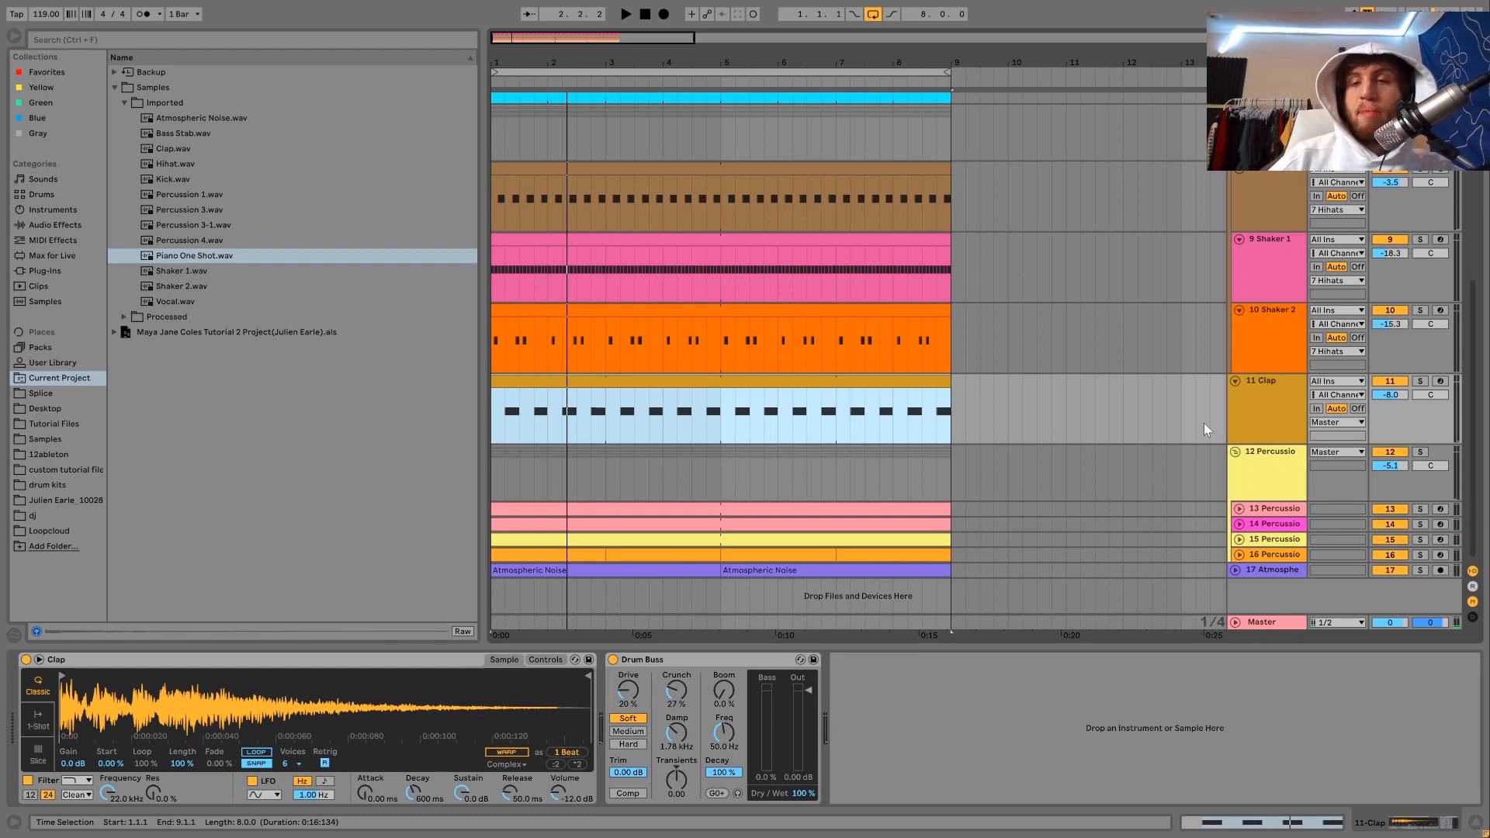
pyautogui.click(1270, 483)
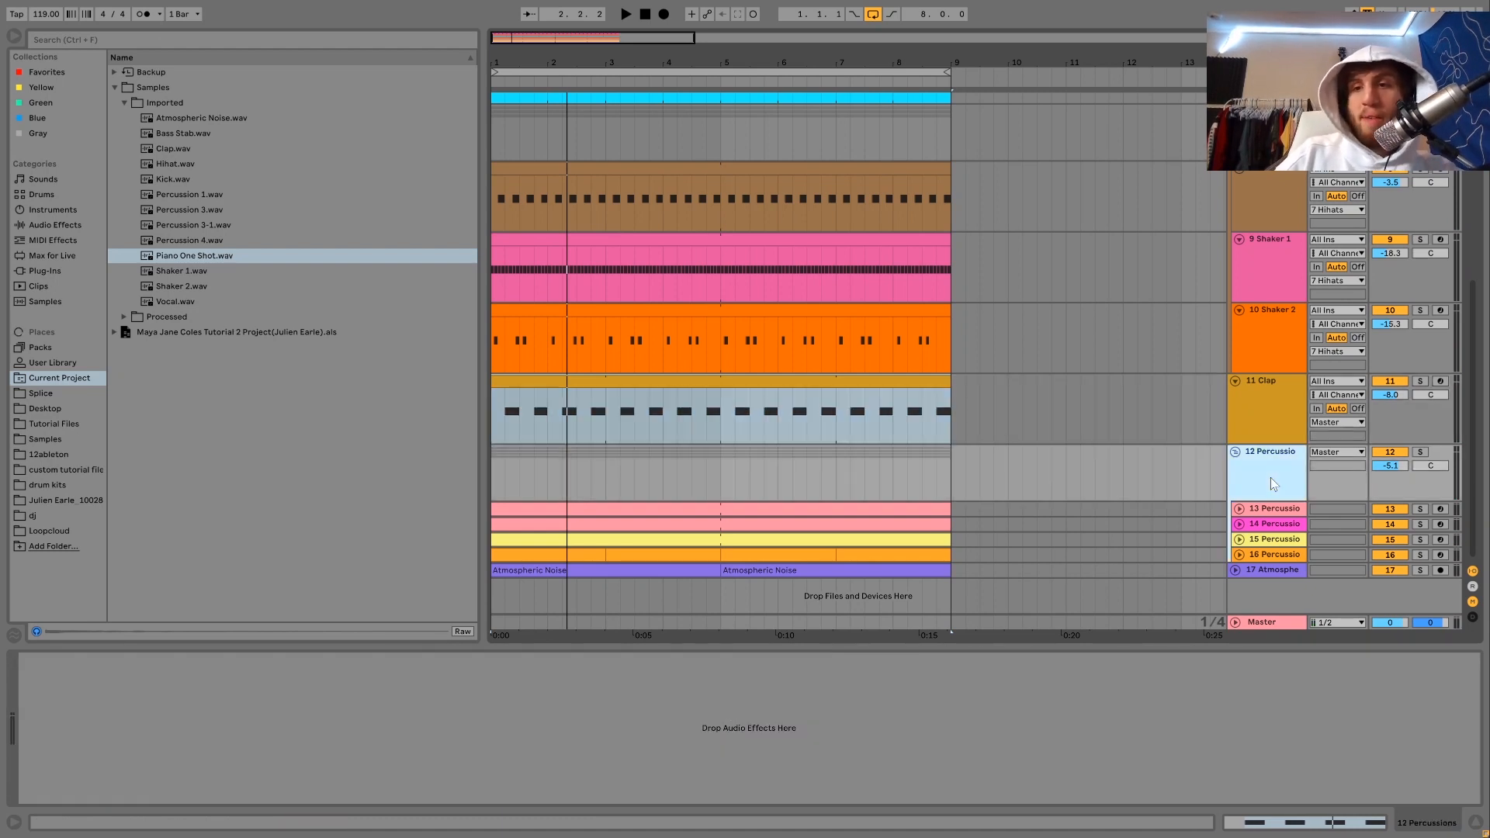
pyautogui.click(1276, 510)
pyautogui.click(1421, 452)
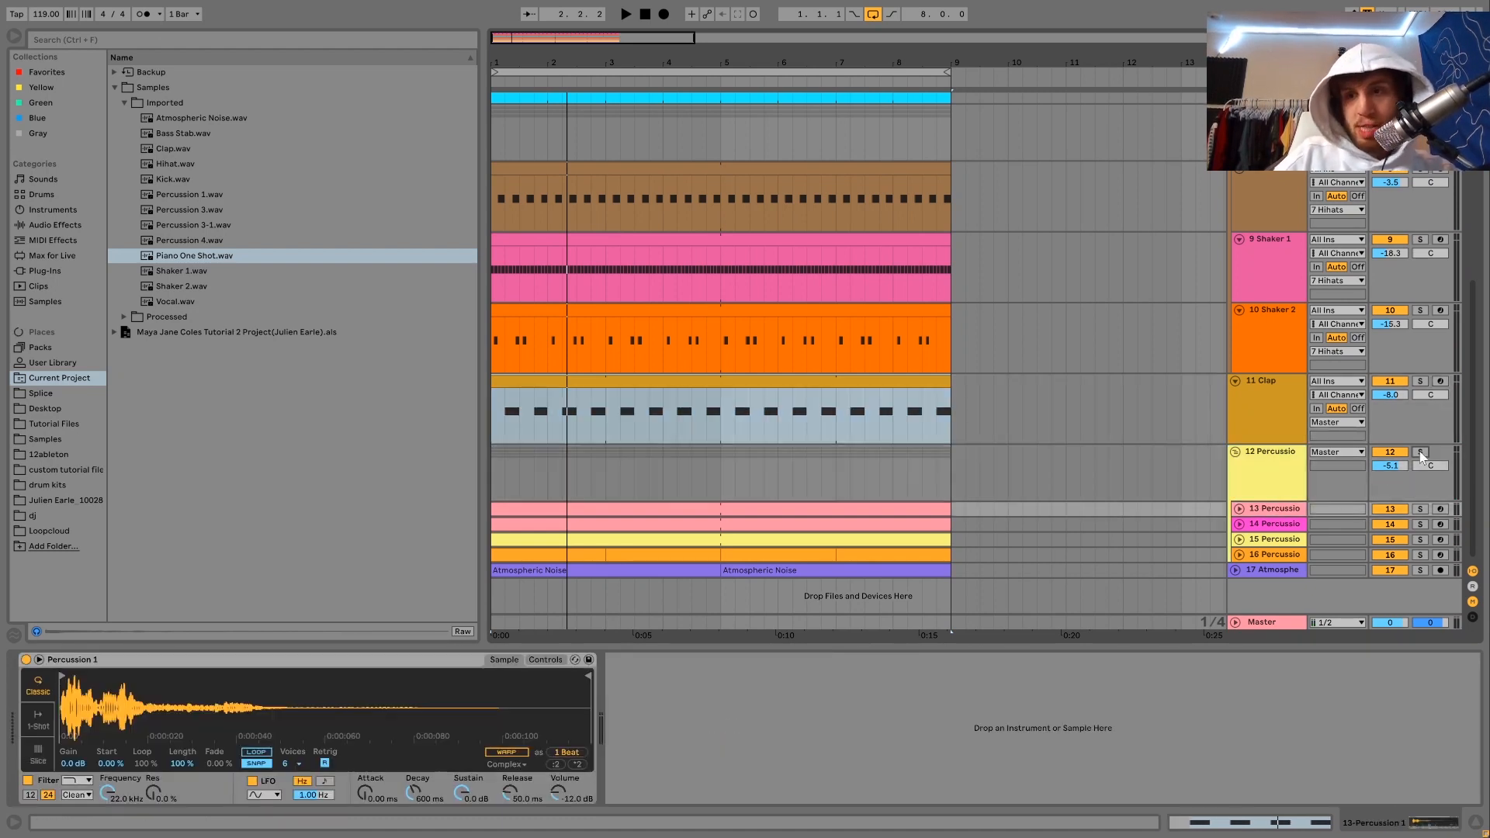
pyautogui.press('space')
# Unfold the four tracks inside the Percussions group and select track 13 to show its sample.
pyautogui.click(1239, 510)
pyautogui.press('Down')
pyautogui.press('Down')
pyautogui.press('Down')
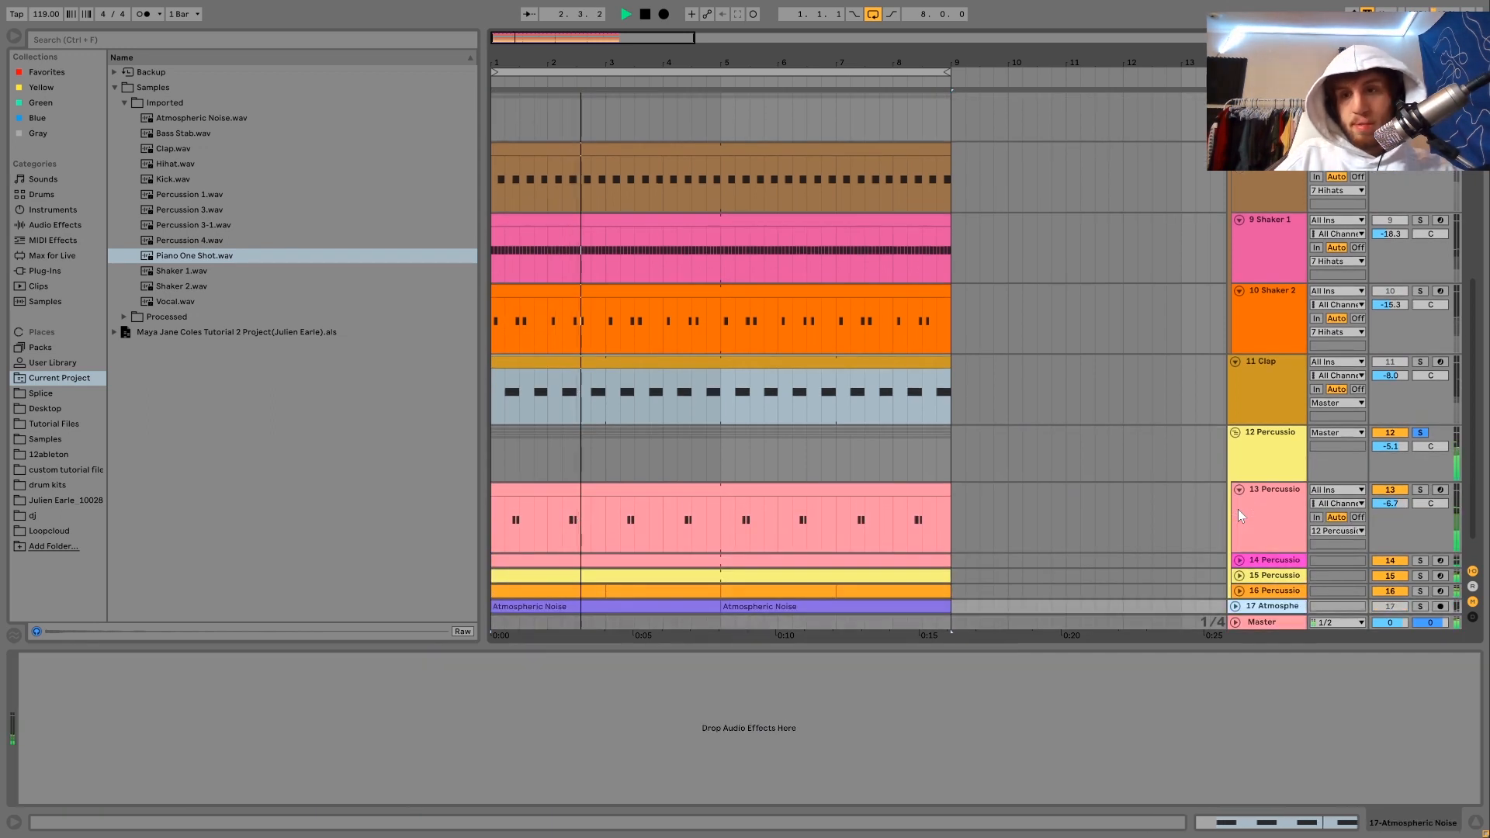
pyautogui.press('Right')
pyautogui.press('Up')
pyautogui.press('Right')
pyautogui.press('Up')
pyautogui.press('Right')
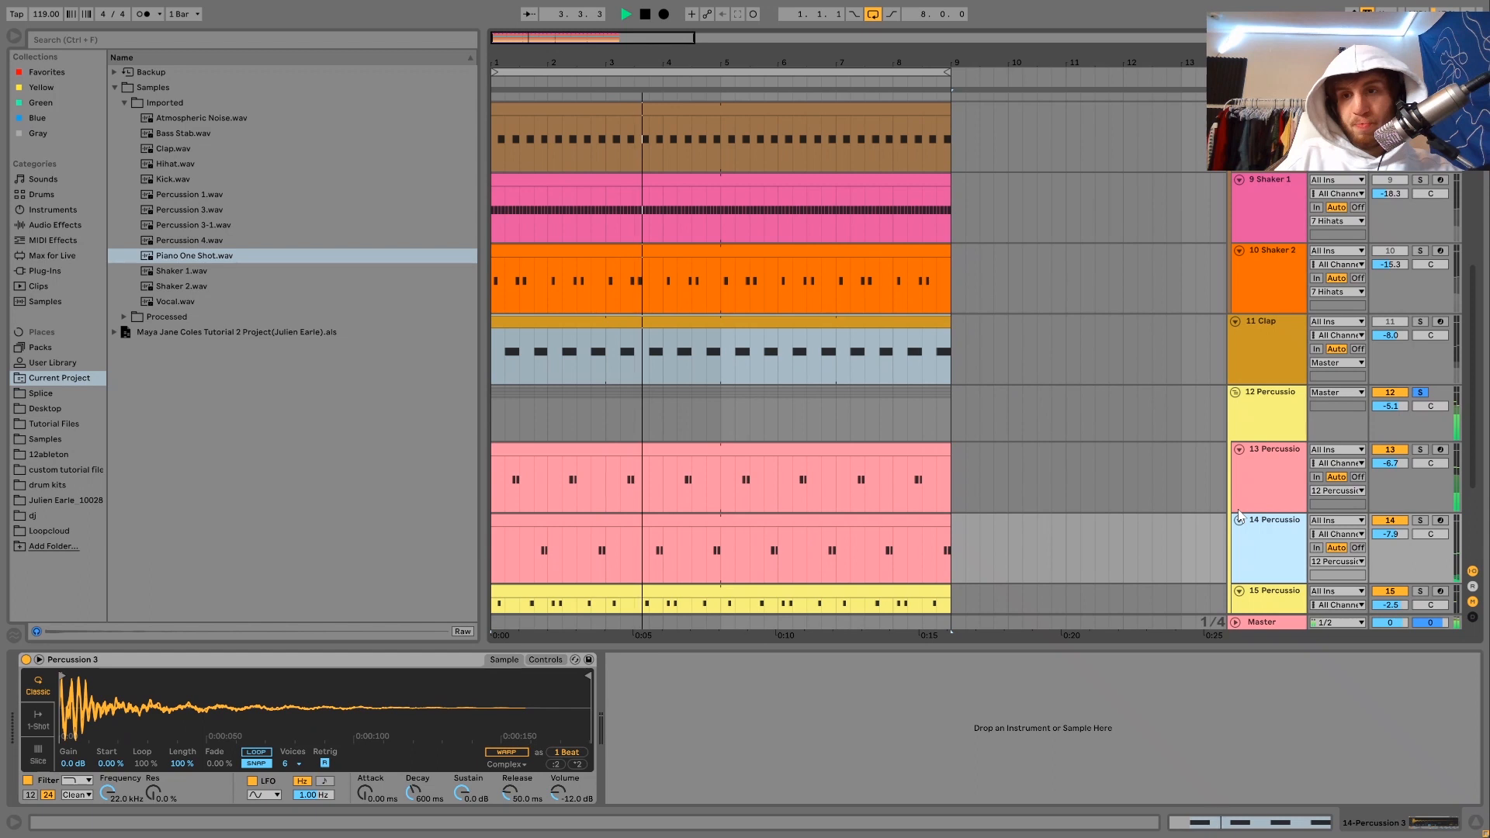
pyautogui.click(1241, 478)
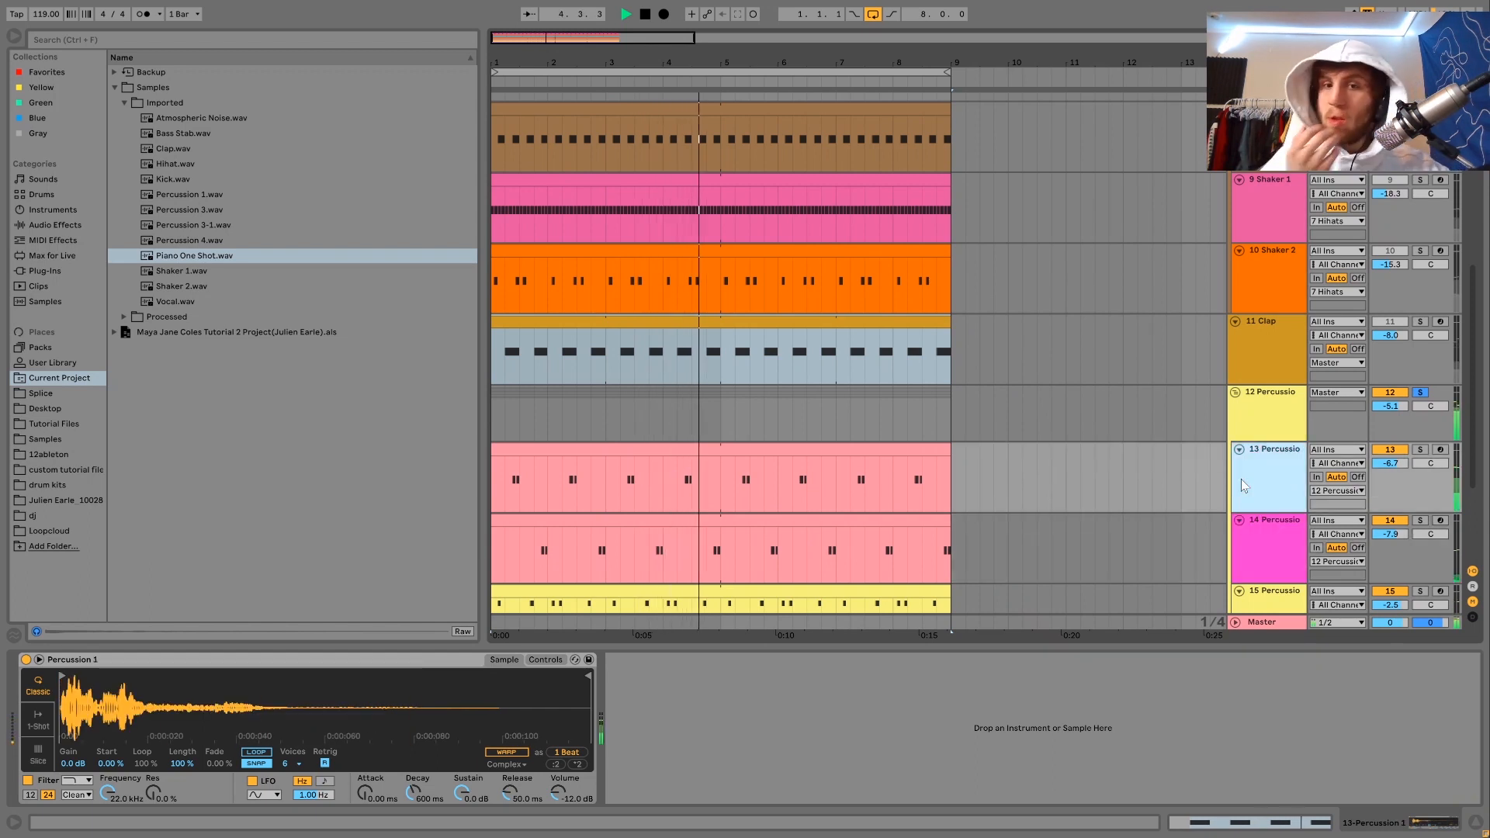
# Solo percussion tracks 15 and 16 together and play them from the start of the loop.
pyautogui.scroll(-4, 1241, 478)
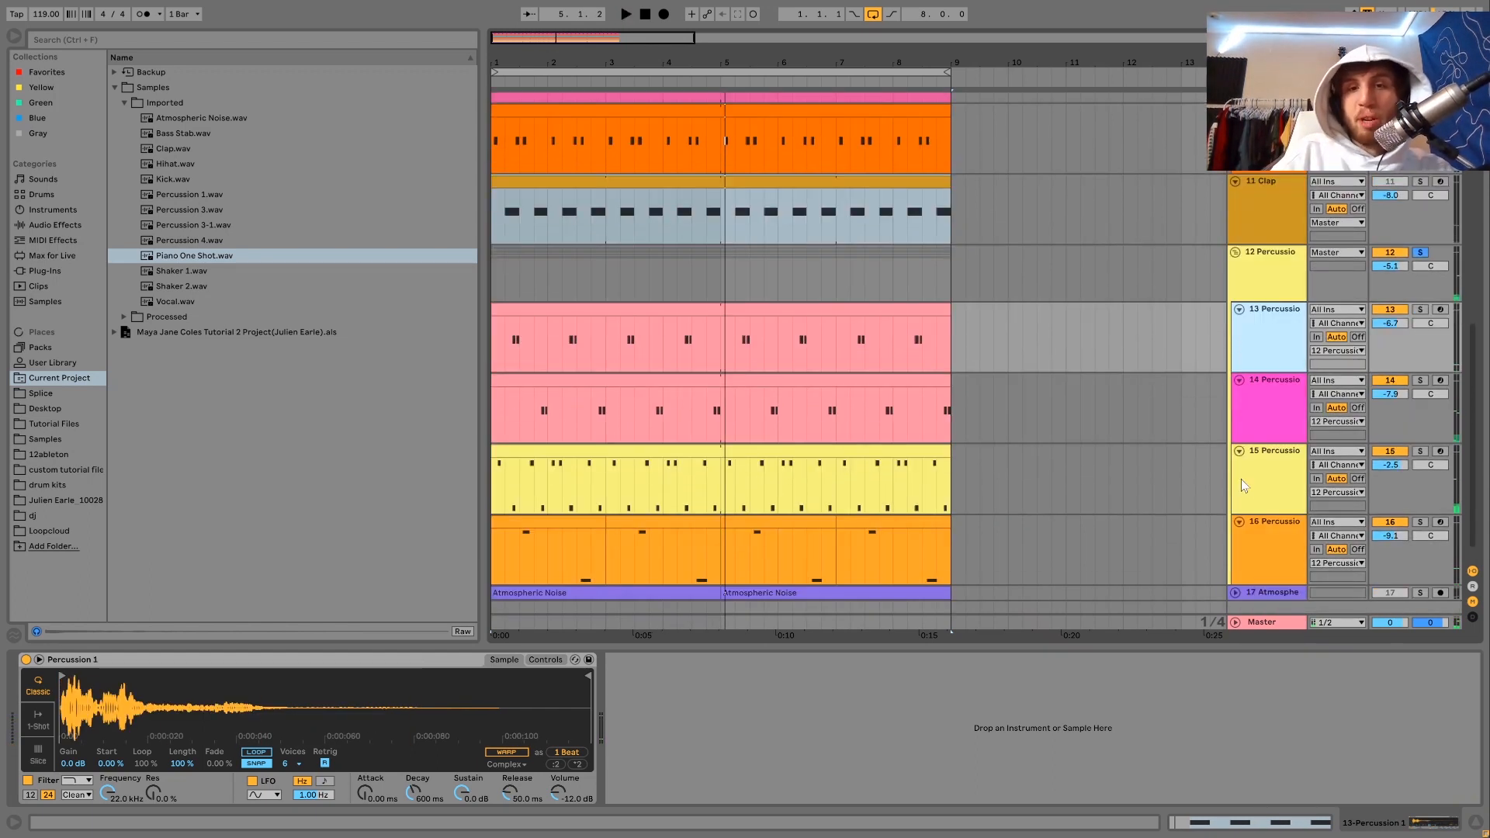
pyautogui.scroll(-1, 1241, 478)
pyautogui.click(1297, 446)
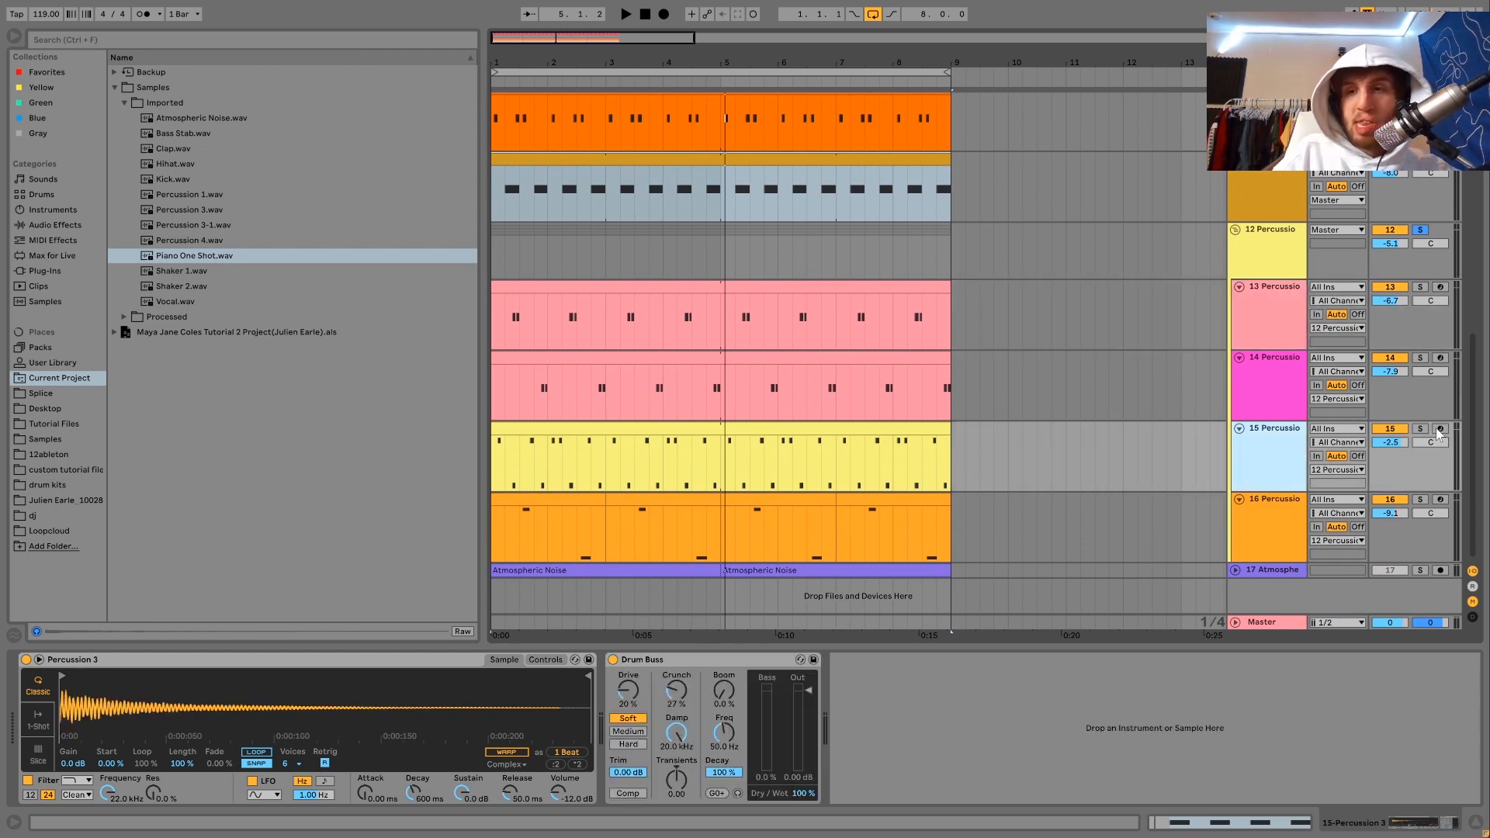
pyautogui.click(1422, 430)
pyautogui.click(1420, 501)
pyautogui.press('space')
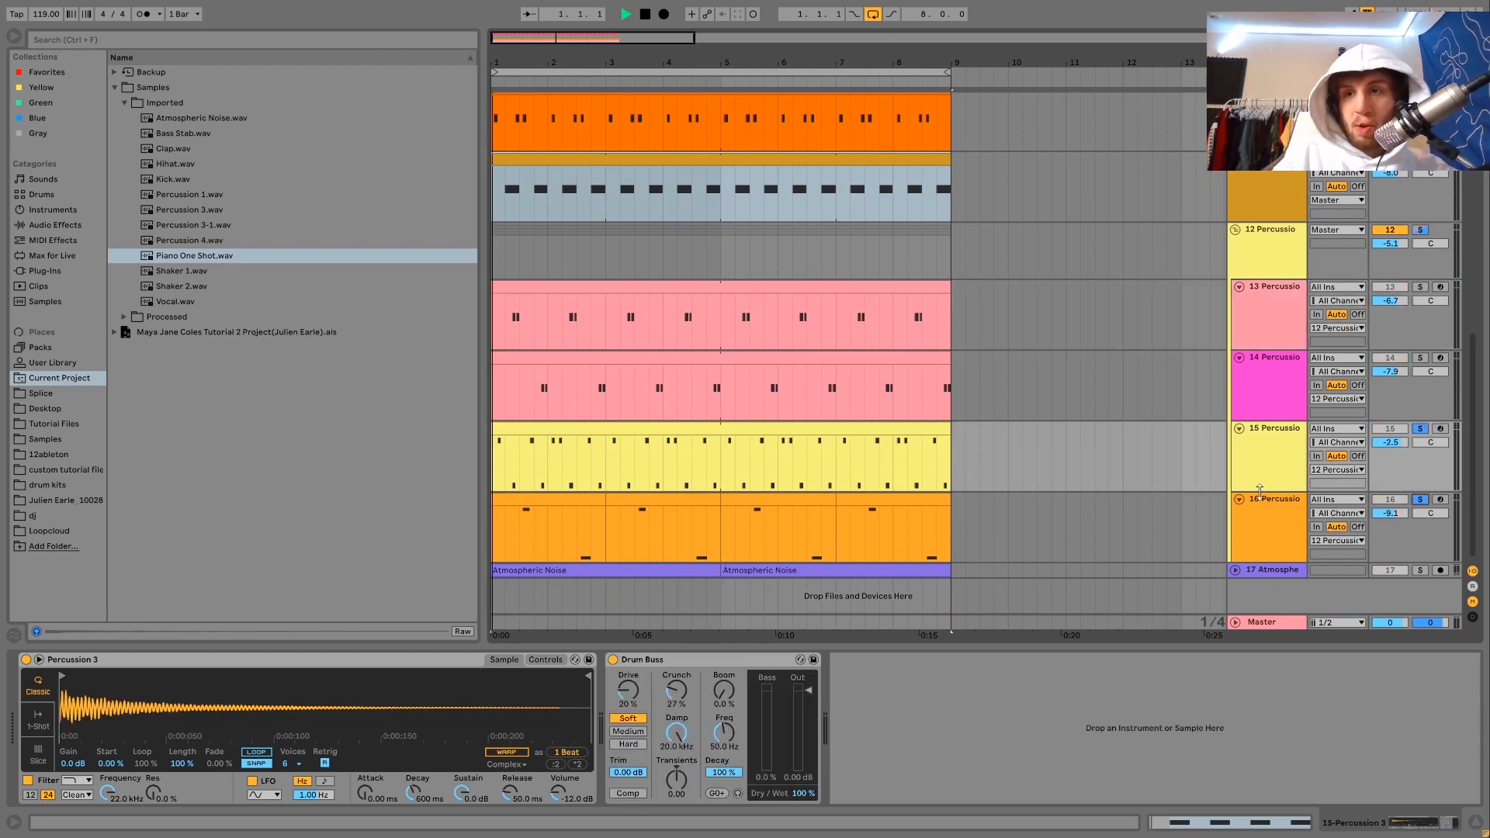
# Show the sample and Drum Buss of percussion tracks 16 and 15, and replay the soloed pair.
pyautogui.click(1268, 507)
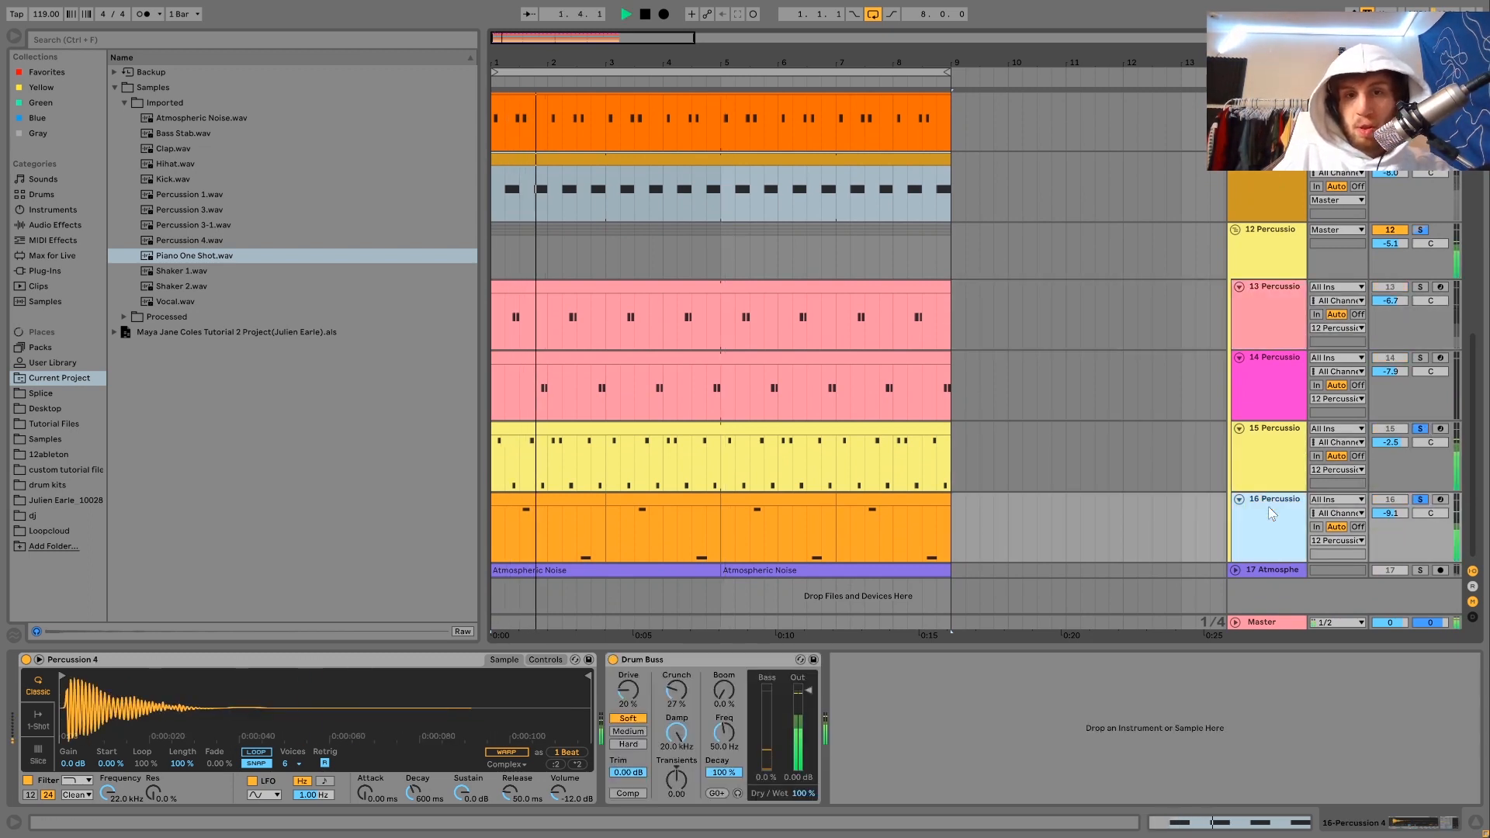
pyautogui.click(1269, 467)
pyautogui.press('space')
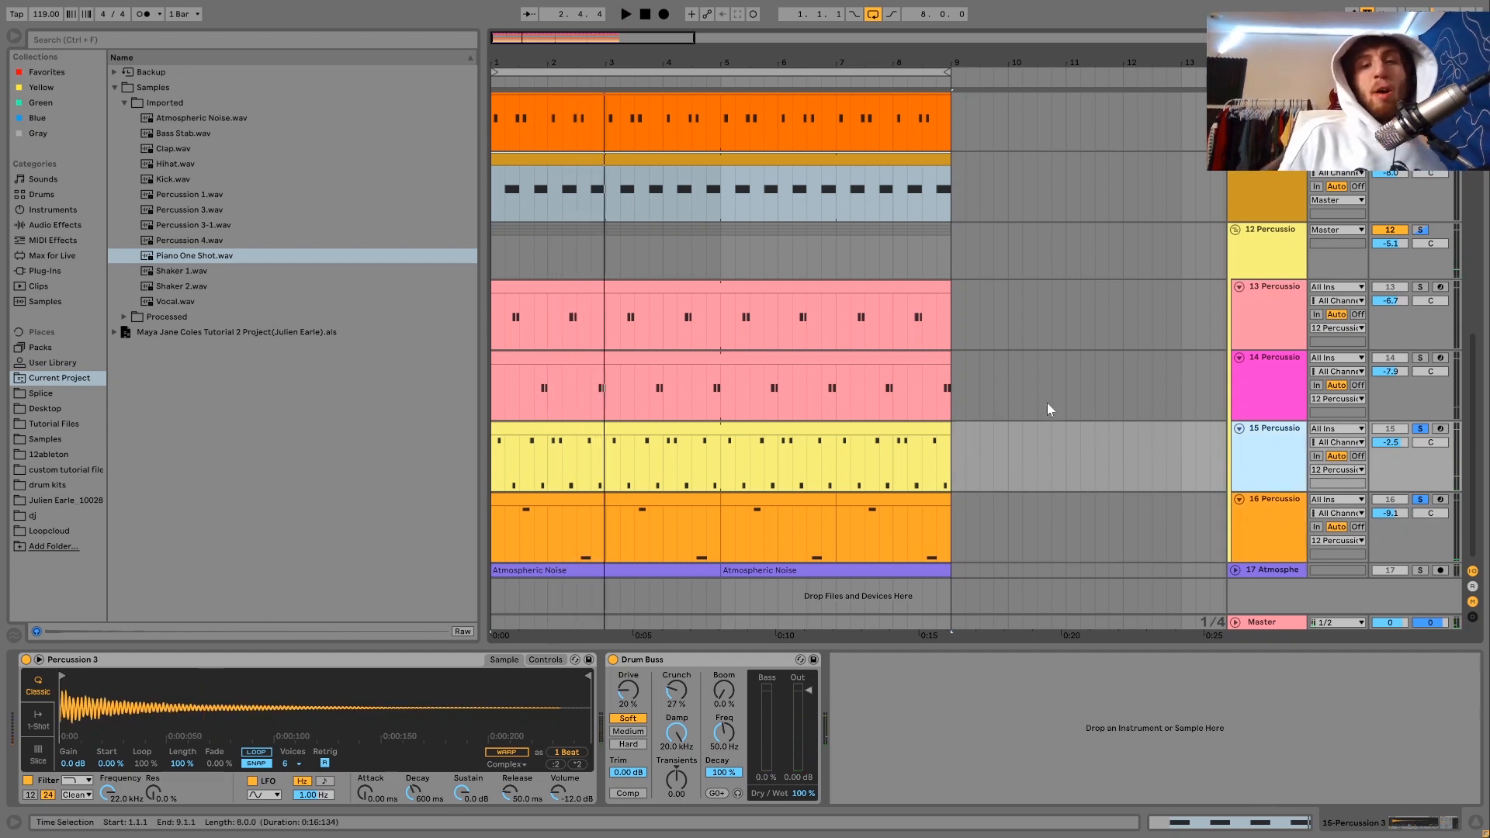
pyautogui.press('space')
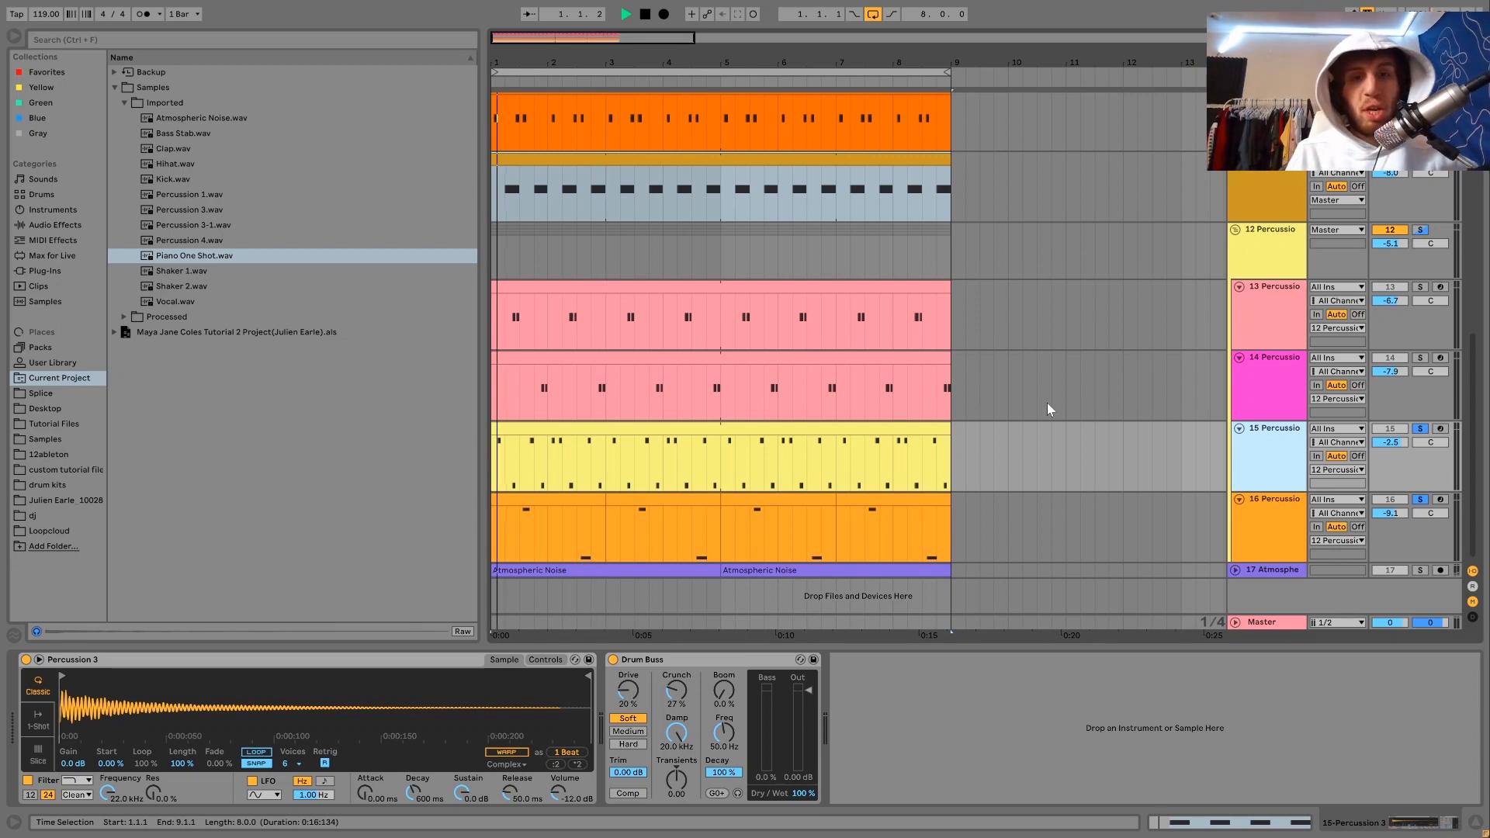
pyautogui.press('space')
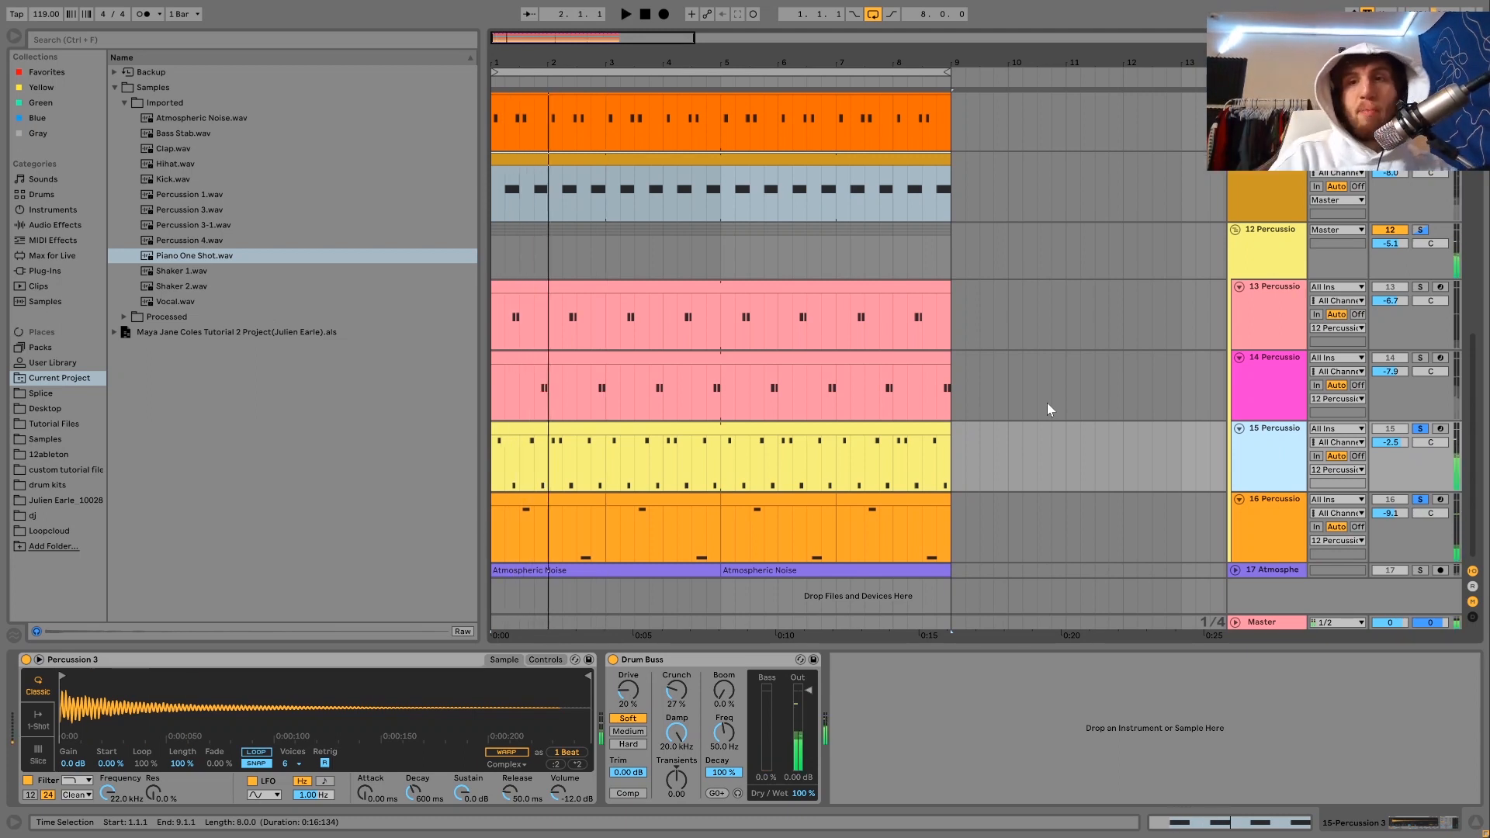
# Add the Kick to the soloed percussion tracks 15 and 16 and play them together.
pyautogui.scroll(10, 1047, 403)
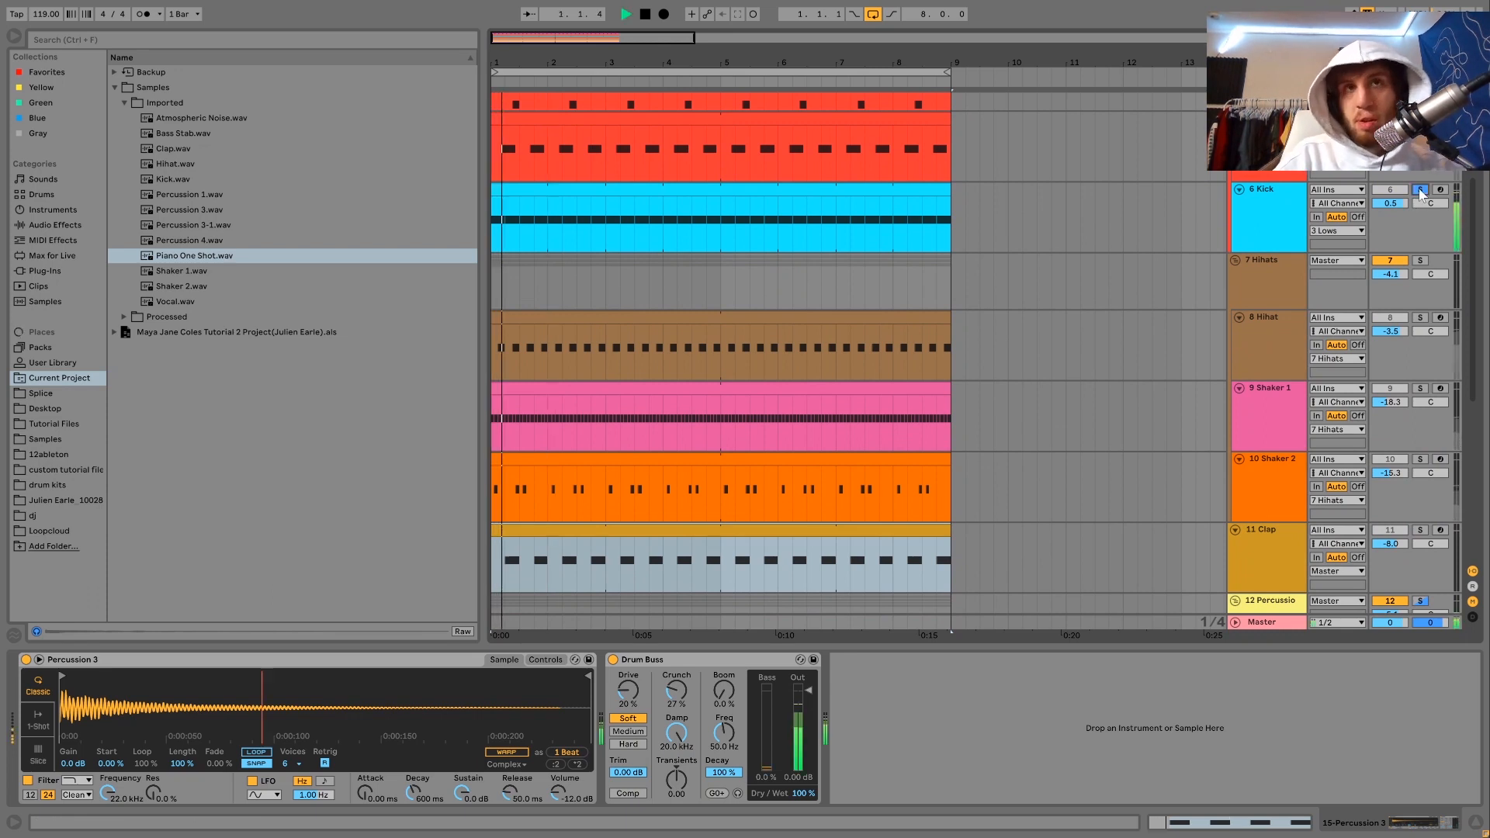
pyautogui.press('space')
pyautogui.scroll(-3, 1424, 194)
pyautogui.scroll(-8, 1419, 188)
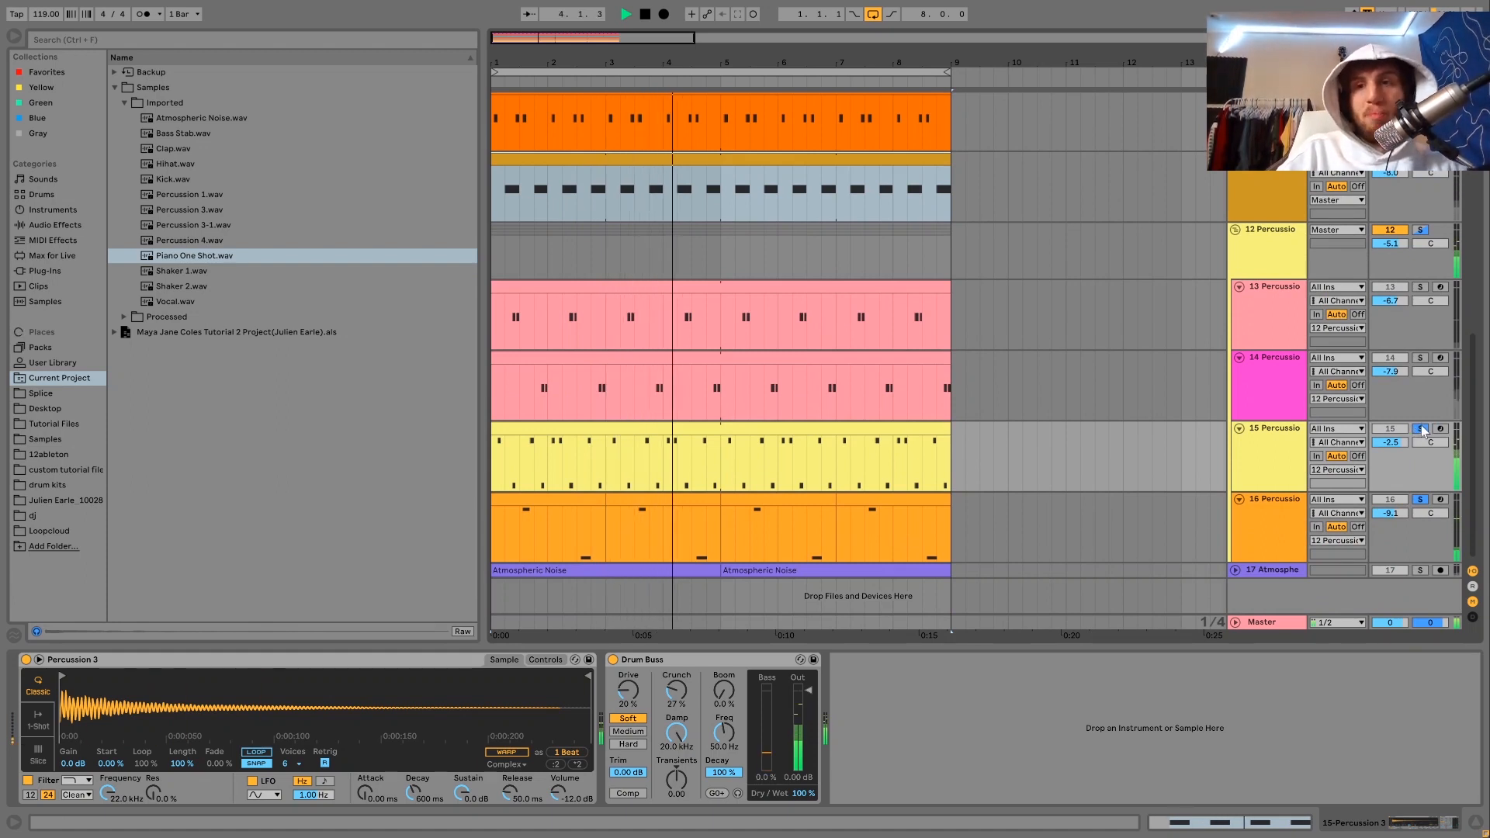
# Clear the solos and compare the full mix with percussion track 15 muted and active, leaving it active.
pyautogui.click(1420, 429)
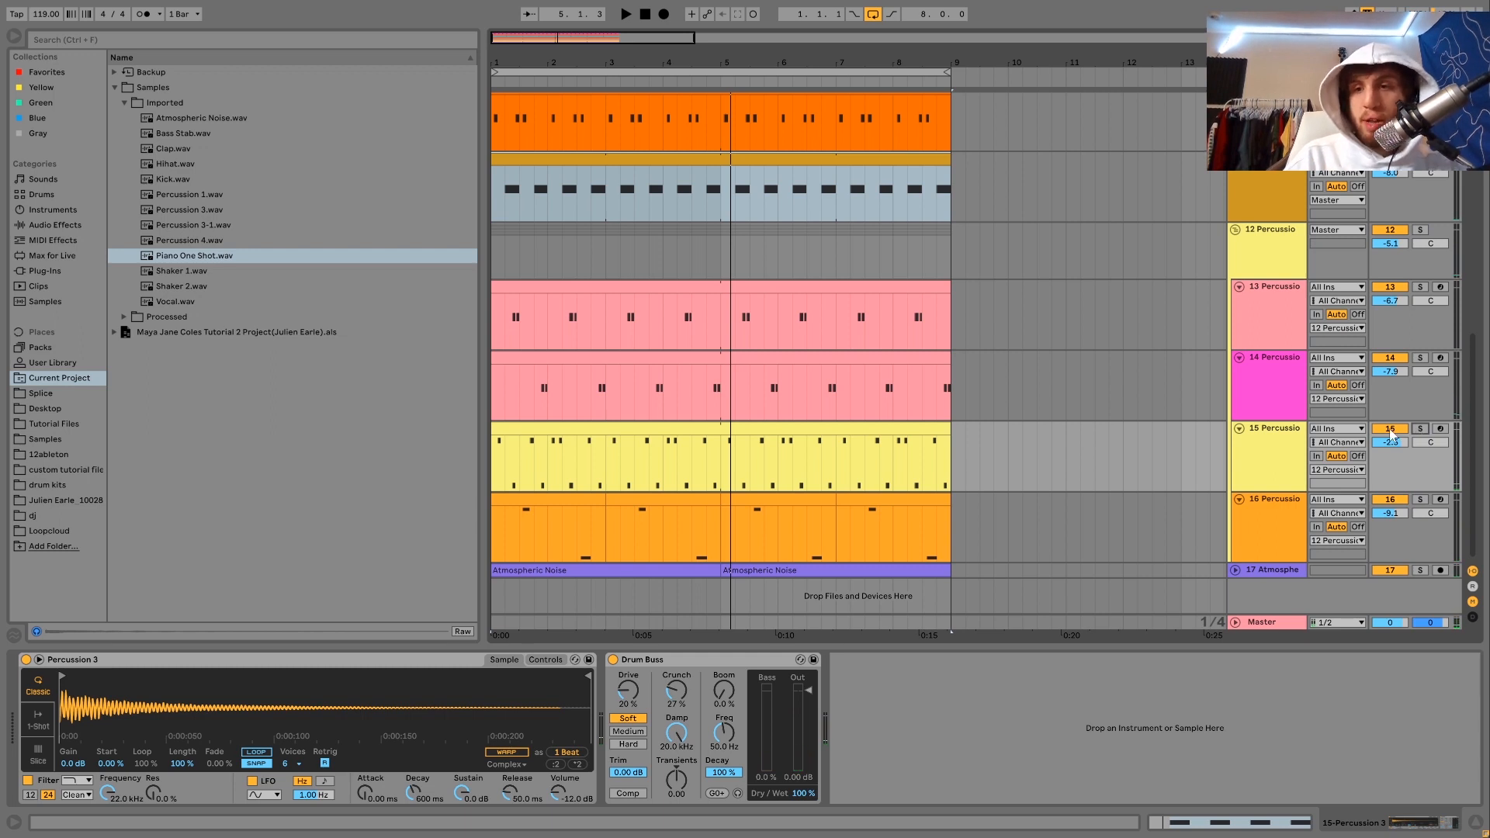
pyautogui.click(1391, 430)
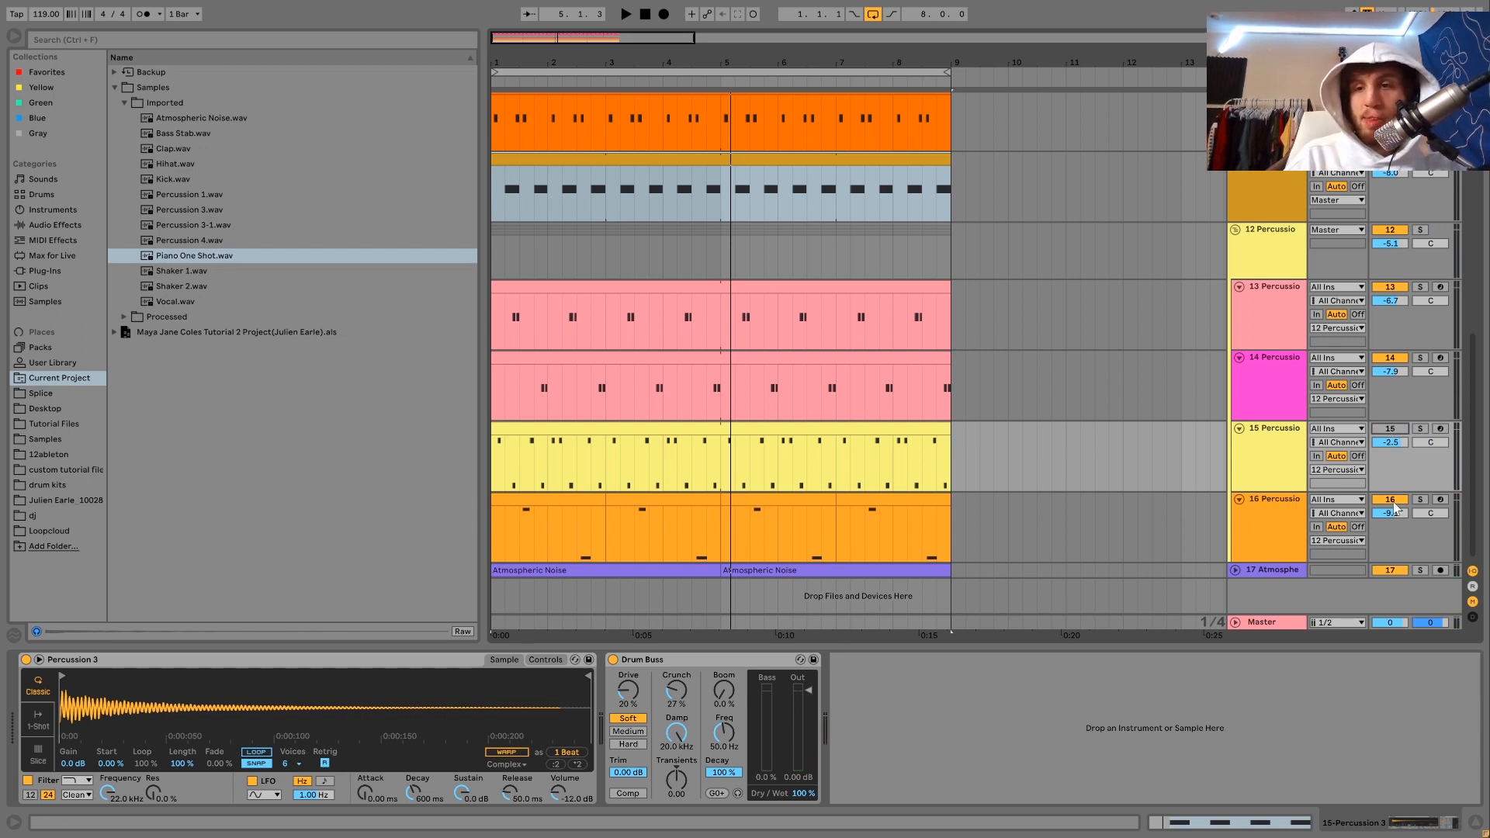
pyautogui.press('space')
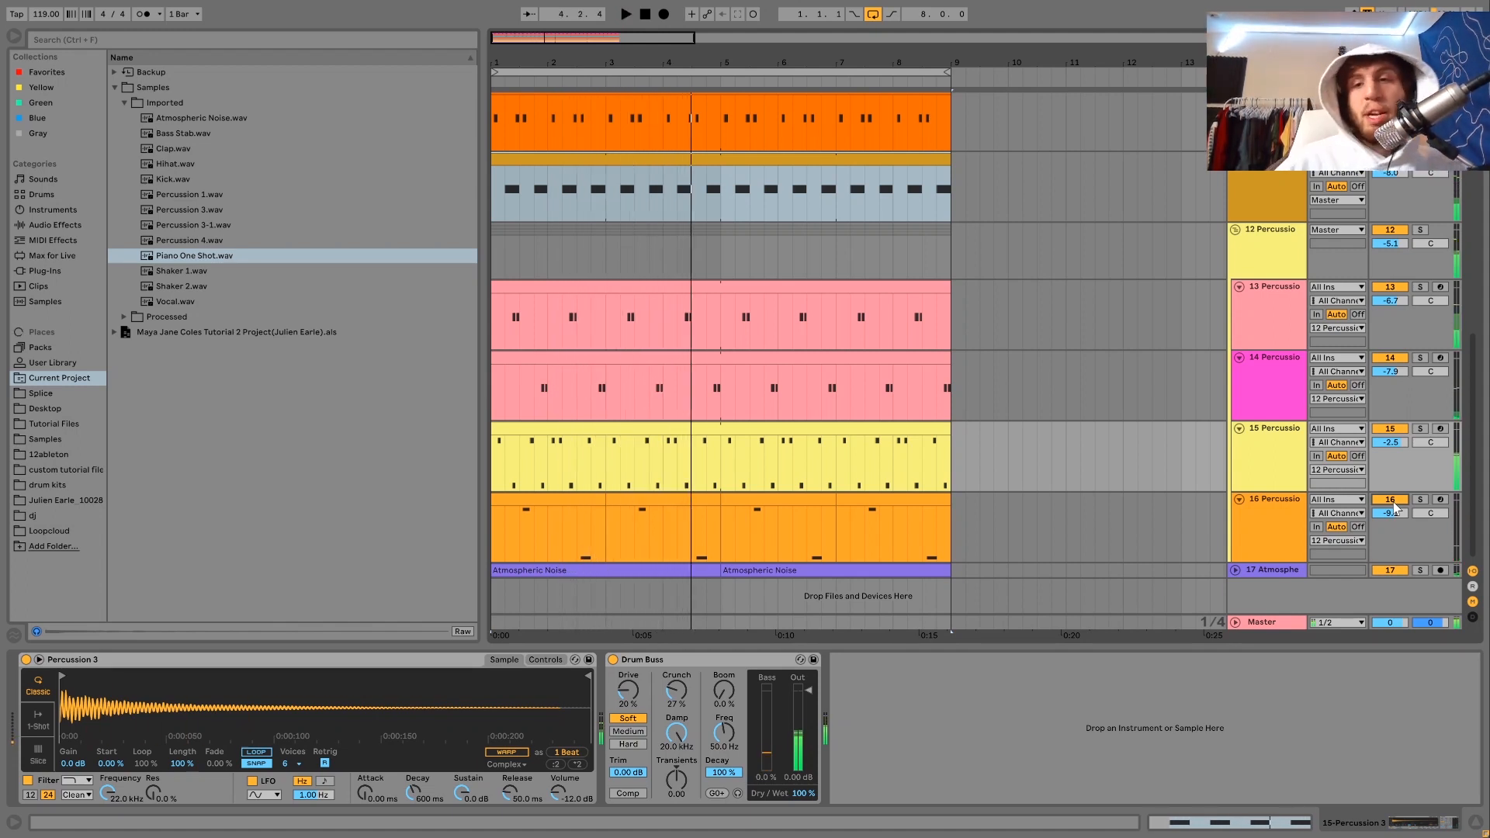
# Solo percussion tracks 13 and 14 and play the pair from the start of bar 1.
pyautogui.click(1251, 529)
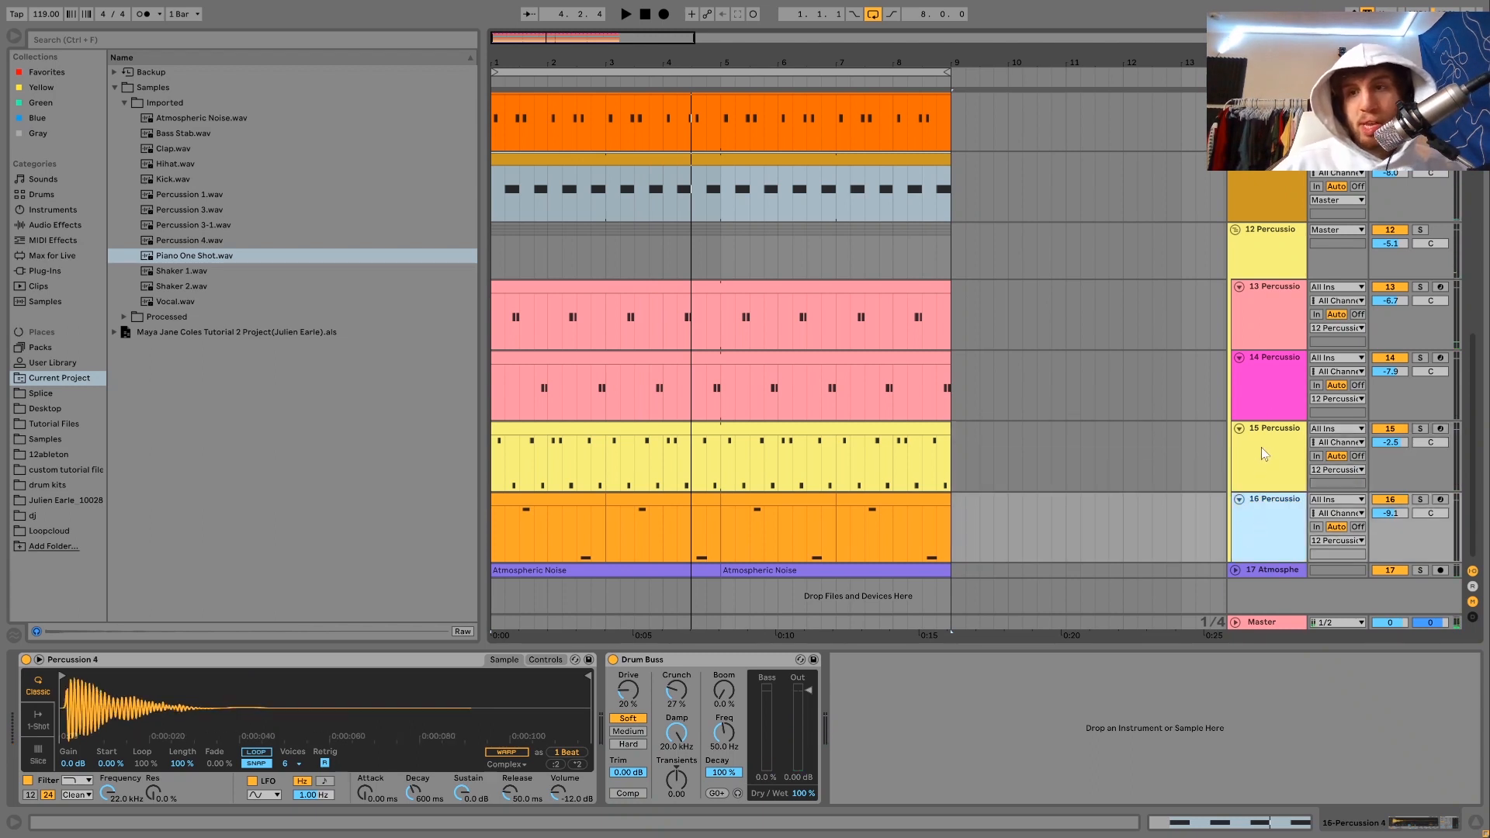
pyautogui.click(1280, 388)
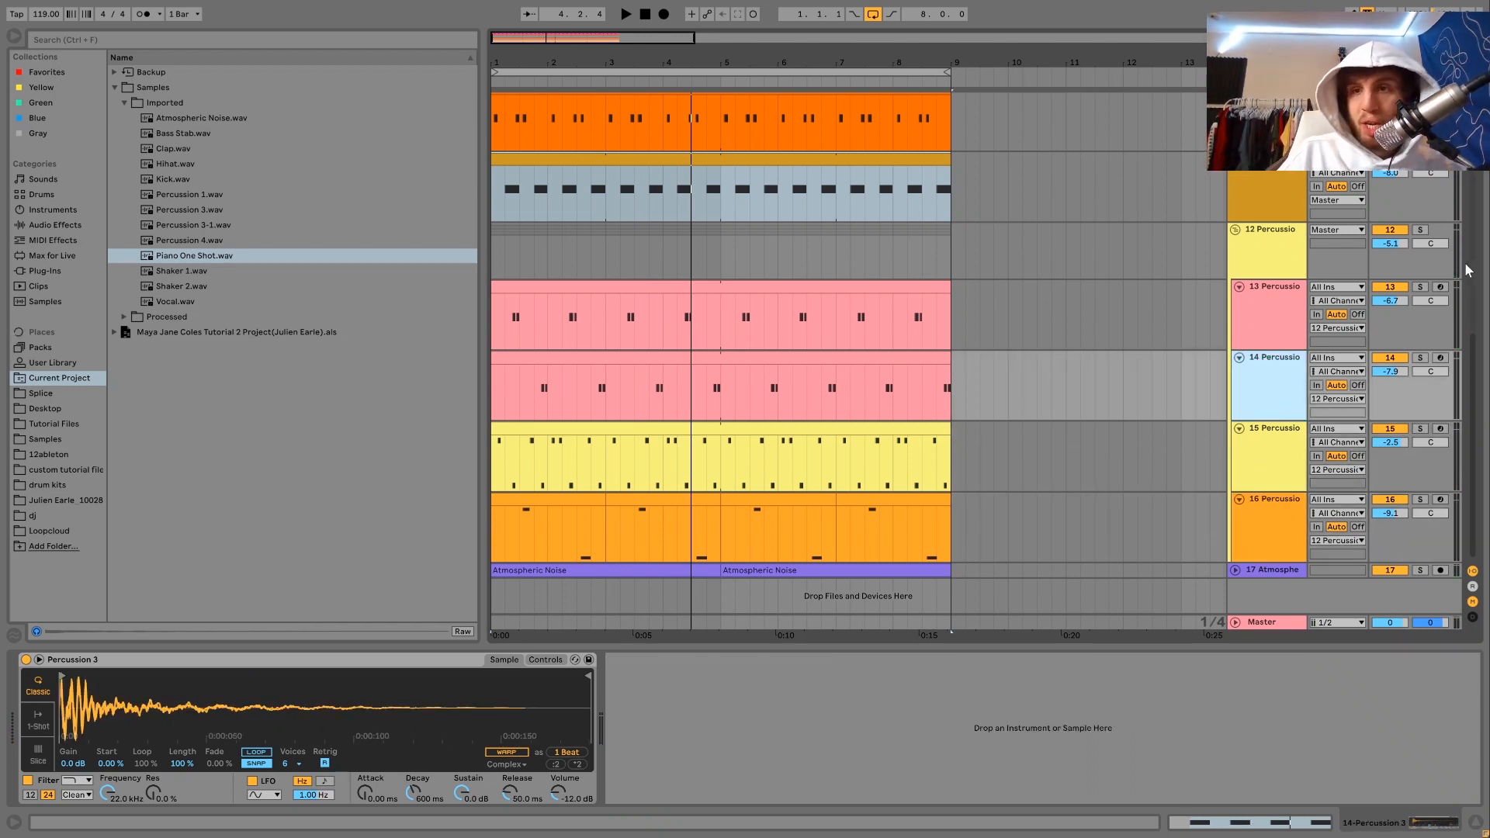
pyautogui.click(1421, 359)
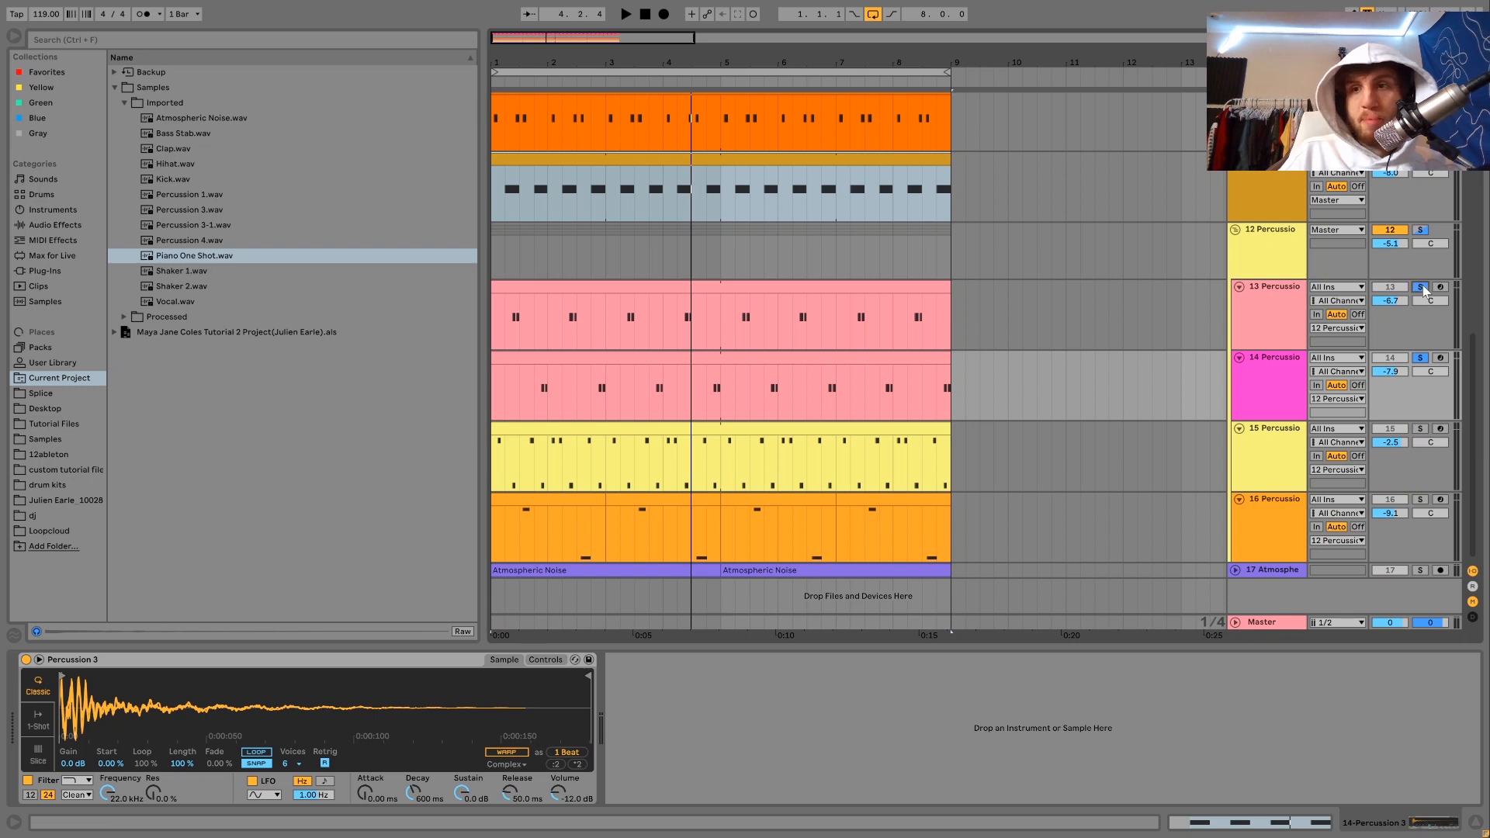
pyautogui.click(502, 318)
pyautogui.press('space')
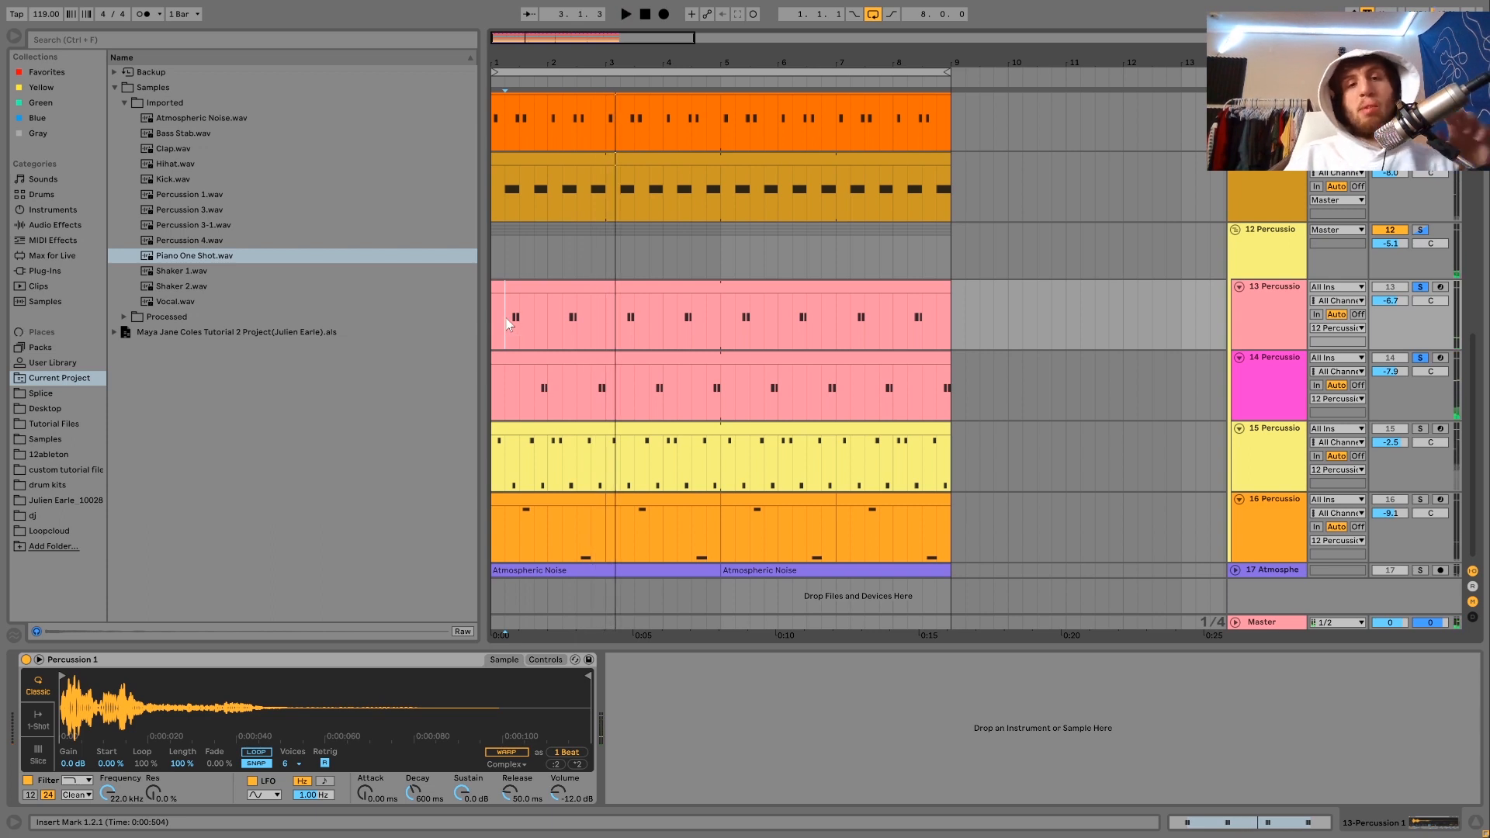
pyautogui.click(492, 321)
pyautogui.press('space')
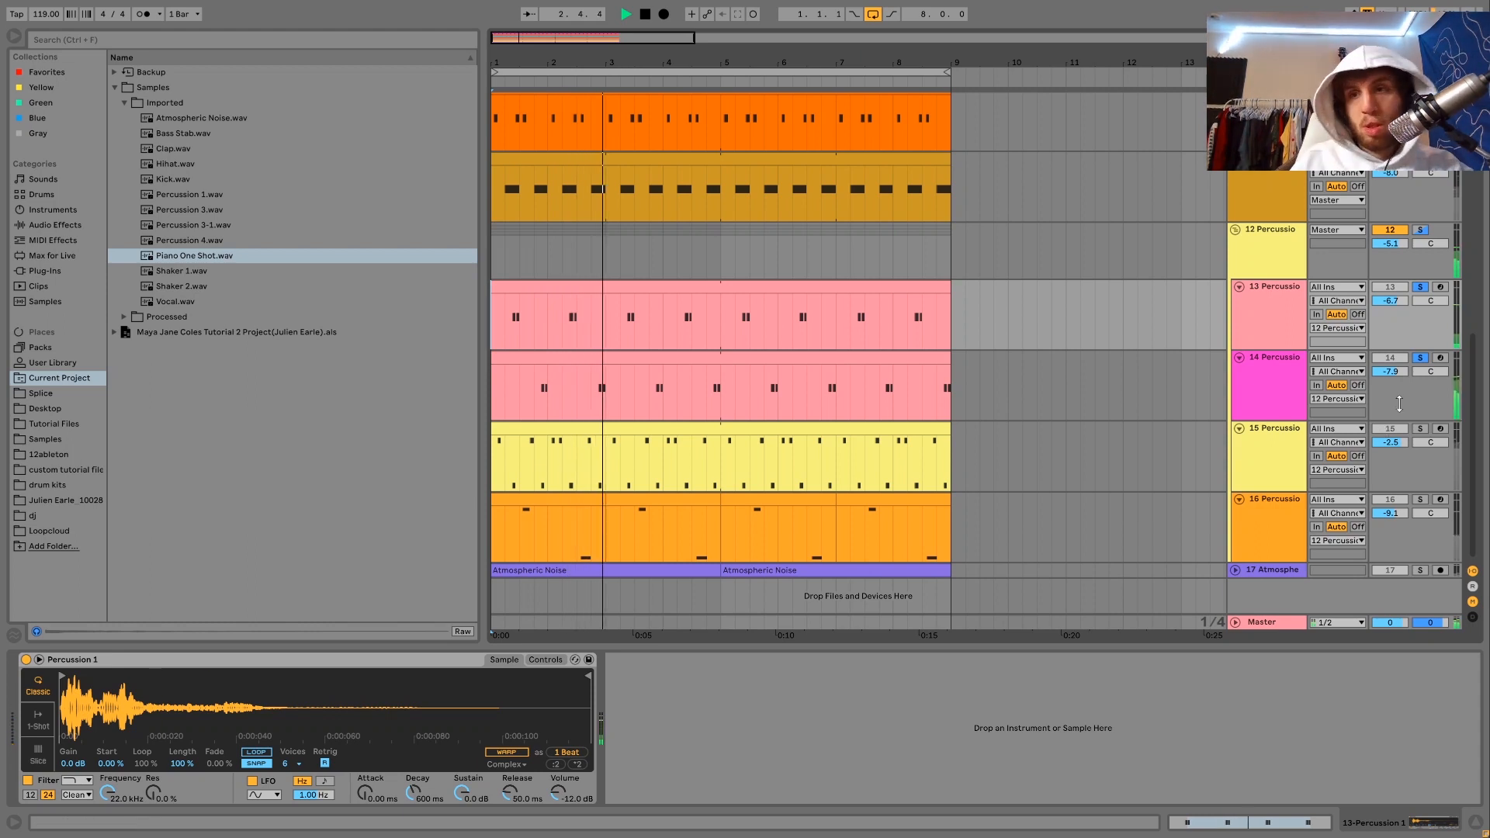
# Show percussion track 14's sample, clear the solos, and play the full mix from bar 1.
pyautogui.click(1281, 374)
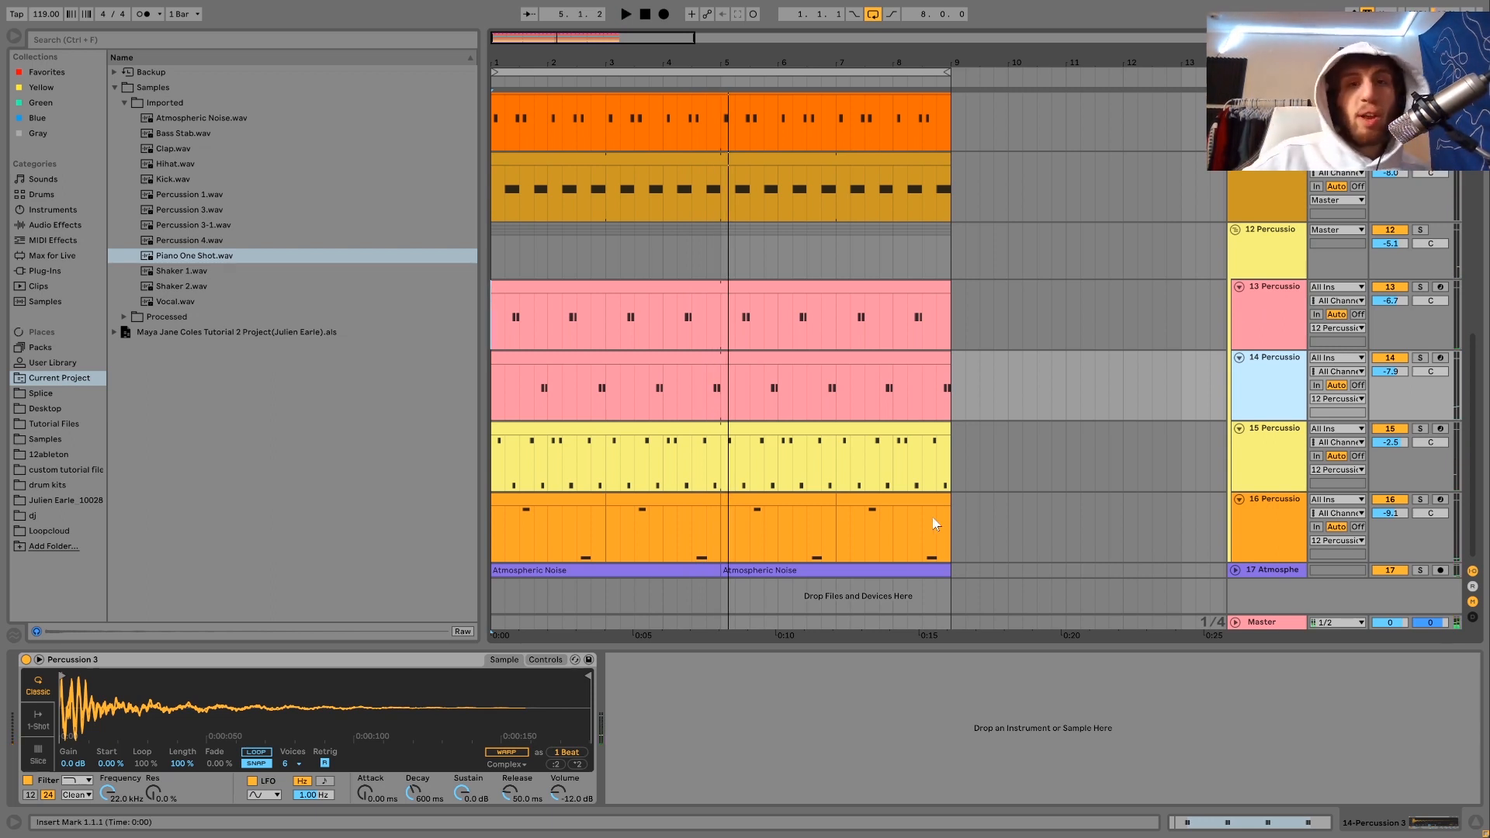
pyautogui.press('space')
pyautogui.click(497, 325)
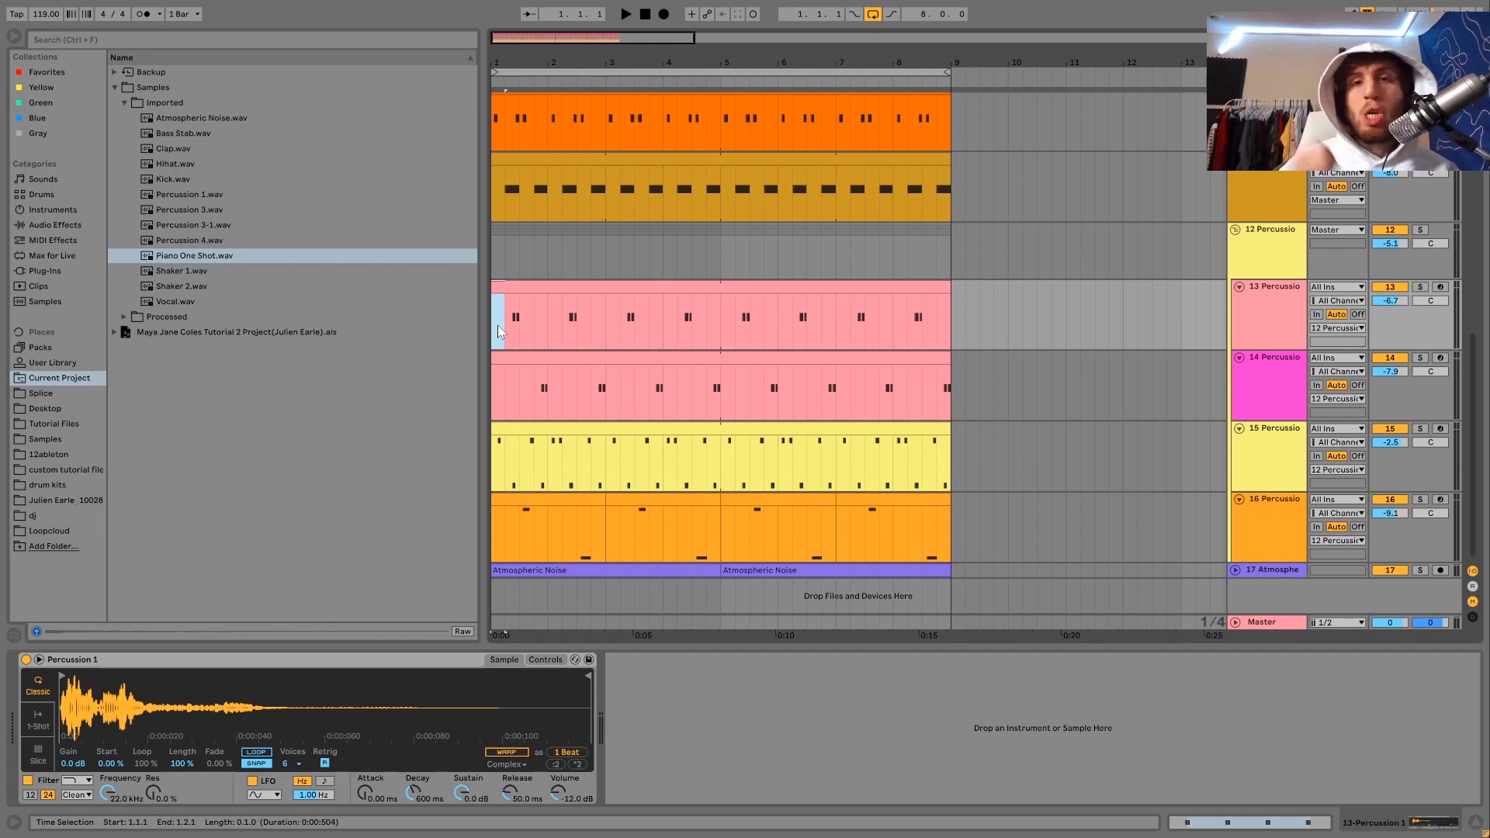
pyautogui.press('space')
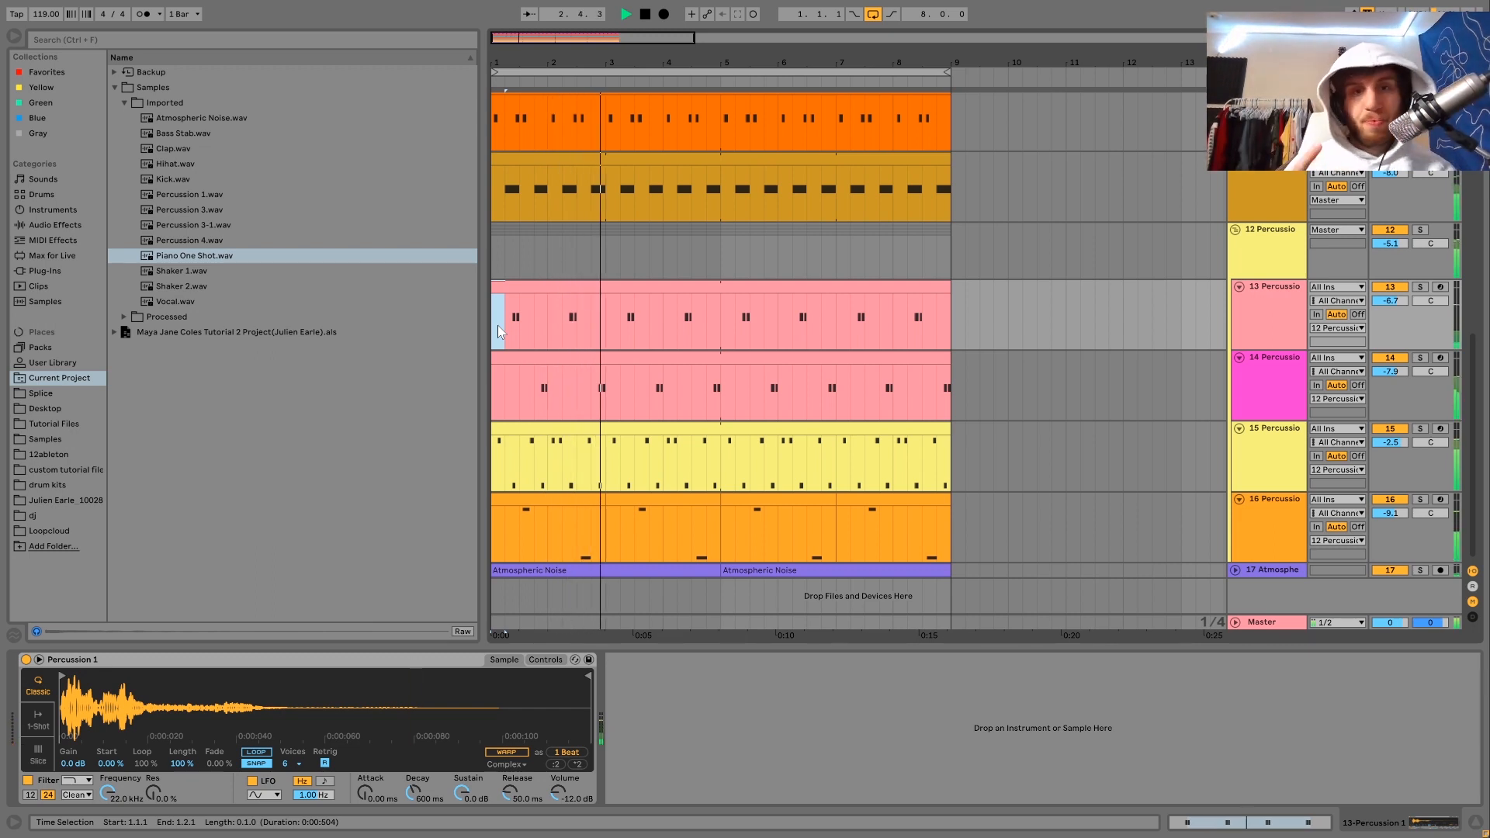
pyautogui.press('space')
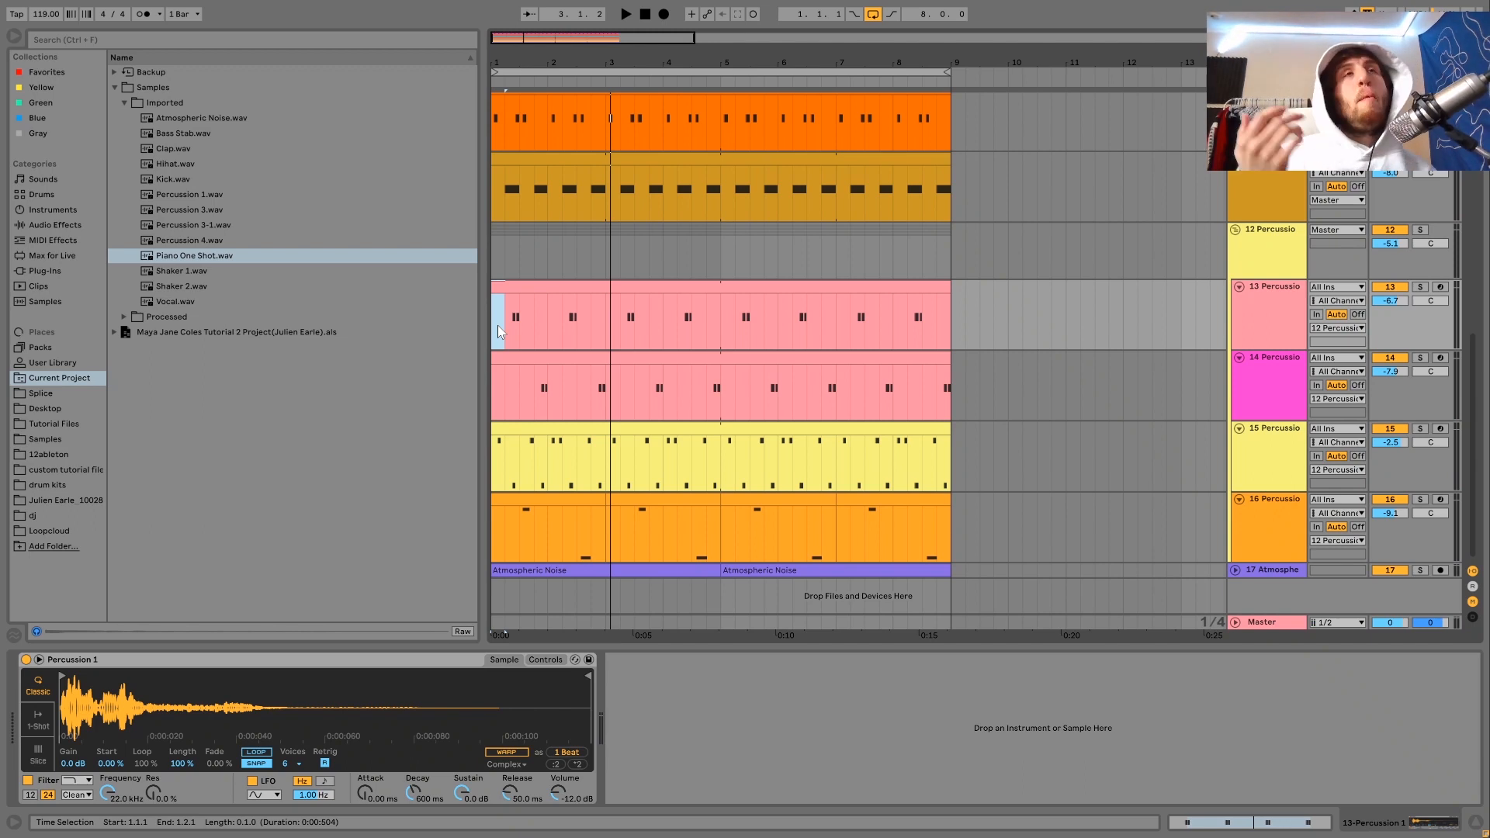
# Compare the playing mix with the Percussions group active and muted, leaving the group active.
pyautogui.press('space')
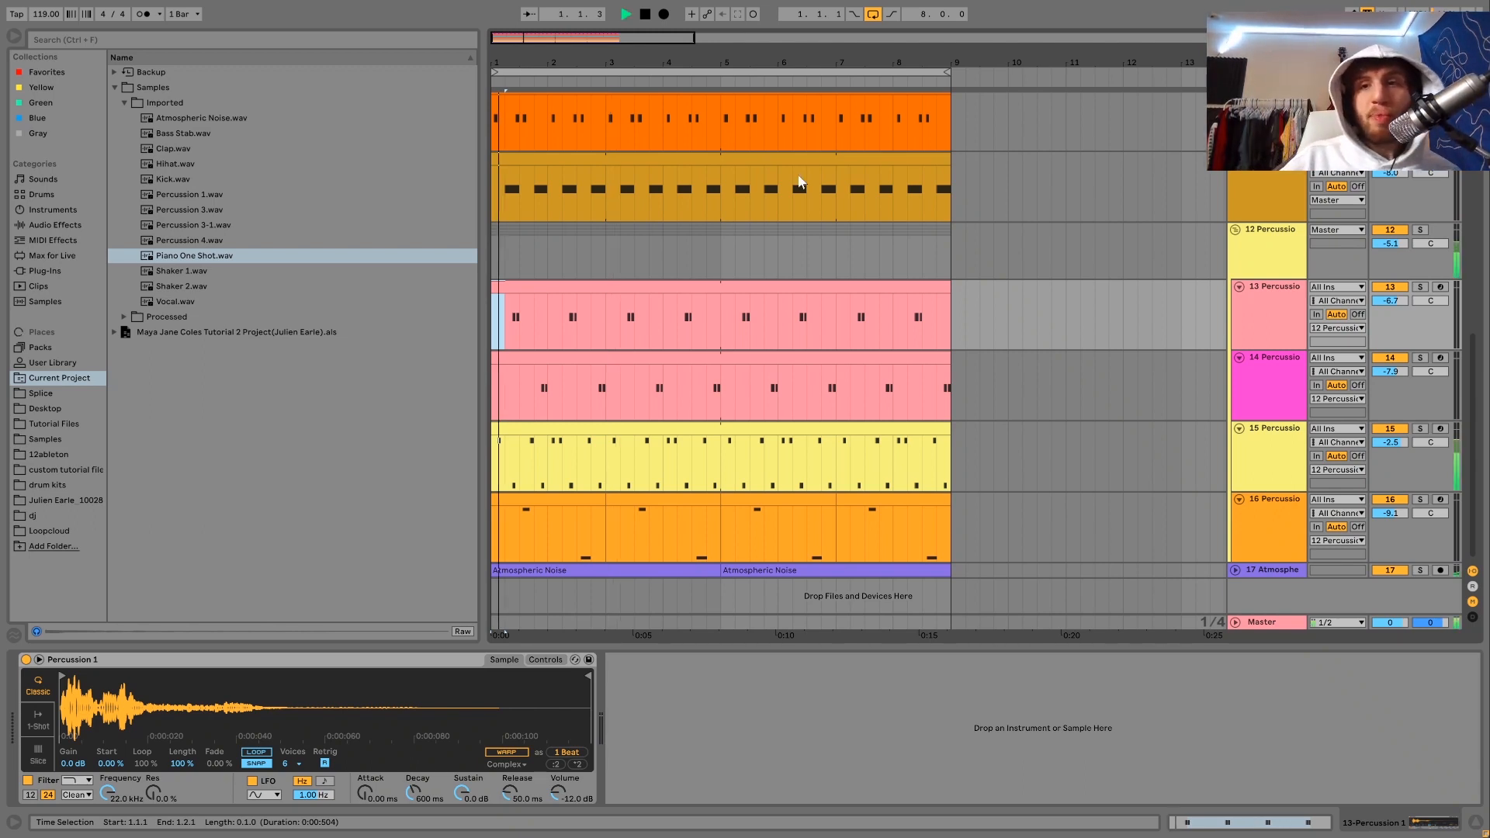
pyautogui.click(1391, 231)
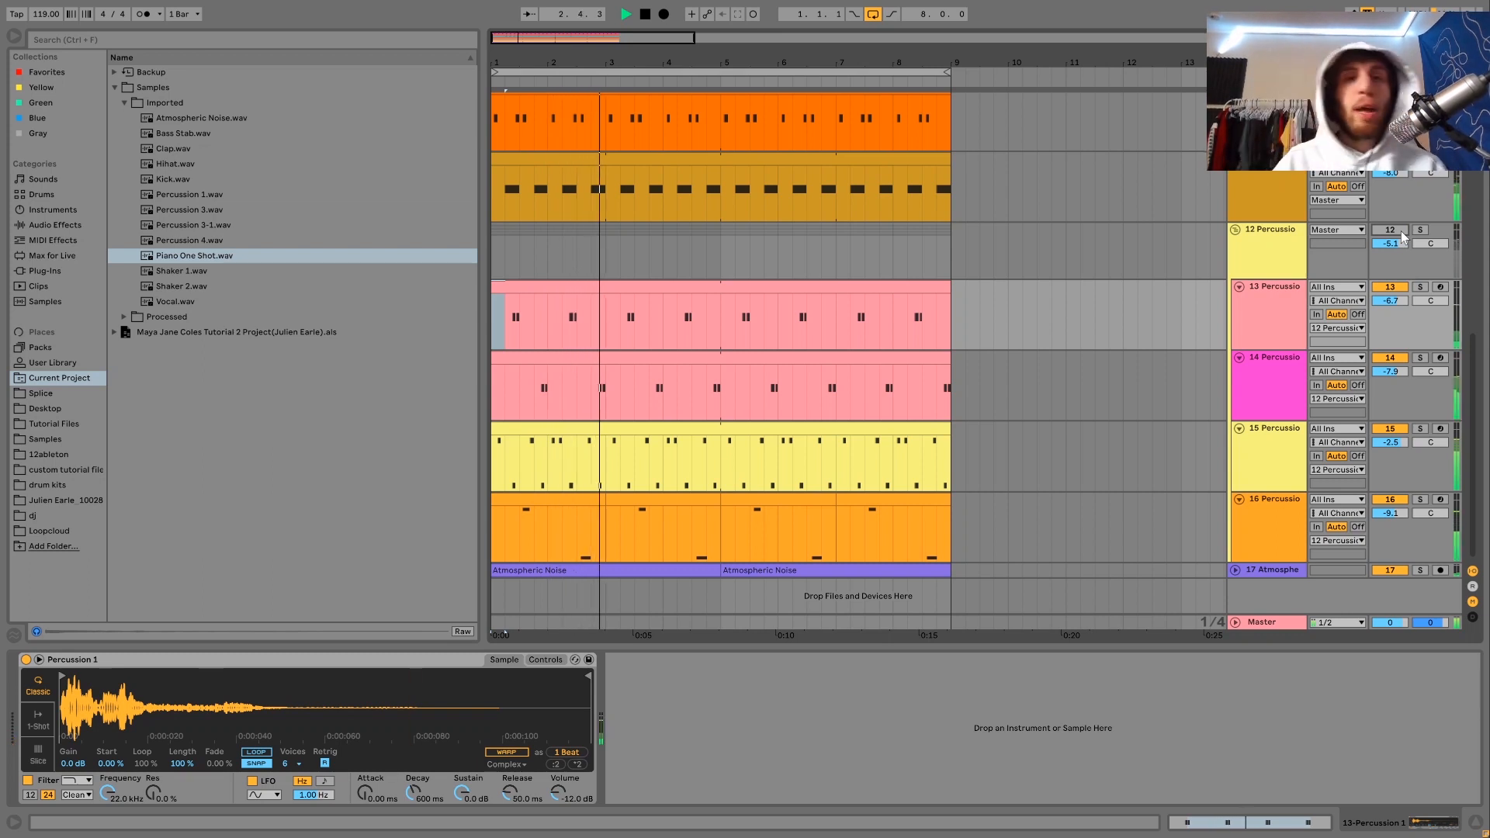
pyautogui.press('space')
pyautogui.click(1402, 235)
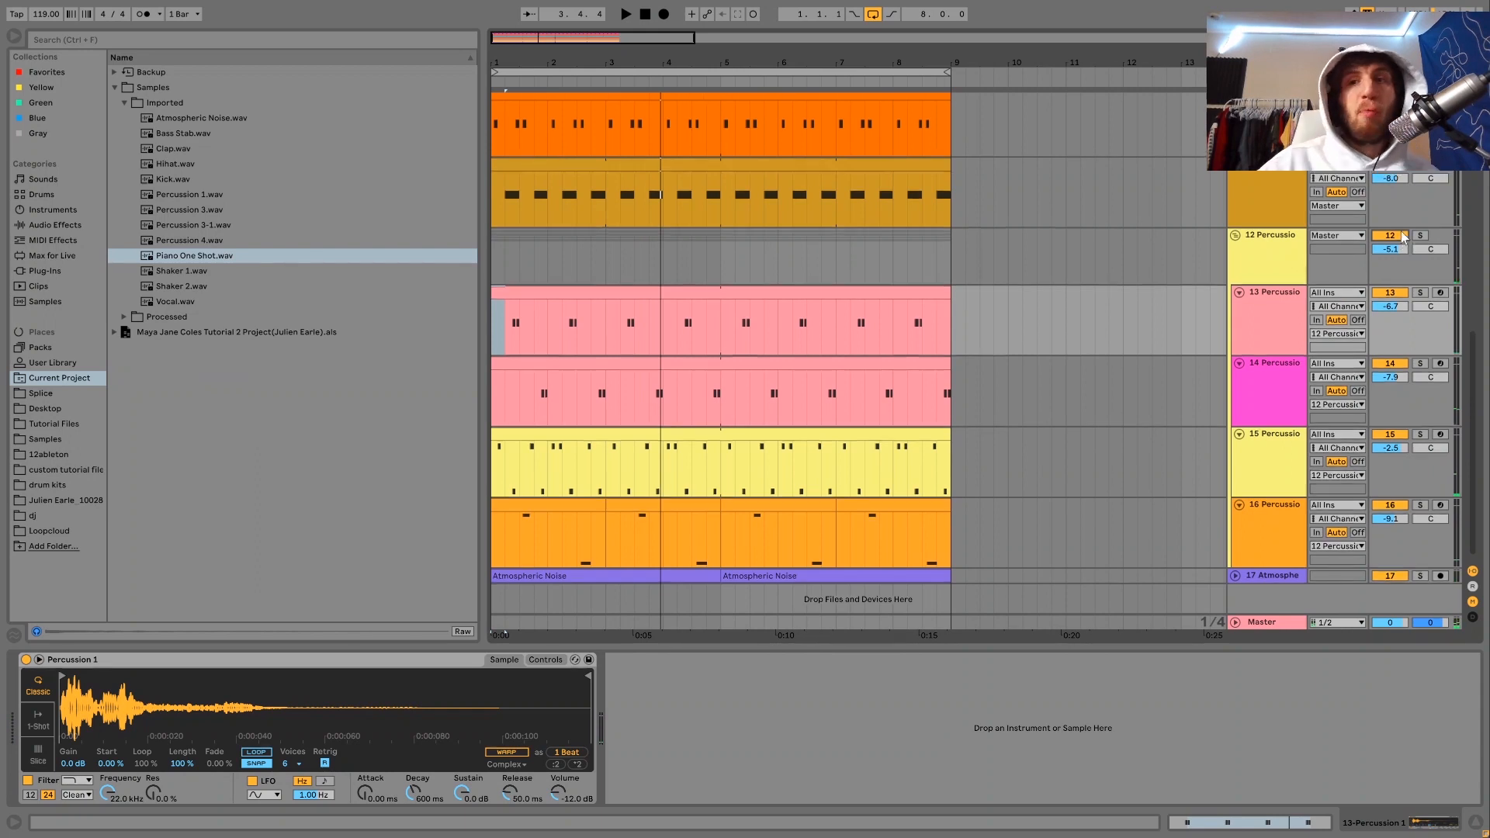
# Play the soloed Percussions group from bar 1, adding the Lows and Hihats groups to the solo during playback.
pyautogui.scroll(5, 1401, 235)
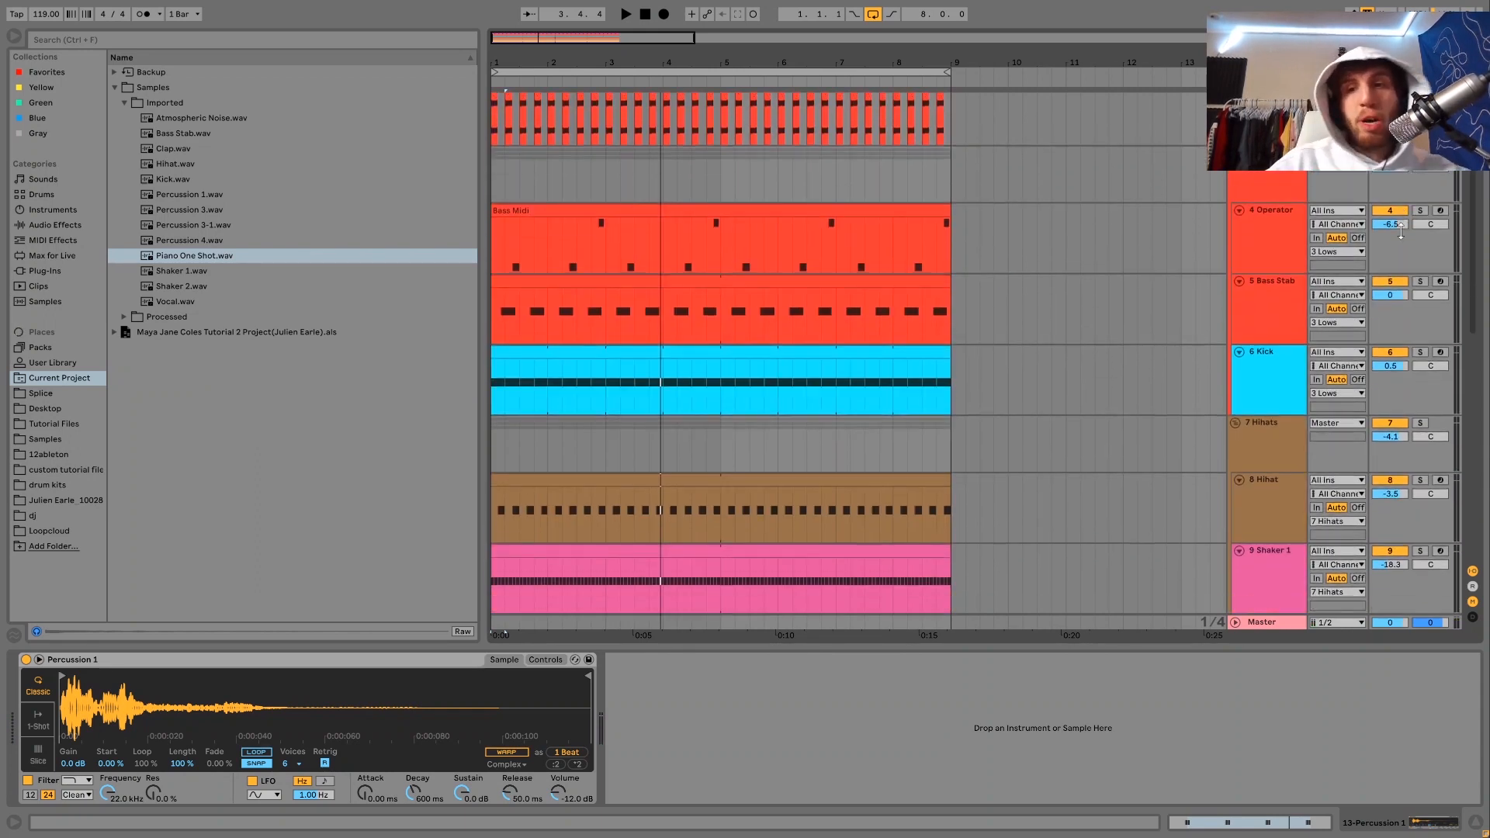
pyautogui.scroll(-5, 1402, 230)
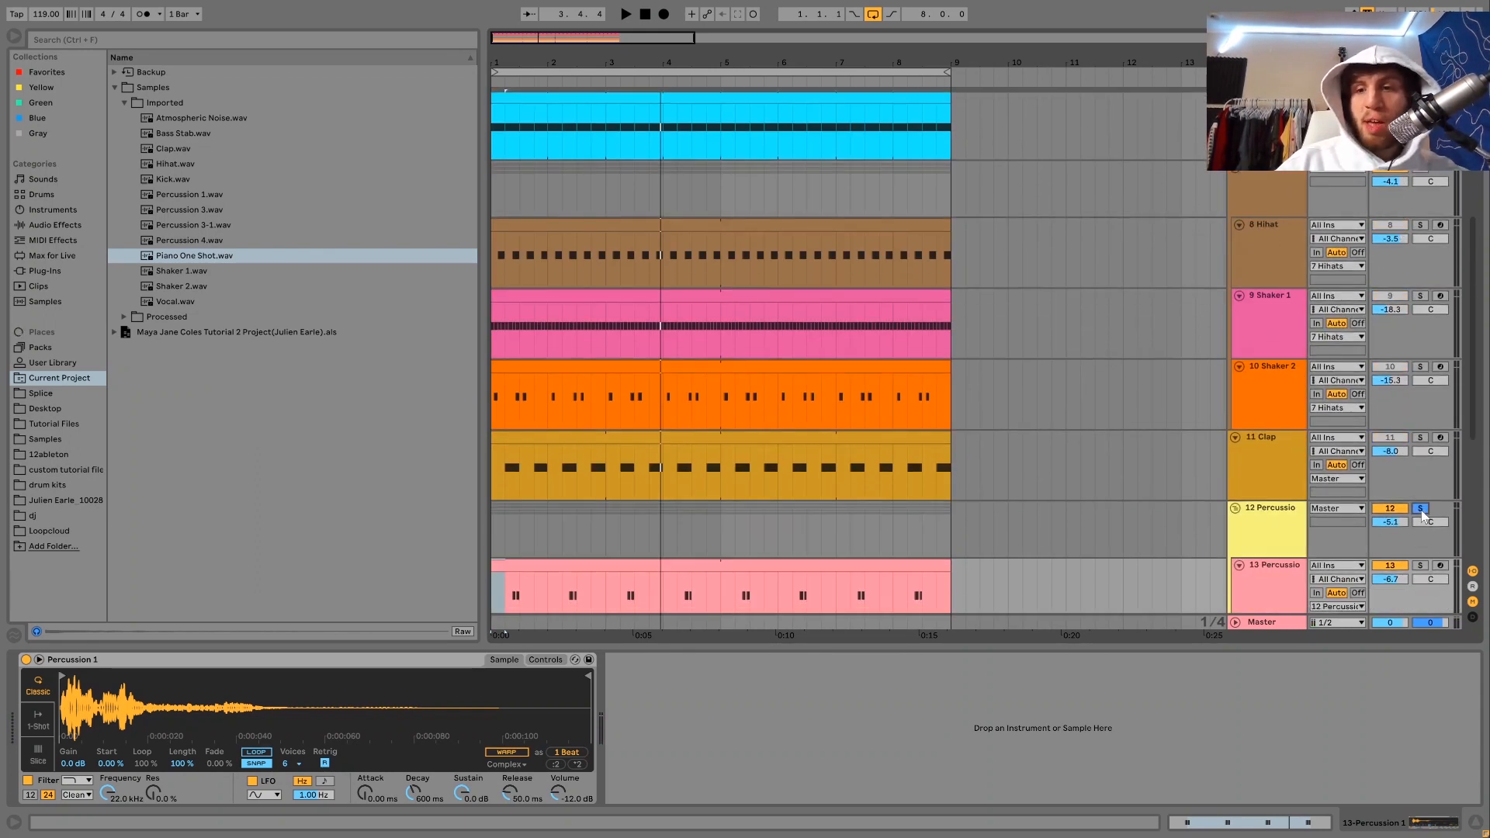
pyautogui.scroll(5, 1423, 516)
pyautogui.press('space')
pyautogui.scroll(-1, 1439, 436)
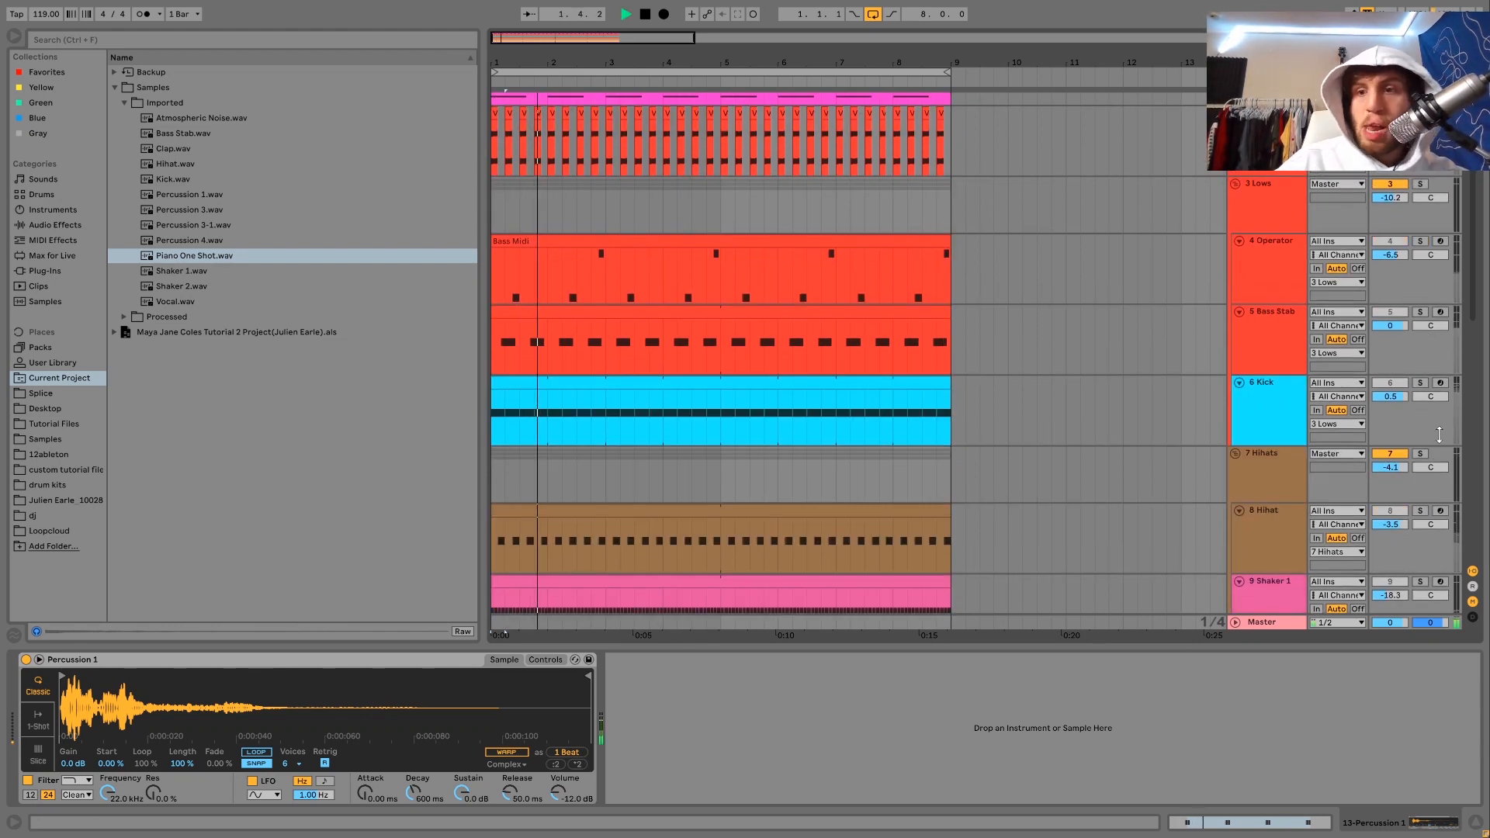
pyautogui.click(1420, 383)
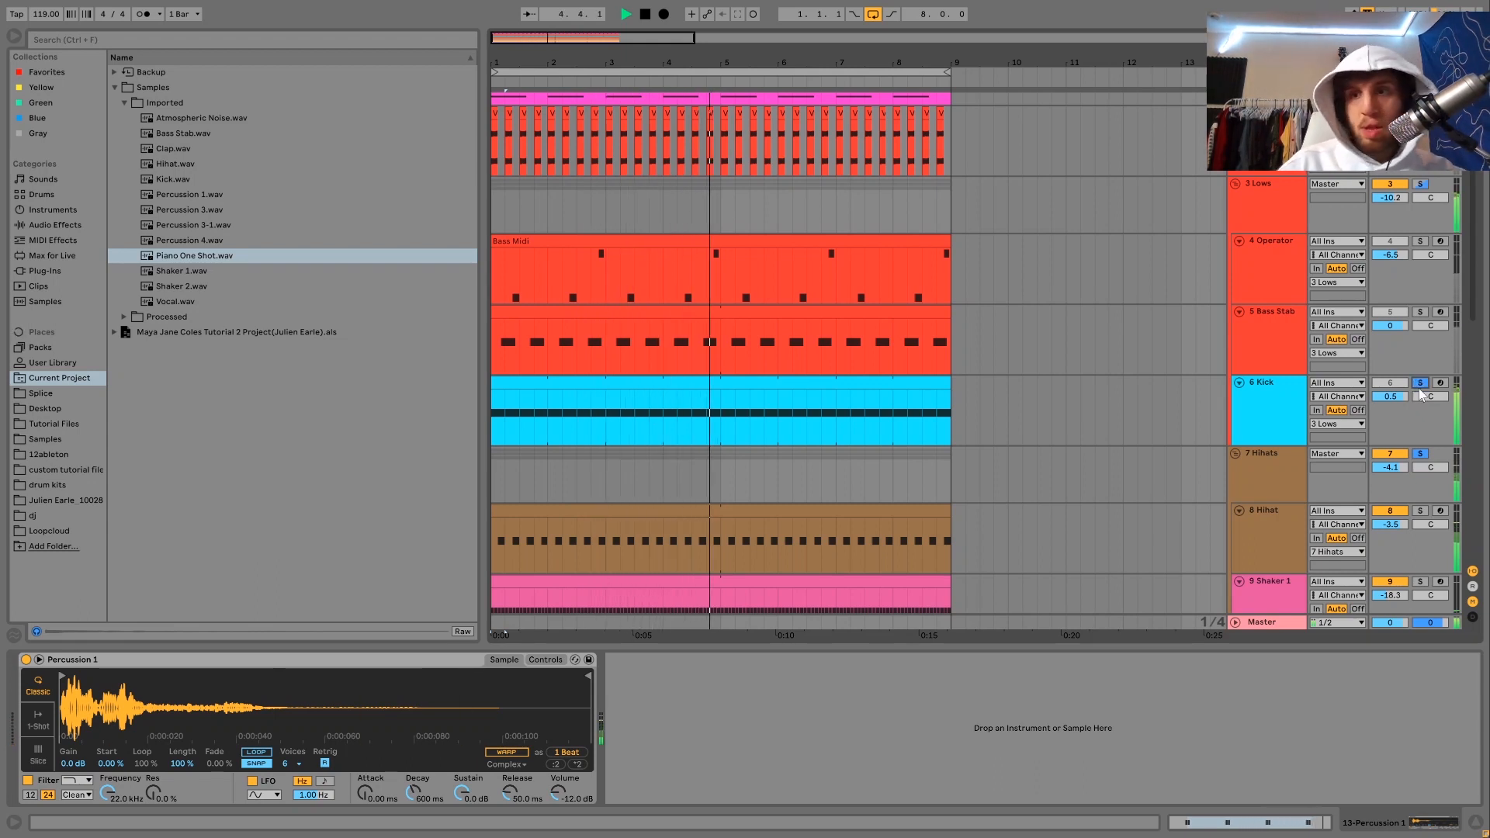
# Clear the solos, play the full mix briefly from bar 1, and select the Percussions group.
pyautogui.scroll(-8, 1419, 389)
pyautogui.scroll(-1, 1419, 388)
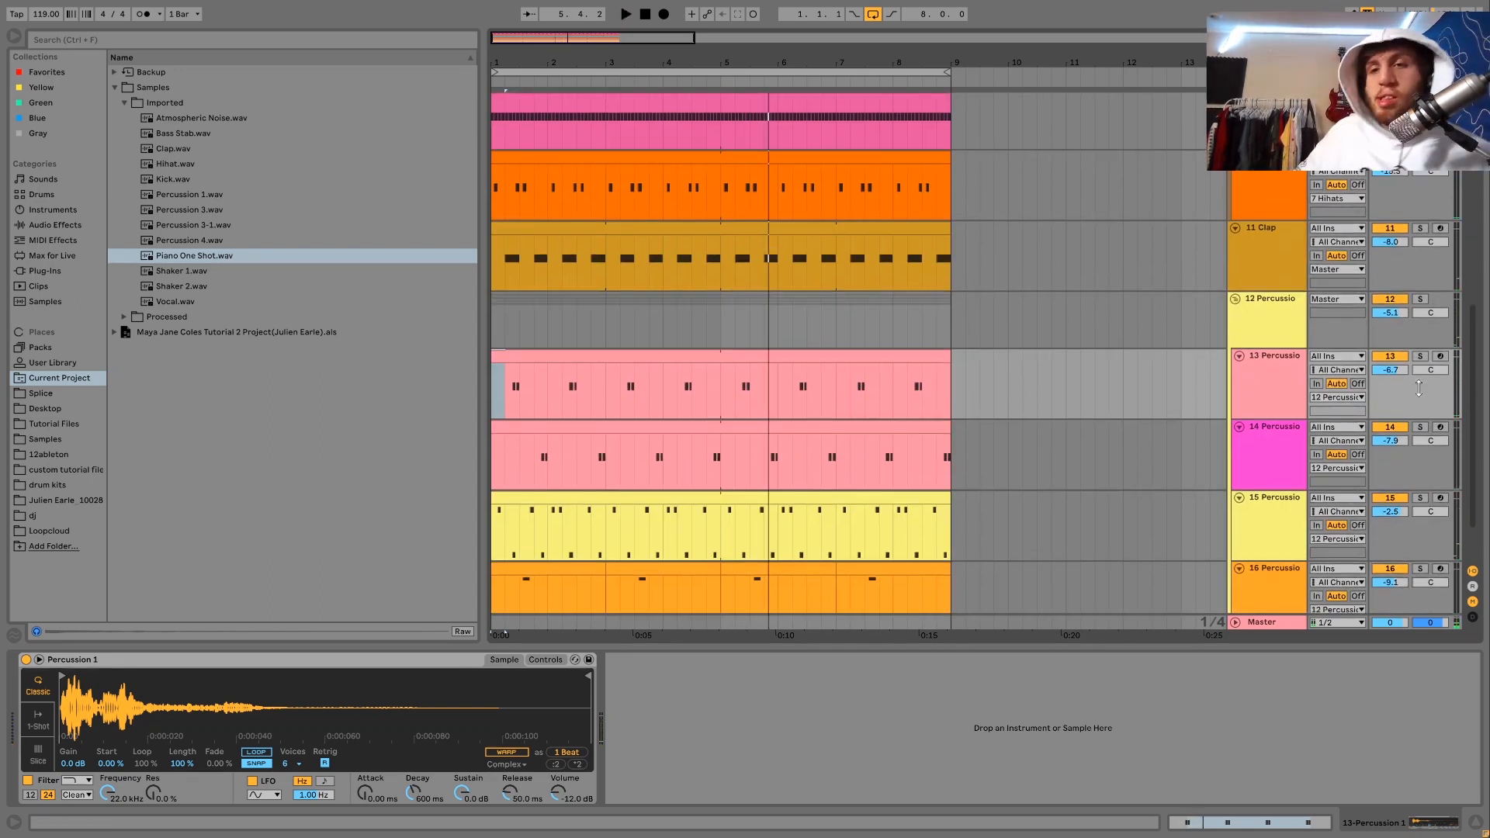
pyautogui.press('space')
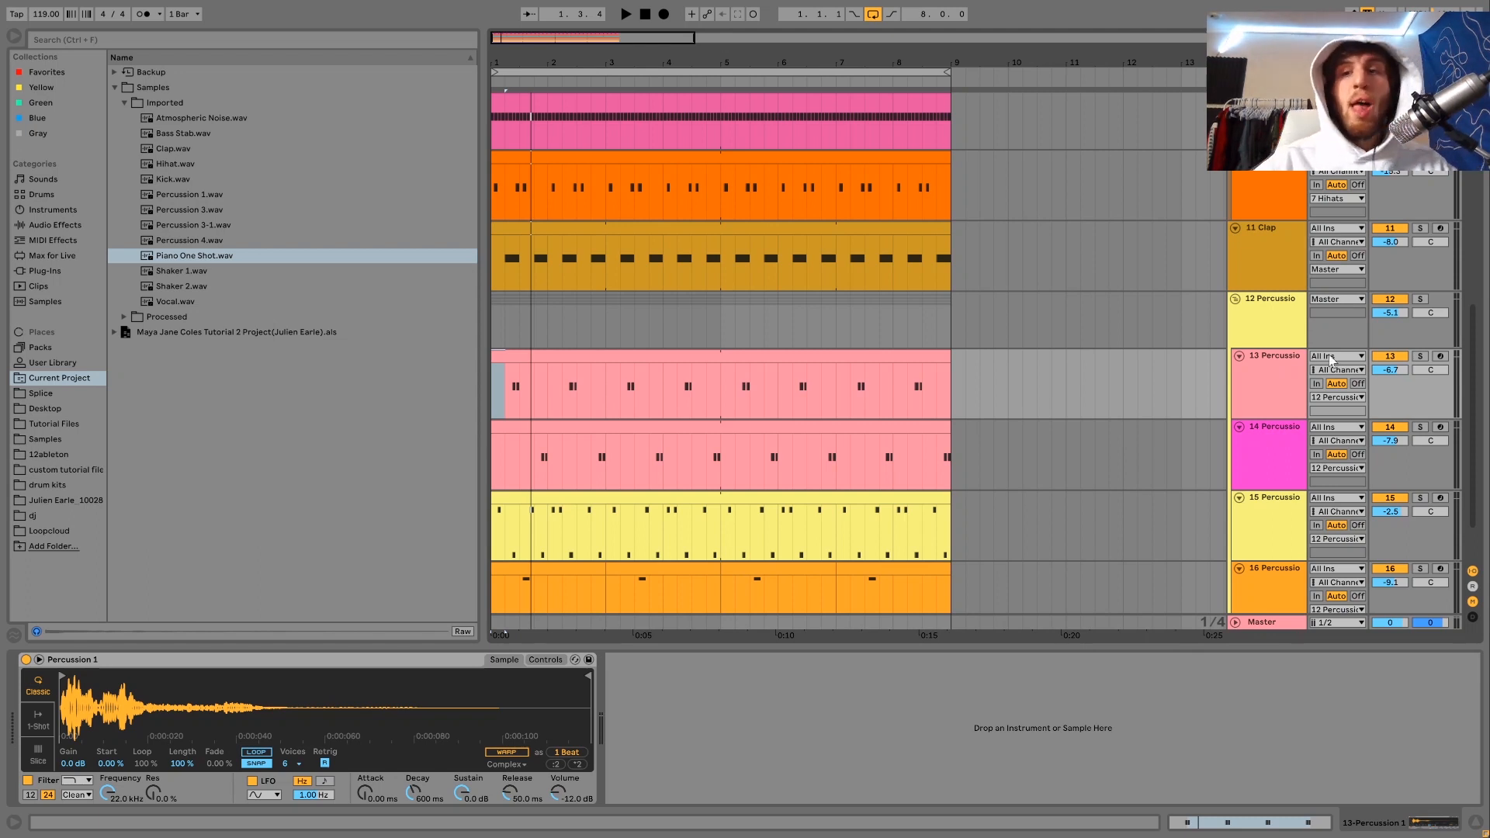
pyautogui.click(1277, 335)
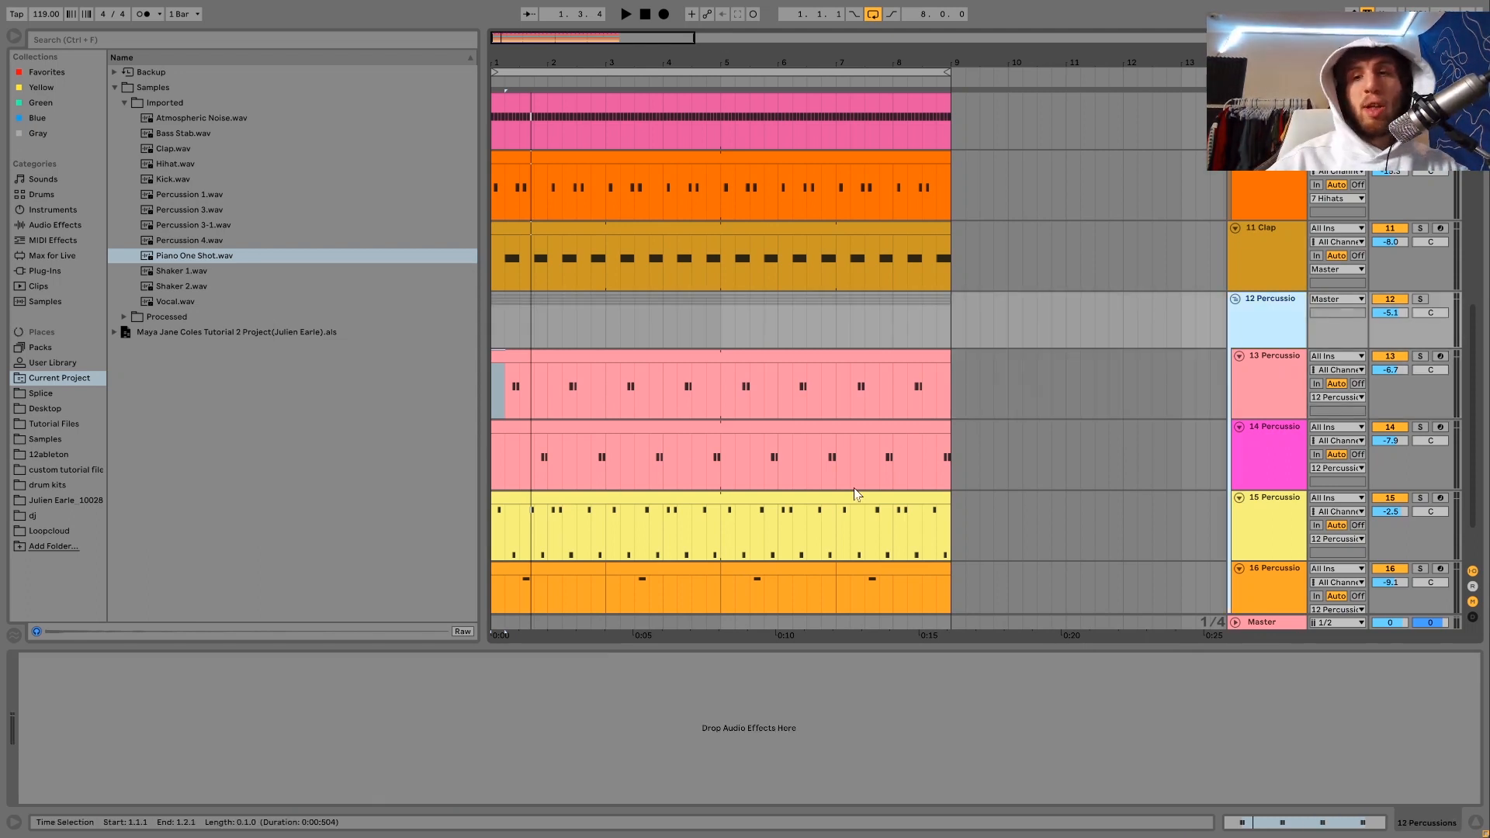
pyautogui.scroll(-2, 856, 494)
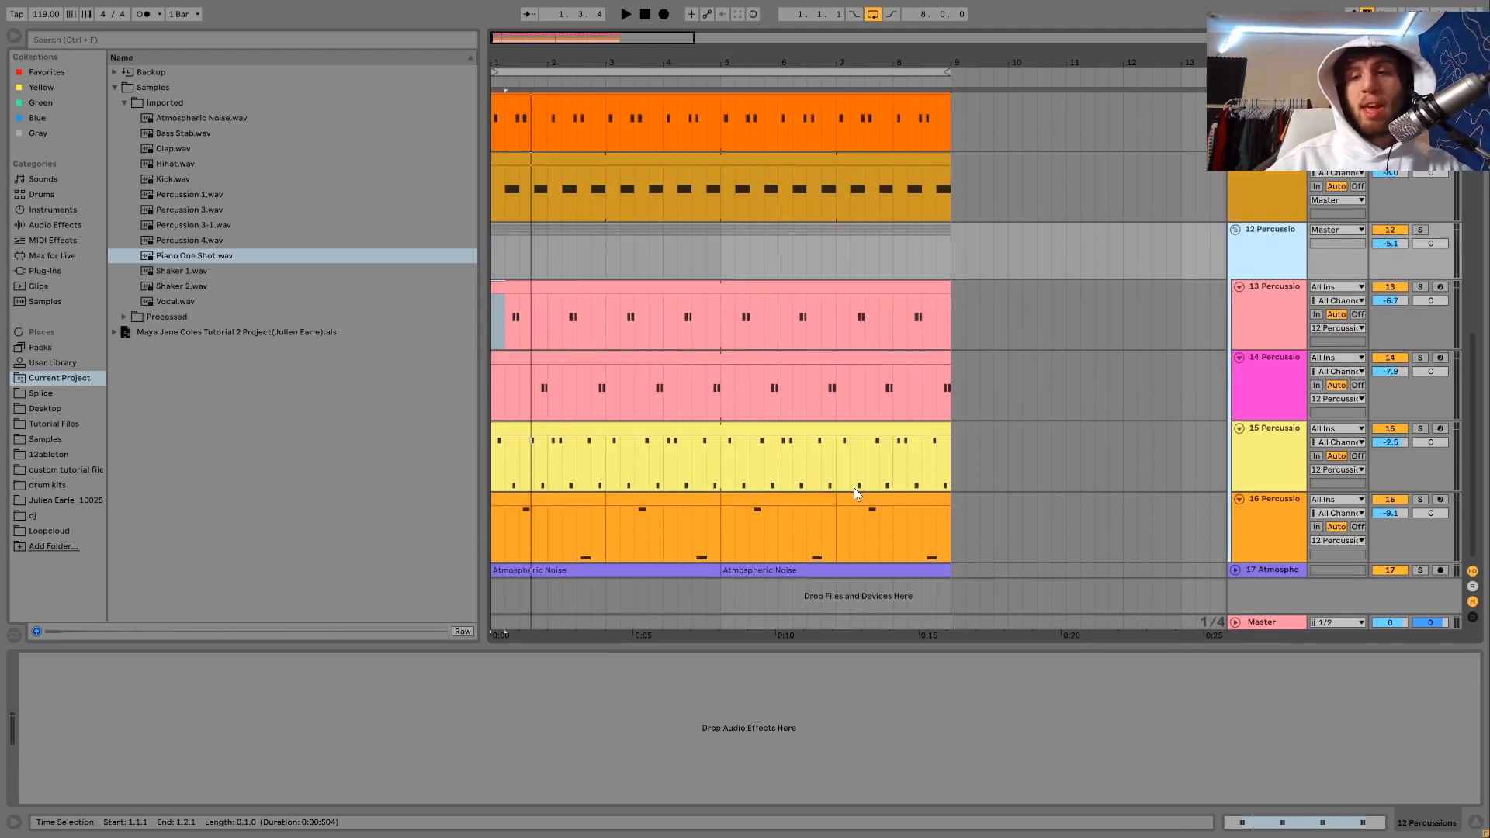
# Unfold and solo Atmospheric Noise track 17, select its first clip, and play it from bar 1.
pyautogui.doubleClick(1254, 573)
pyautogui.scroll(-1, 1254, 573)
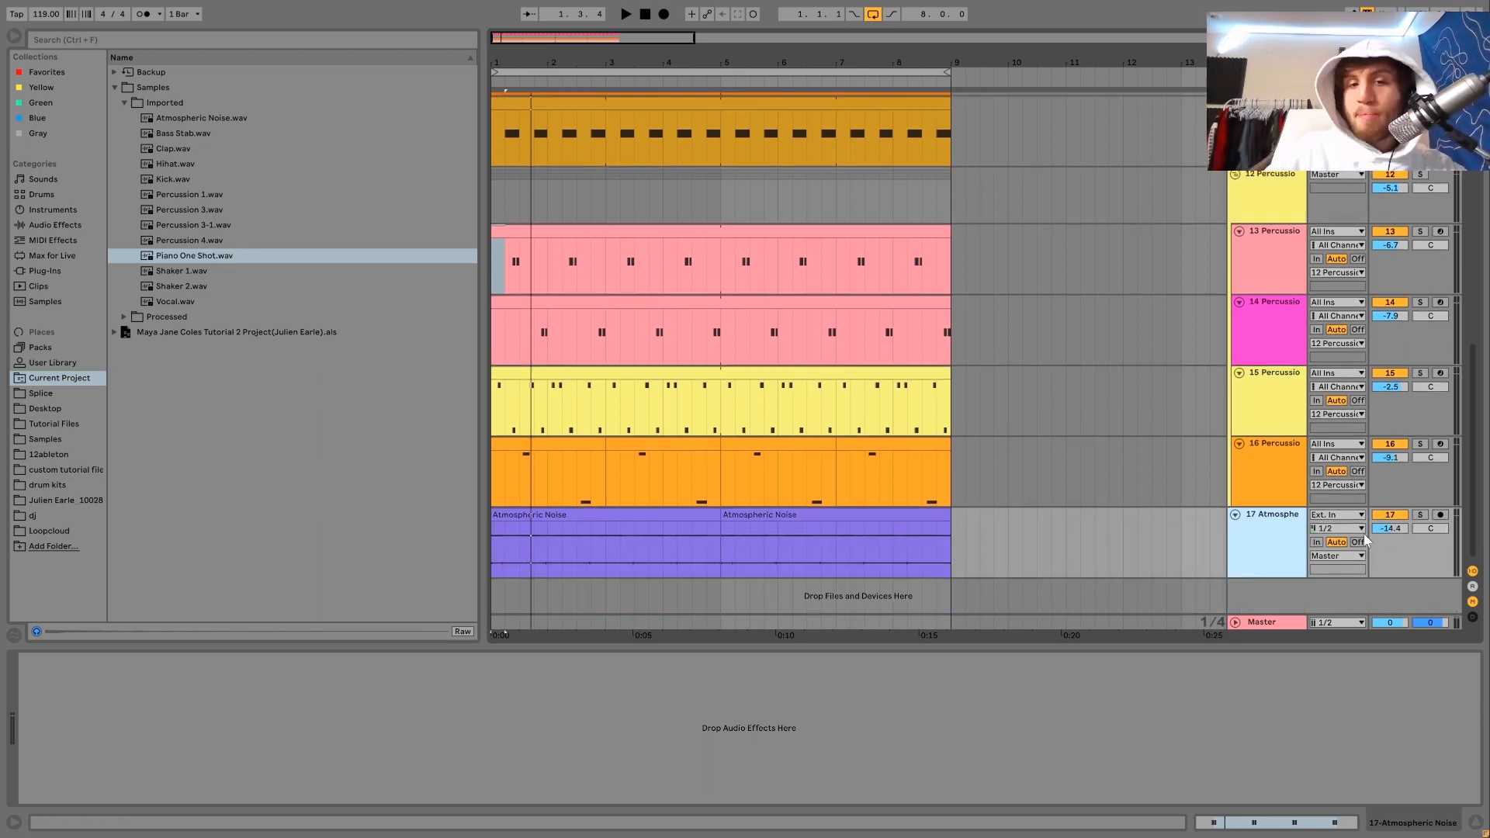
pyautogui.click(1423, 517)
pyautogui.click(630, 511)
pyautogui.press('space')
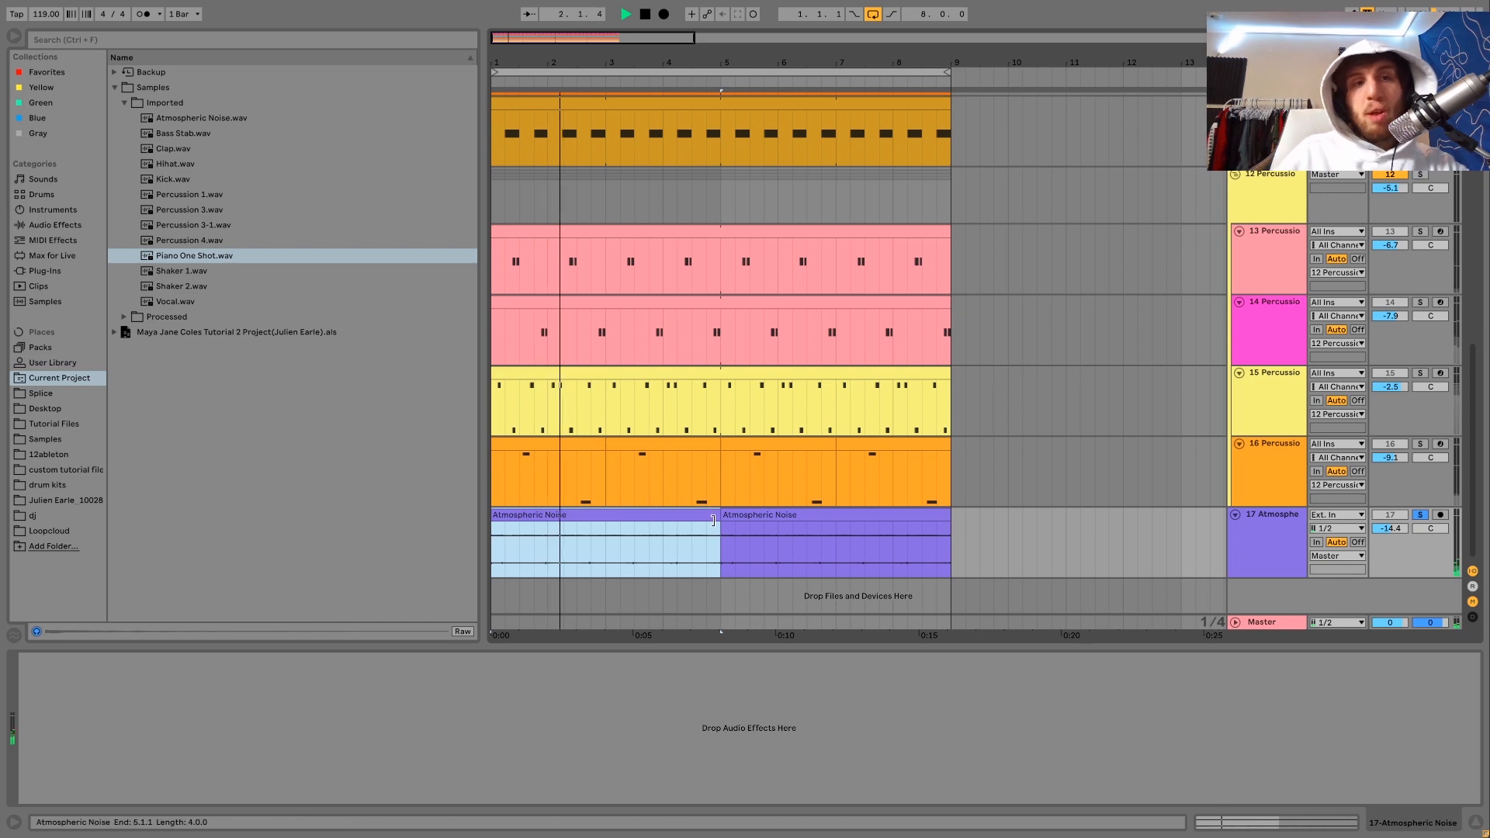
pyautogui.press('space')
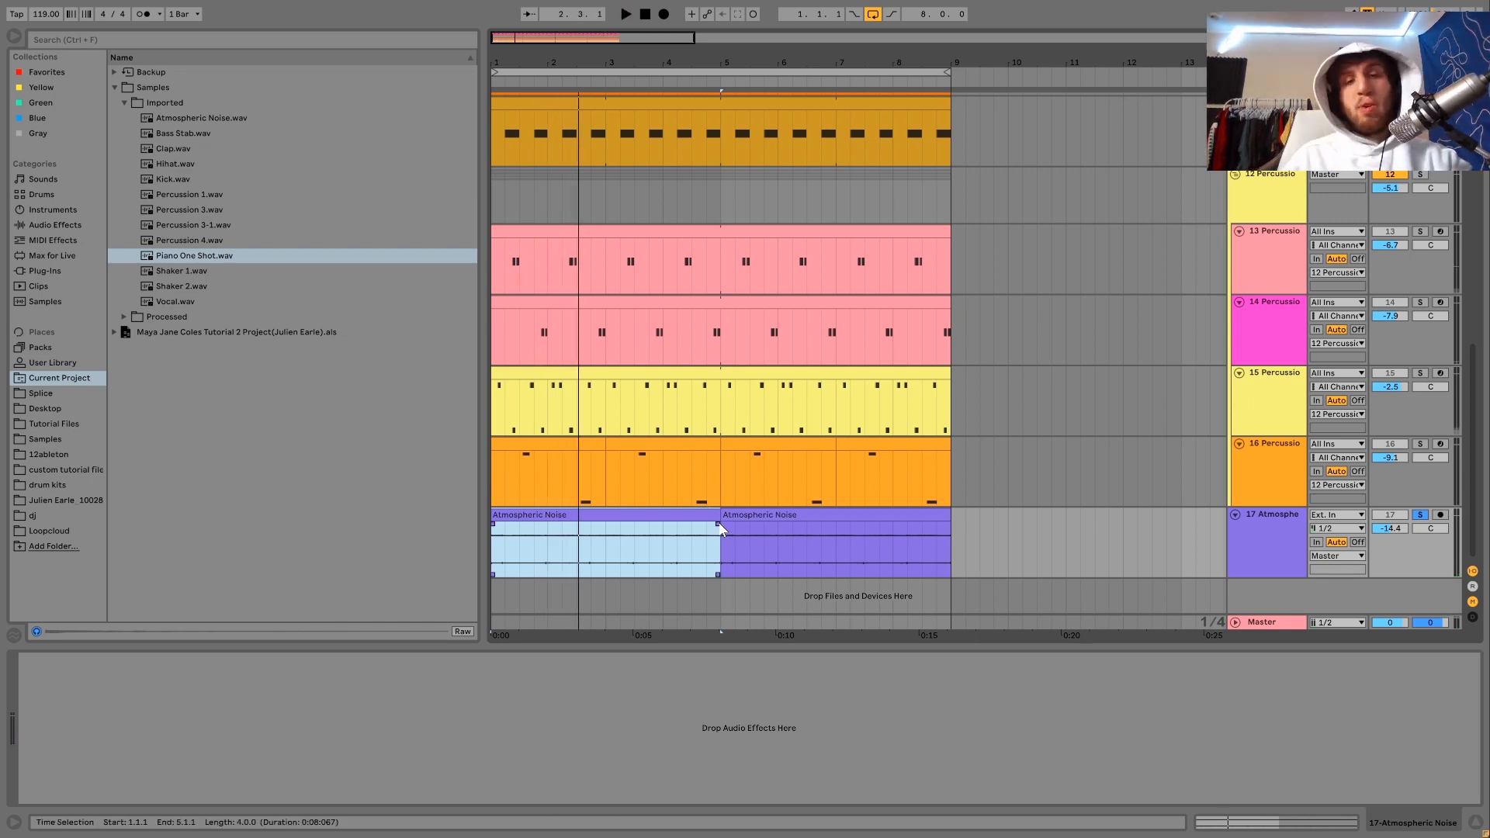
pyautogui.press('space')
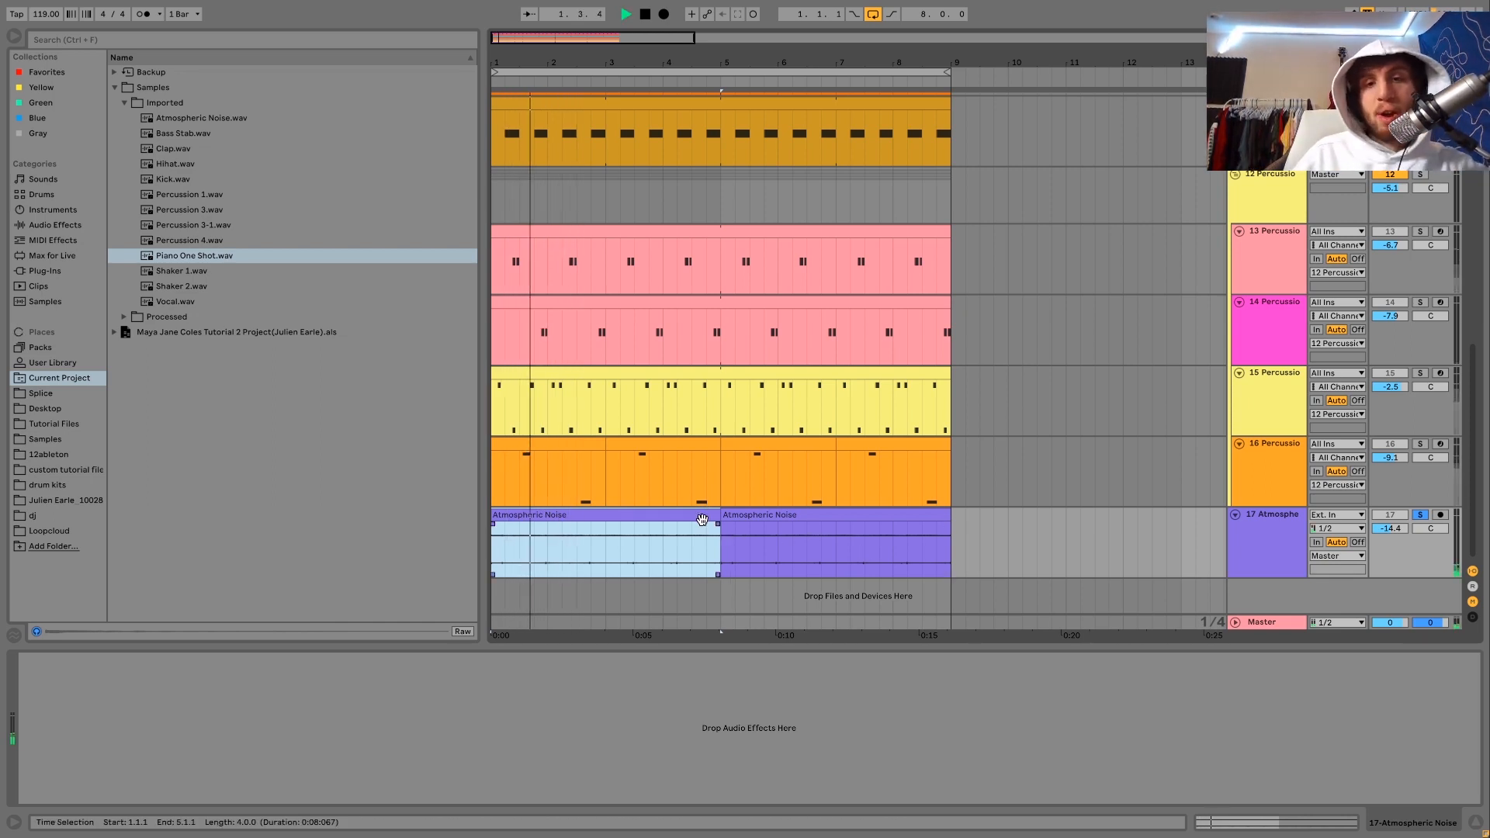
pyautogui.press('space')
# Clear the solo on Atmospheric Noise track 17 and play the full mix from bar 1.
pyautogui.click(1420, 514)
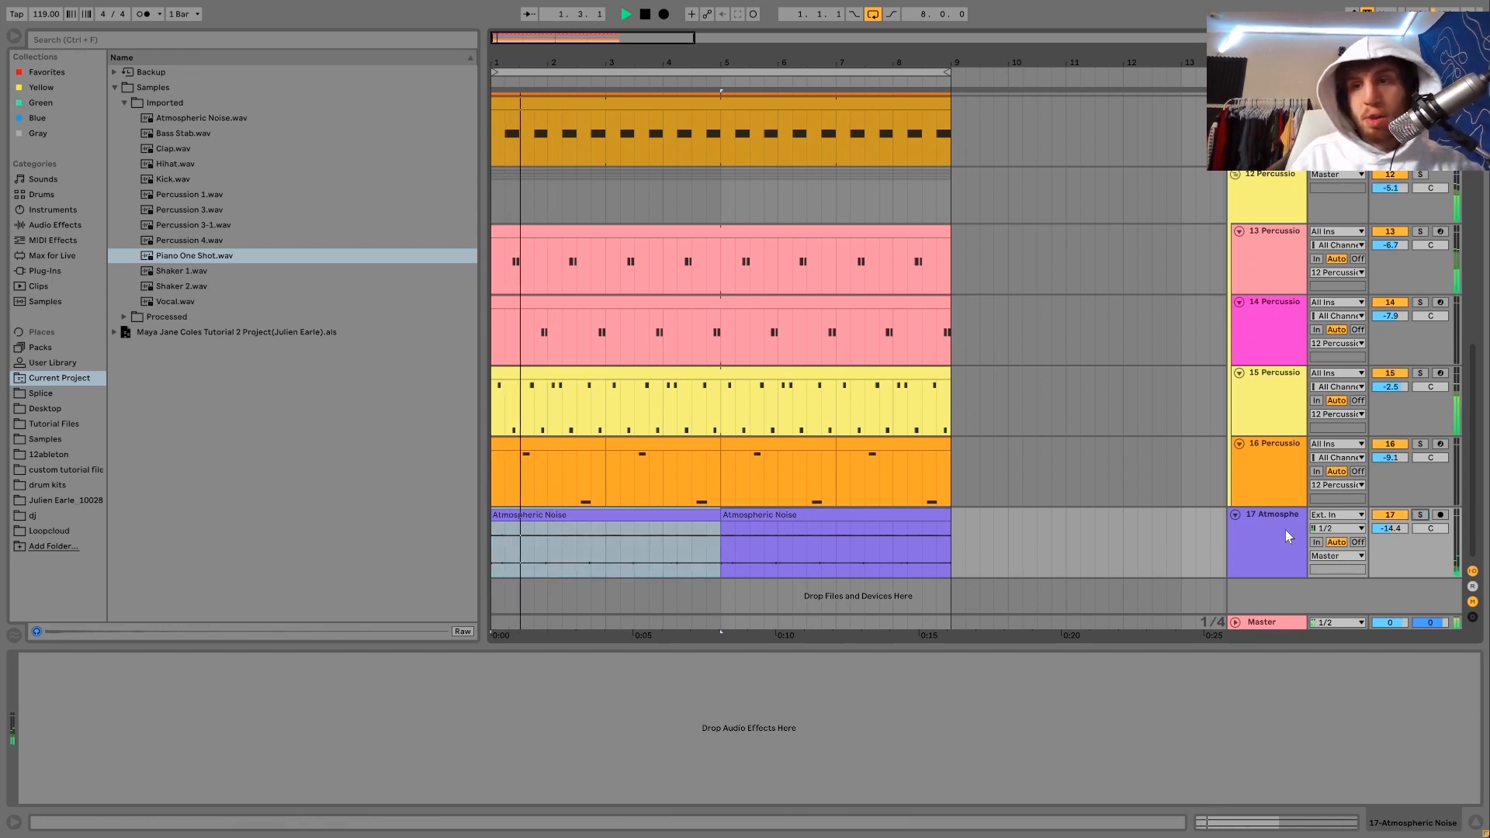
pyautogui.press('space')
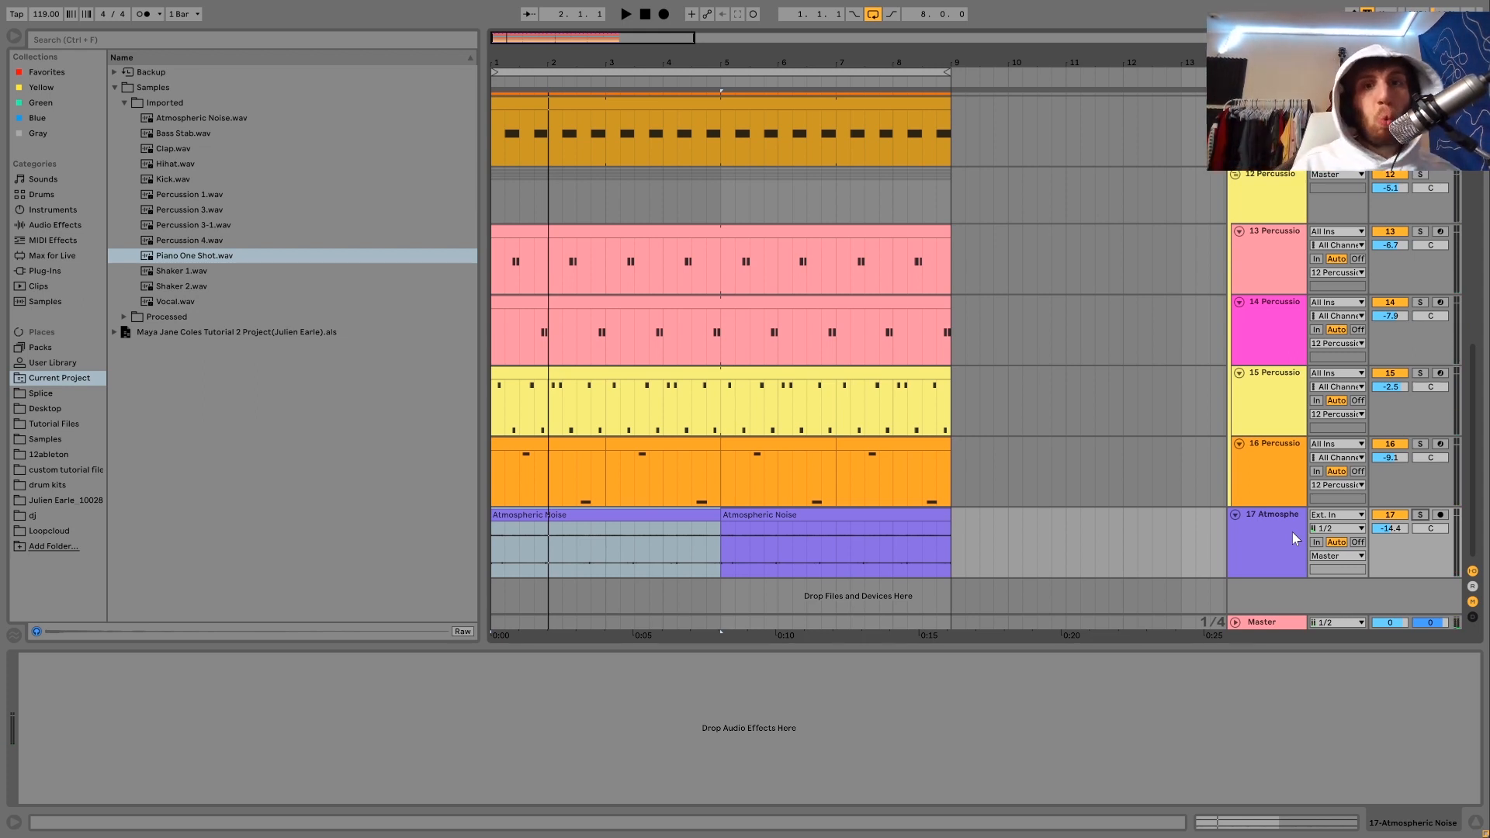
pyautogui.press('space')
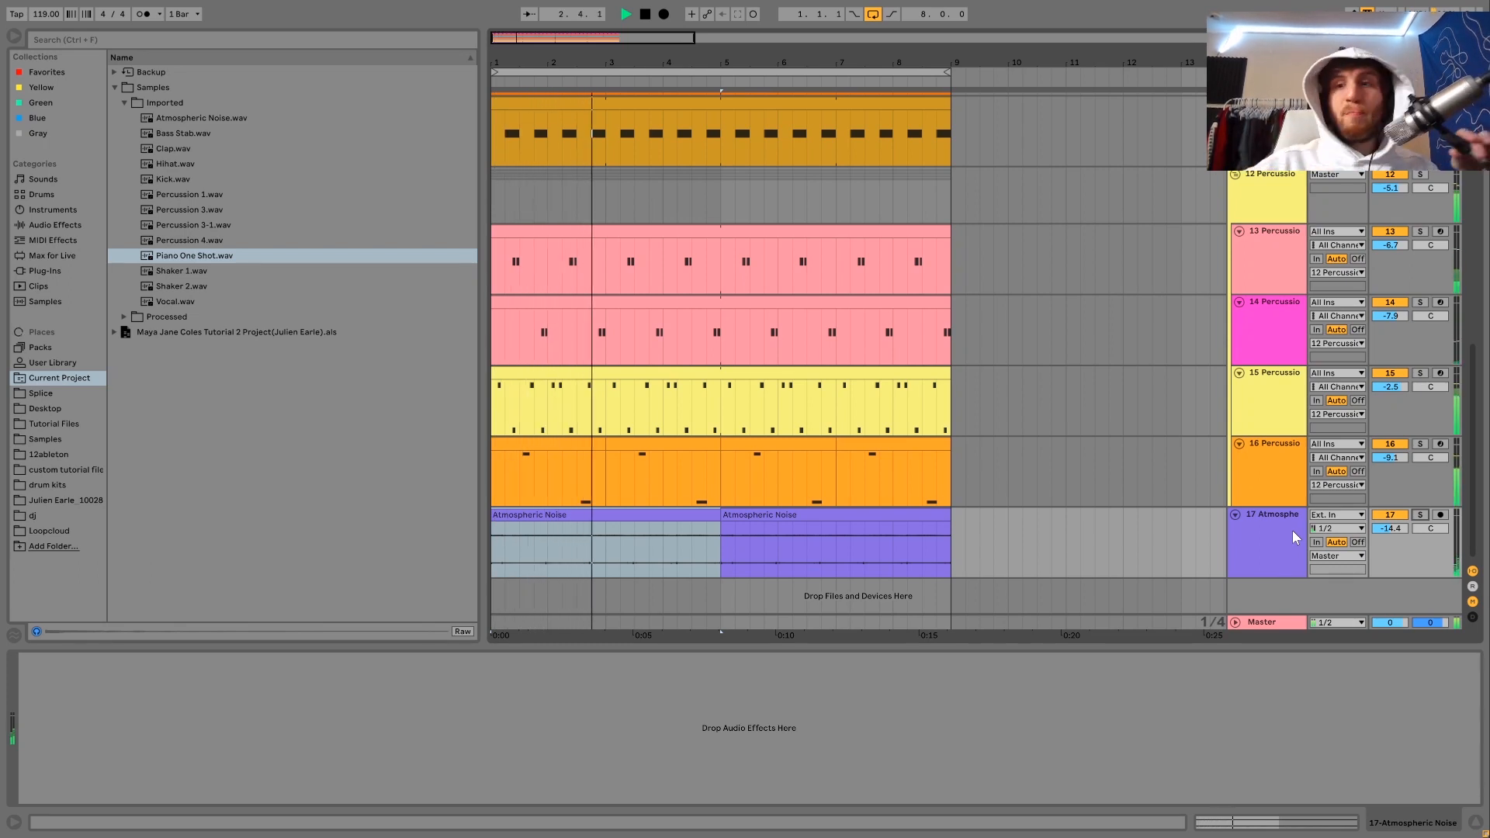
pyautogui.press('space')
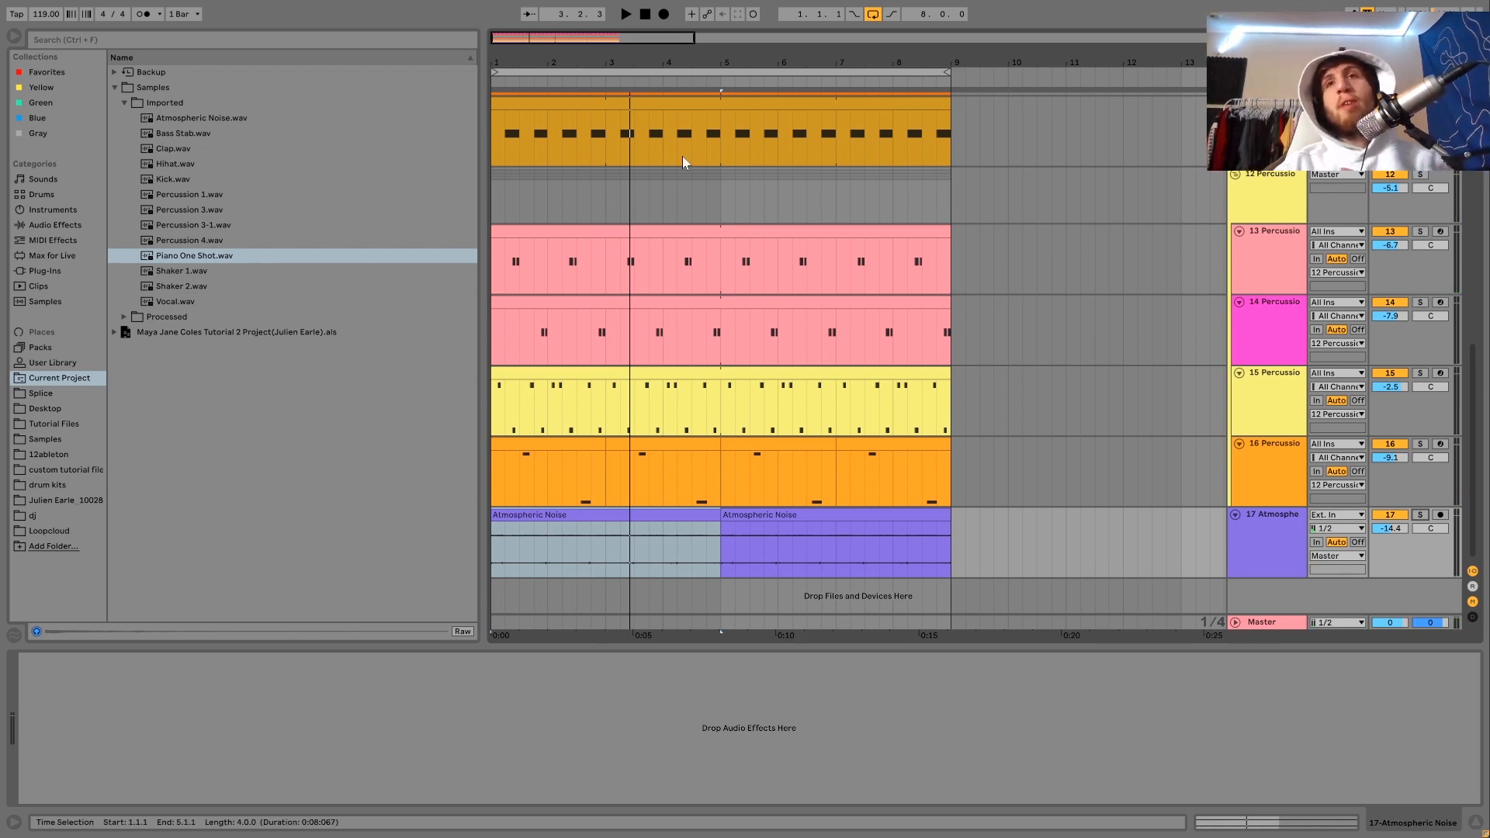
pyautogui.press('space')
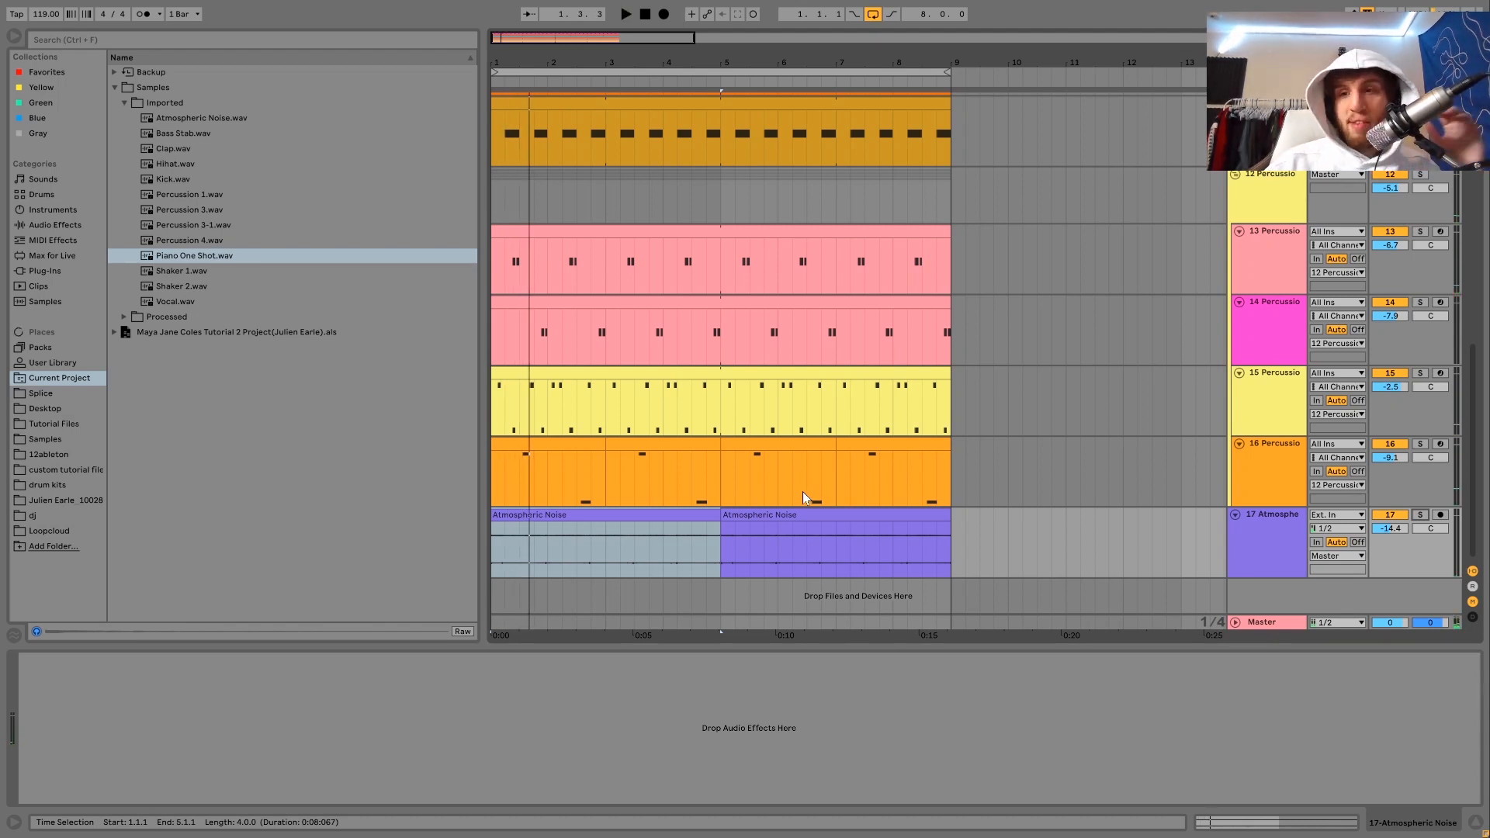
# Compare the playing mix with Atmospheric Noise track 17 muted and active, leaving the track active.
pyautogui.press('space')
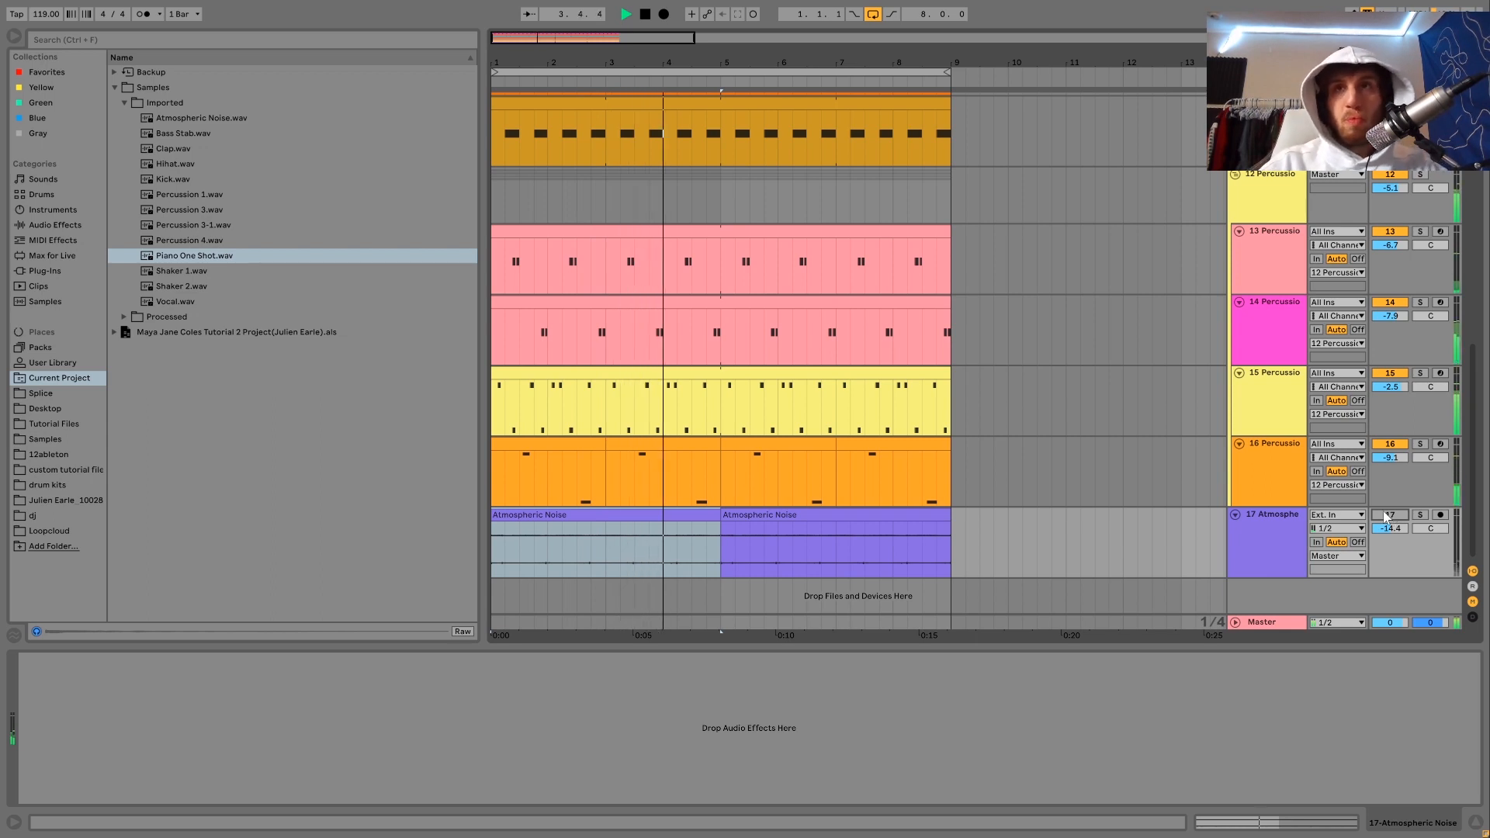
pyautogui.click(1389, 515)
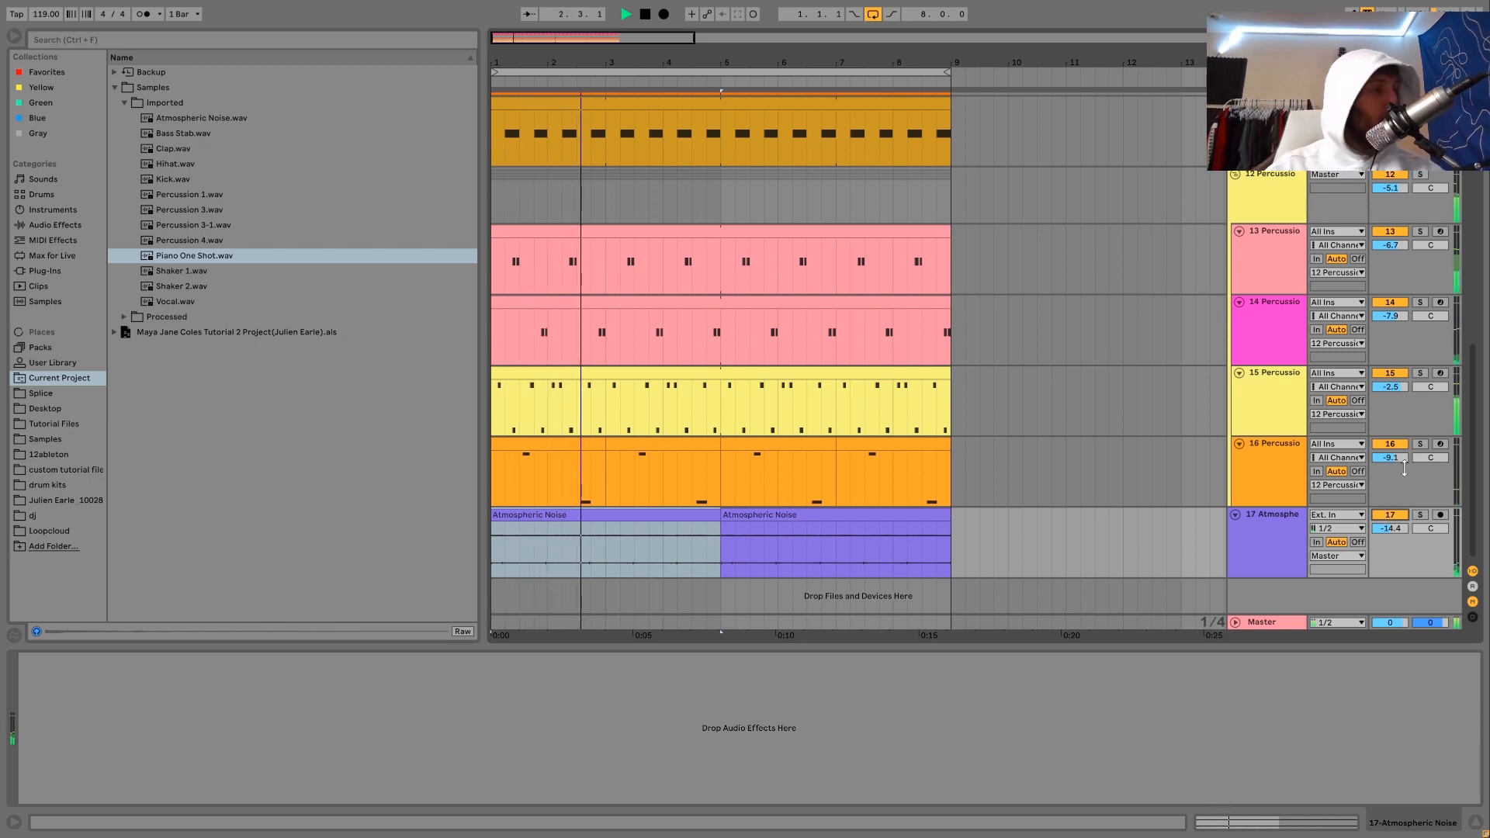
pyautogui.press('space')
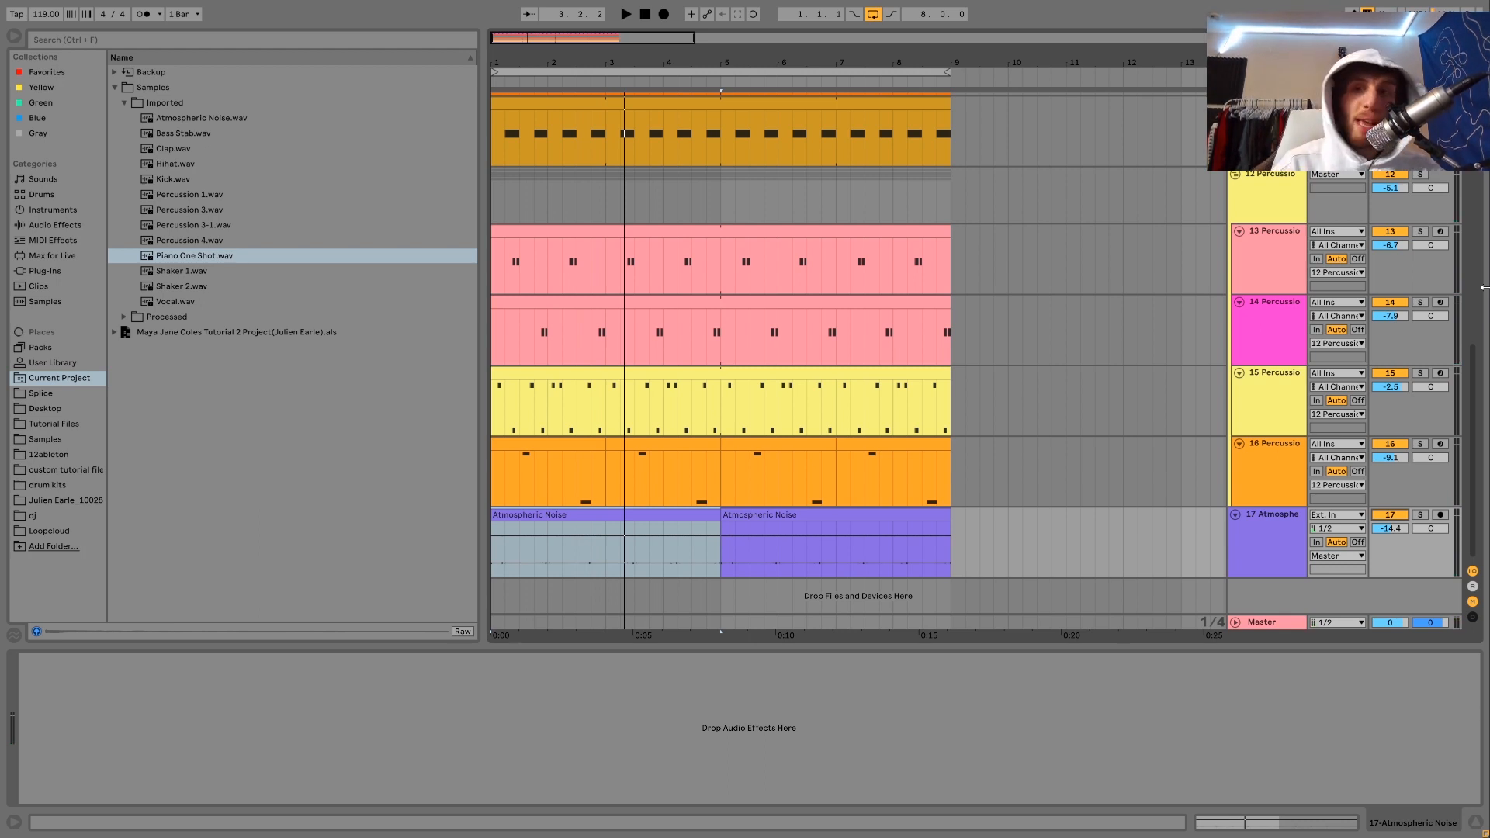
# Play the full mix and fold percussion tracks 13 to 16 together.
pyautogui.press('space')
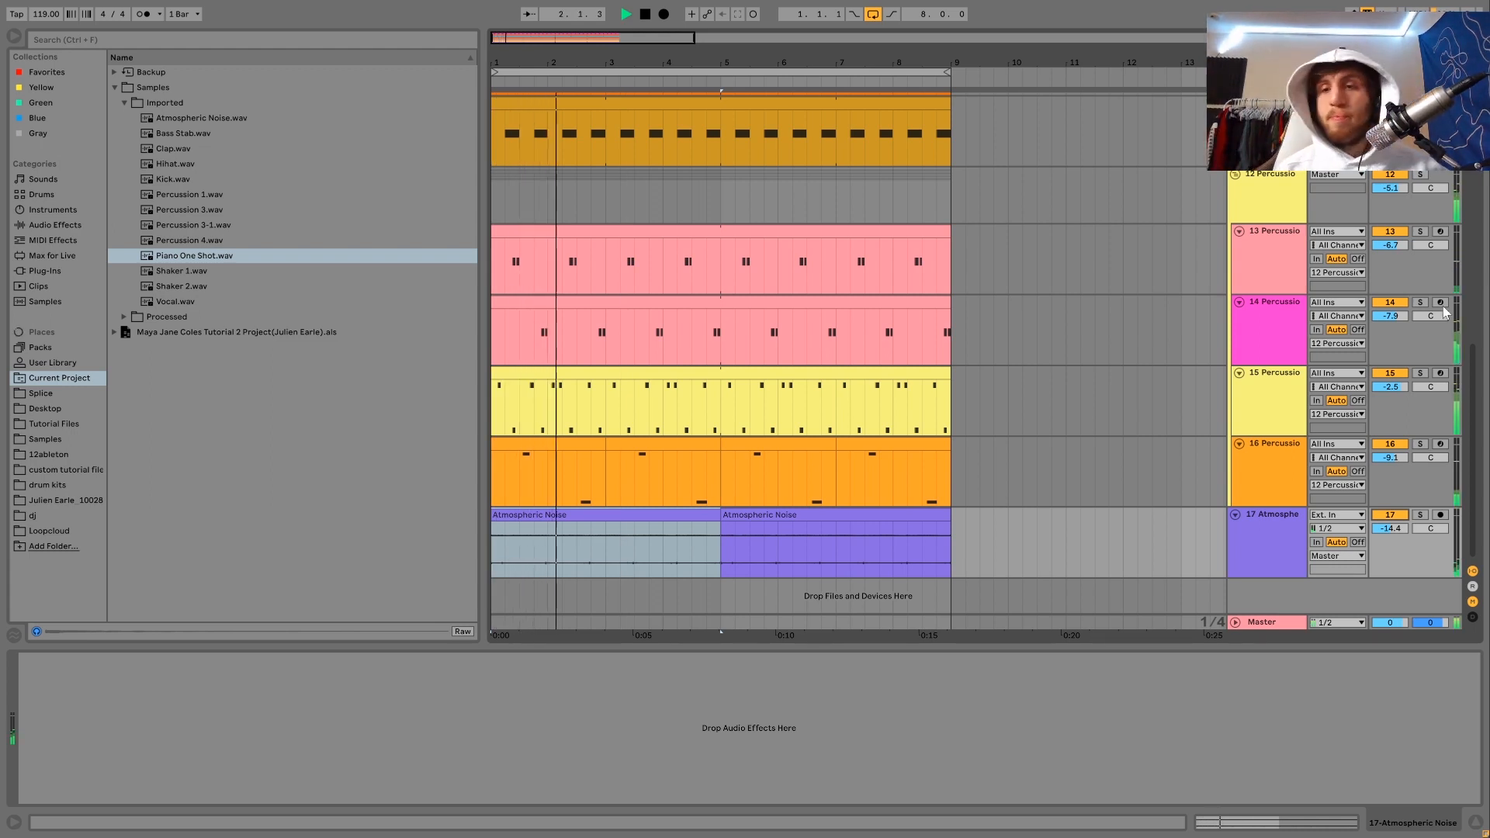
pyautogui.click(1278, 477)
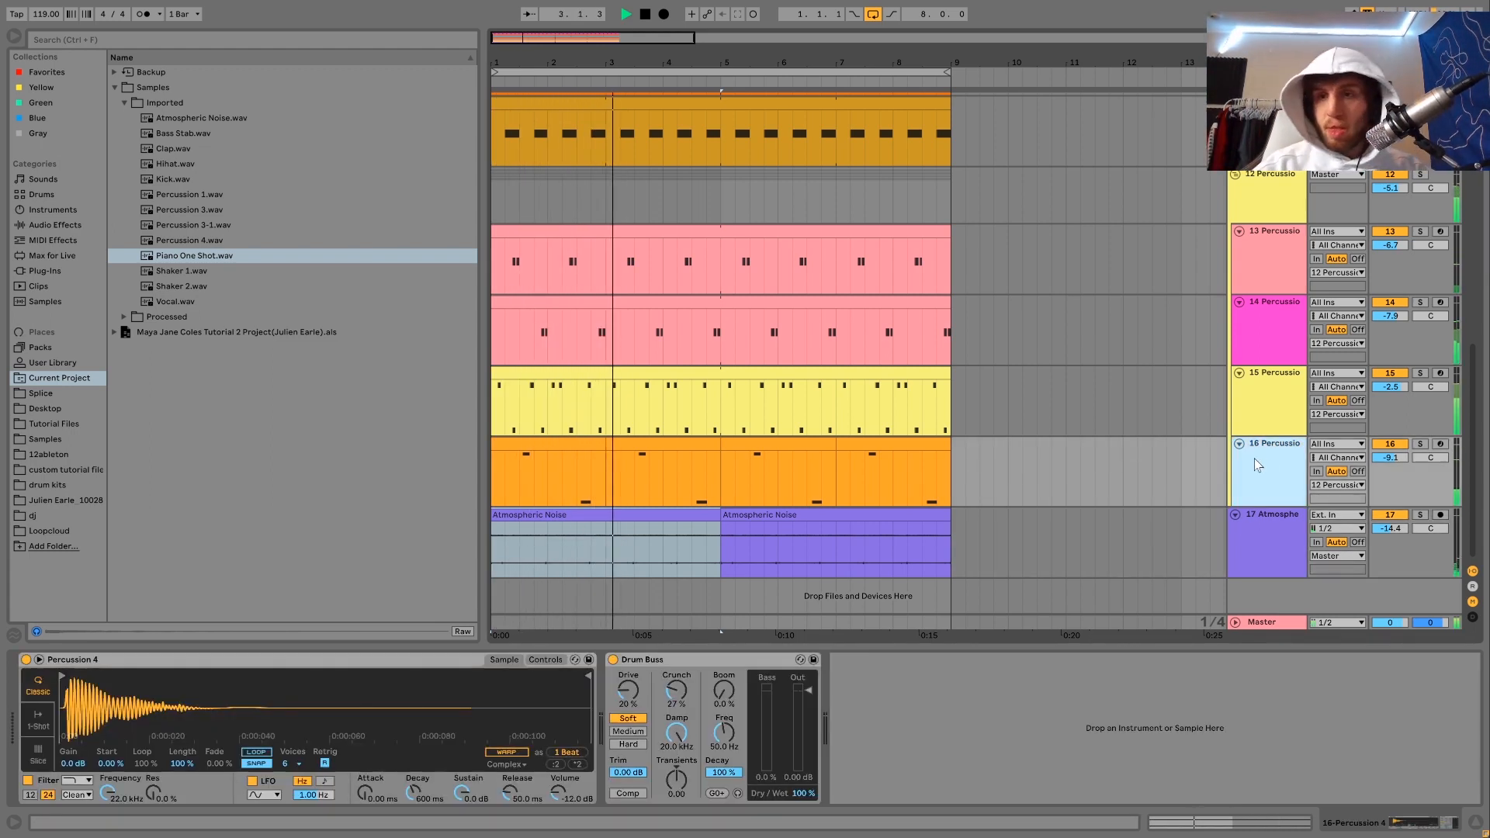
pyautogui.hotkey('ctrl', 'a')
pyautogui.click(1240, 441)
pyautogui.scroll(10, 1233, 417)
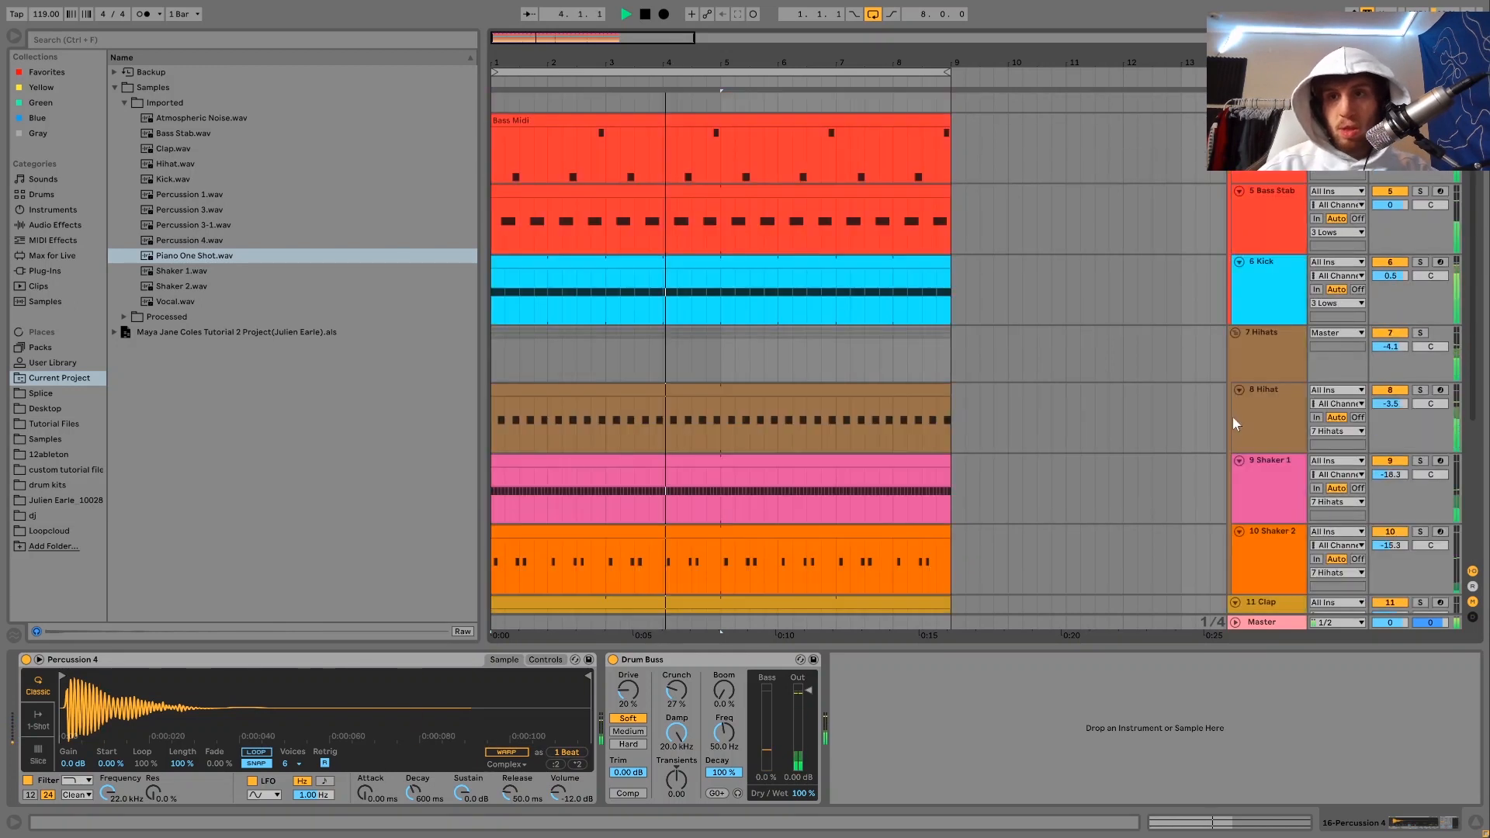
# Stop playback and fold the Operator, Bass Stab and Kick tracks together.
pyautogui.press('space')
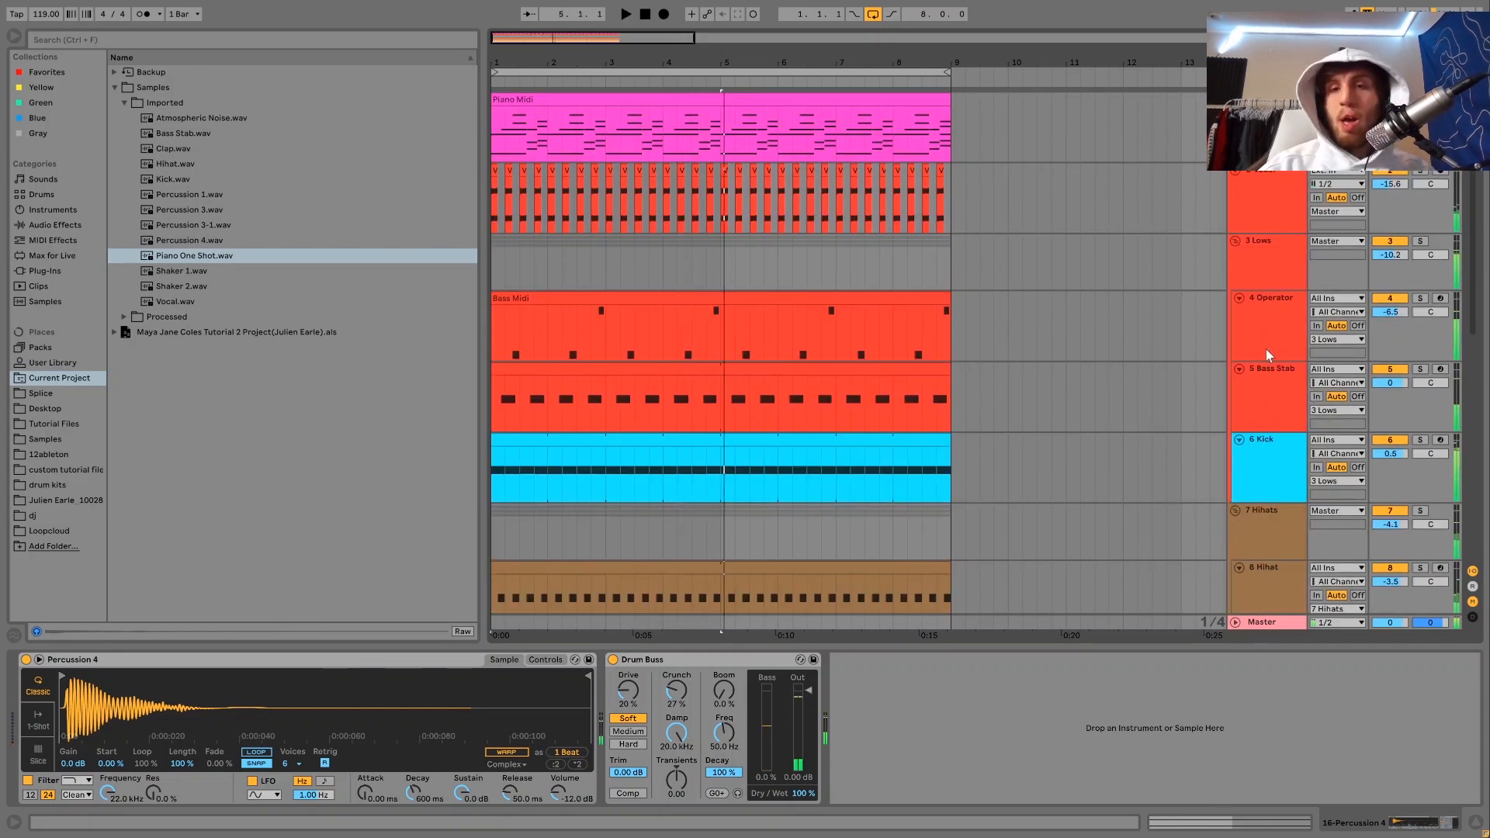
pyautogui.click(1247, 306)
pyautogui.keyDown('shift'); pyautogui.click(1259, 452); pyautogui.keyUp('shift')
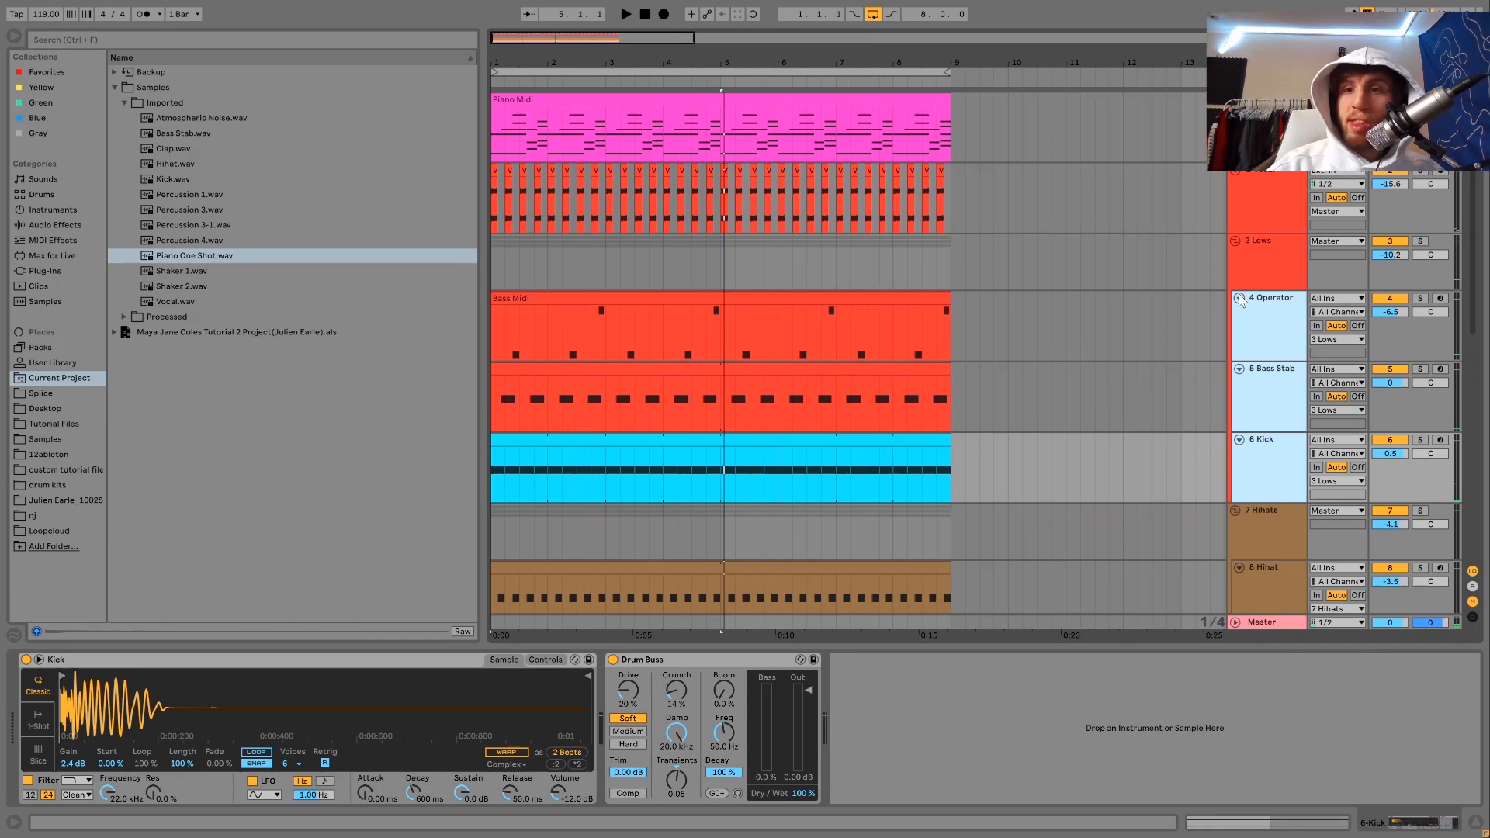
pyautogui.click(1240, 440)
pyautogui.scroll(-1, 1263, 349)
# Fold the Hihat, Shaker 1 and Shaker 2 tracks together.
pyautogui.click(1266, 386)
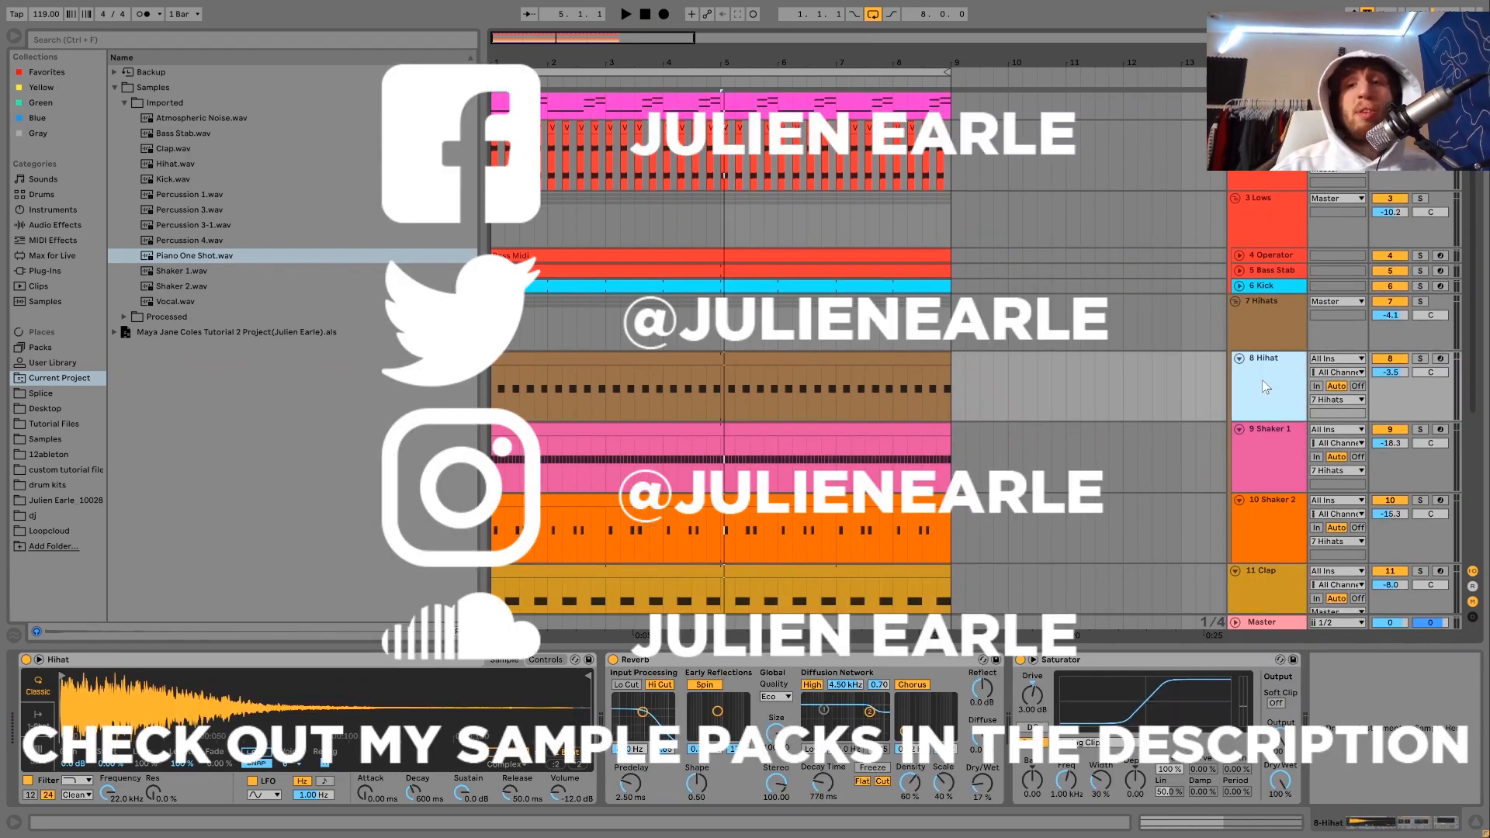
pyautogui.keyDown('shift'); pyautogui.click(1265, 536); pyautogui.keyUp('shift')
pyautogui.click(1240, 359)
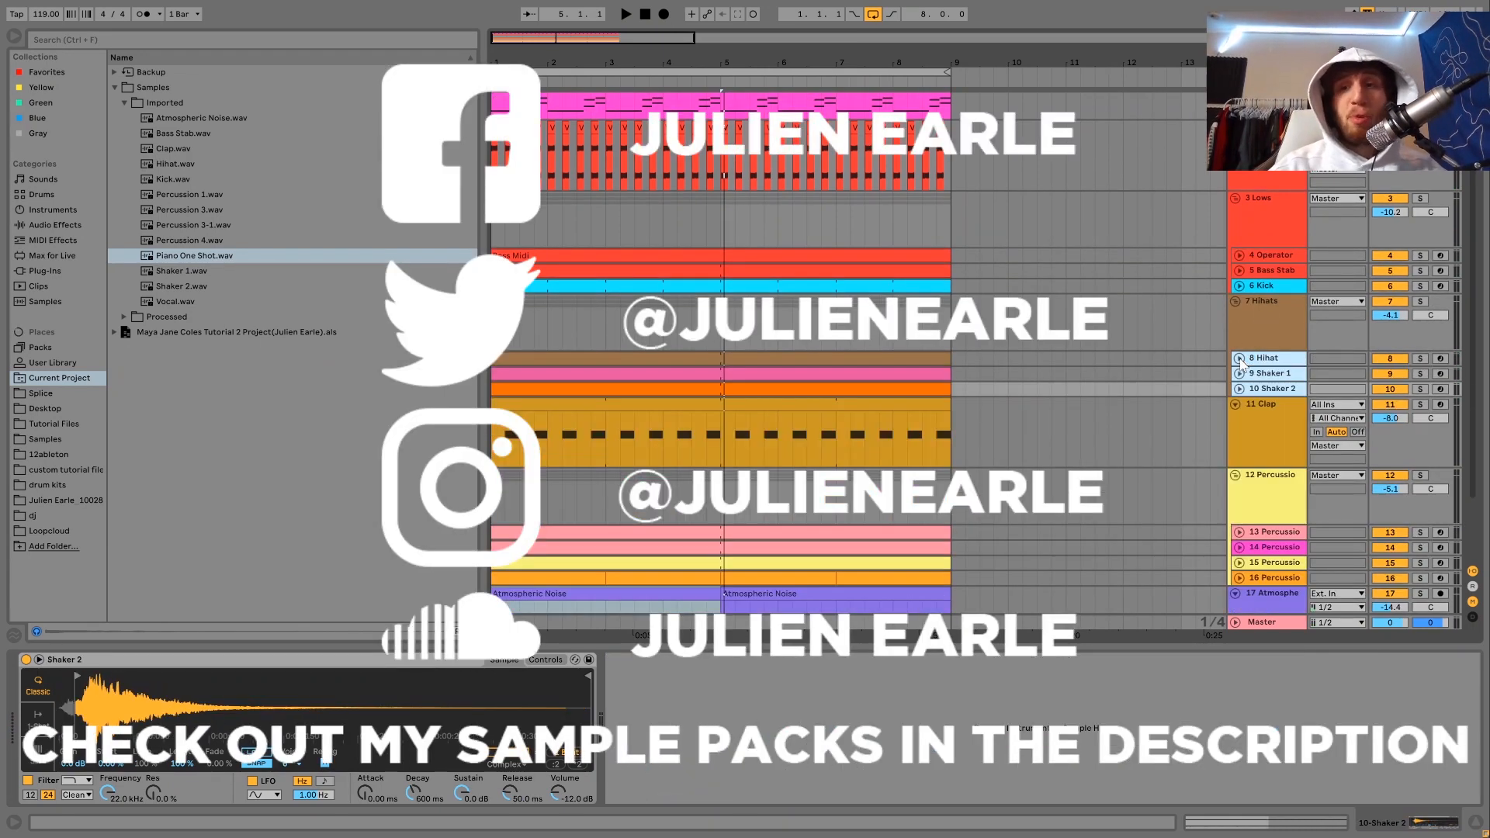
# Fold the vocal and piano tracks and Atmospheric Noise track 17.
pyautogui.scroll(-2, 1265, 194)
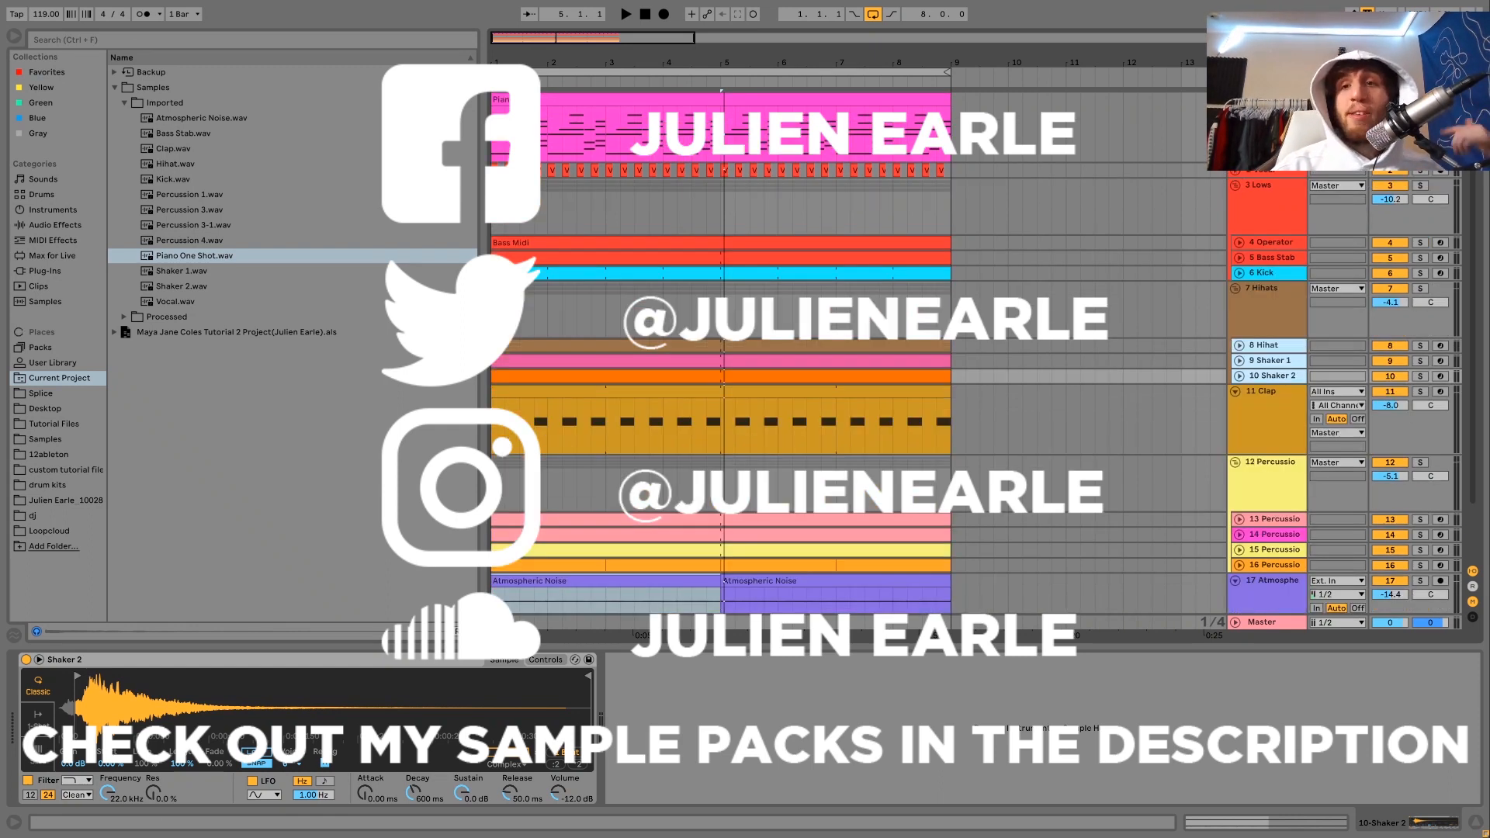
pyautogui.scroll(-4, 1265, 388)
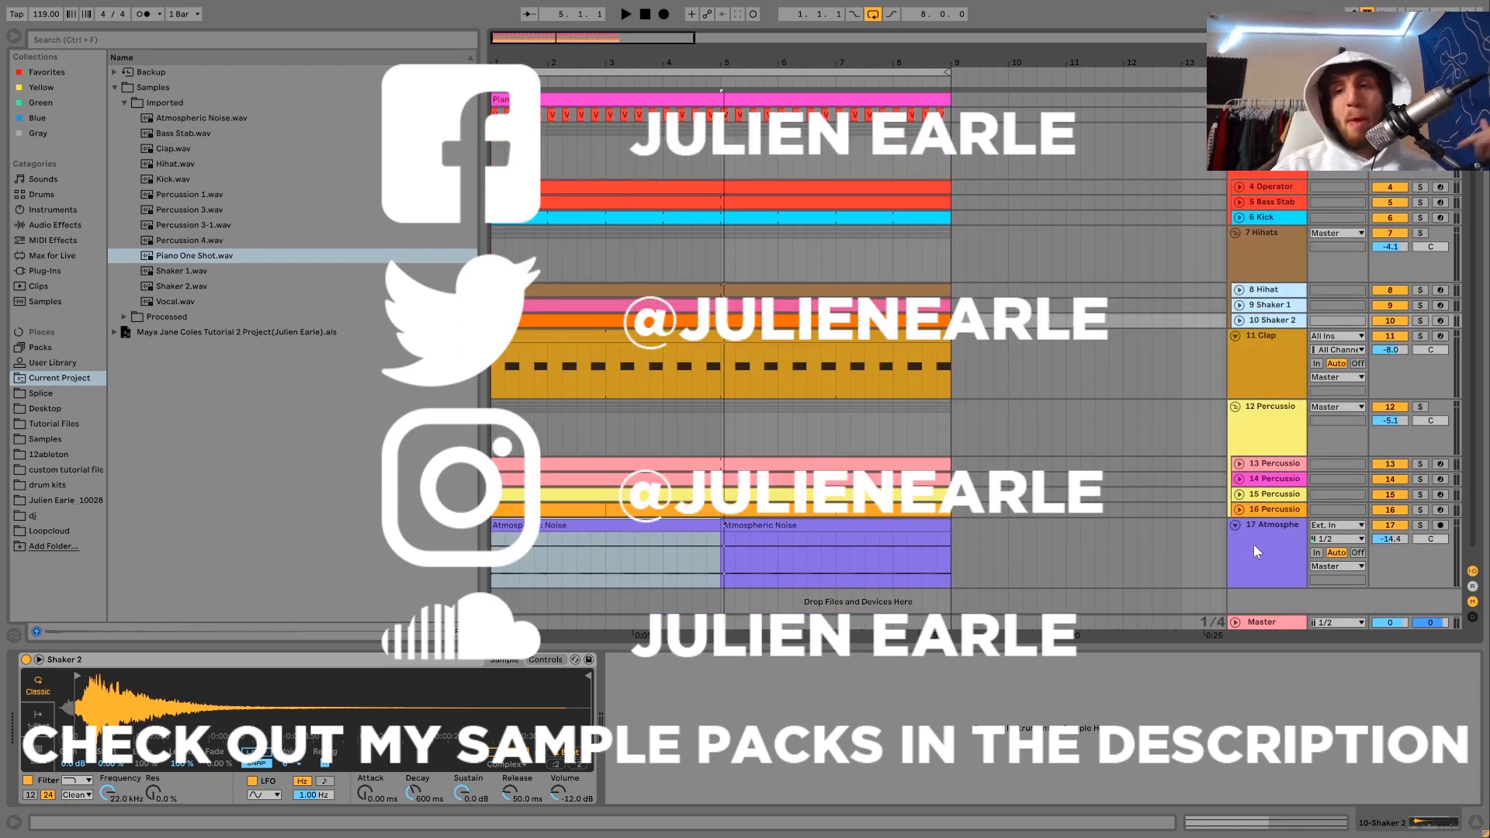
pyautogui.click(1236, 526)
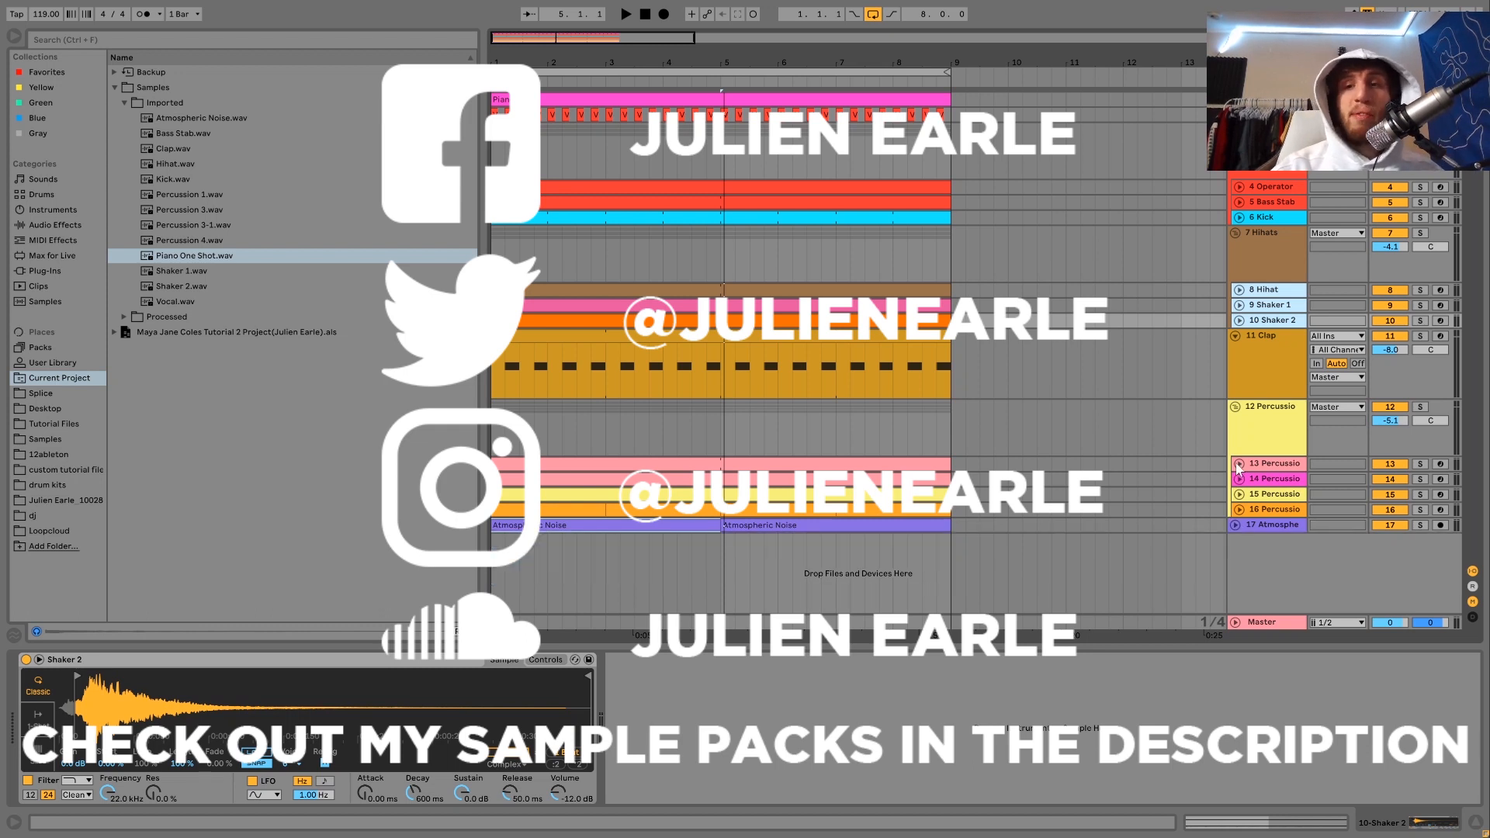